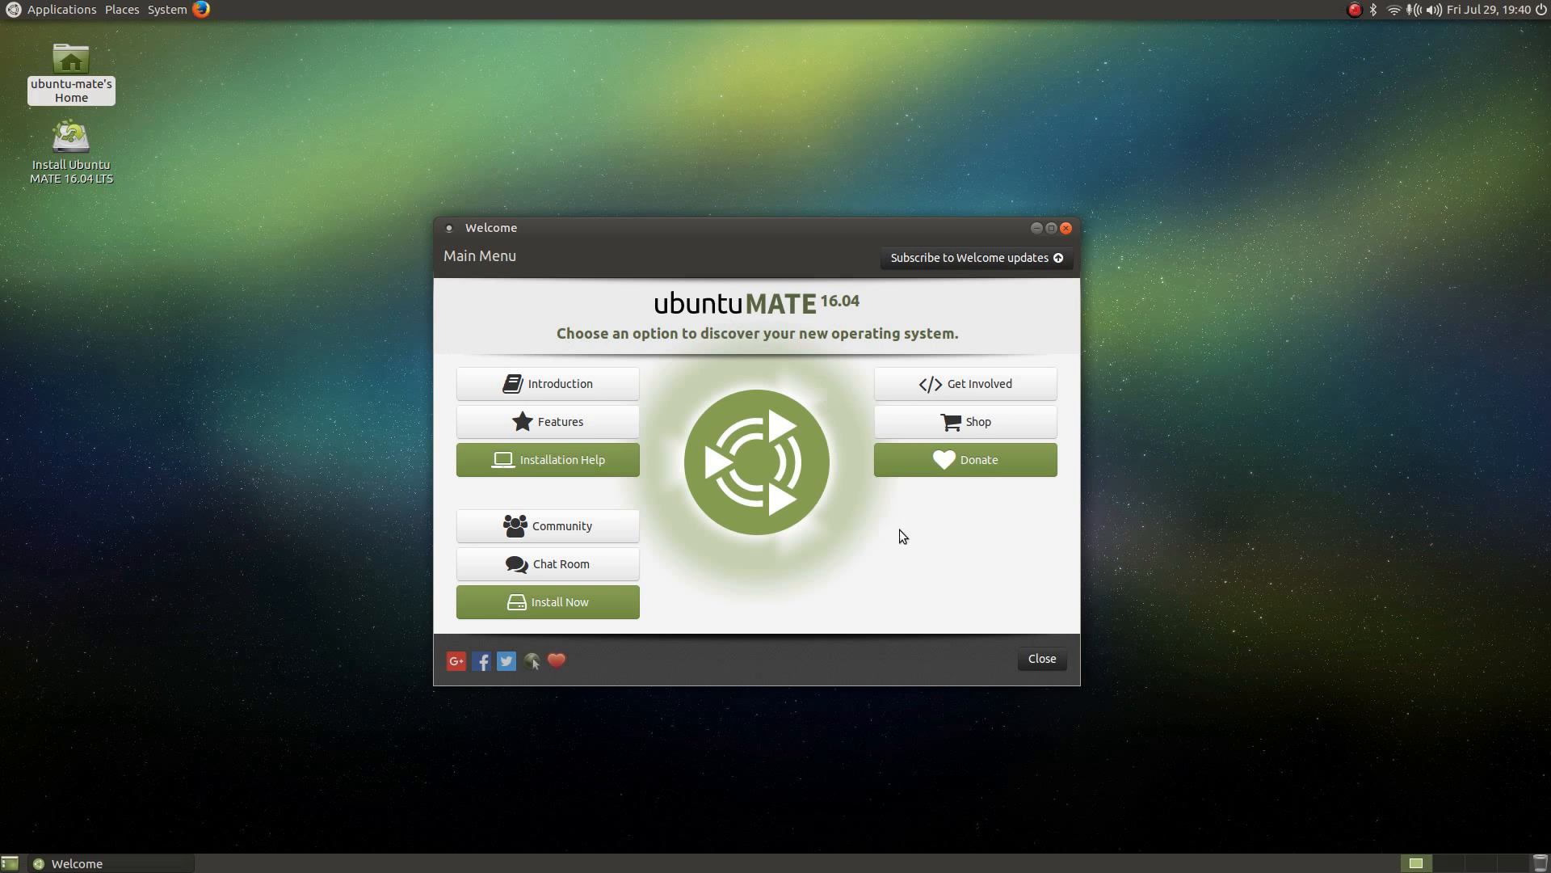
- Start the Ubuntu MATE installation with English as the installer language
click(551, 609)
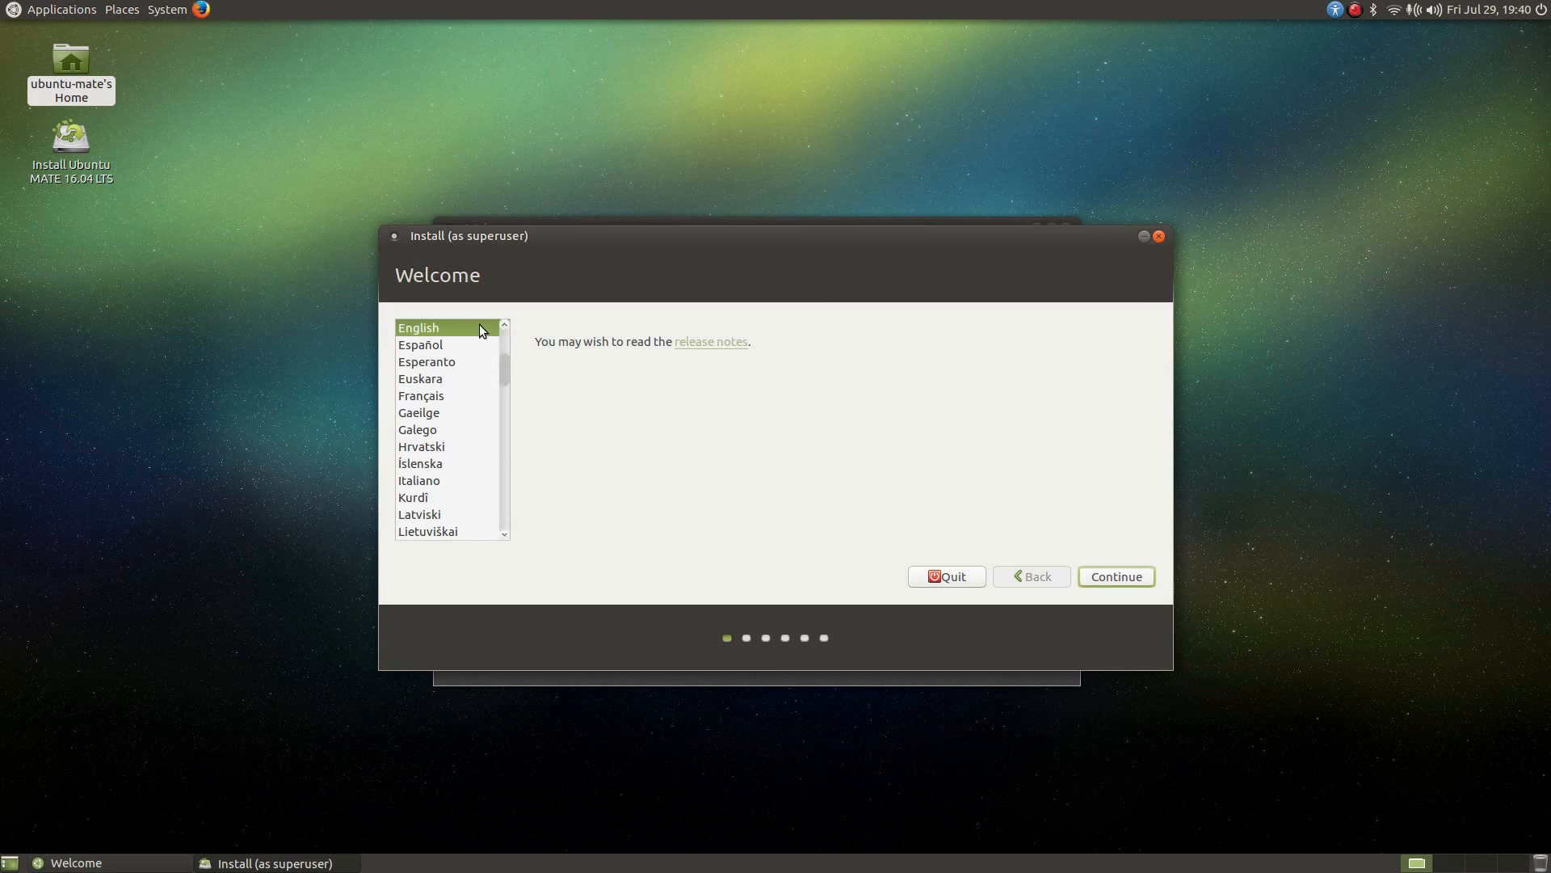
click(1118, 576)
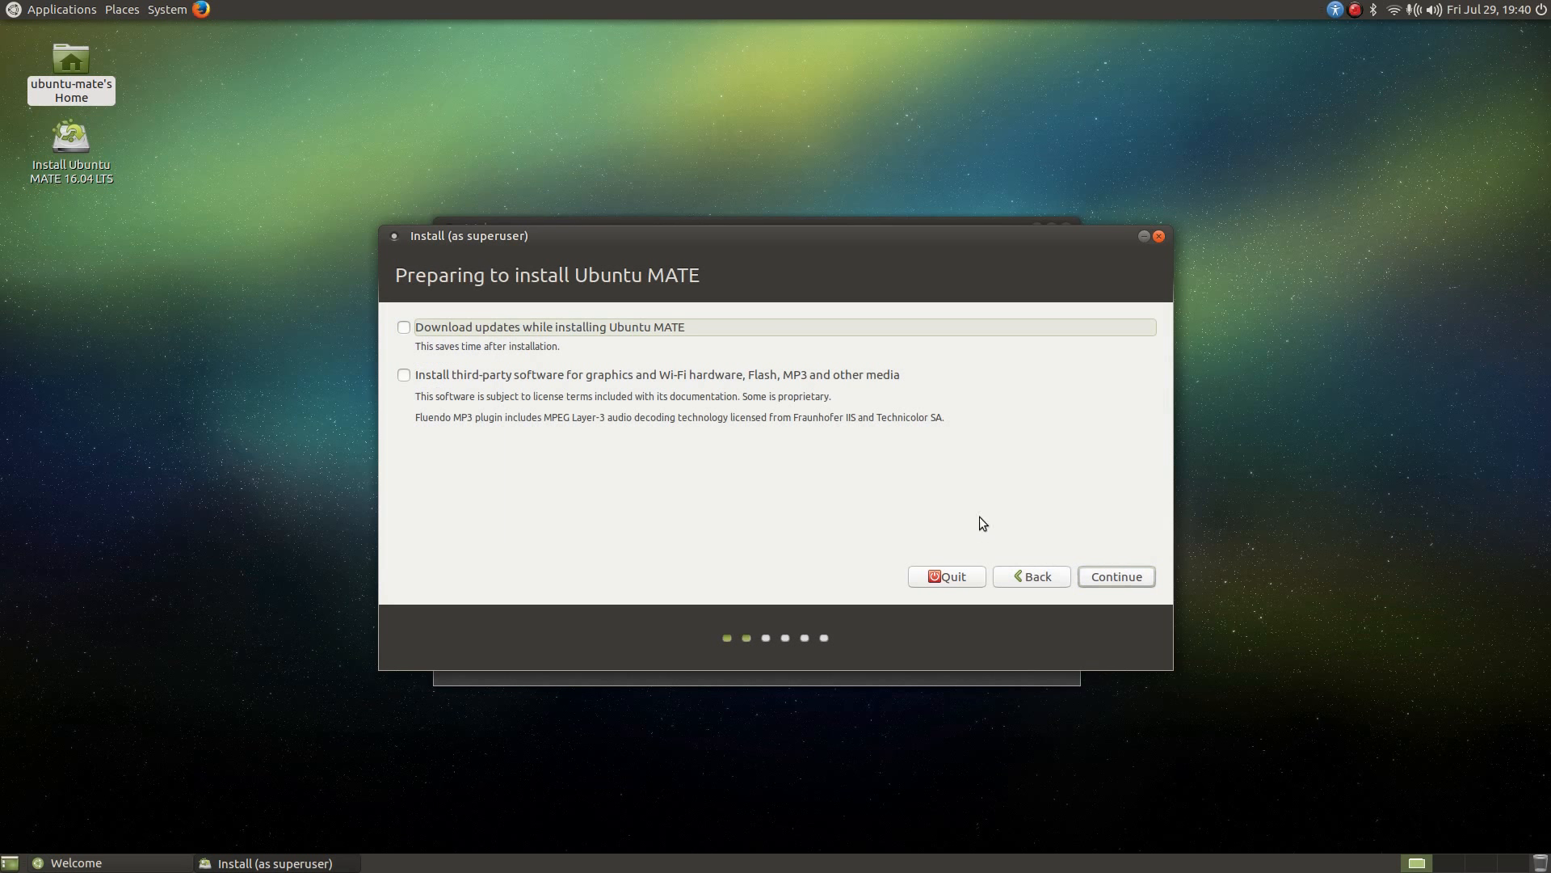
- Enable downloading updates and installing third-party software during the installation, and continue in UEFI mode
click(404, 333)
click(403, 376)
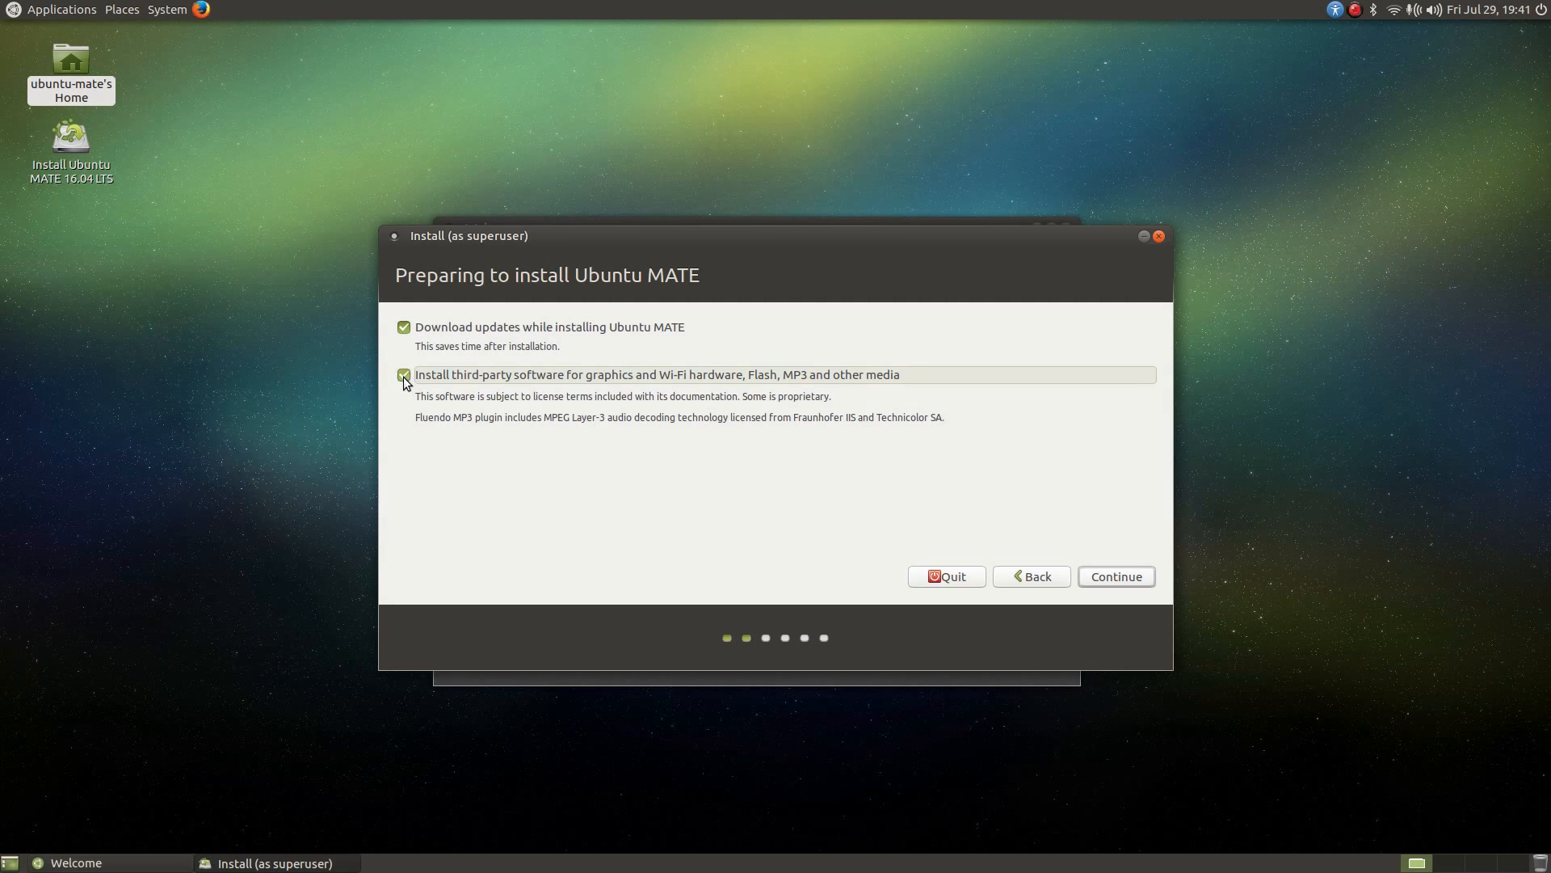
click(1127, 577)
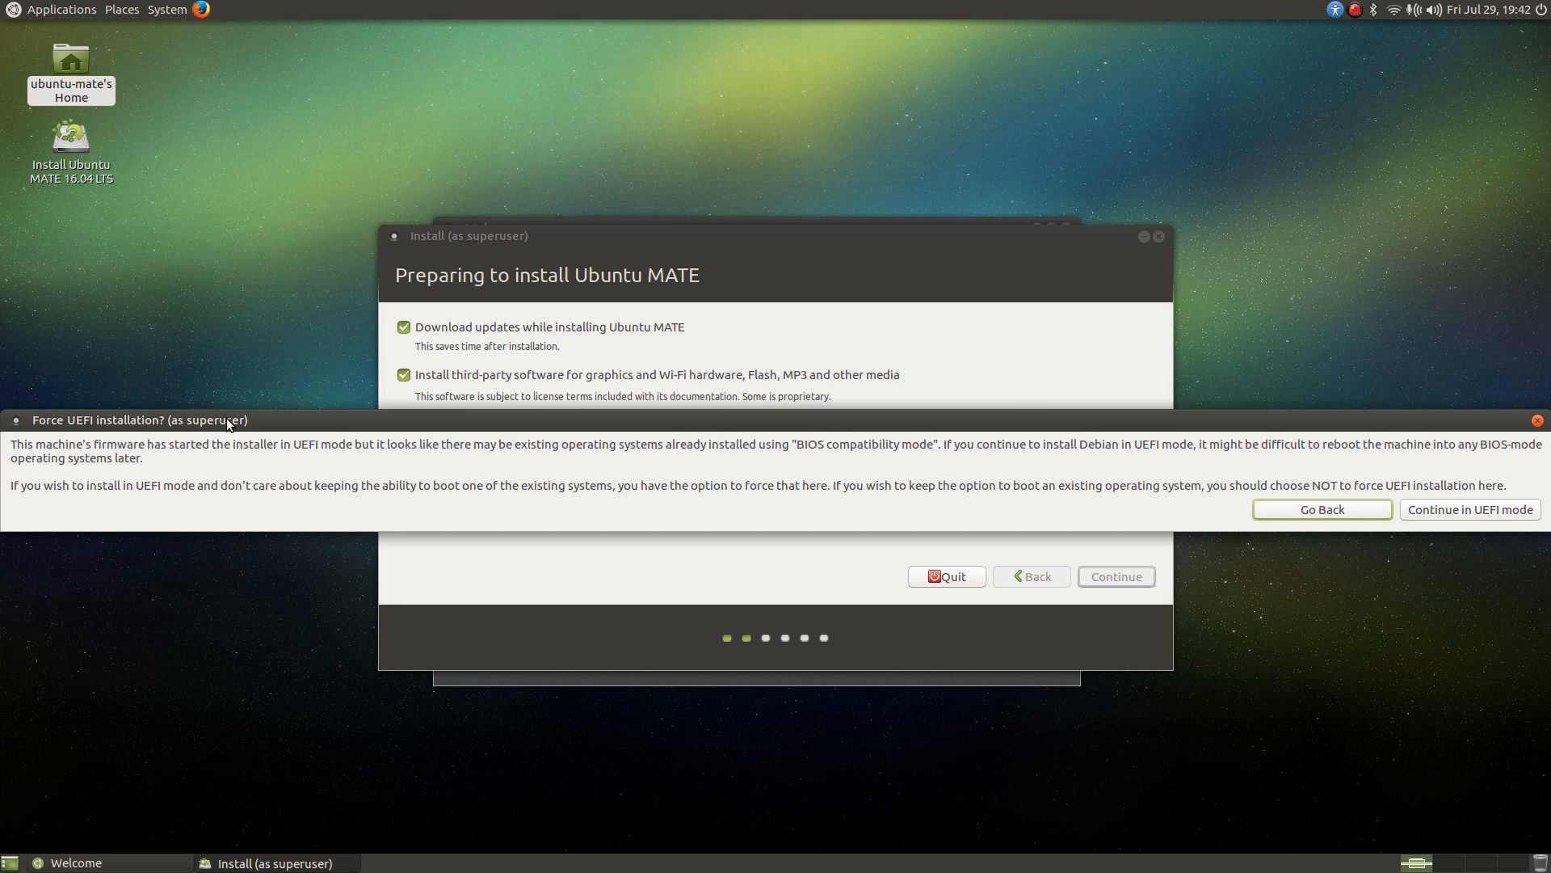
click(1477, 517)
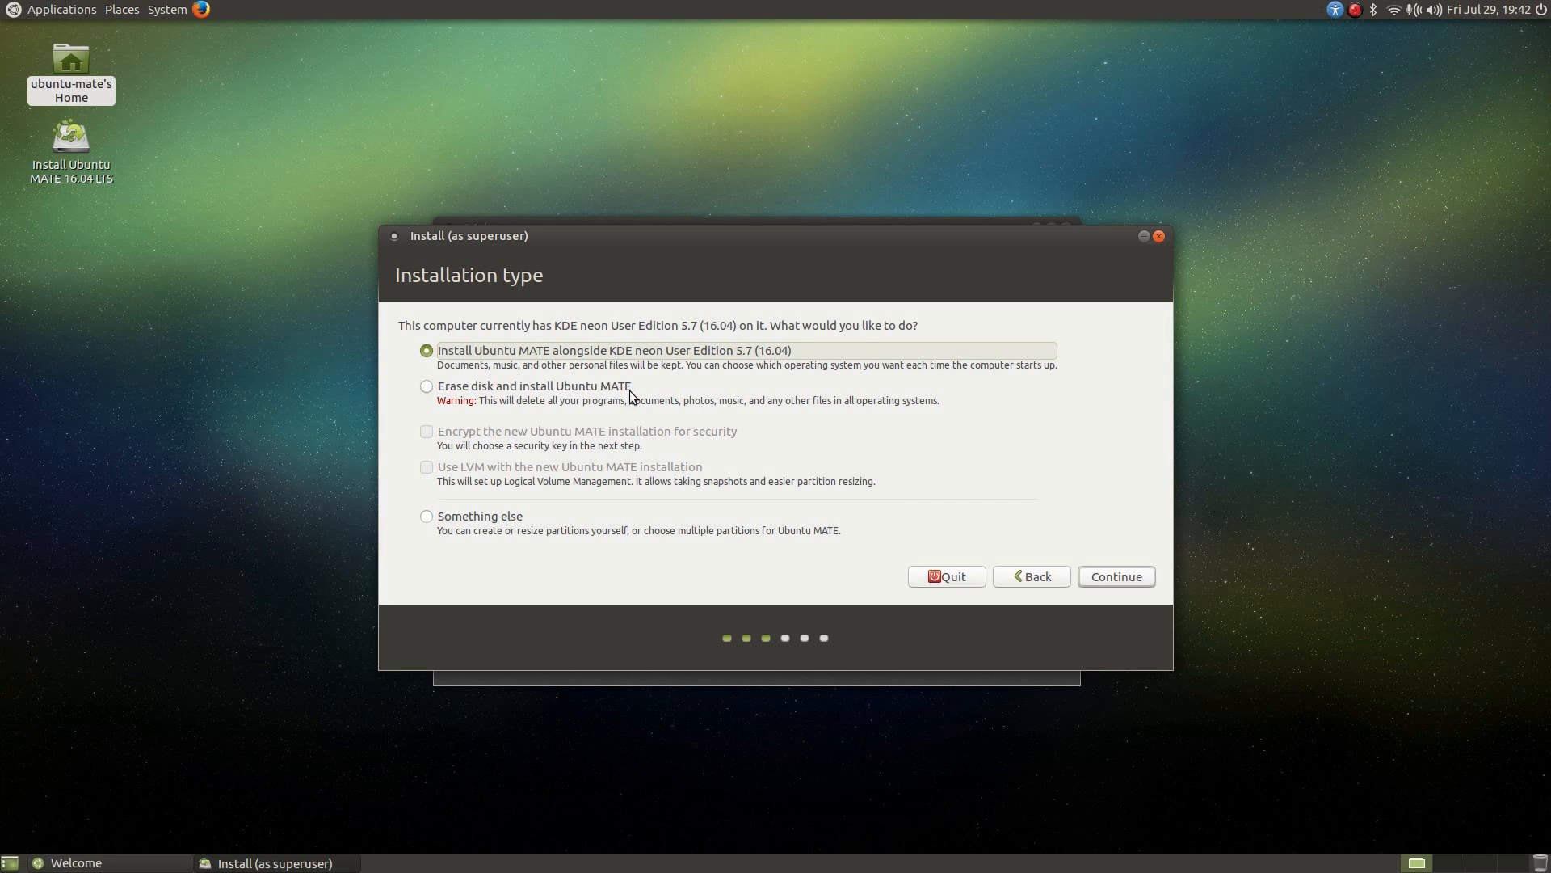
- Look over the disk partitions under the Something else installation type and return to the installation type choices
click(425, 387)
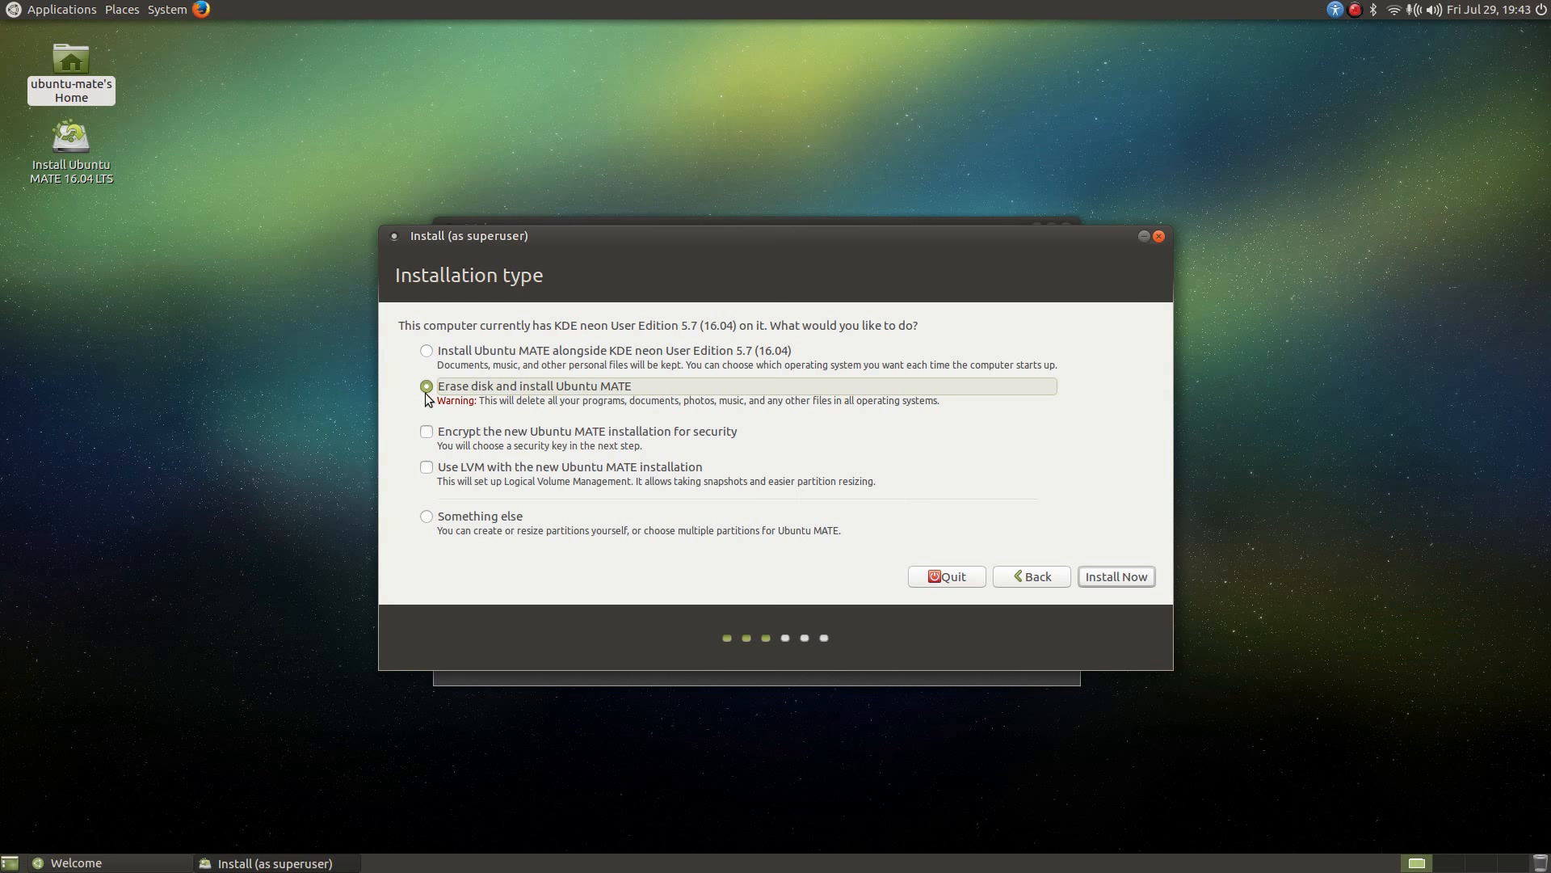
click(426, 517)
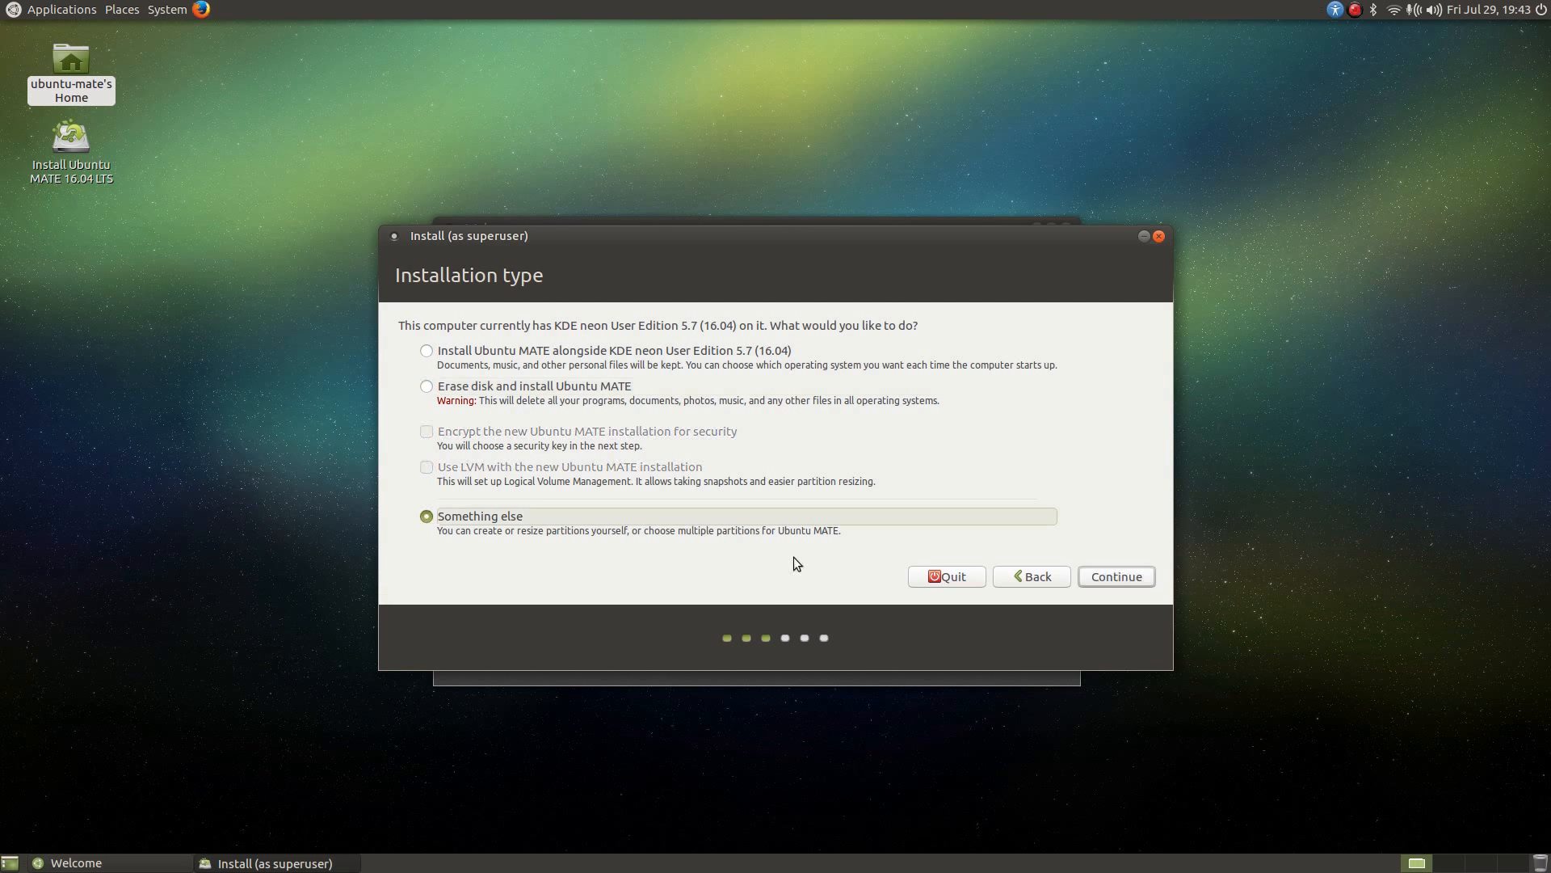
click(1118, 572)
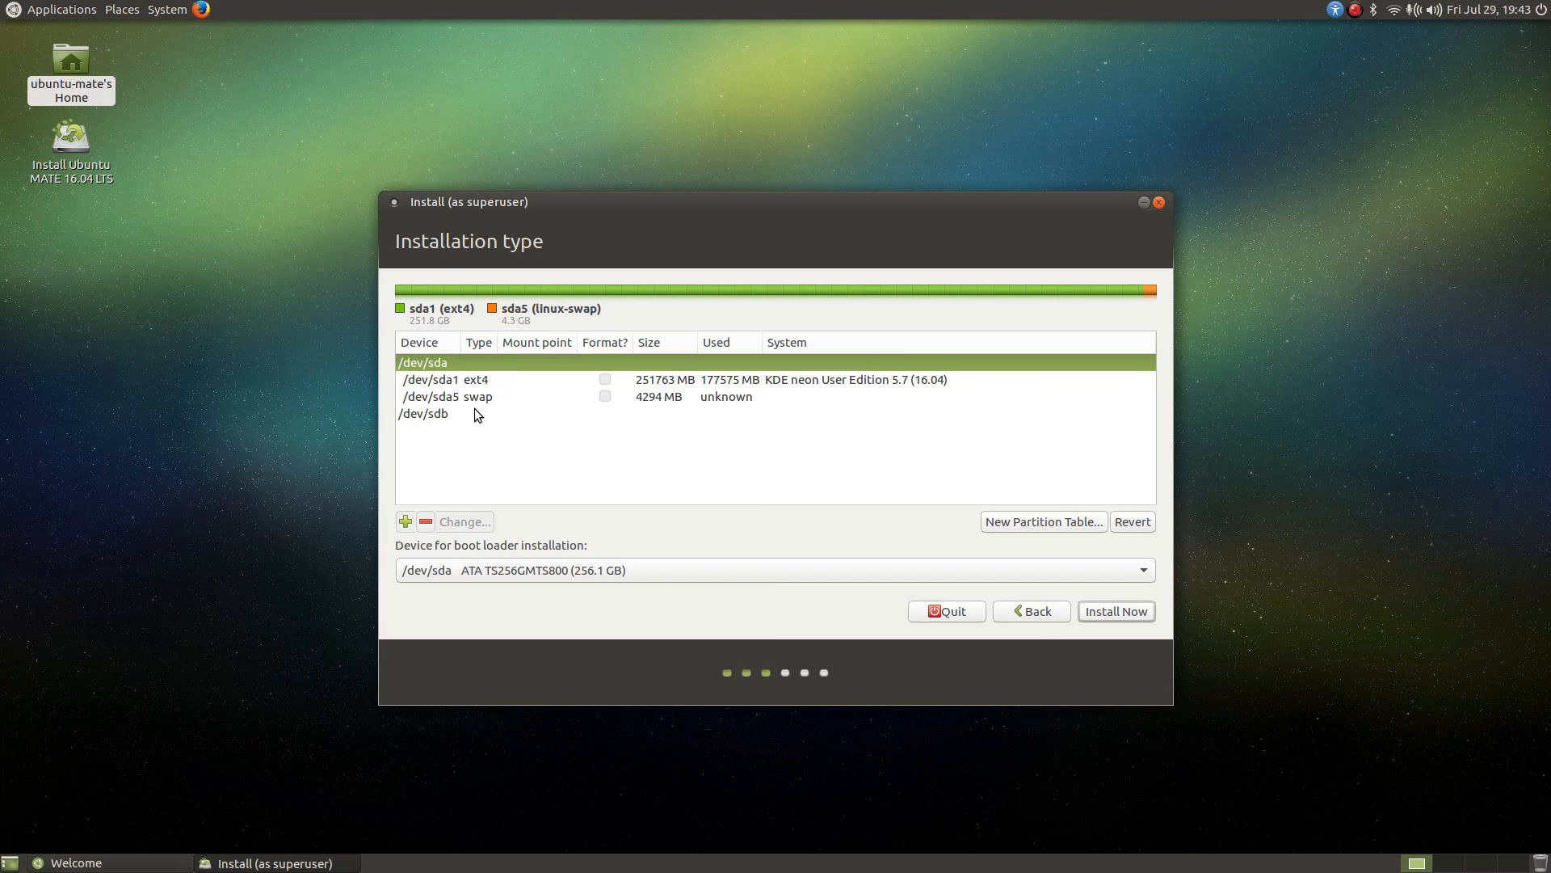
click(1039, 612)
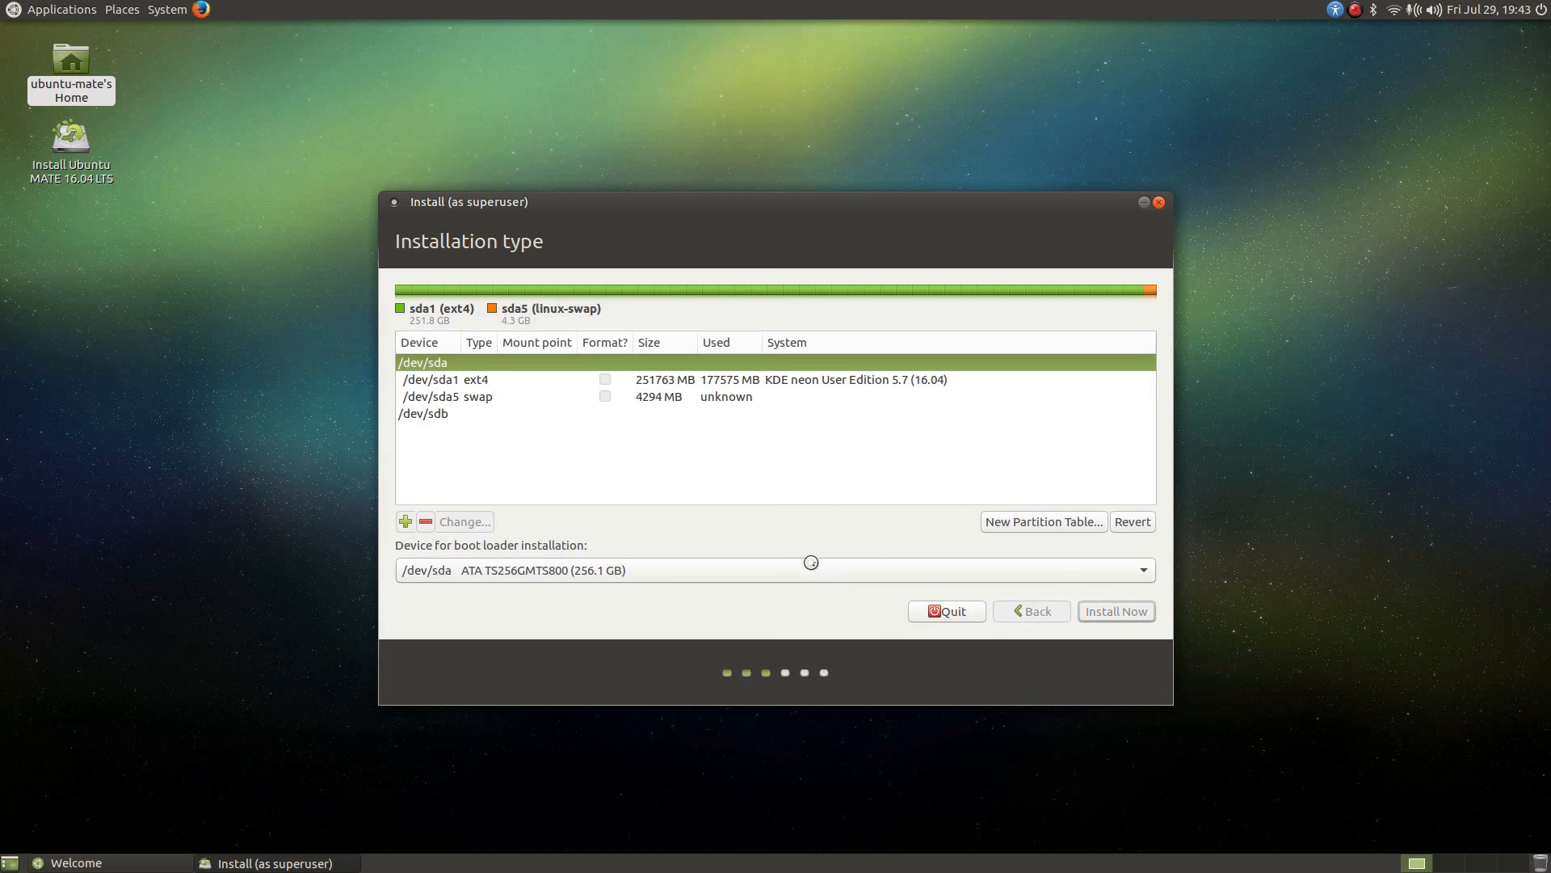
- Choose to erase the disk and install Ubuntu MATE, and confirm writing the changes to disk
click(426, 353)
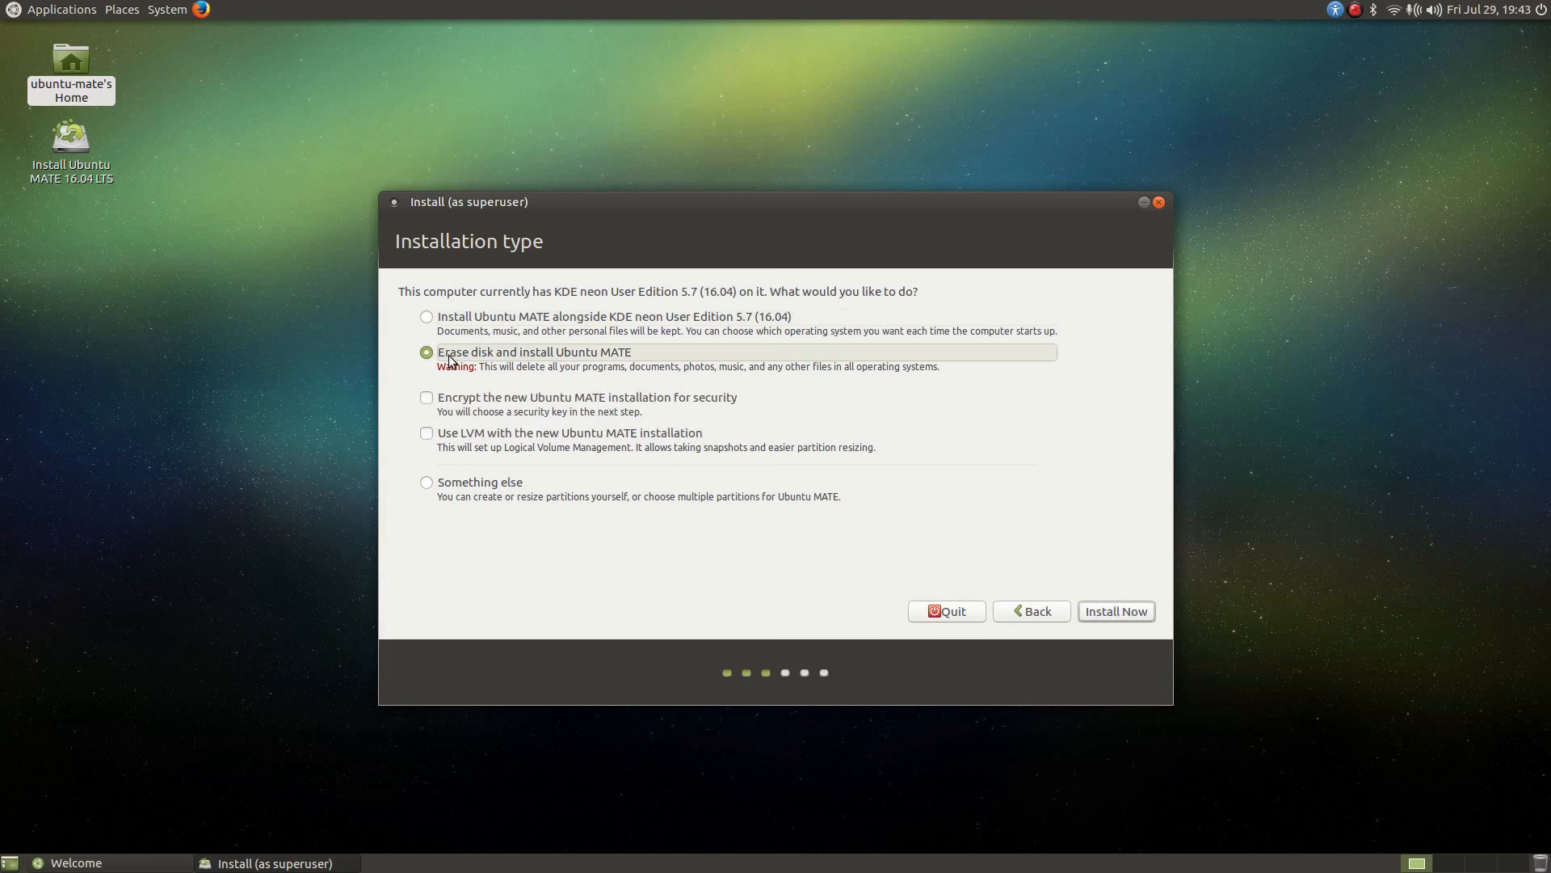
click(1117, 612)
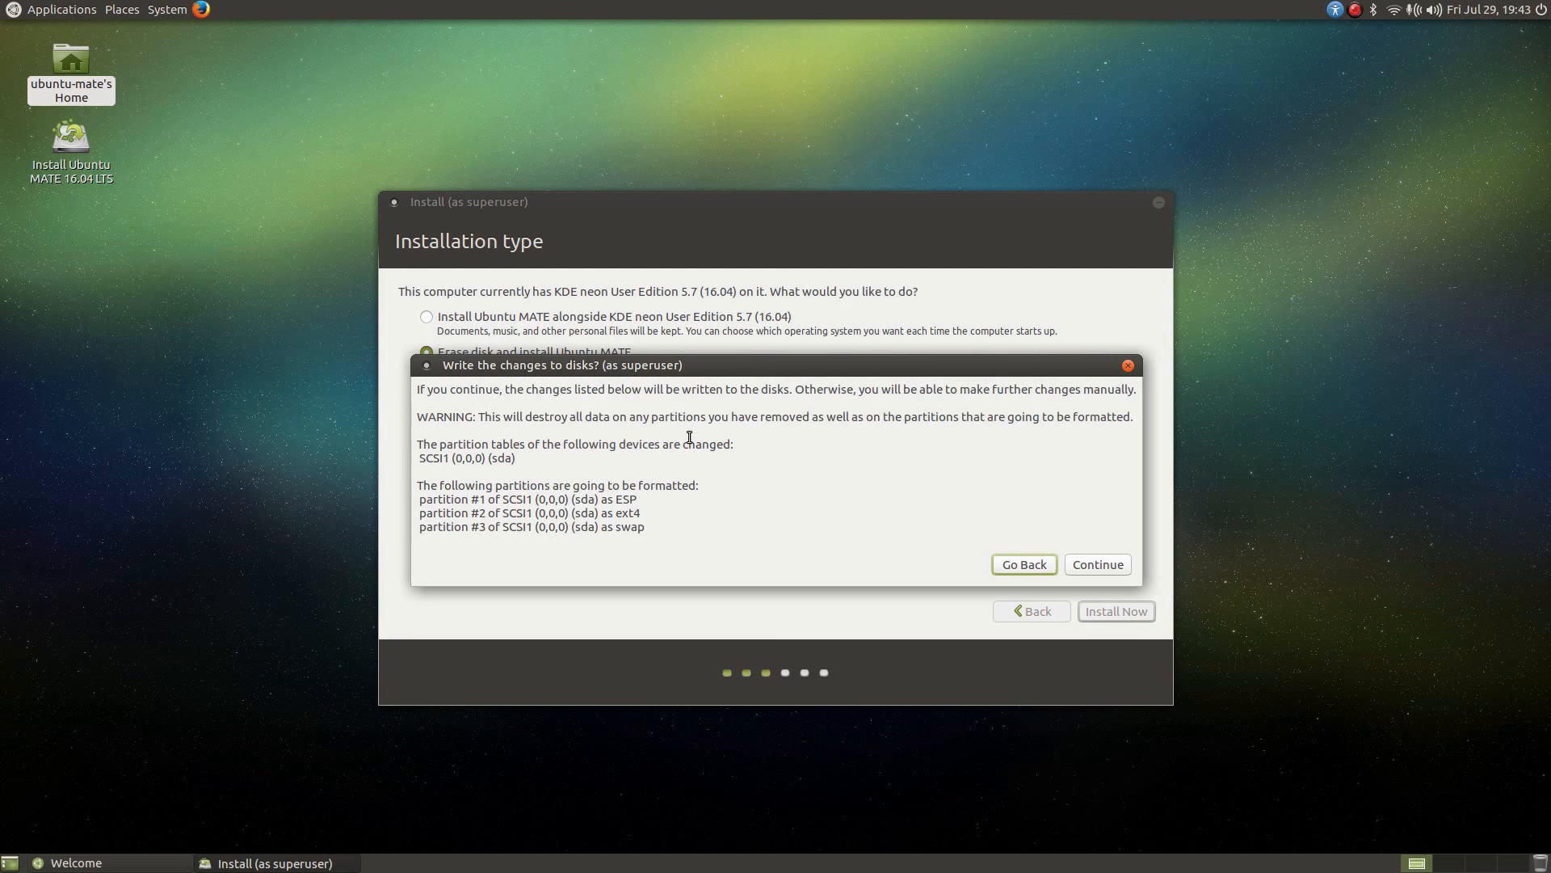
click(1112, 566)
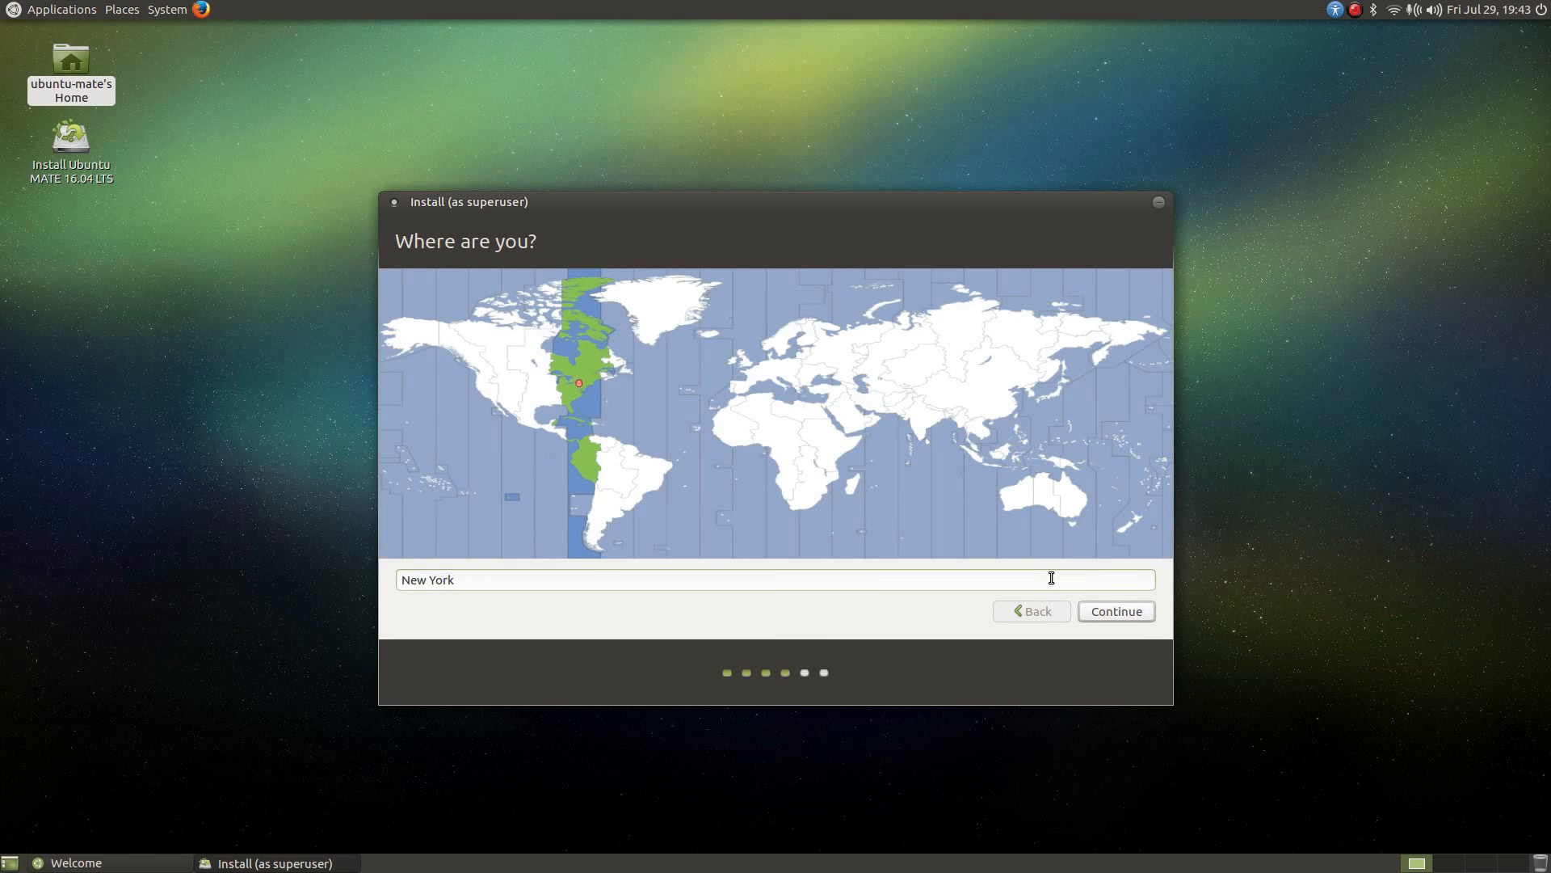
- Set the location to Durham (North Carolina, United States) and accept the English (US) keyboard layout
key(BackSpace)
key(BackSpace)
key(BackSpace)
key(BackSpace)
key(BackSpace)
key(BackSpace)
key(BackSpace)
key(BackSpace)
text(Dur)
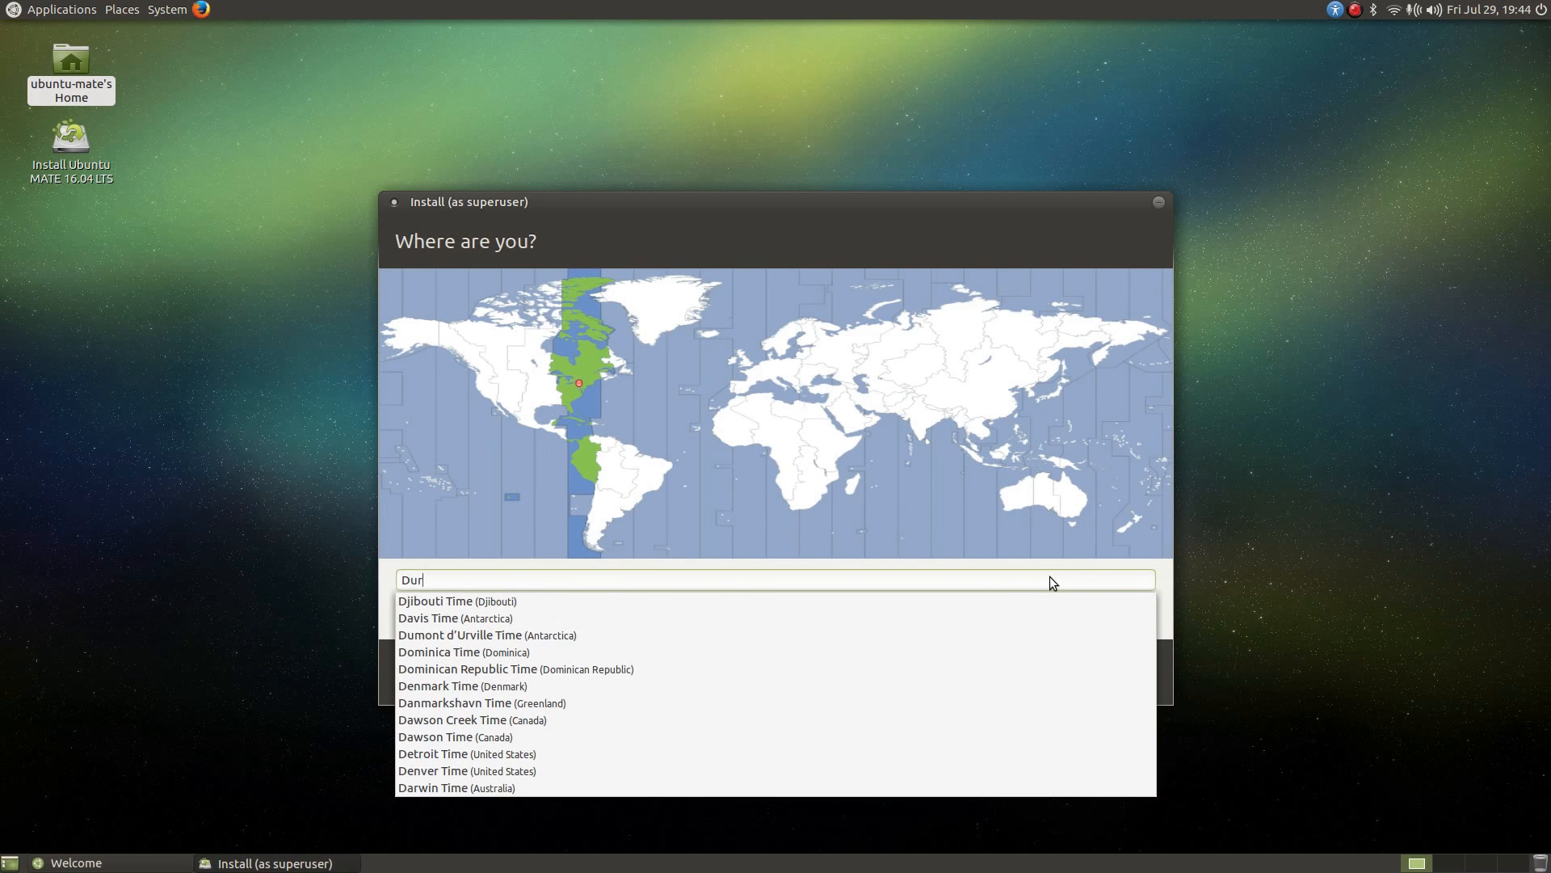
text(ham)
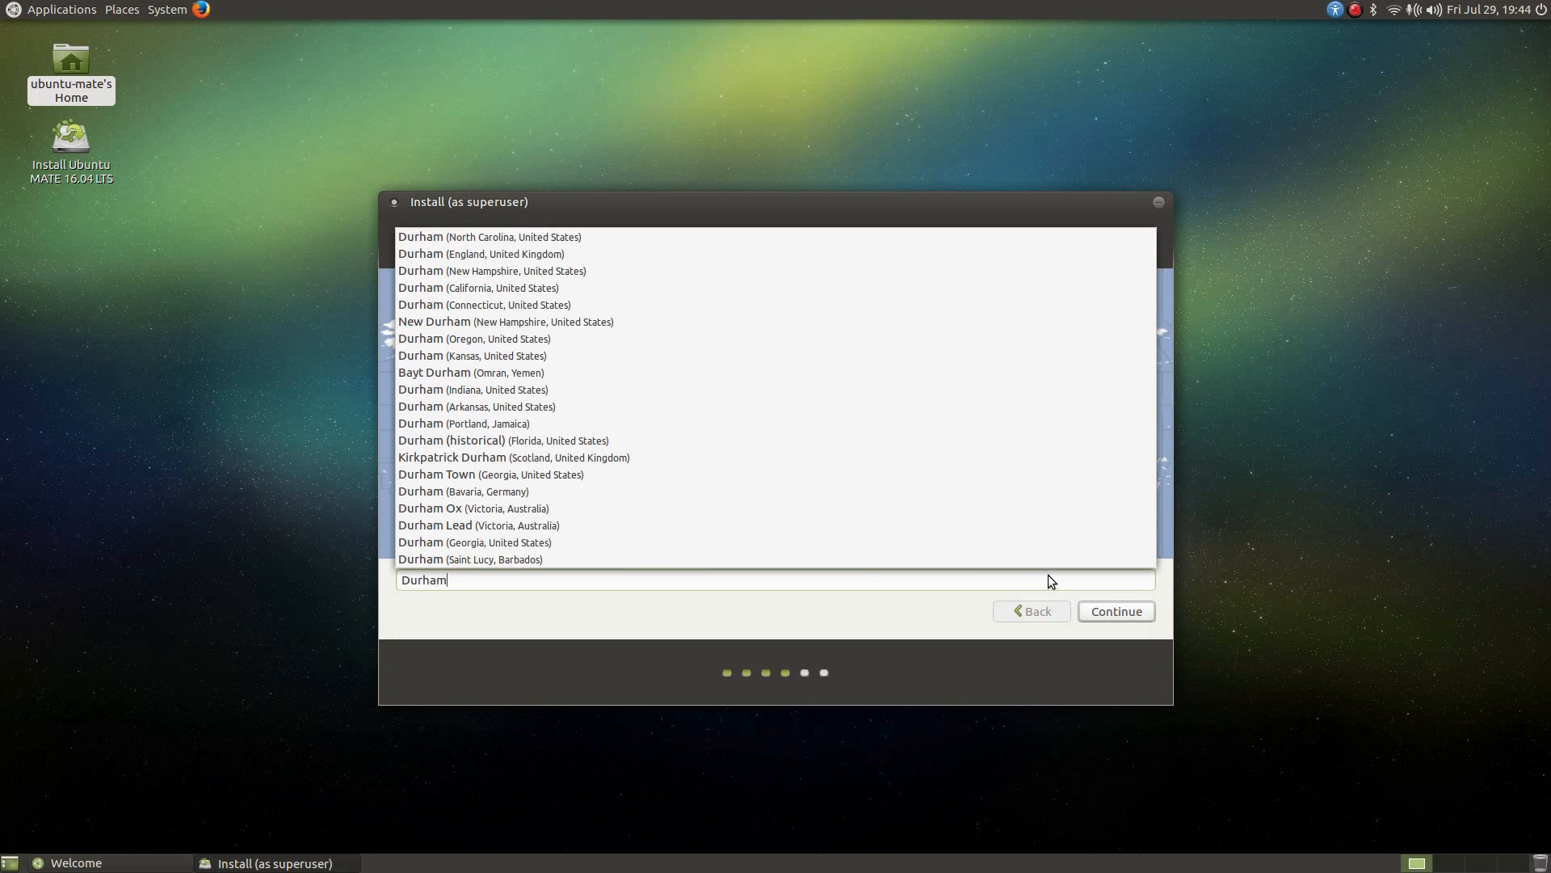
click(707, 240)
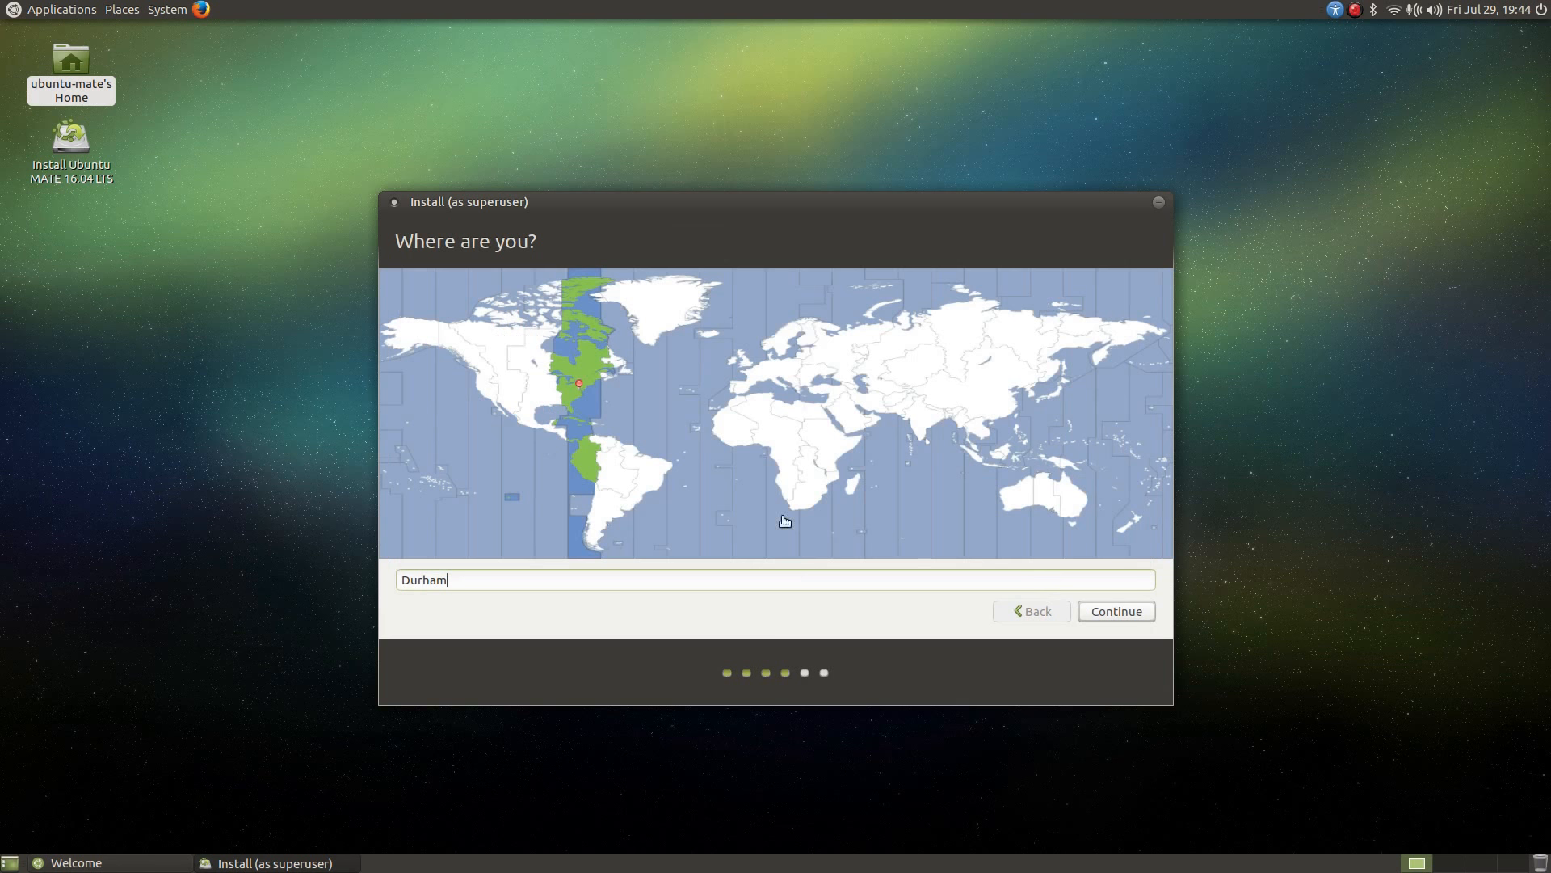
click(1133, 610)
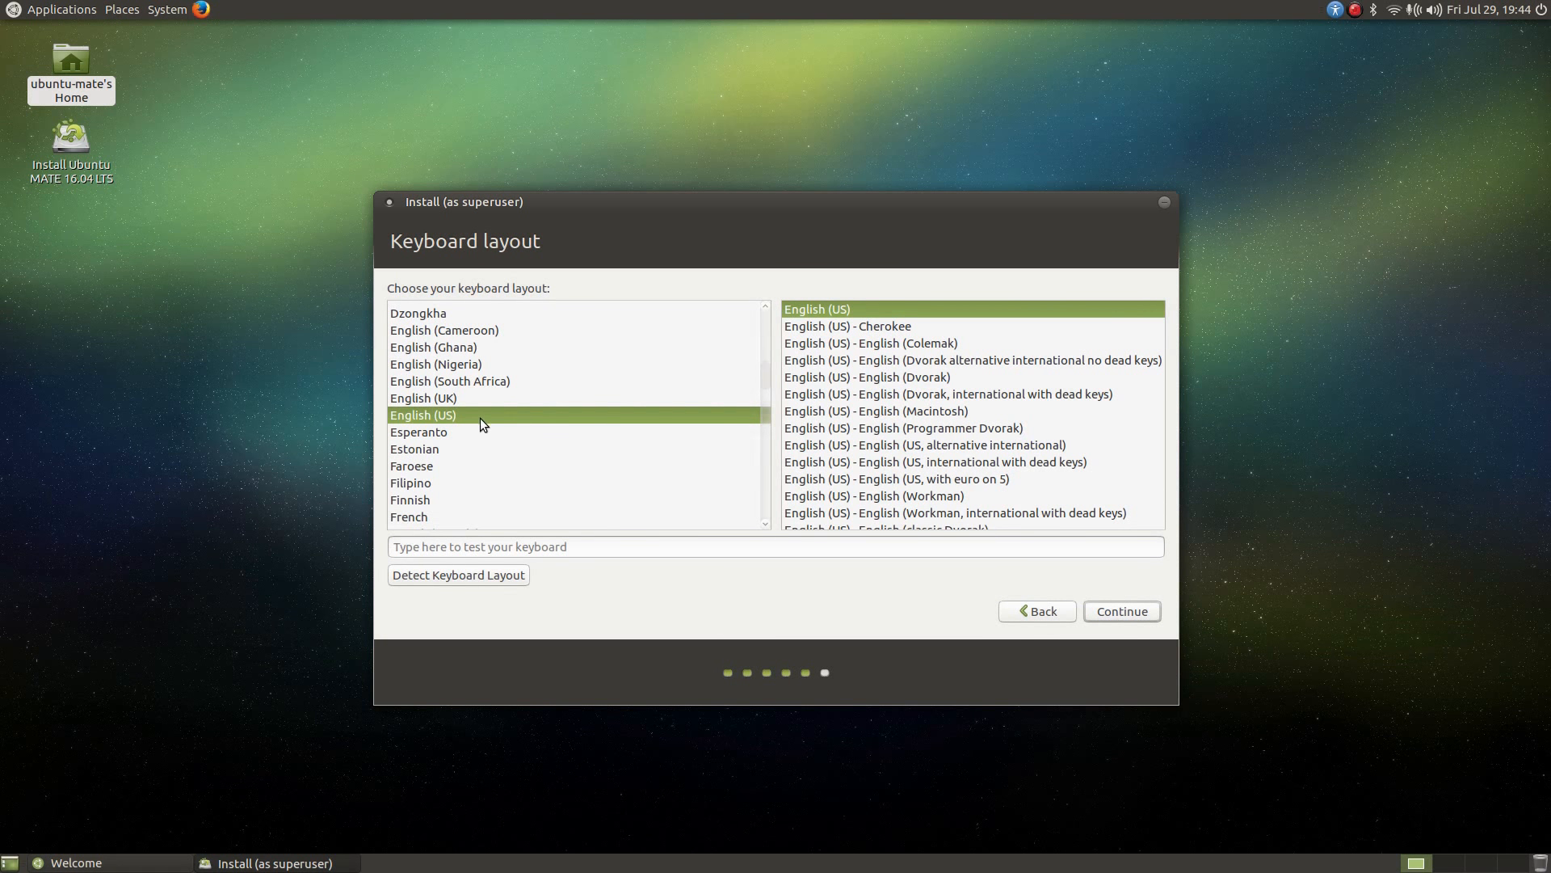
click(1124, 610)
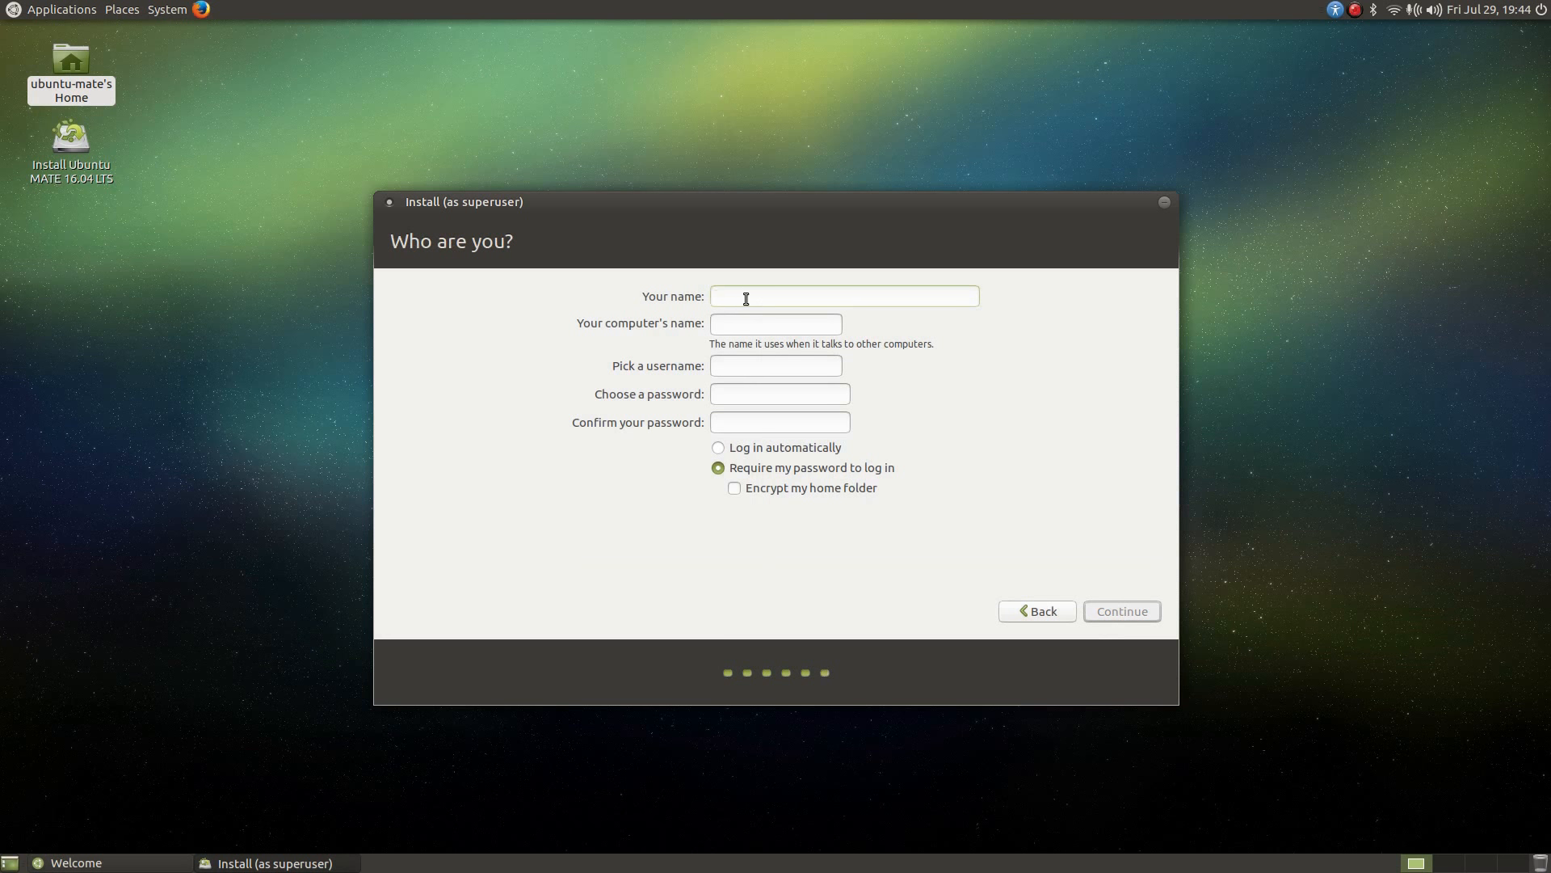
- Enter the user's first name and change the part after the hyphen in the computer's name to nuc
text(wesley)
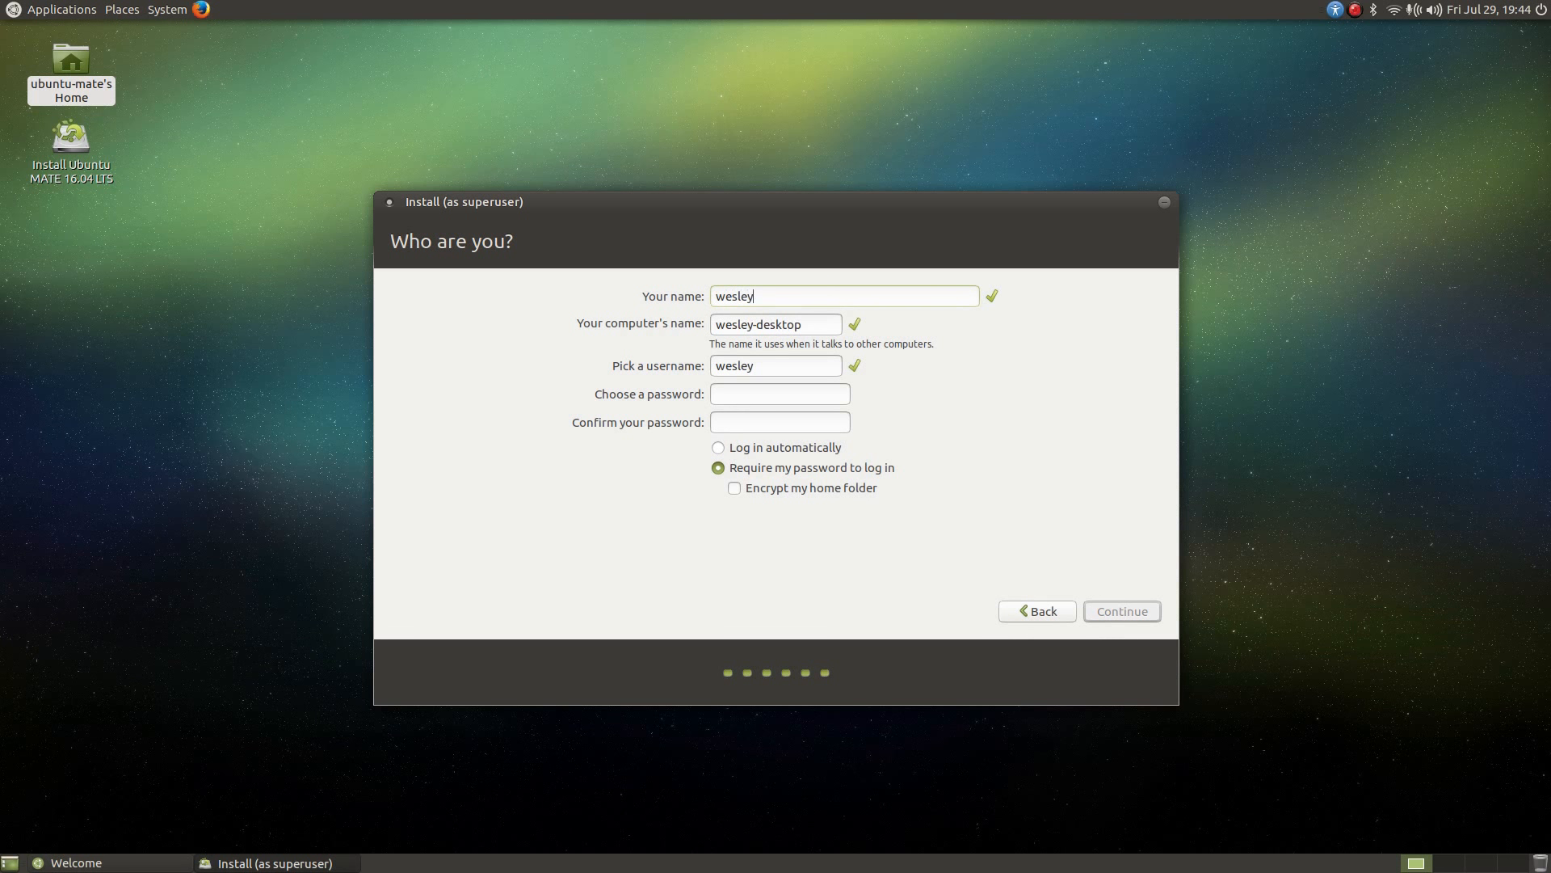
click(827, 325)
key(BackSpace)
key(BackSpace)
key(BackSpace)
key(BackSpace)
key(BackSpace)
key(BackSpace)
key(BackSpace)
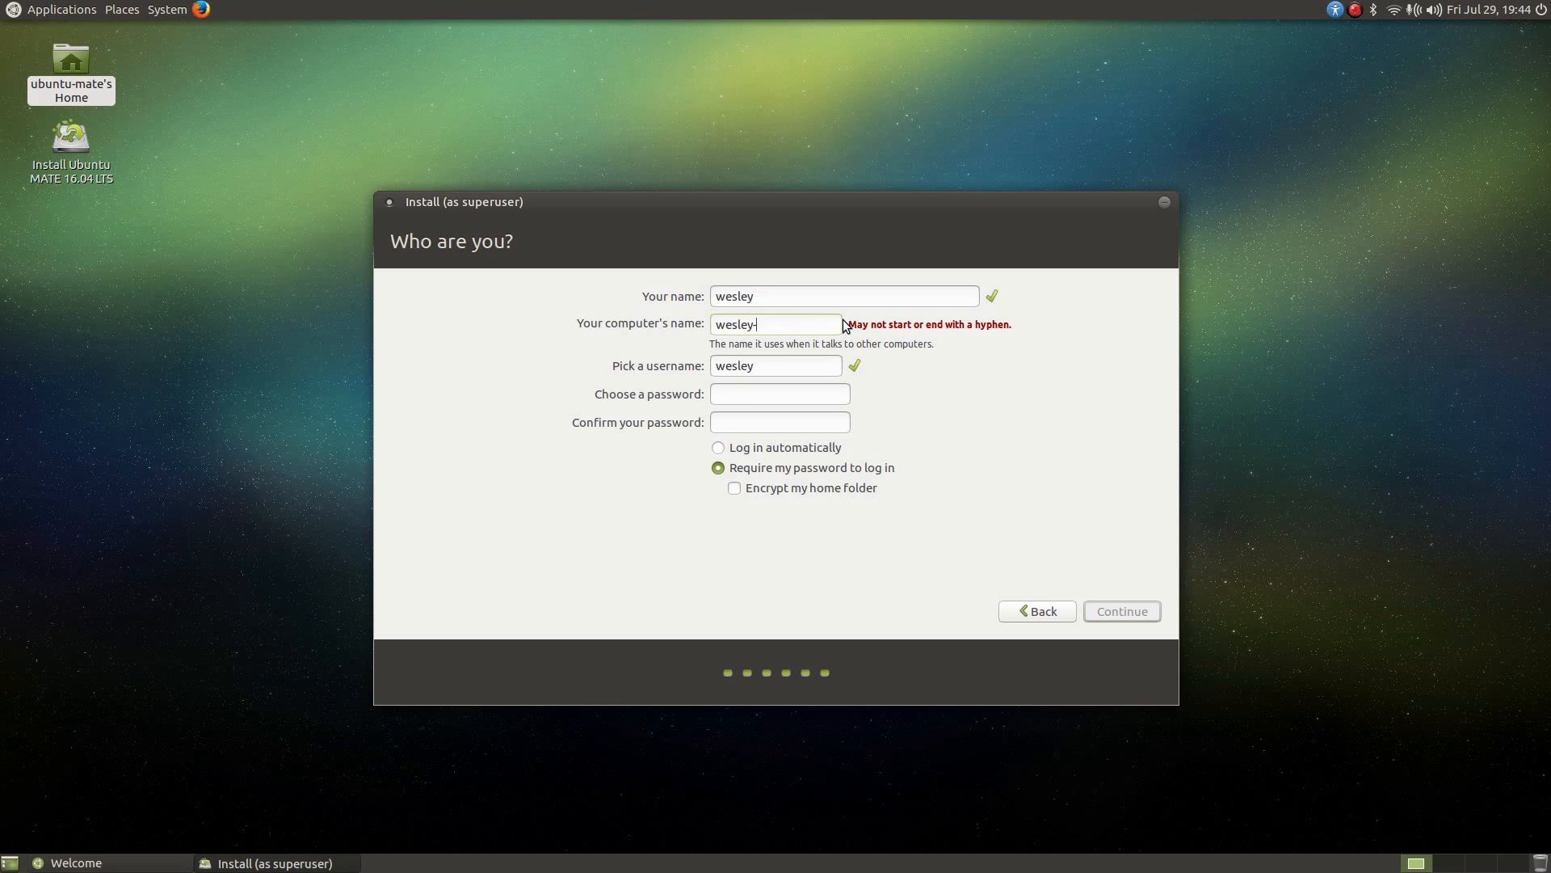
text(nuc)
drag(800, 327, 720, 323)
click(730, 323)
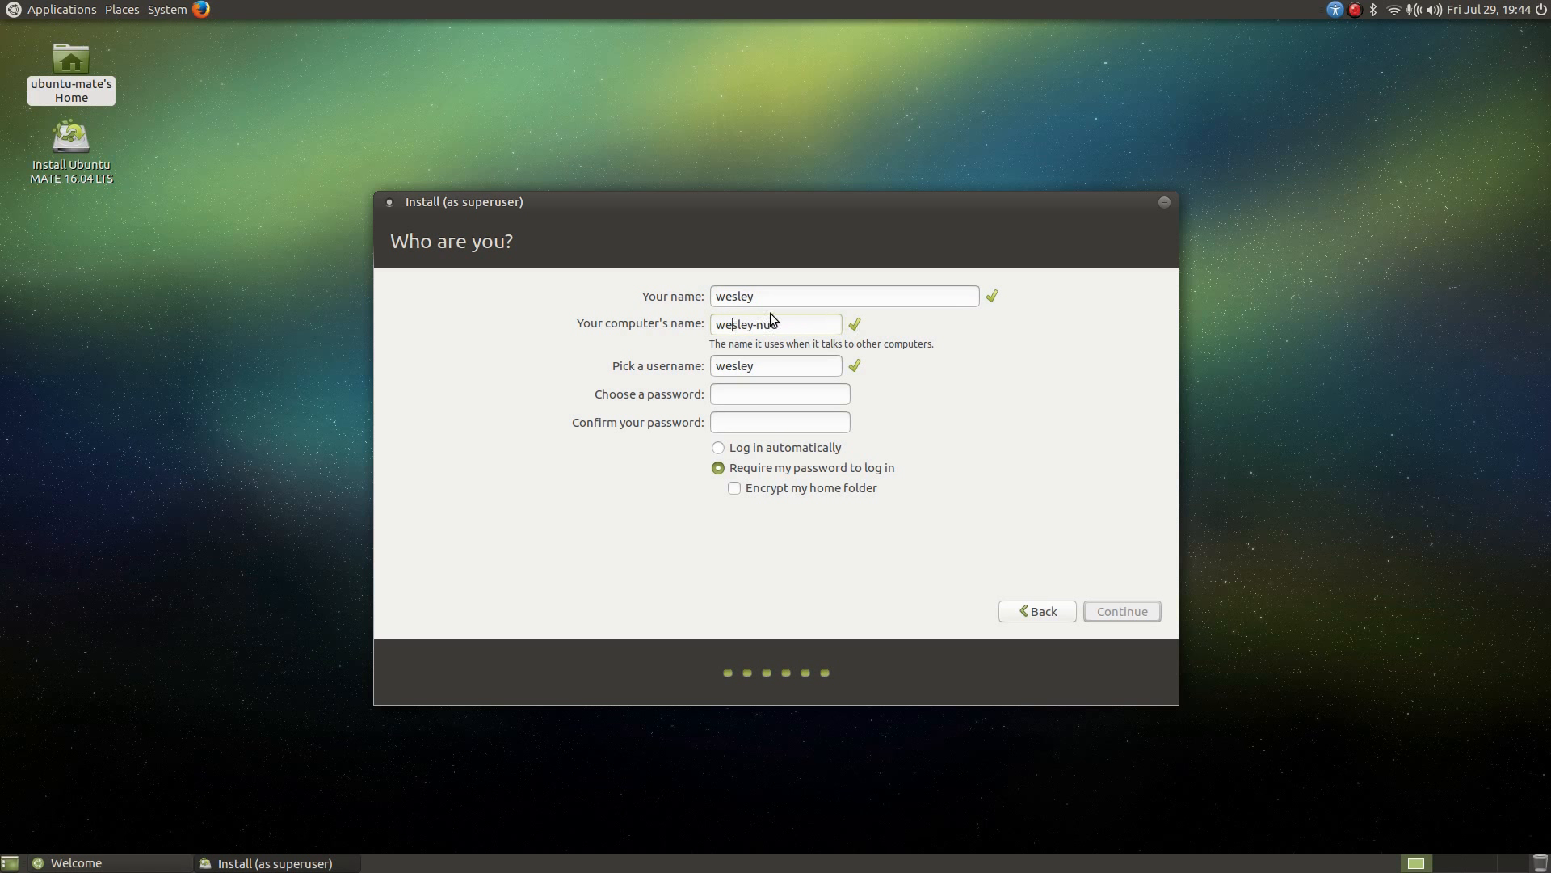
triple_click(717, 329)
click(790, 323)
- Replace the entry in the name field with the user's full name
double_click(721, 298)
text(Wesley SInk)
key(BackSpace)
key(BackSpace)
text(inks)
- Enter and confirm the account password, keep the password required for login, and continue the installation
click(745, 397)
text(••••••••)
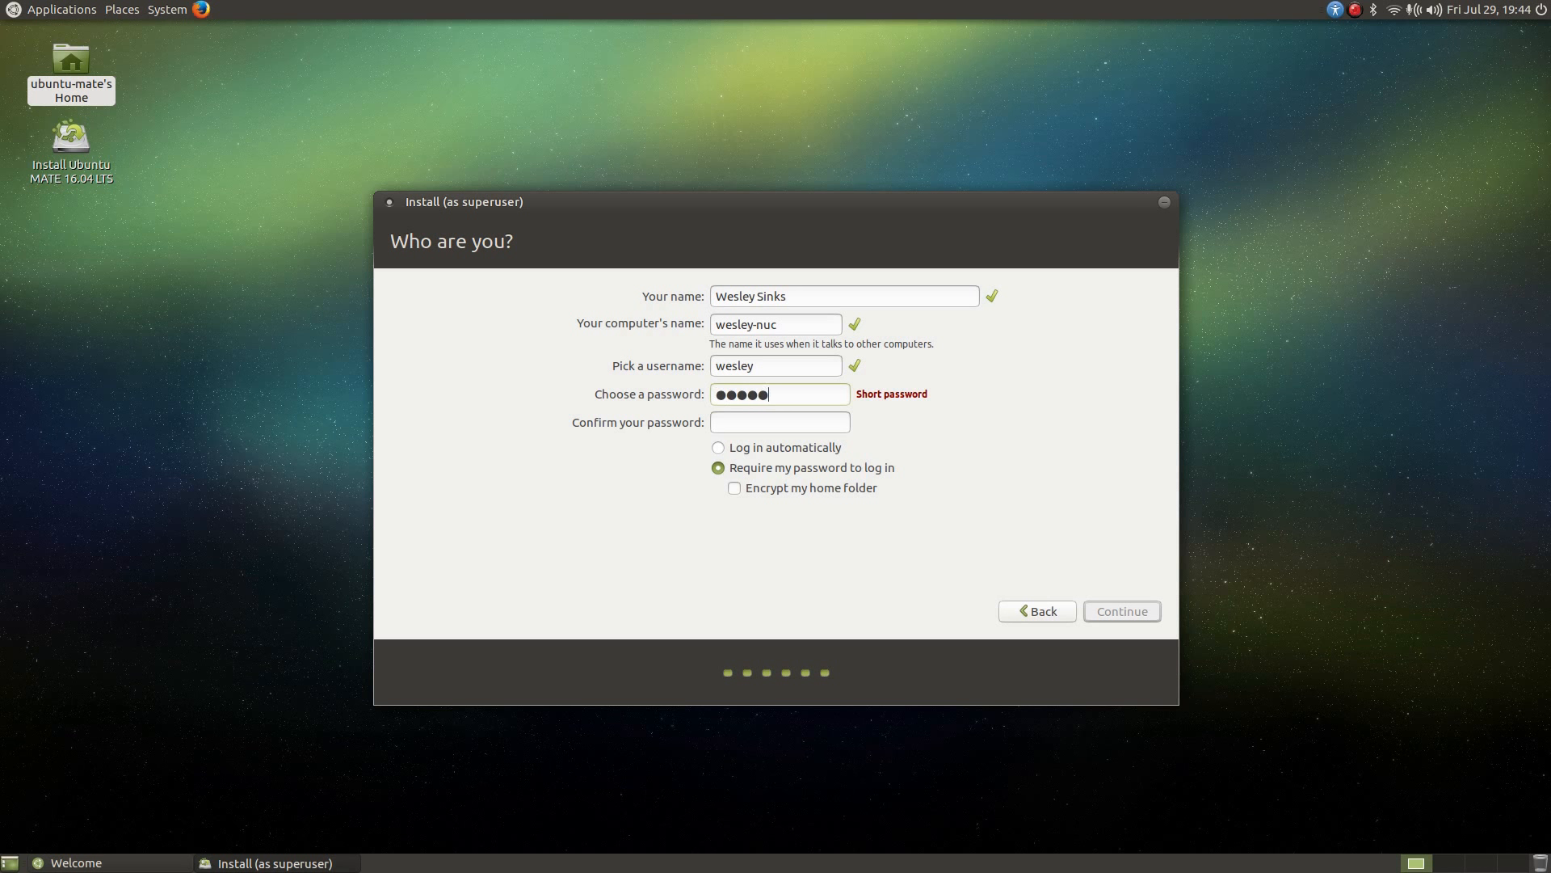
key(Tab)
text(••••••••)
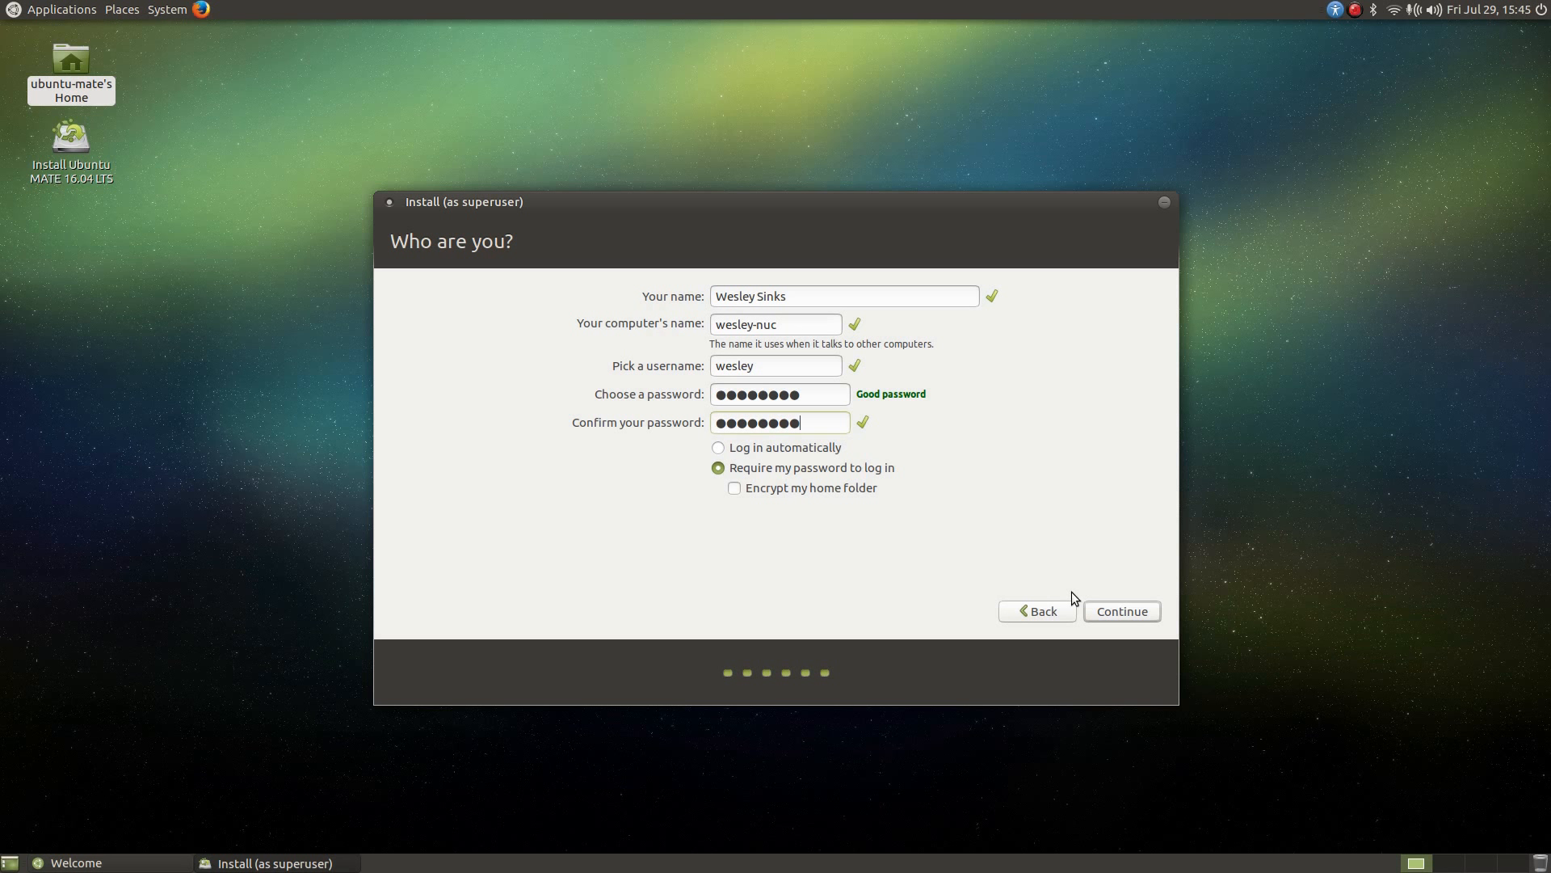
click(1115, 614)
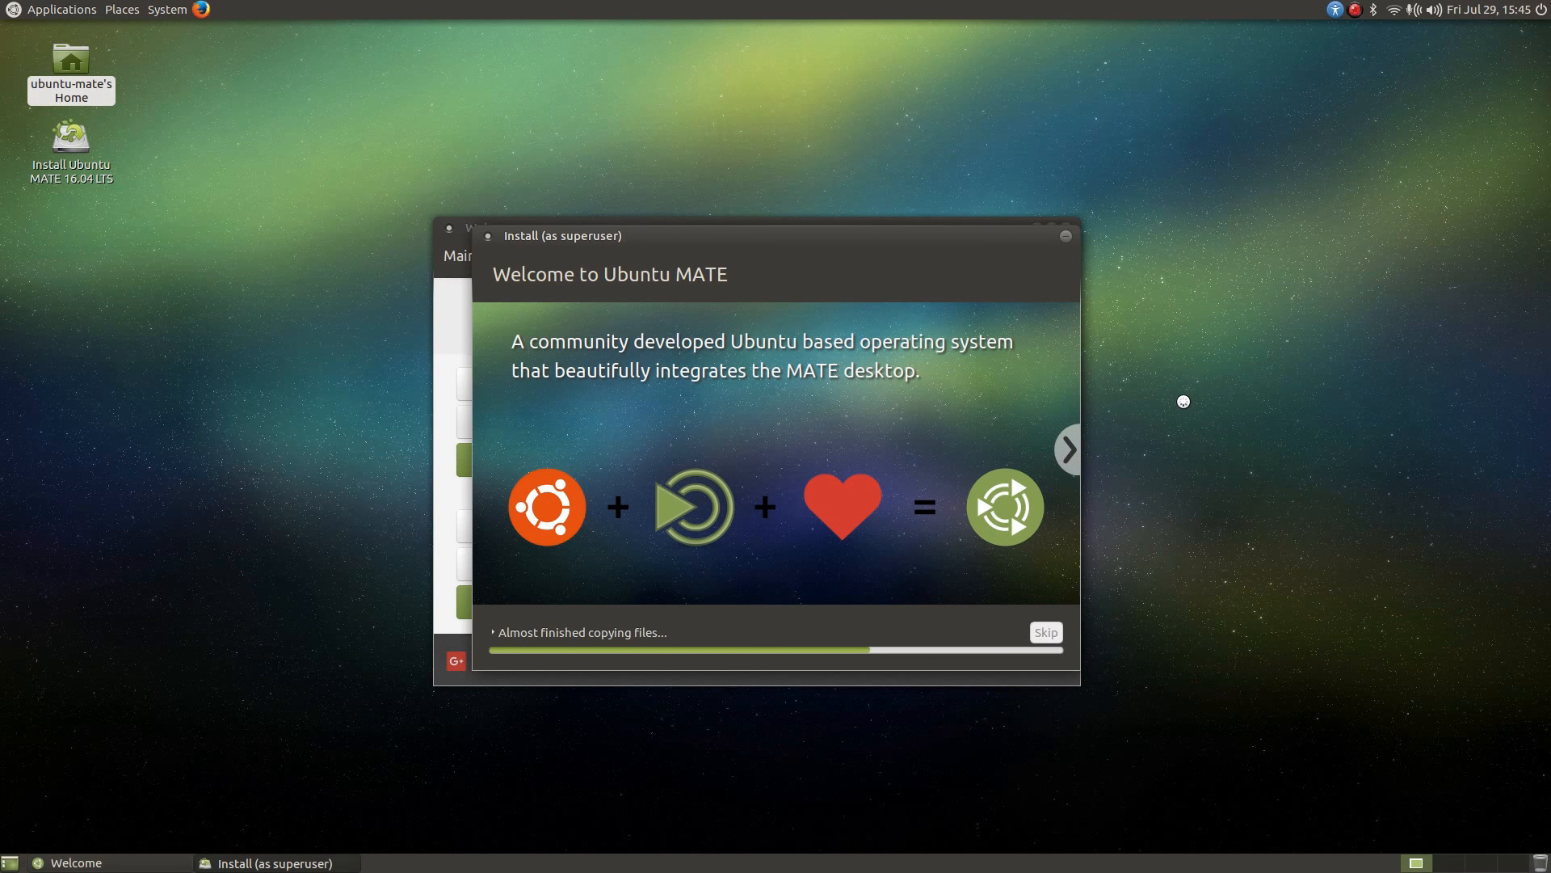
click(1355, 11)
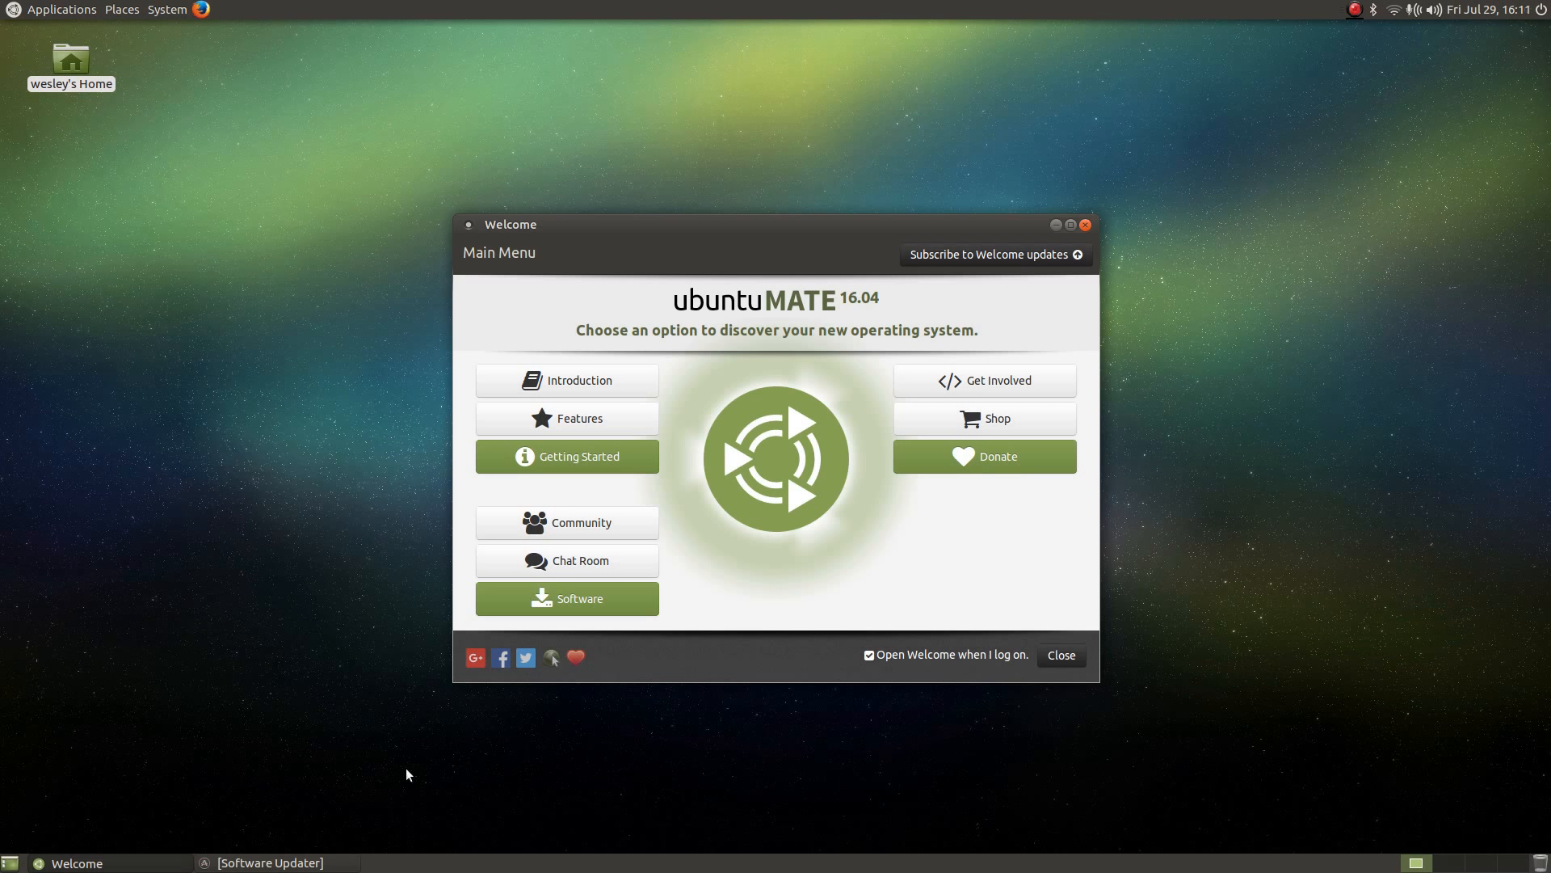
- Install the available updates with Software Updater and postpone the restart
drag(695, 226, 674, 229)
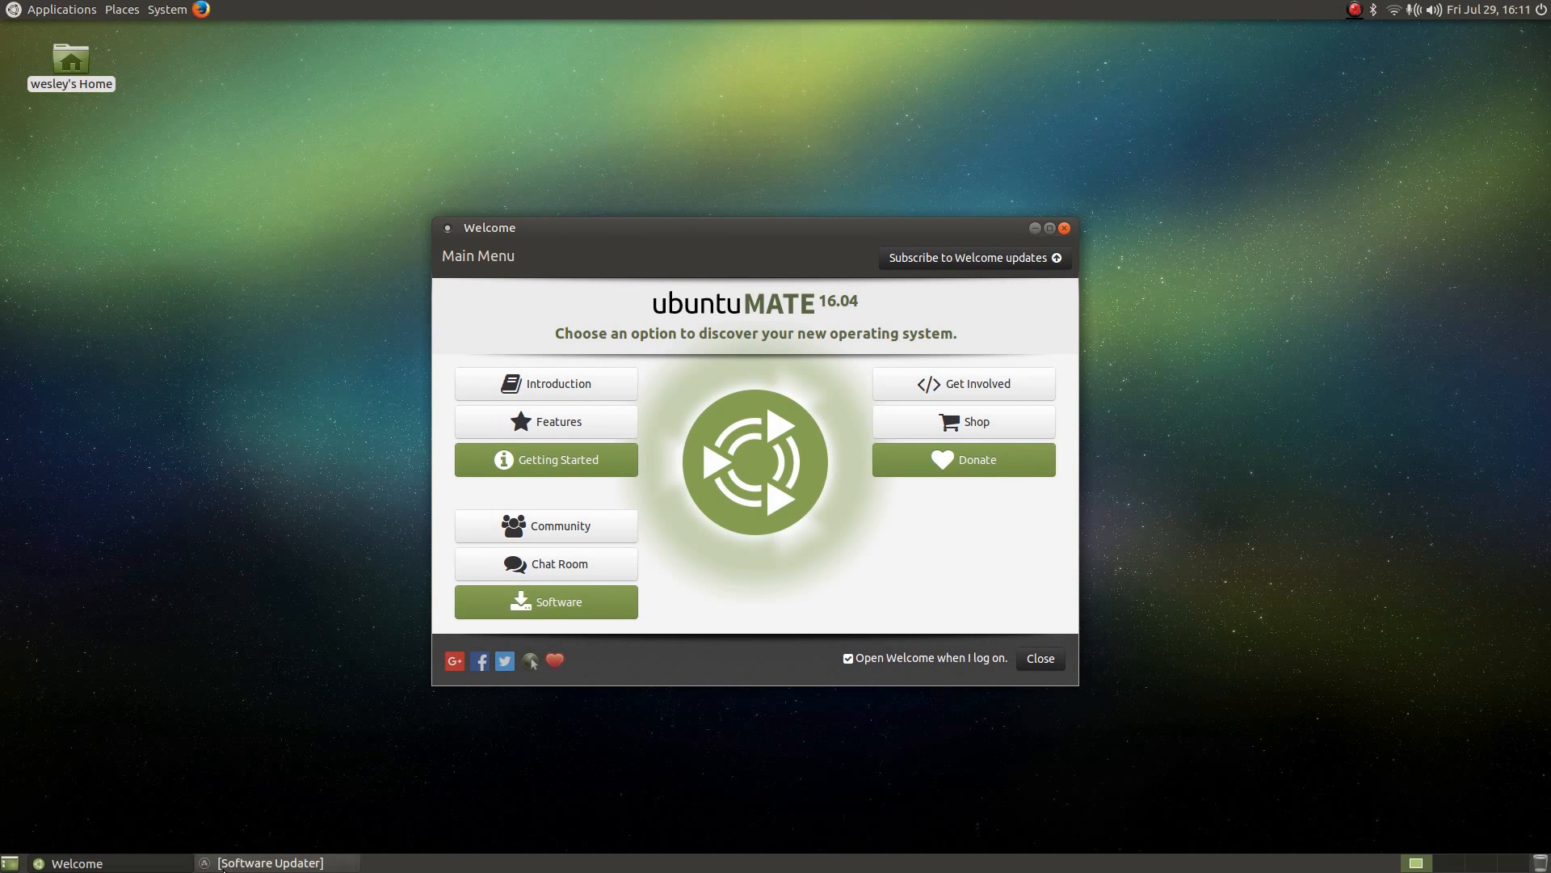
click(291, 862)
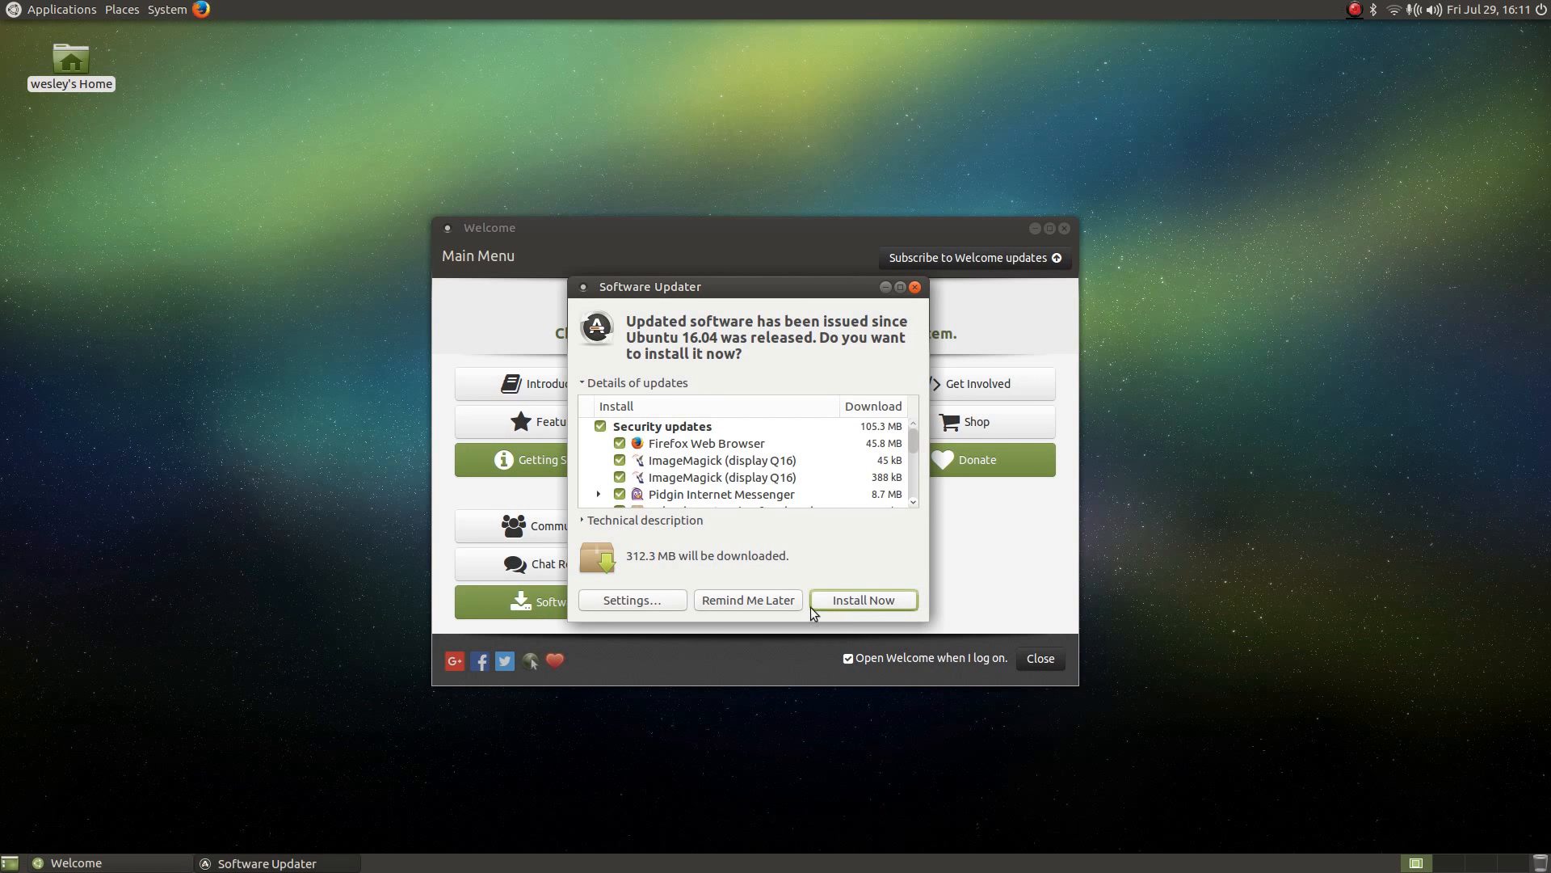
click(836, 603)
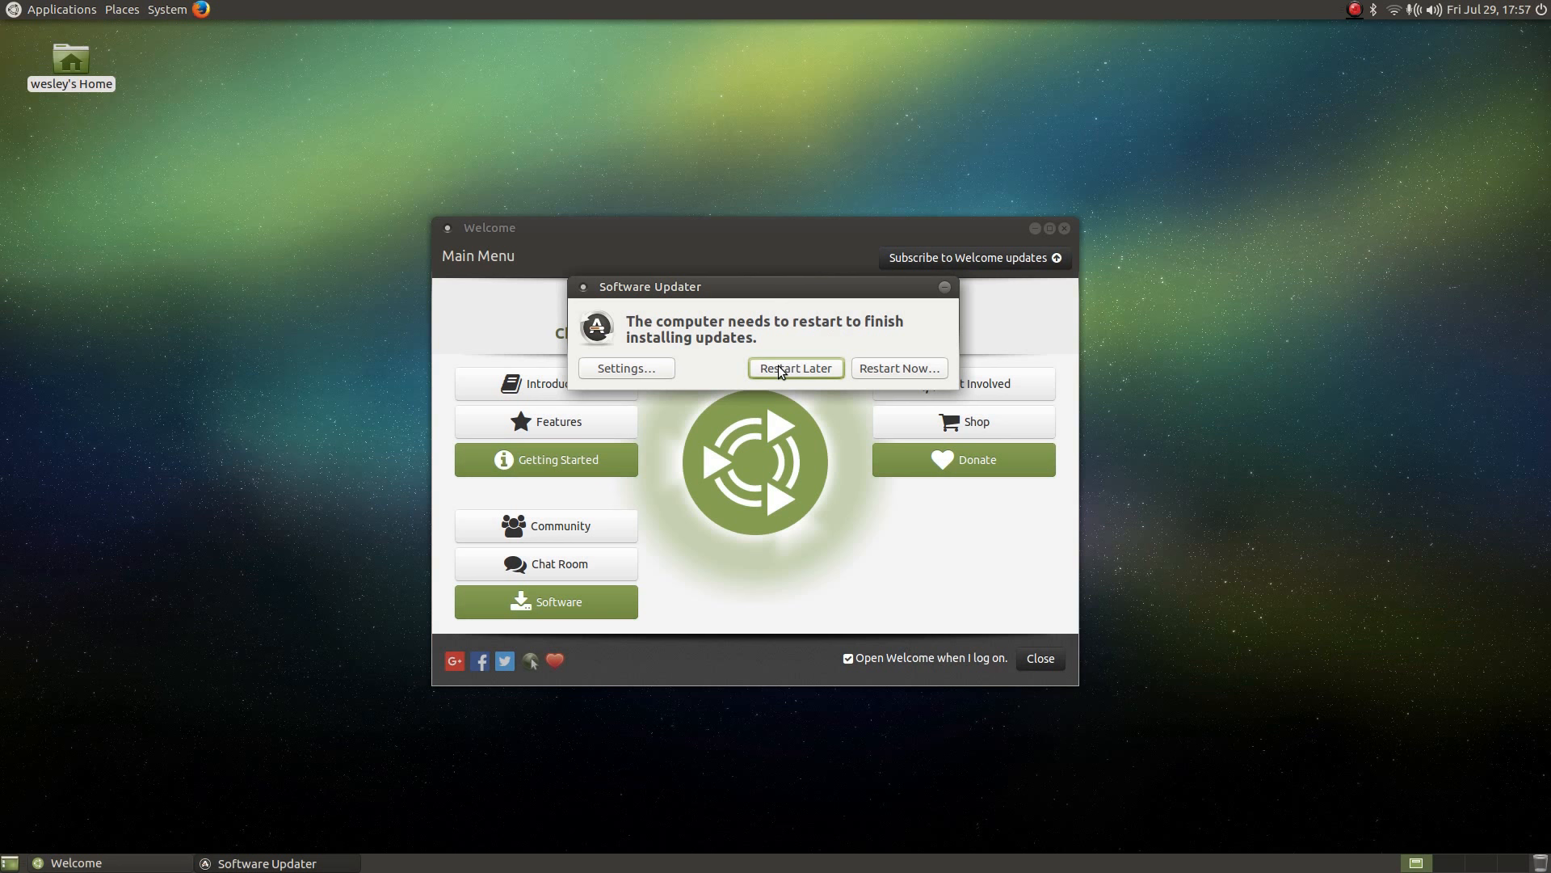
click(816, 368)
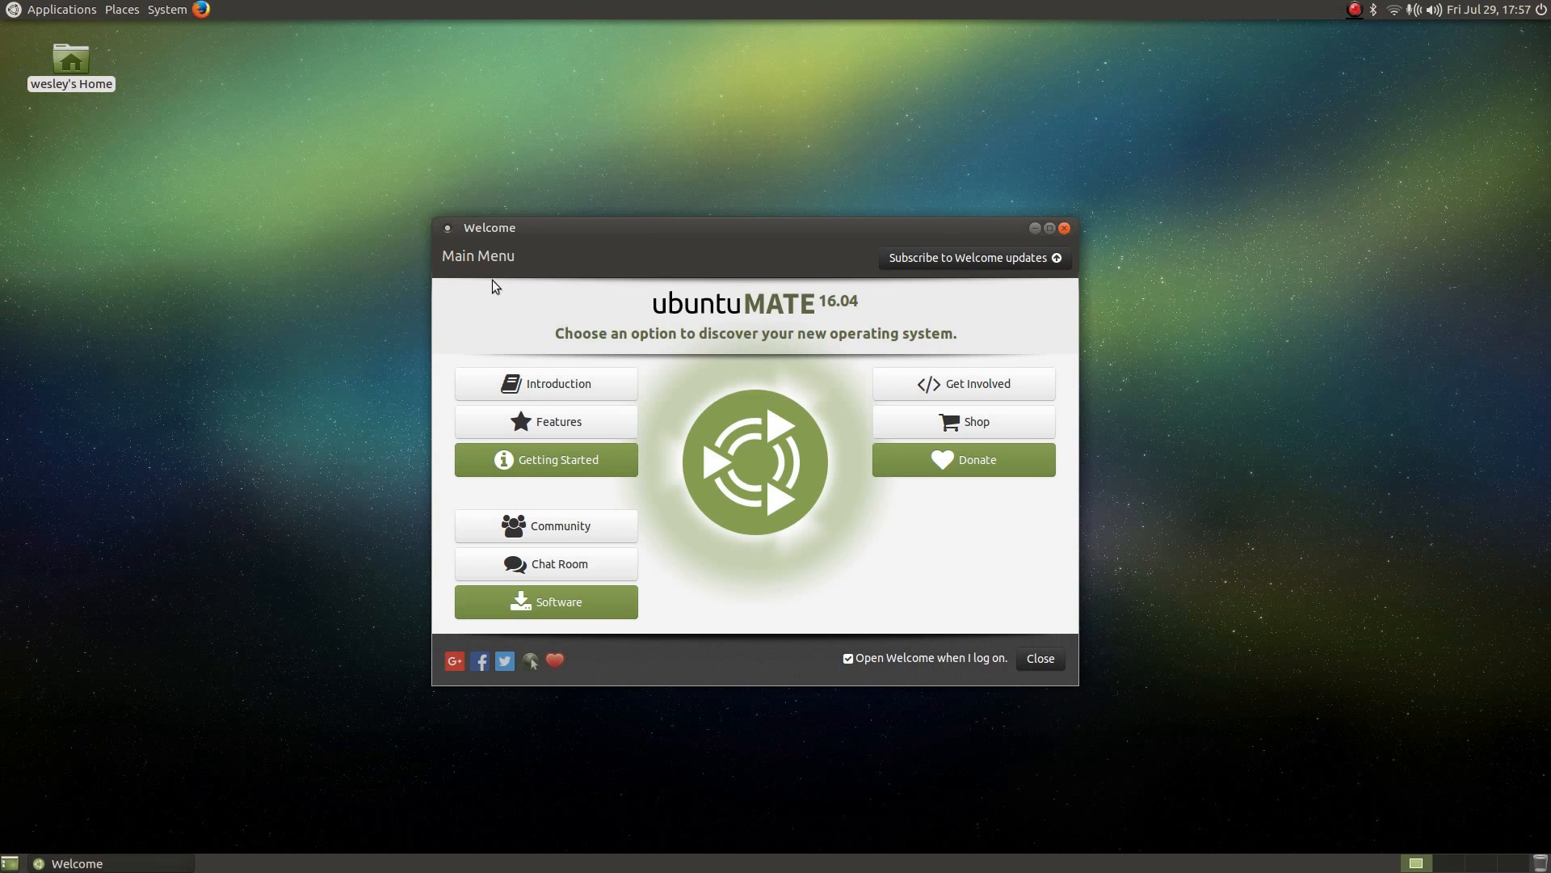
- Install the codecs package from the Software Updates topic of Getting Started, authenticate with the account password, and move the progress window aside
click(618, 473)
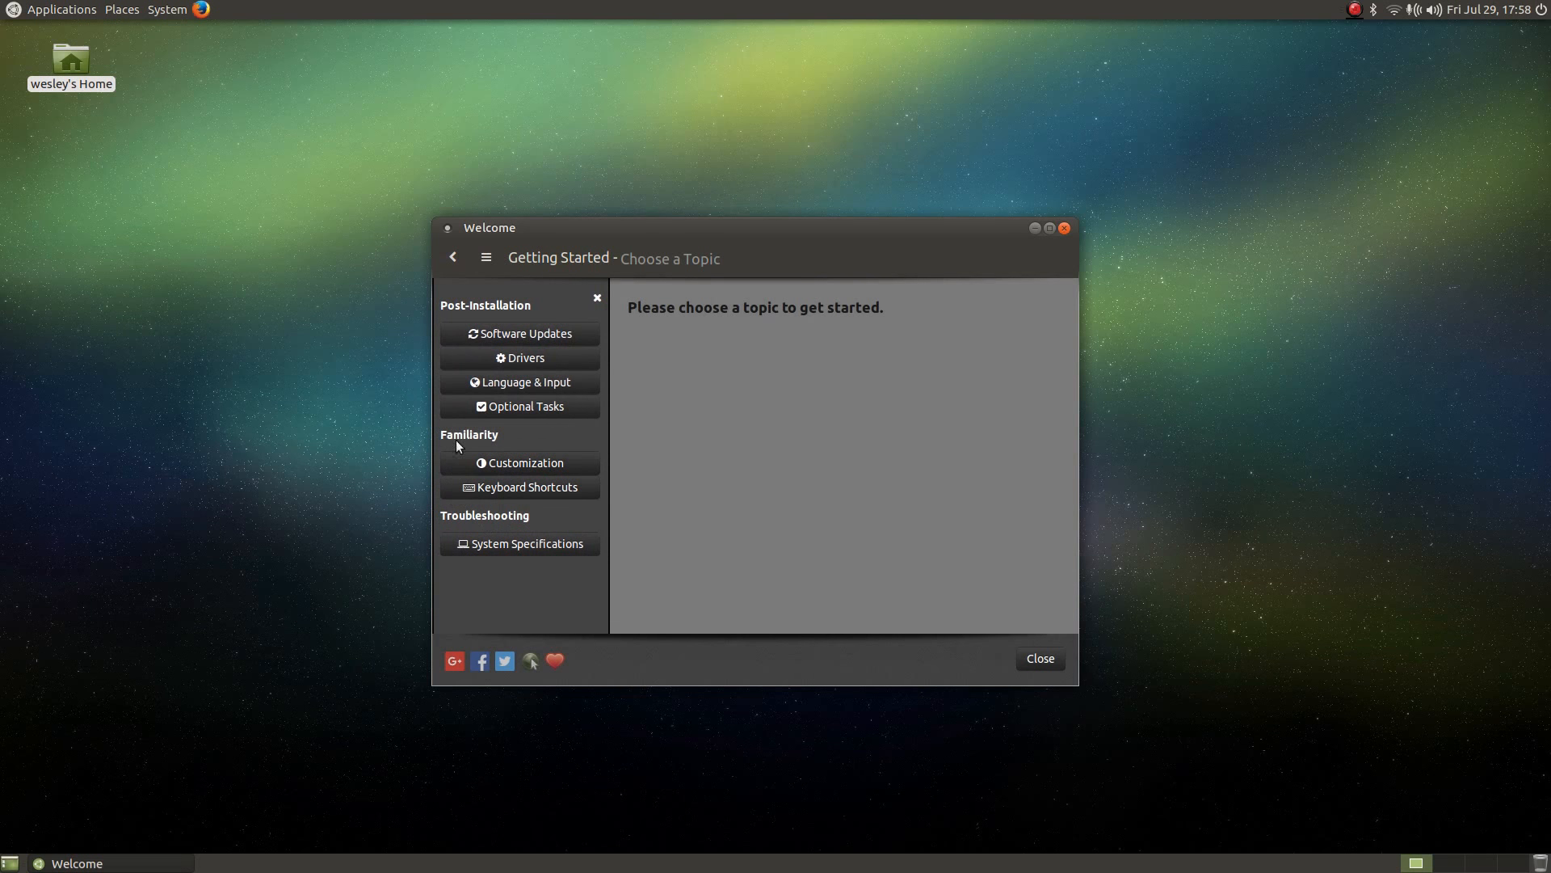
click(522, 334)
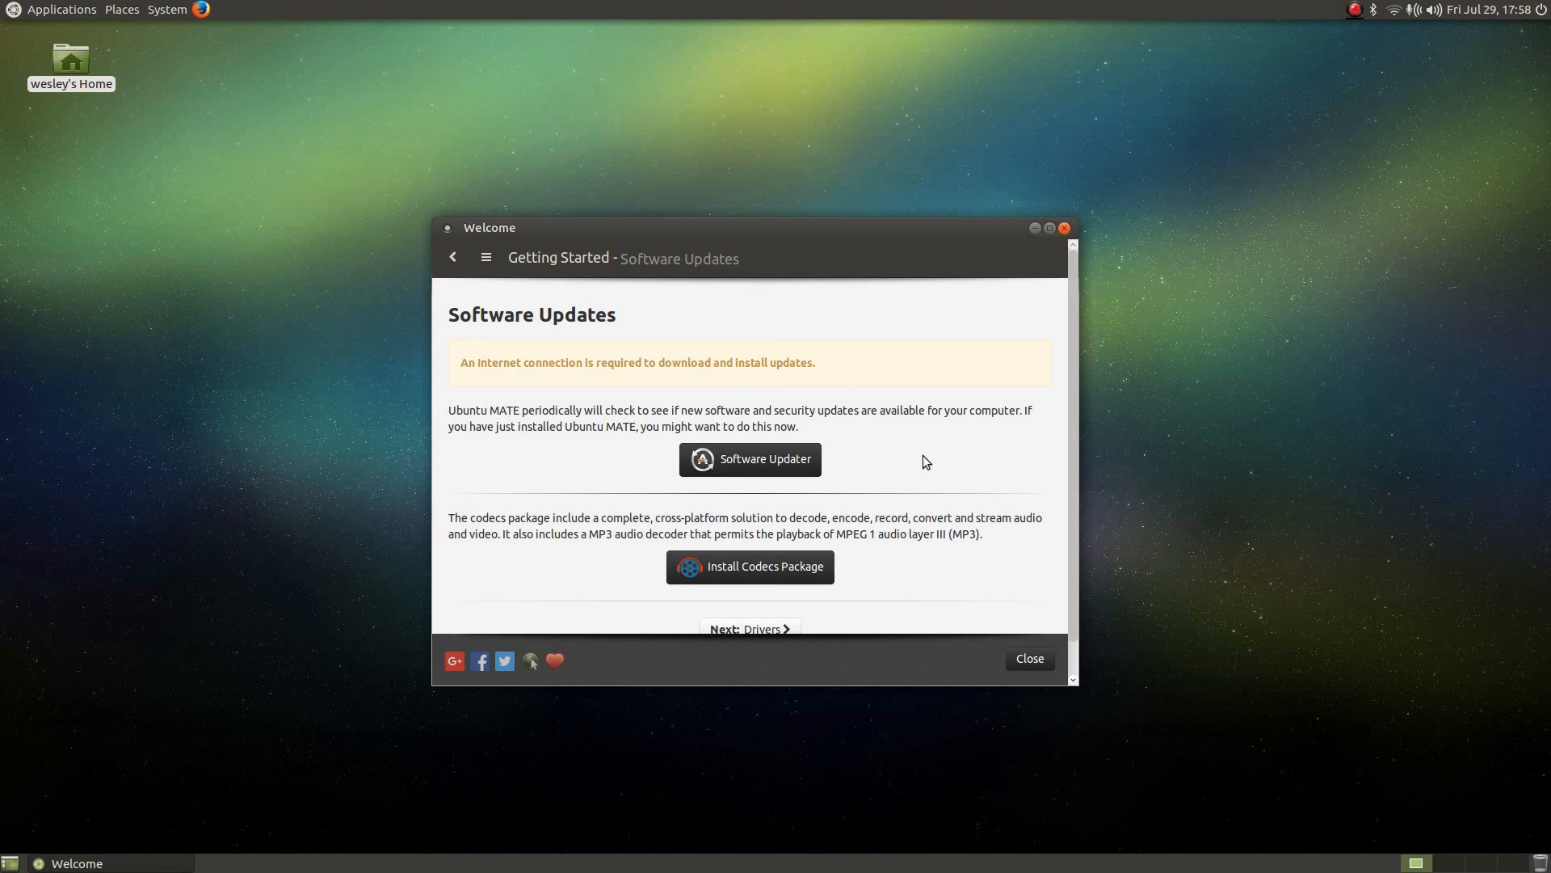
scroll(923, 455, down, 1)
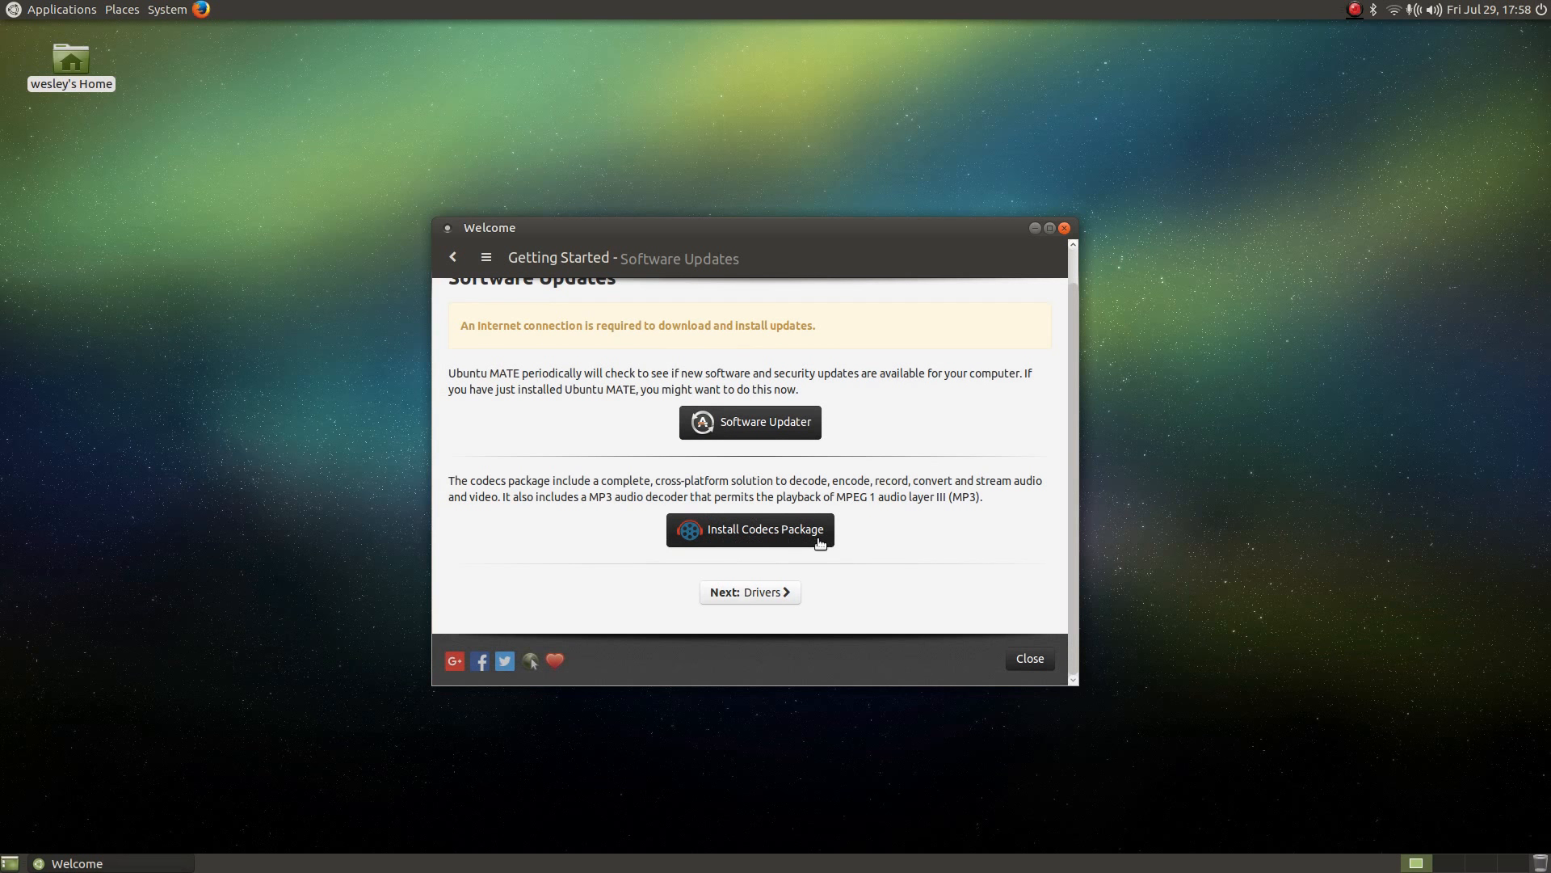
click(768, 533)
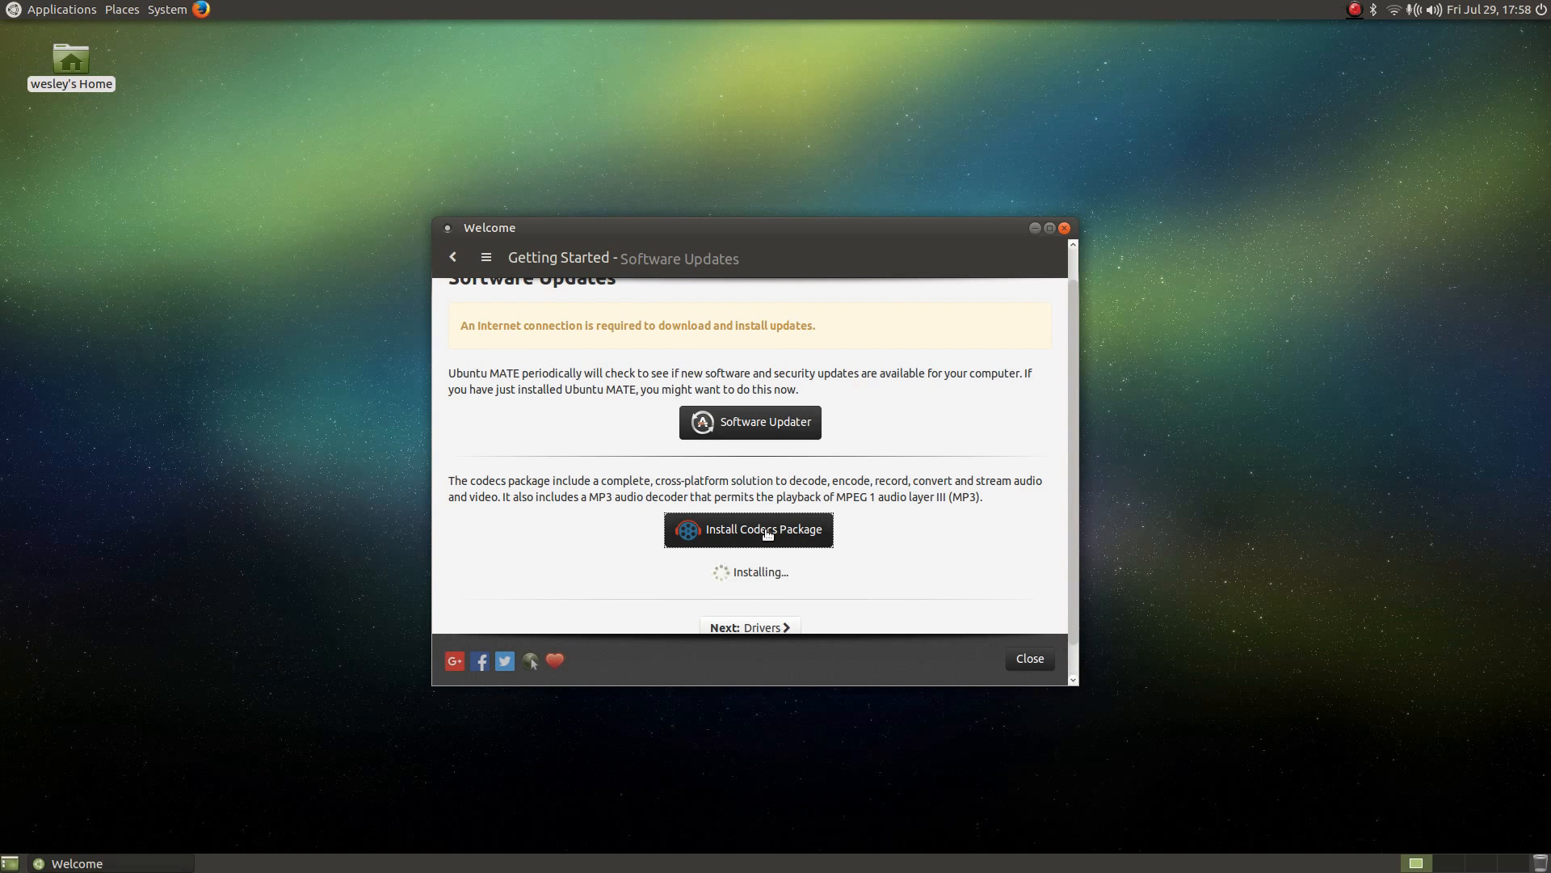
text(********)
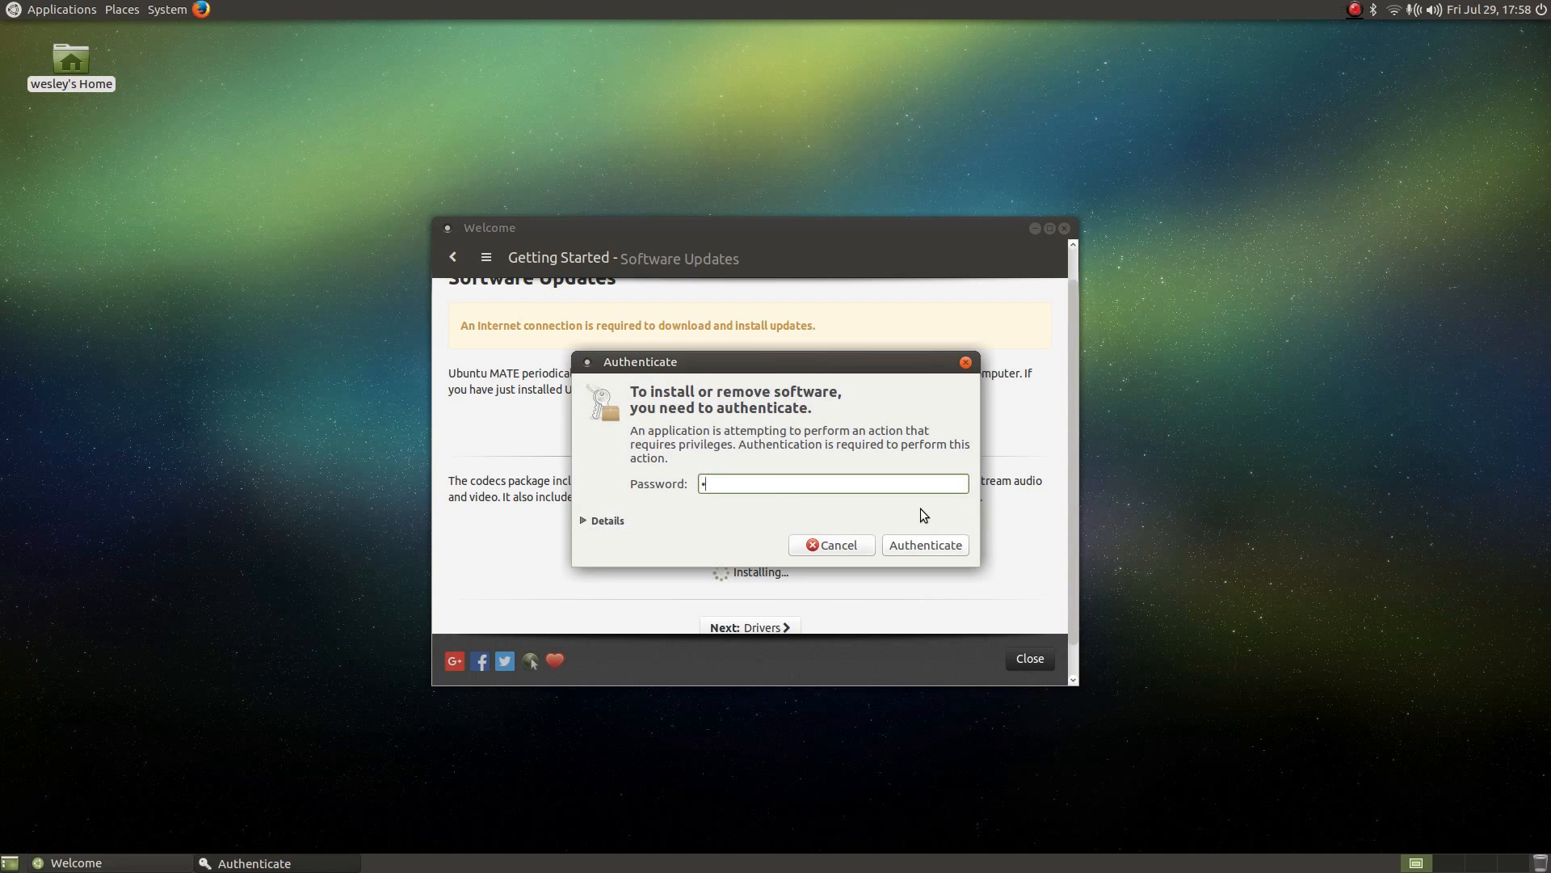
key(Return)
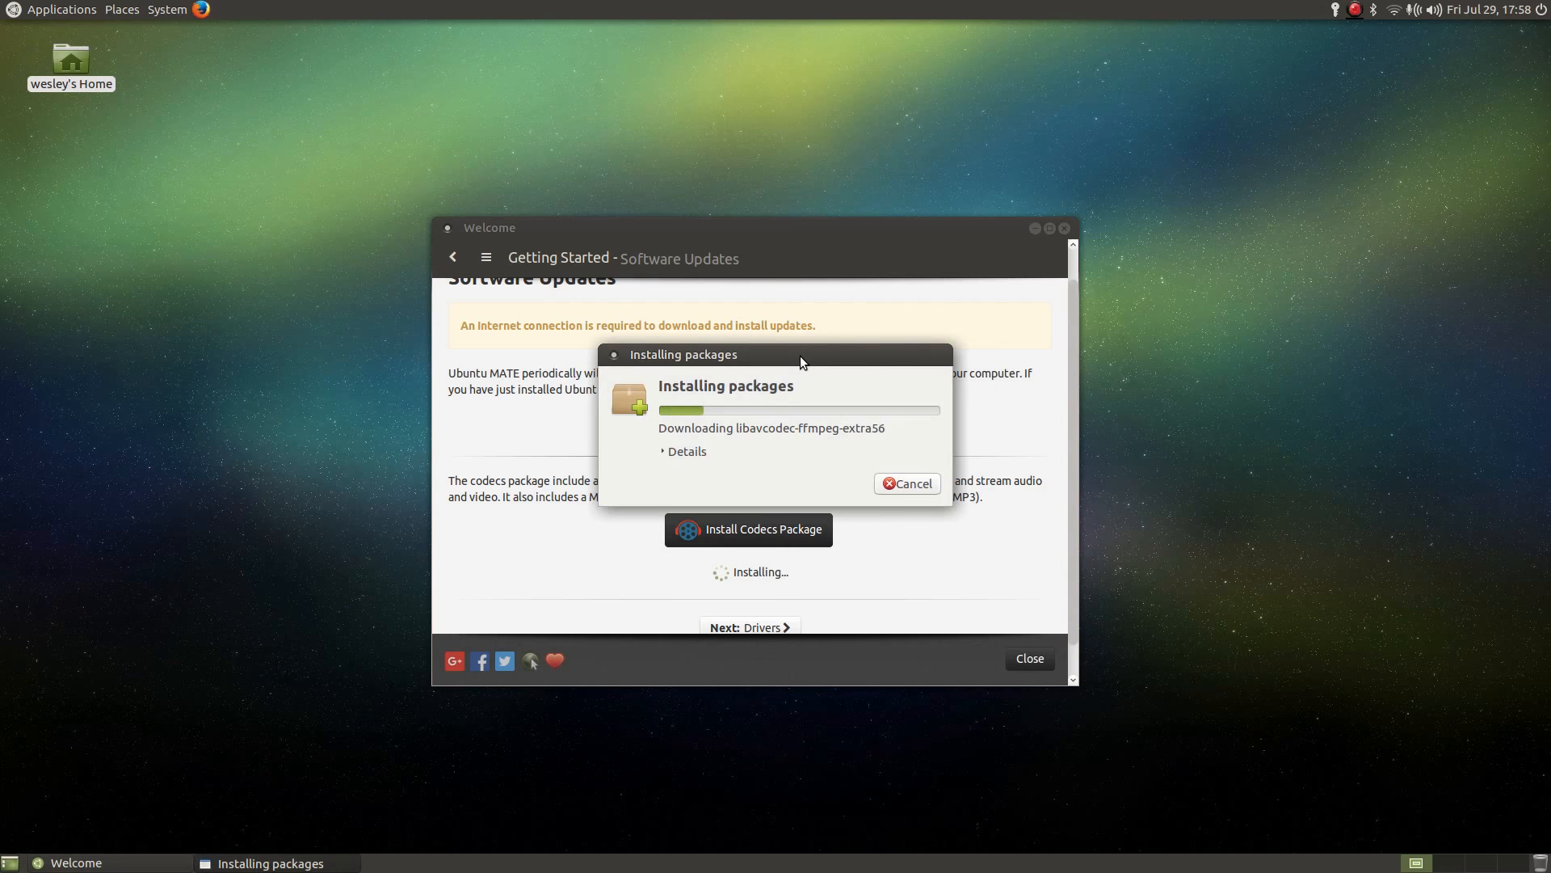
drag(800, 355, 1344, 198)
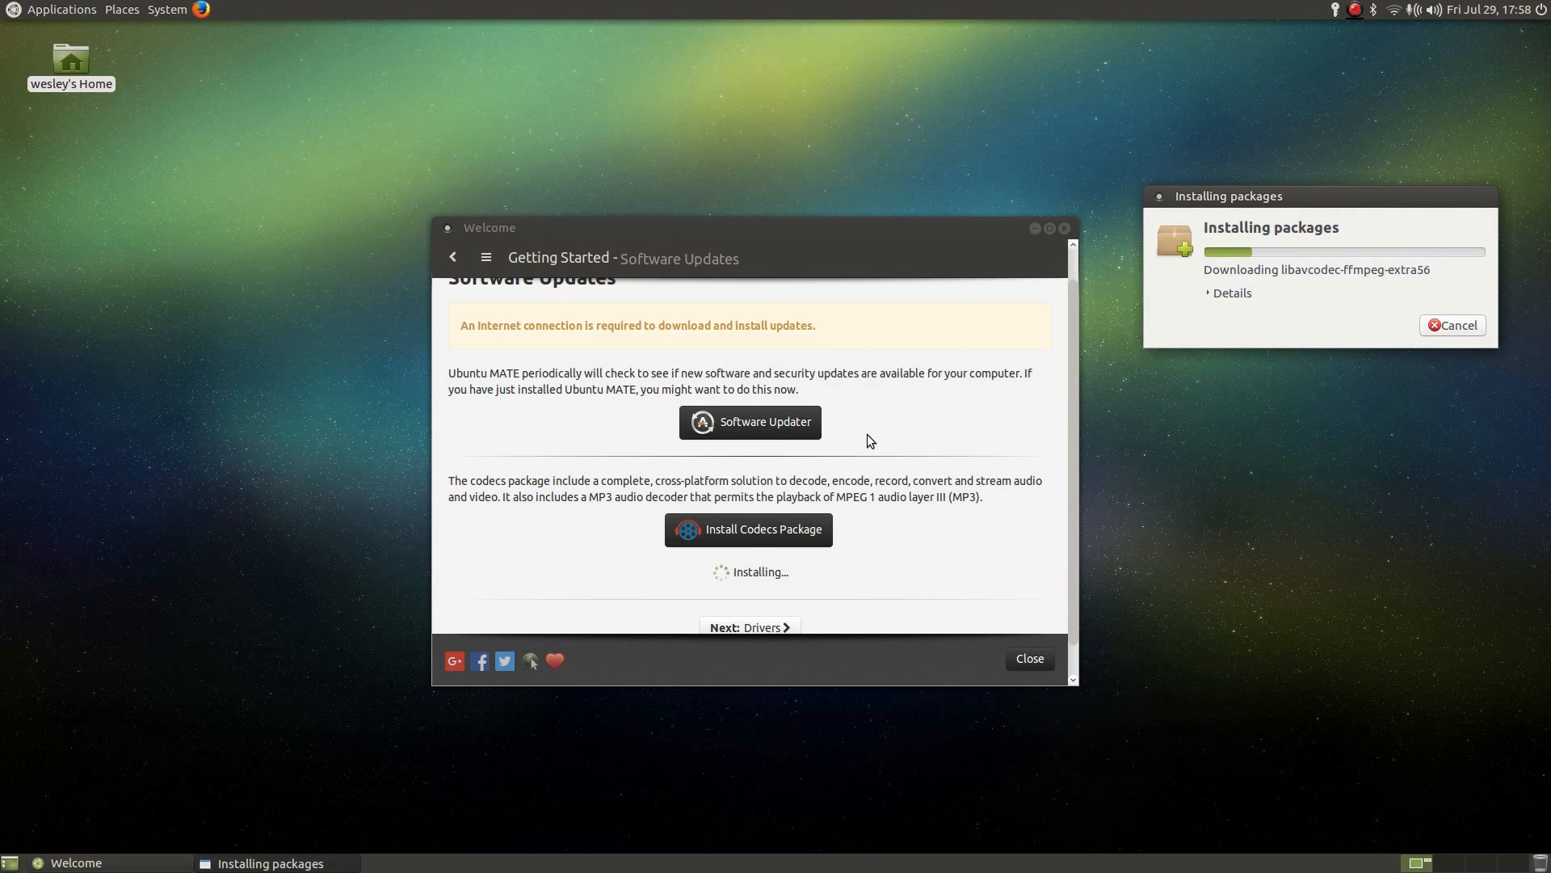
- Go to the Drivers topic of Getting Started and review its Graphics section
scroll(899, 420, down, 1)
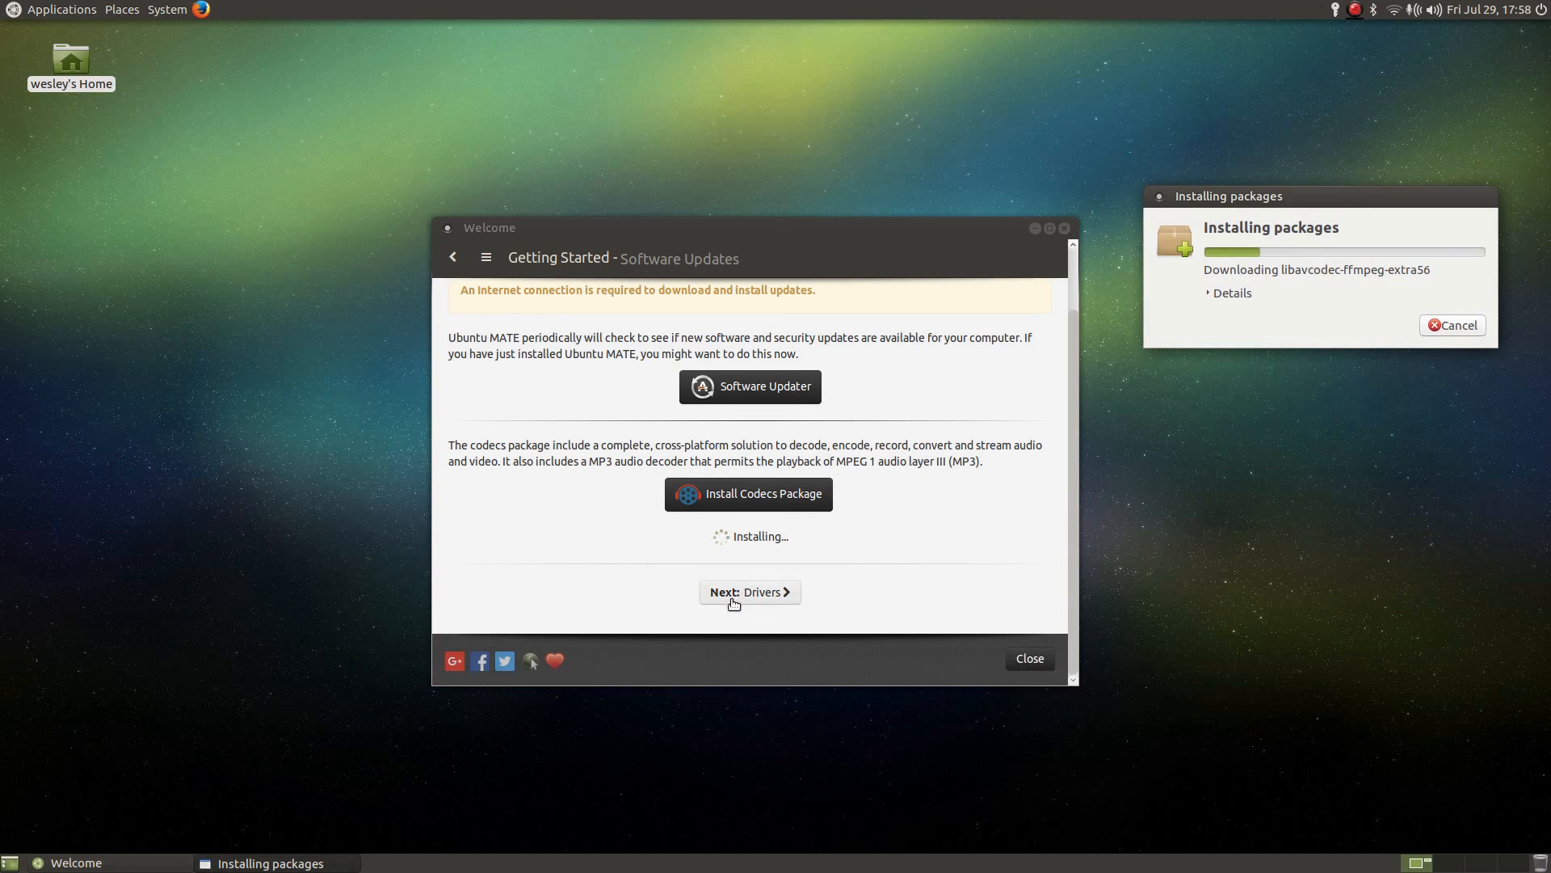
click(777, 593)
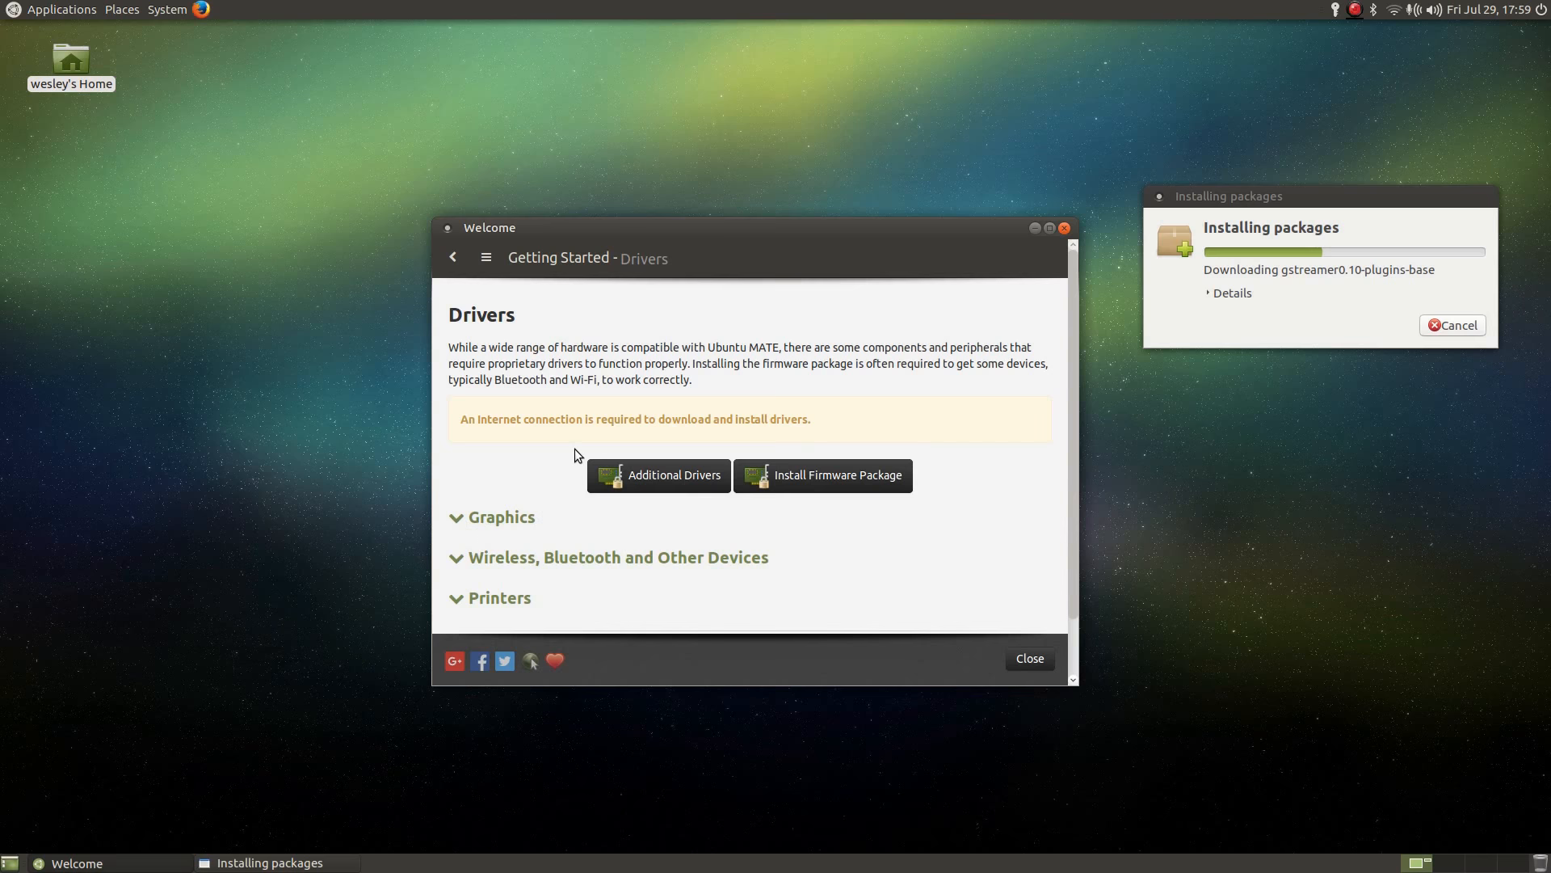
scroll(460, 535, down, 1)
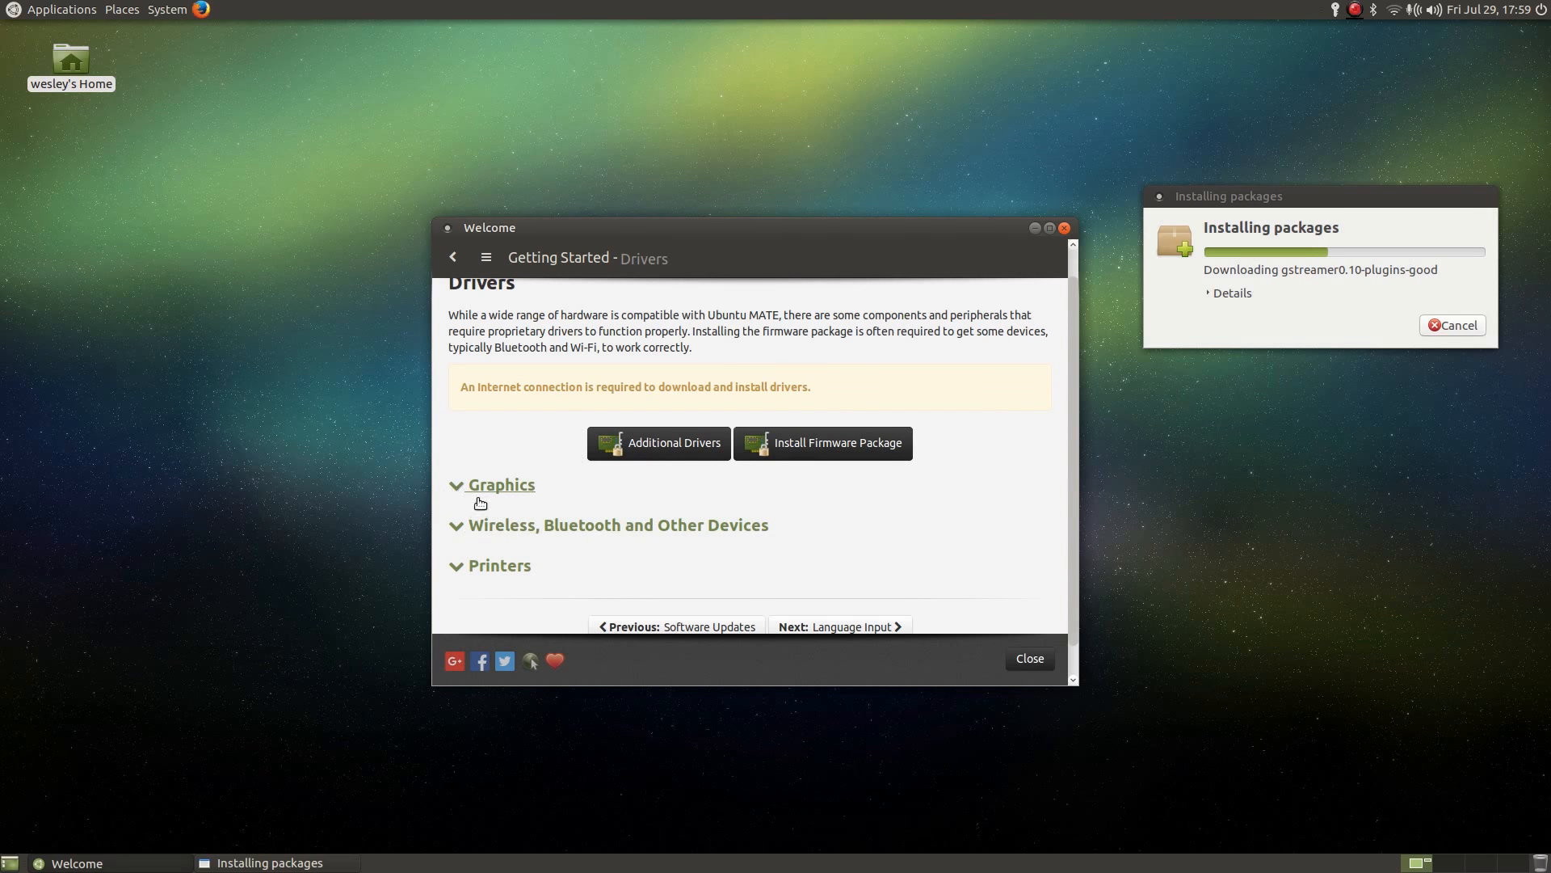
click(493, 485)
scroll(788, 526, down, 2)
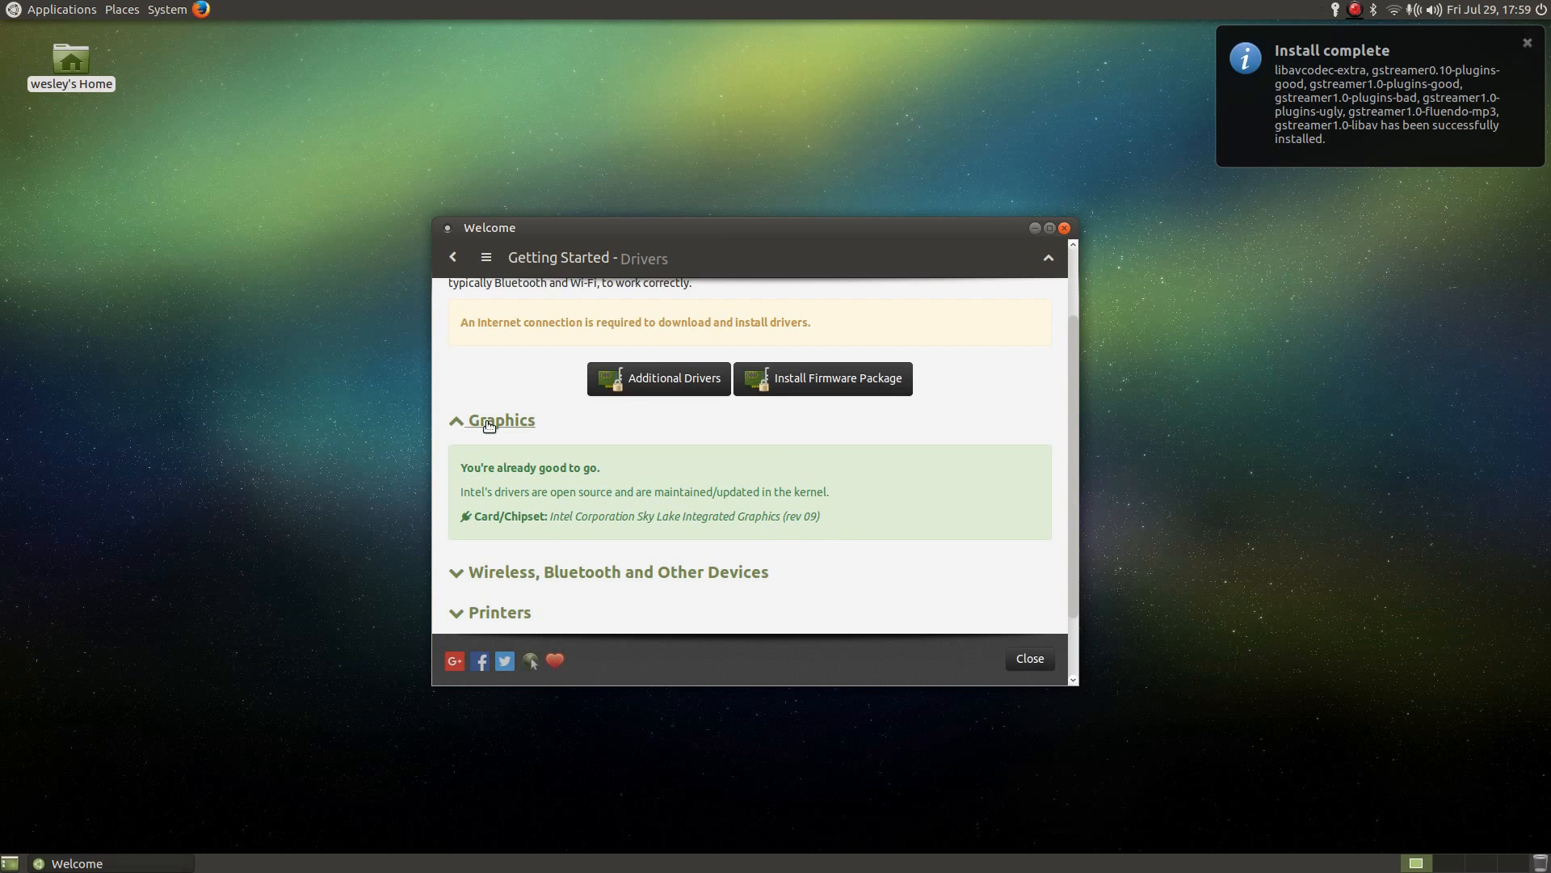
click(489, 422)
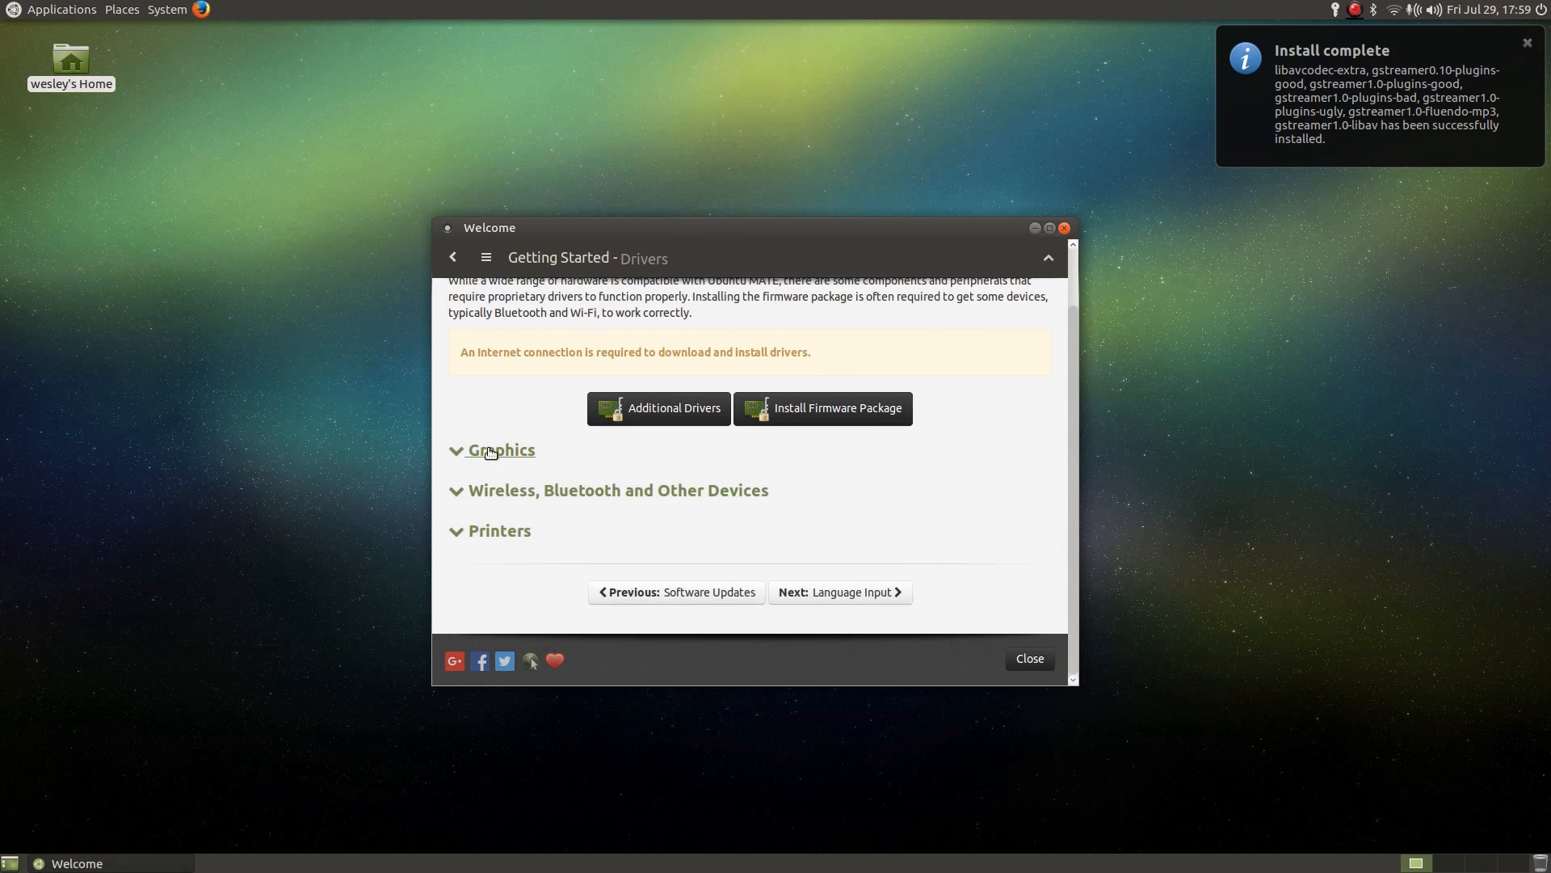
- Review the Wireless, Bluetooth and Other Devices section and the Printers section of the Drivers topic
click(504, 491)
scroll(655, 536, down, 2)
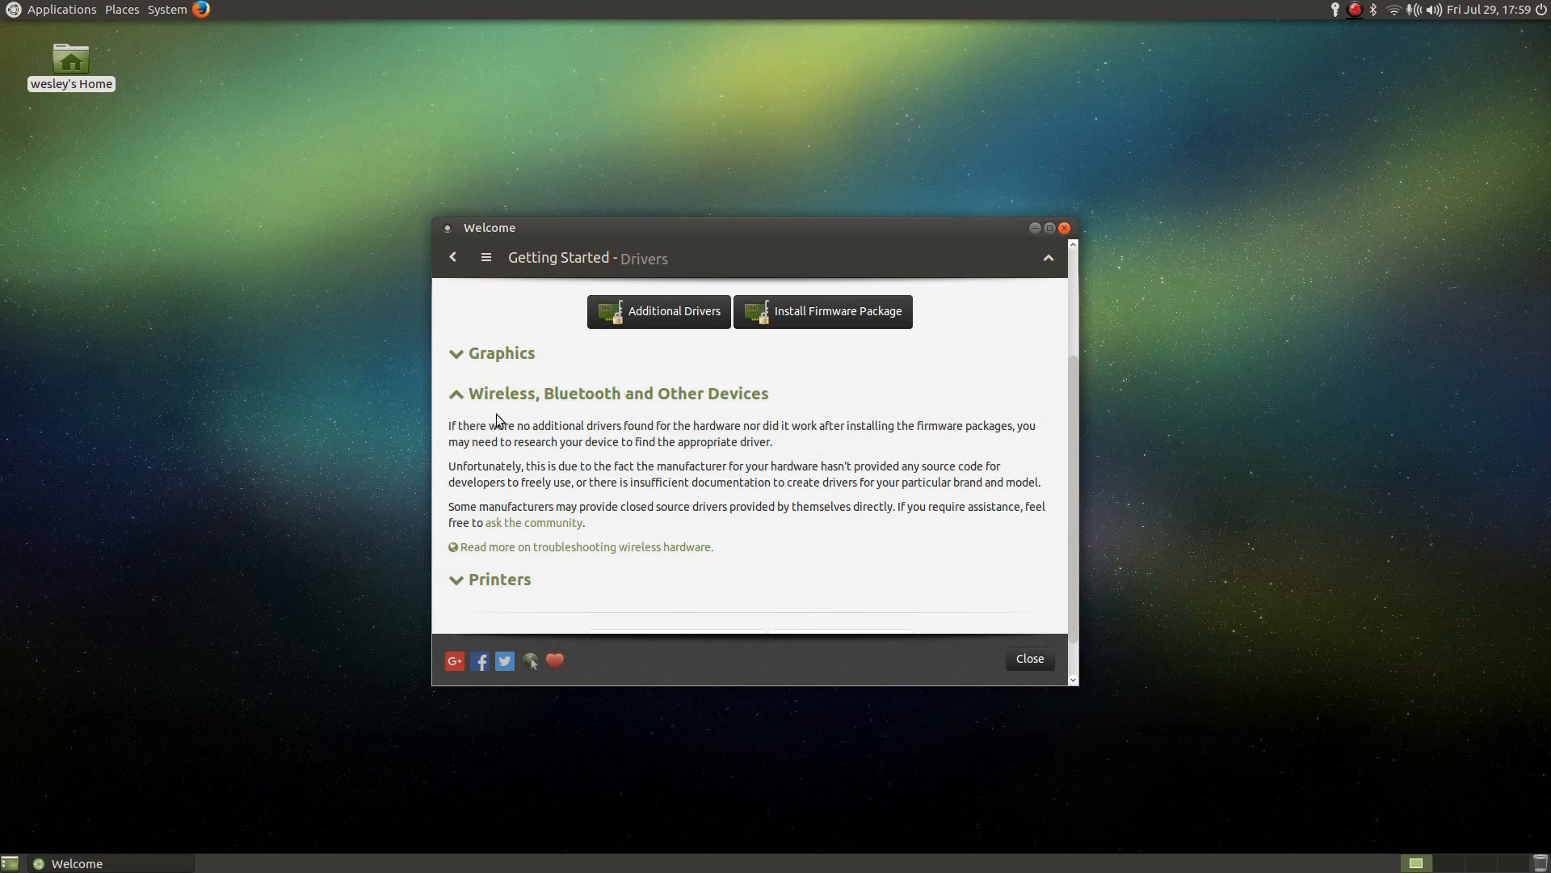
click(503, 394)
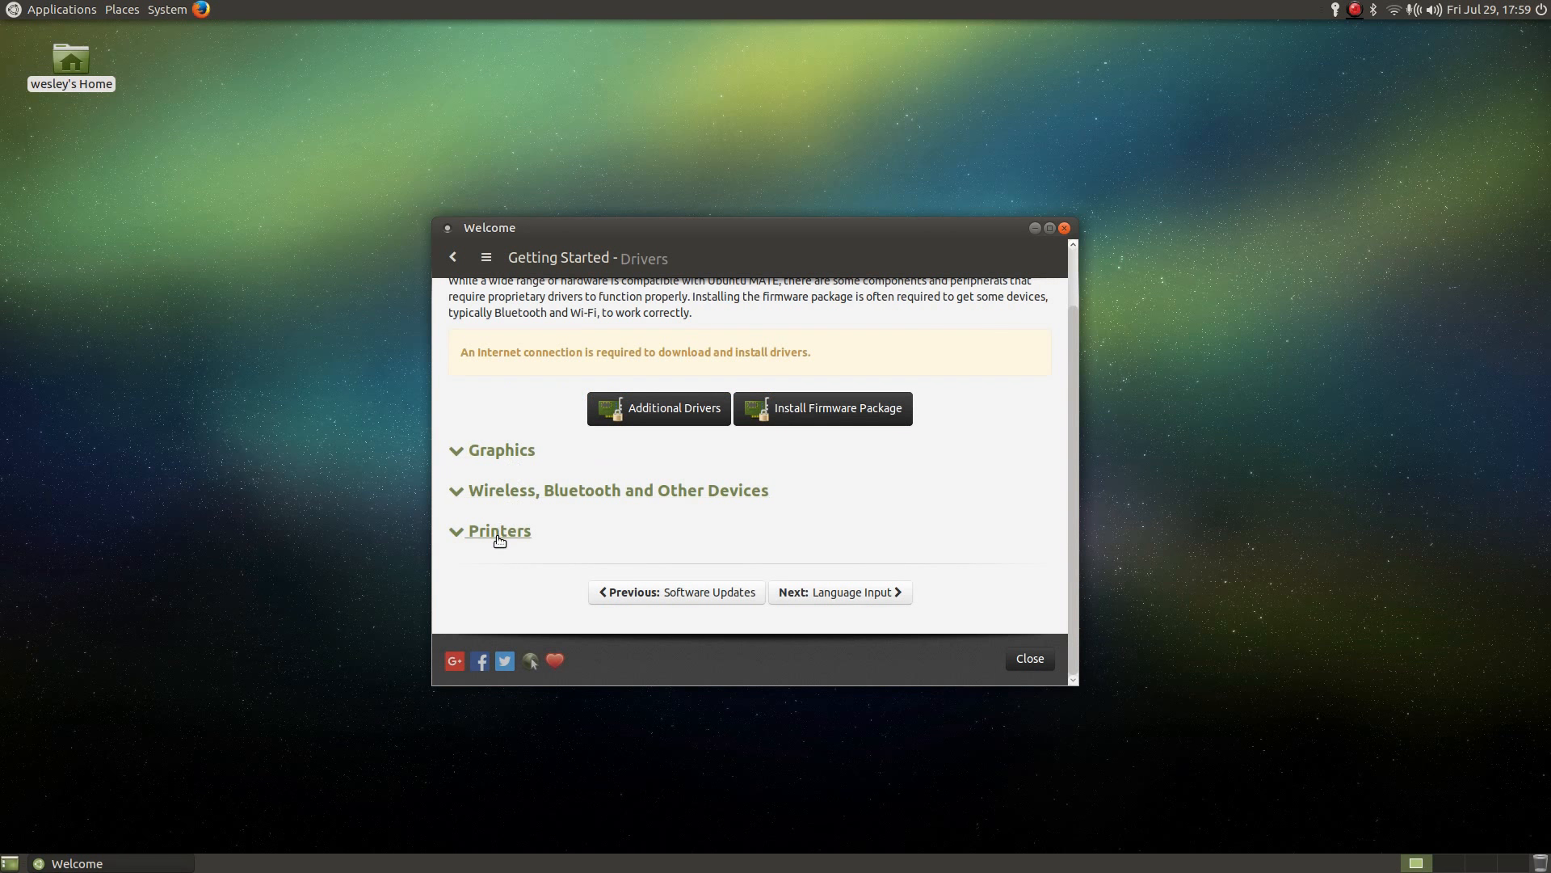
click(496, 535)
scroll(767, 539, down, 2)
scroll(768, 539, up, 1)
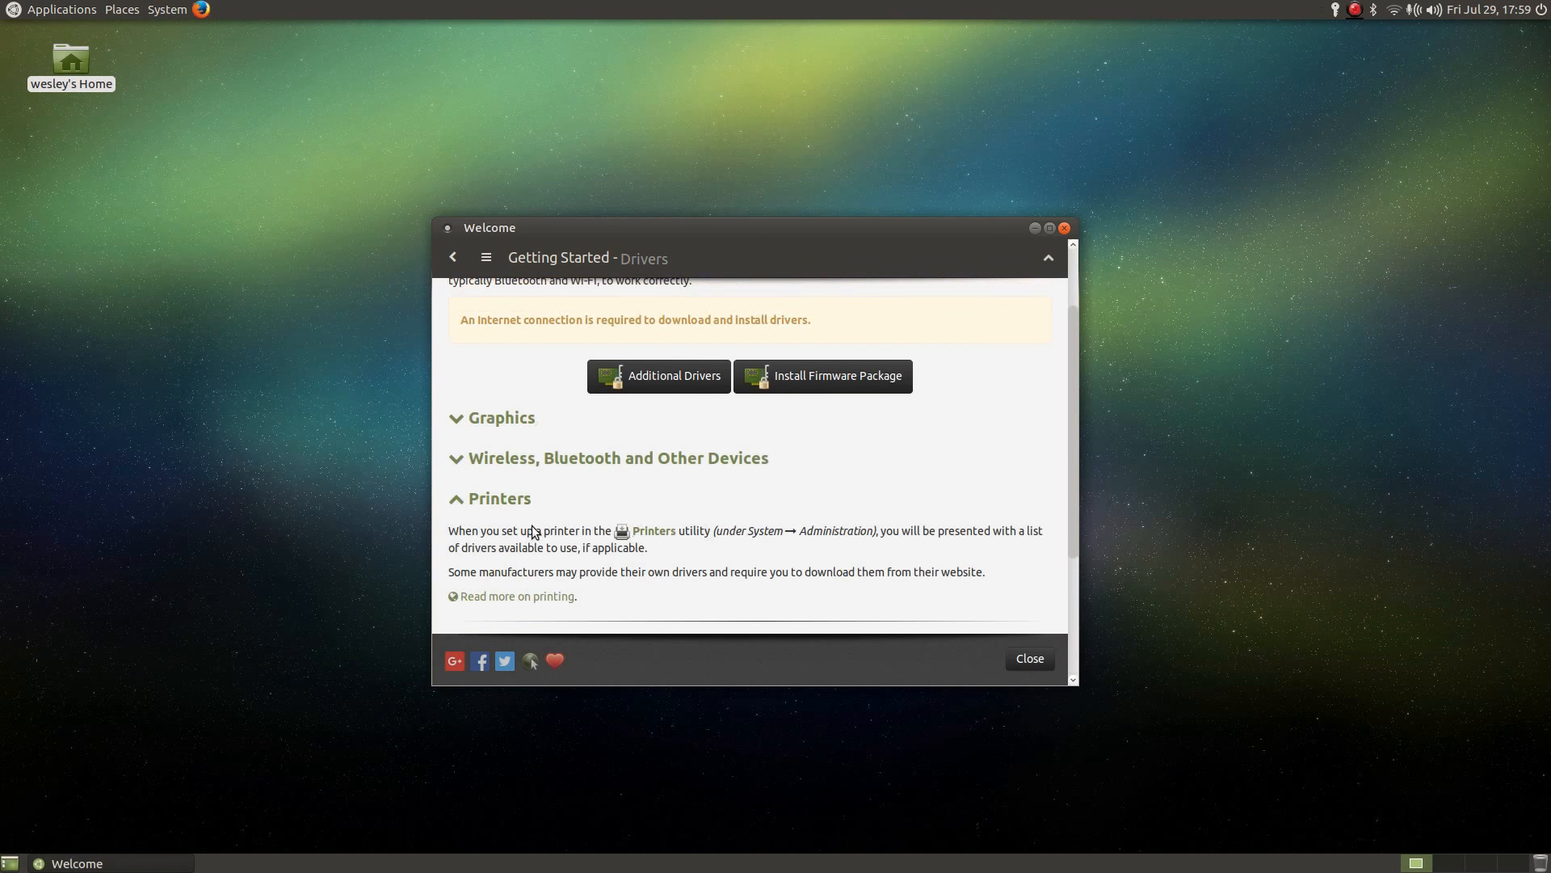
scroll(568, 509, down, 4)
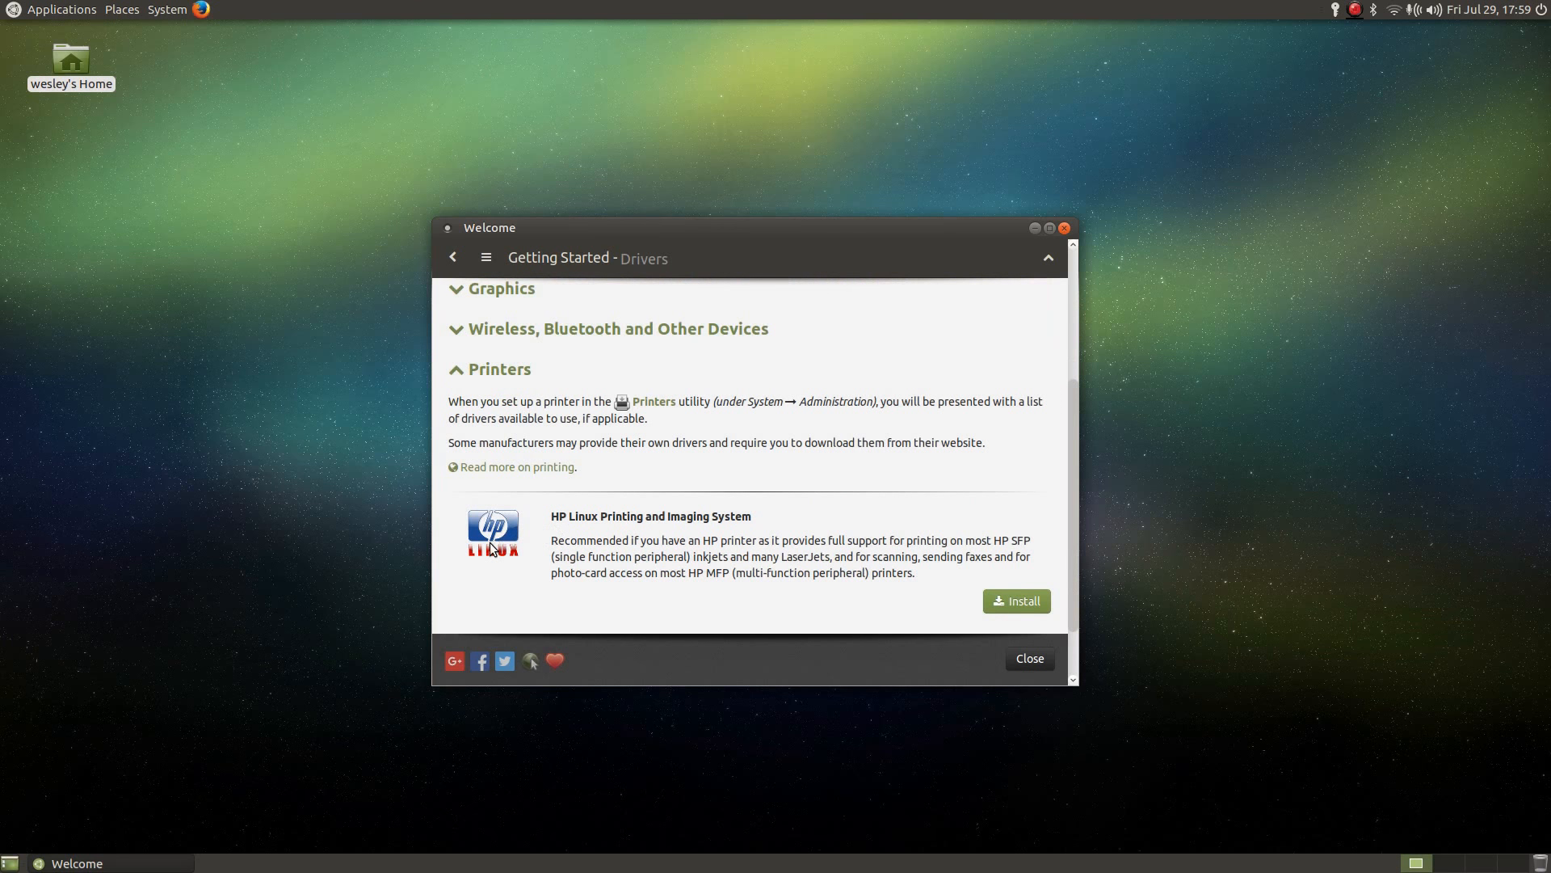
click(500, 370)
scroll(555, 541, up, 2)
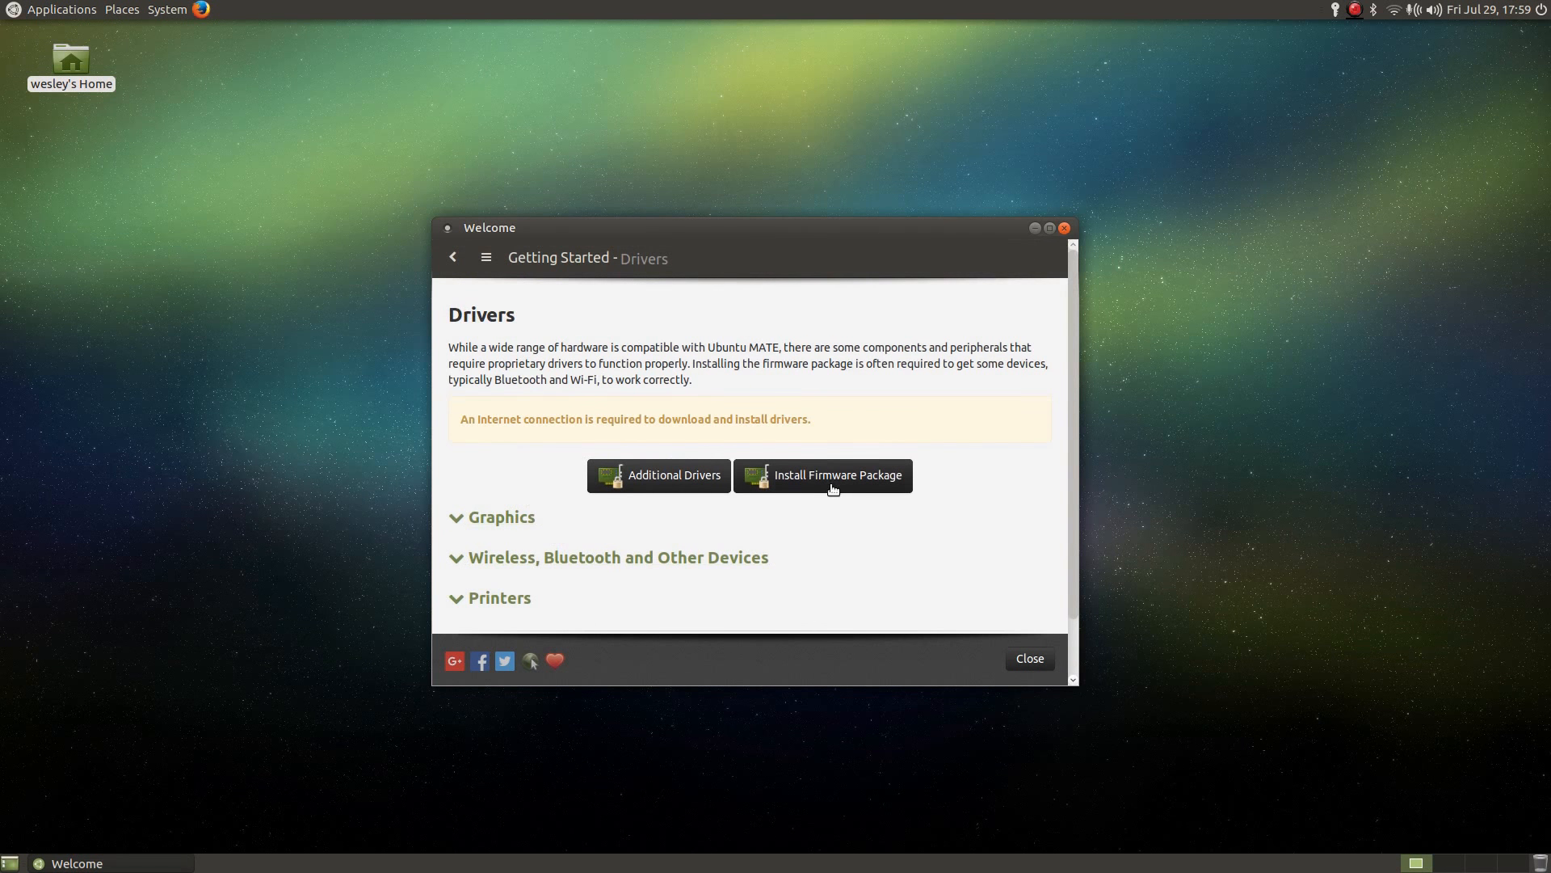
- Try to install the firmware package from the Drivers topic, check the message details, and dismiss the dialog
click(832, 487)
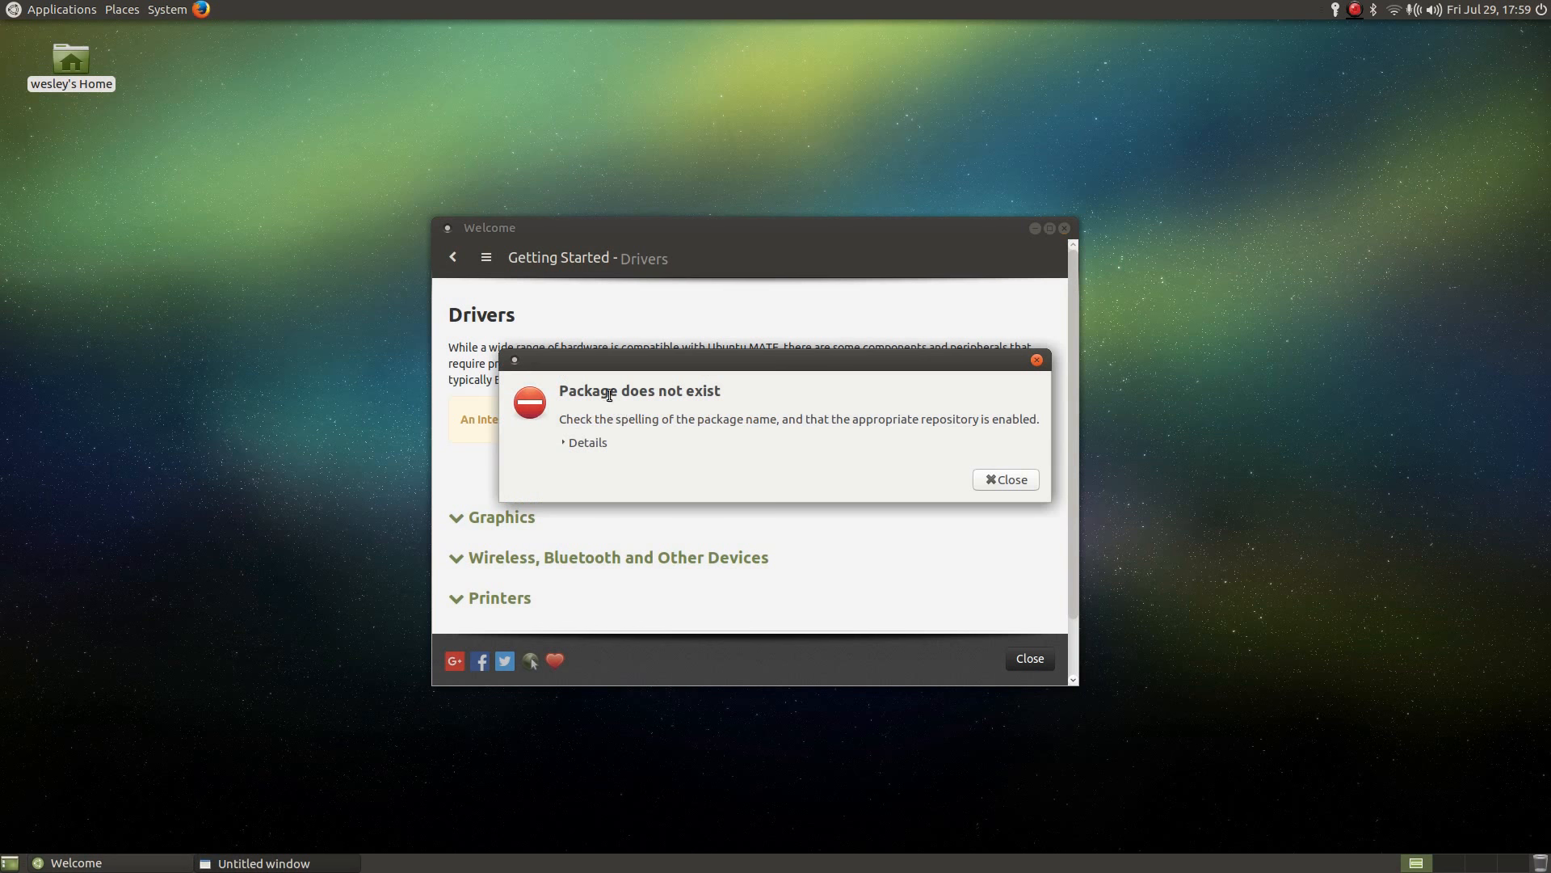
click(564, 444)
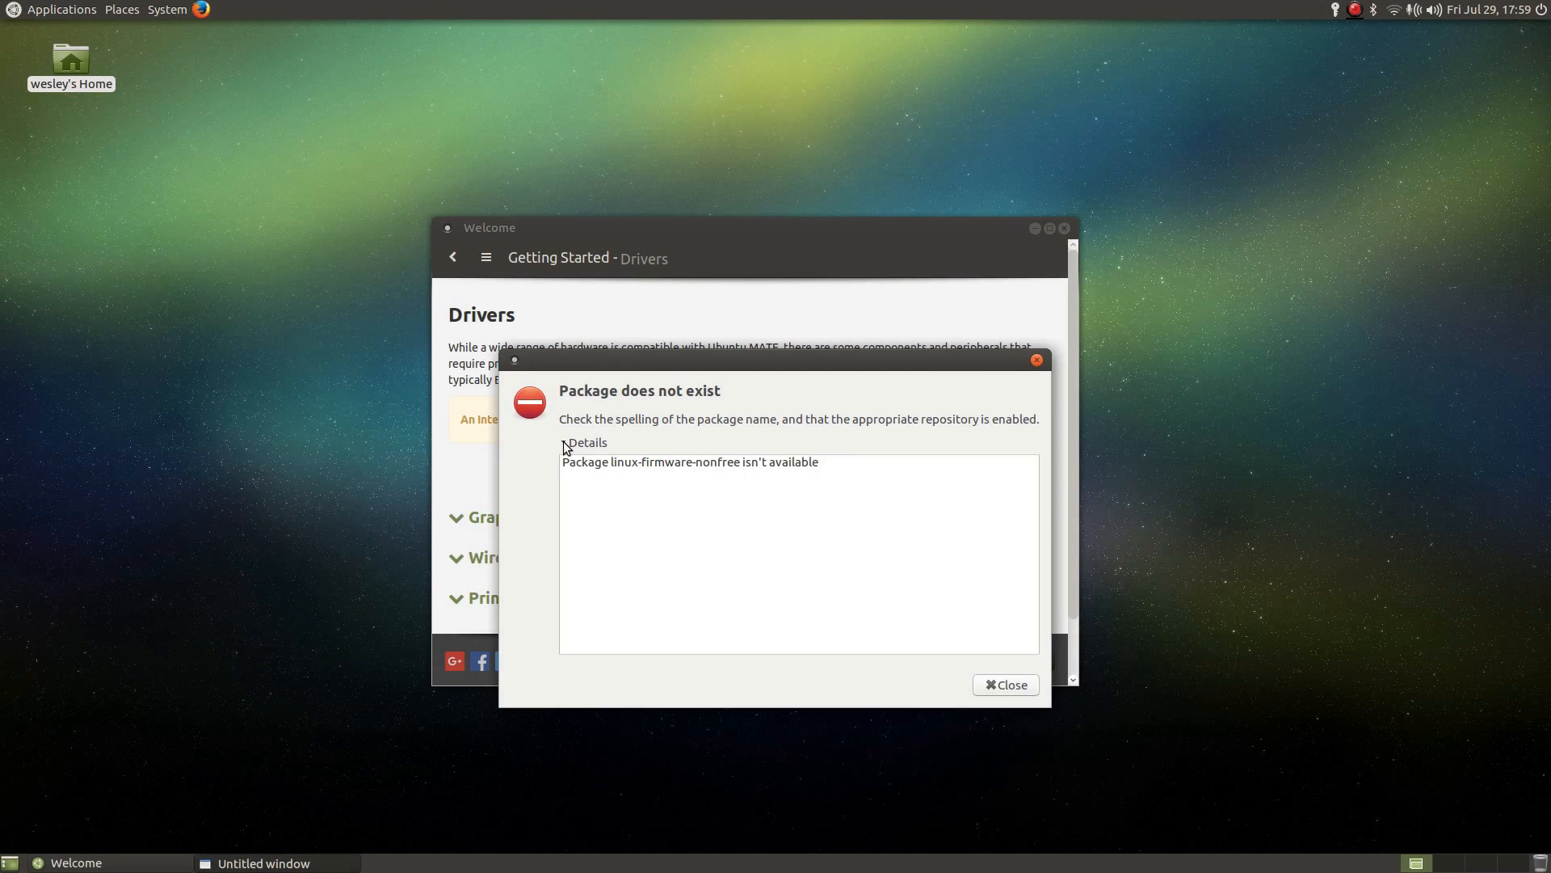
click(566, 443)
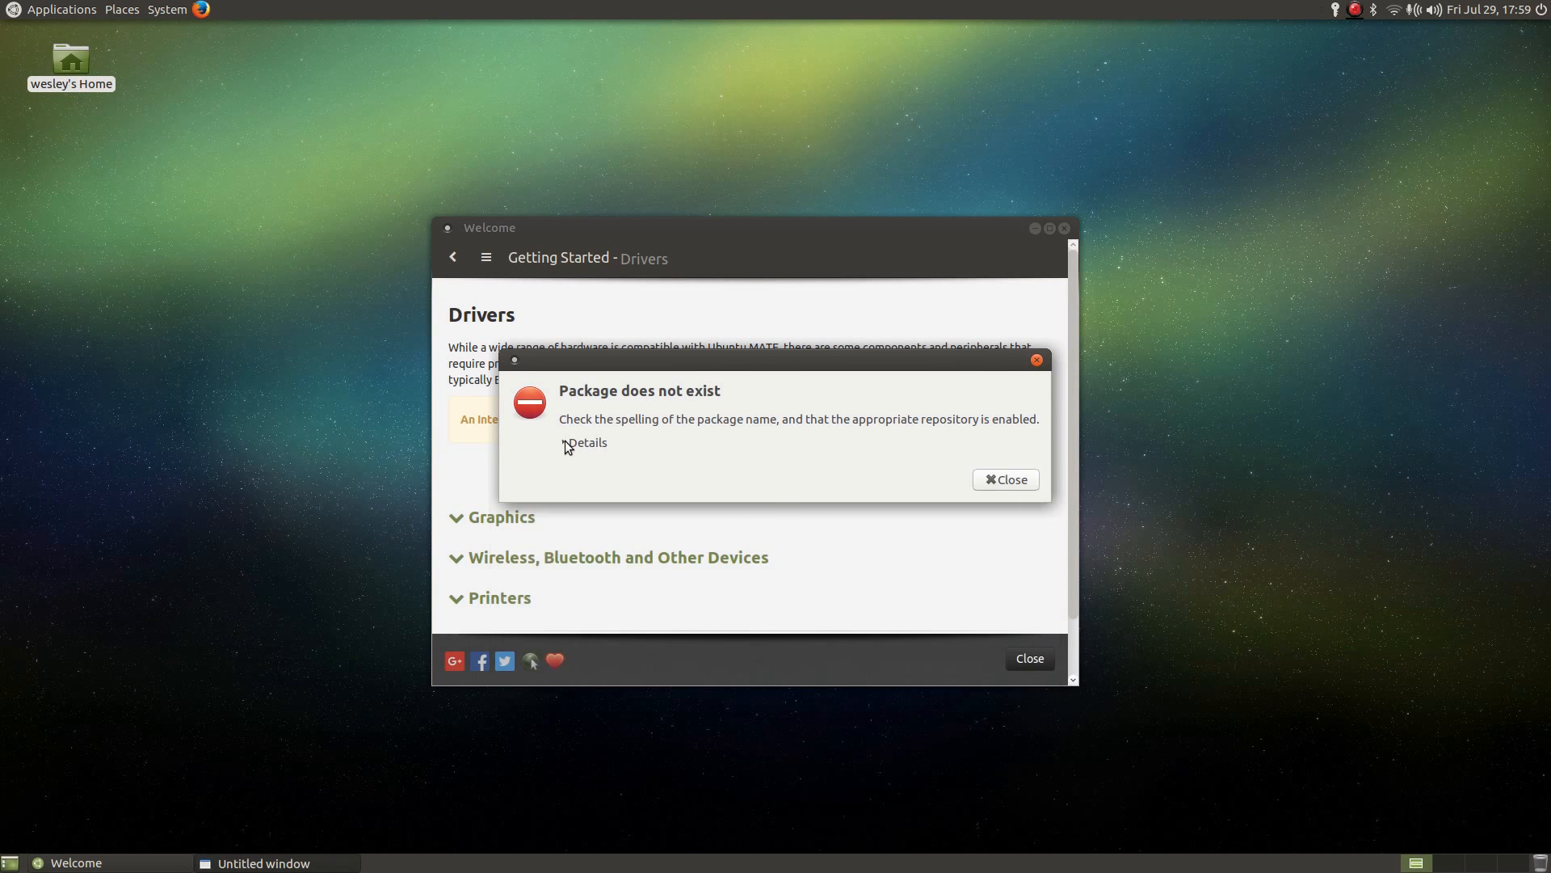
click(1006, 479)
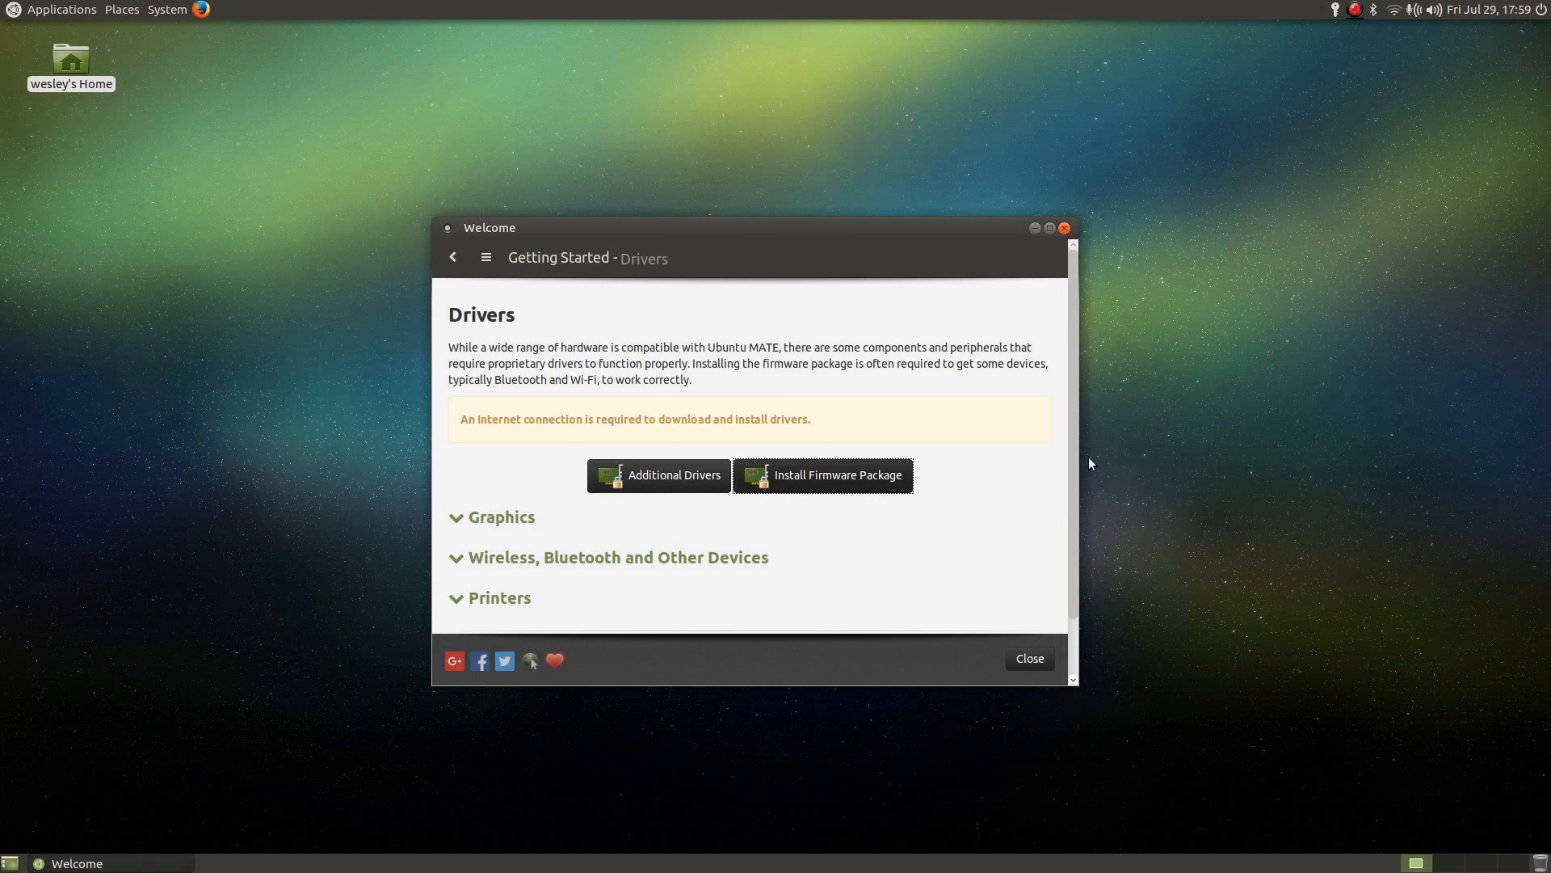
- Check the Additional Drivers settings for proprietary drivers in use and close Software & Updates
click(655, 484)
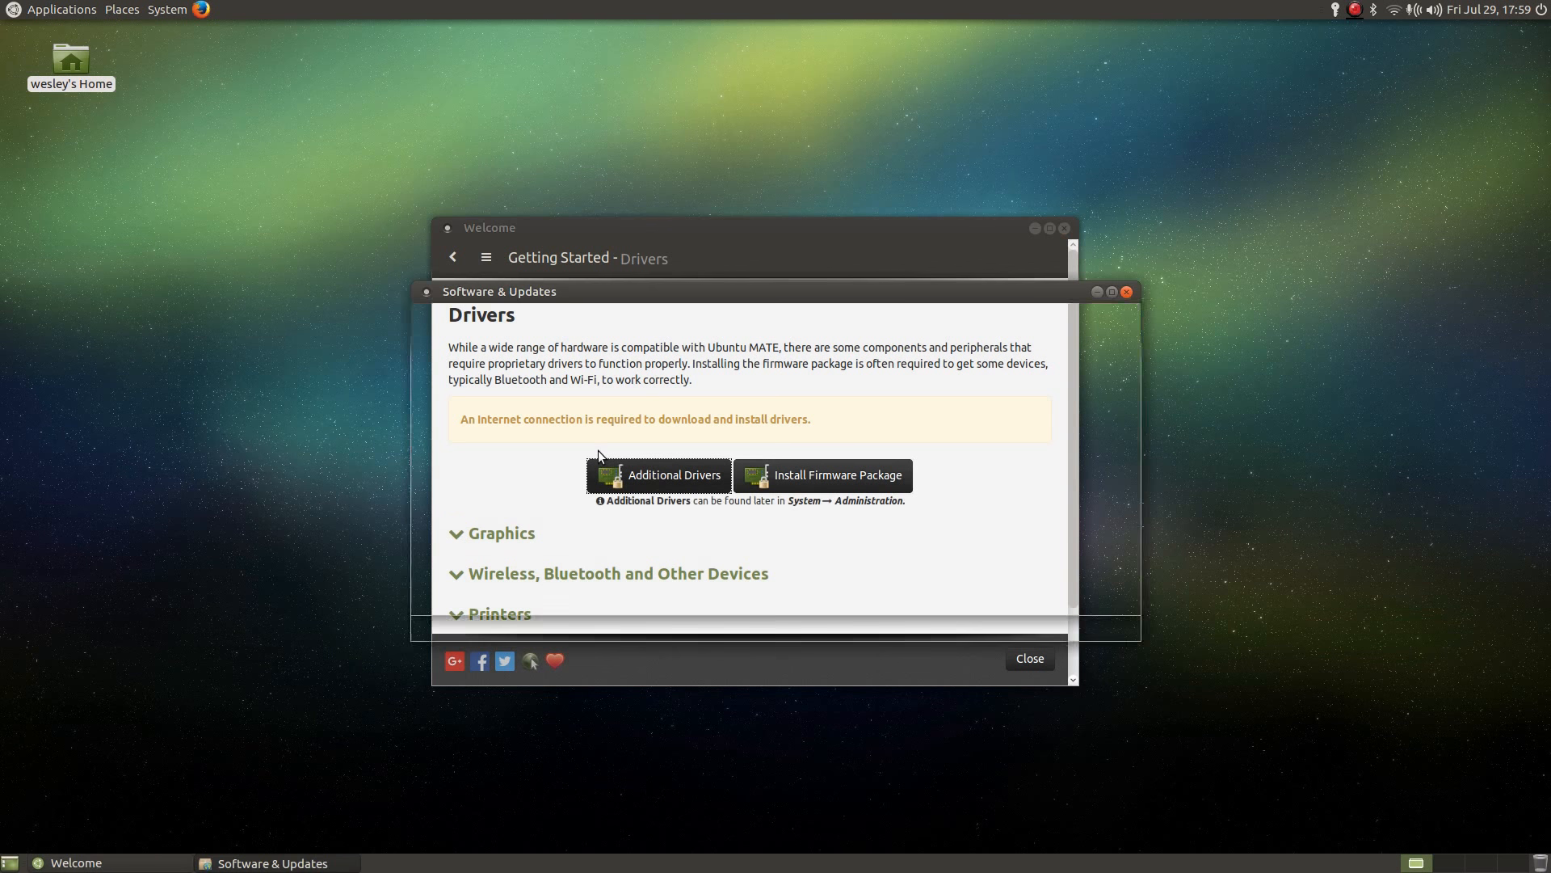
drag(564, 309, 632, 262)
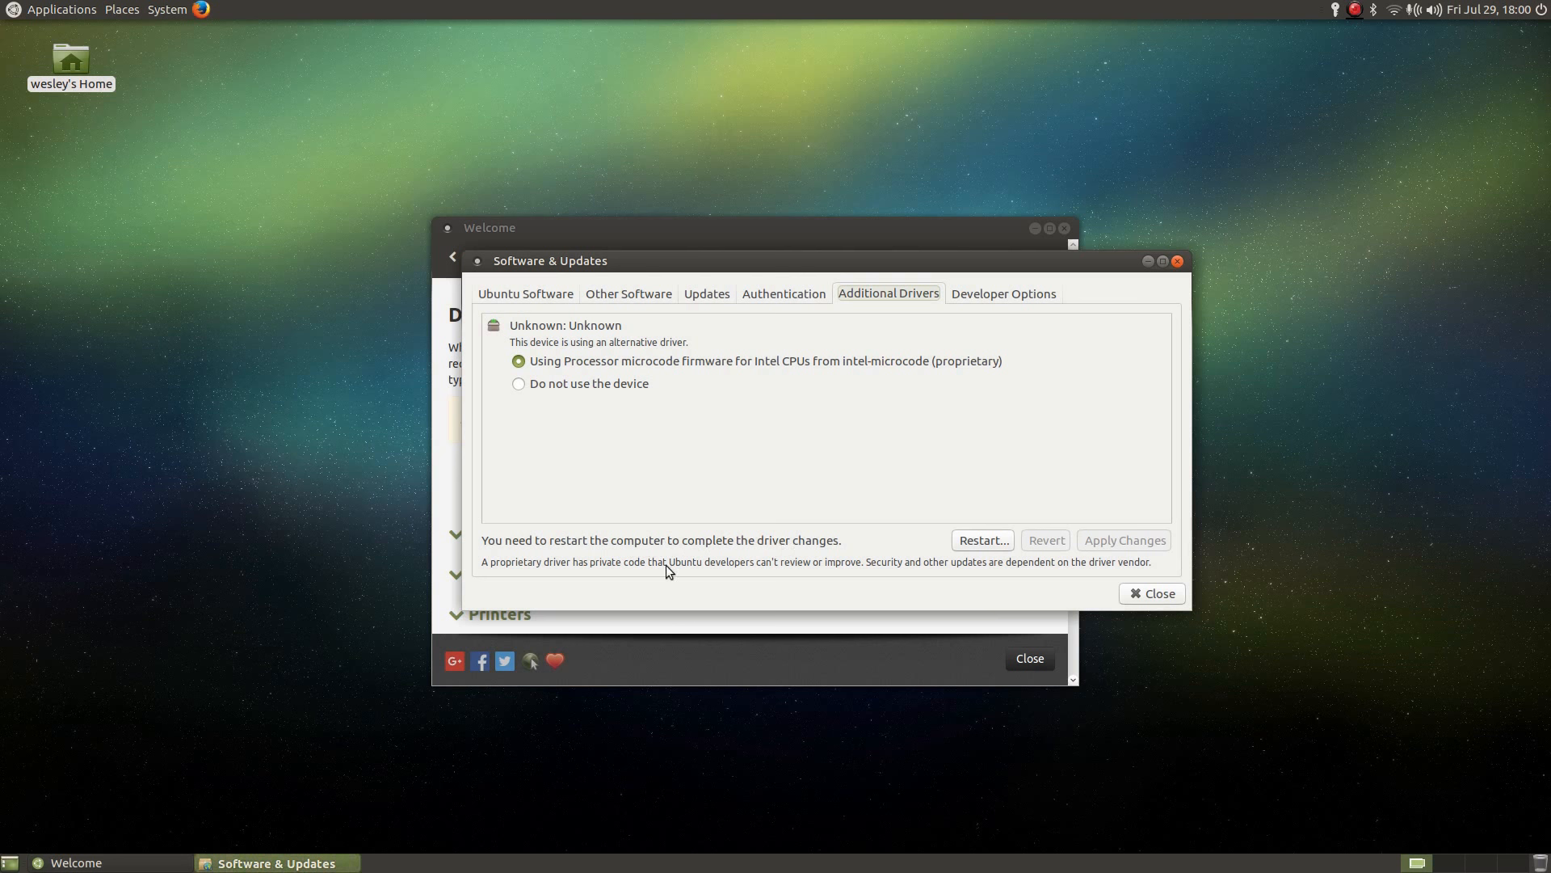
click(1155, 594)
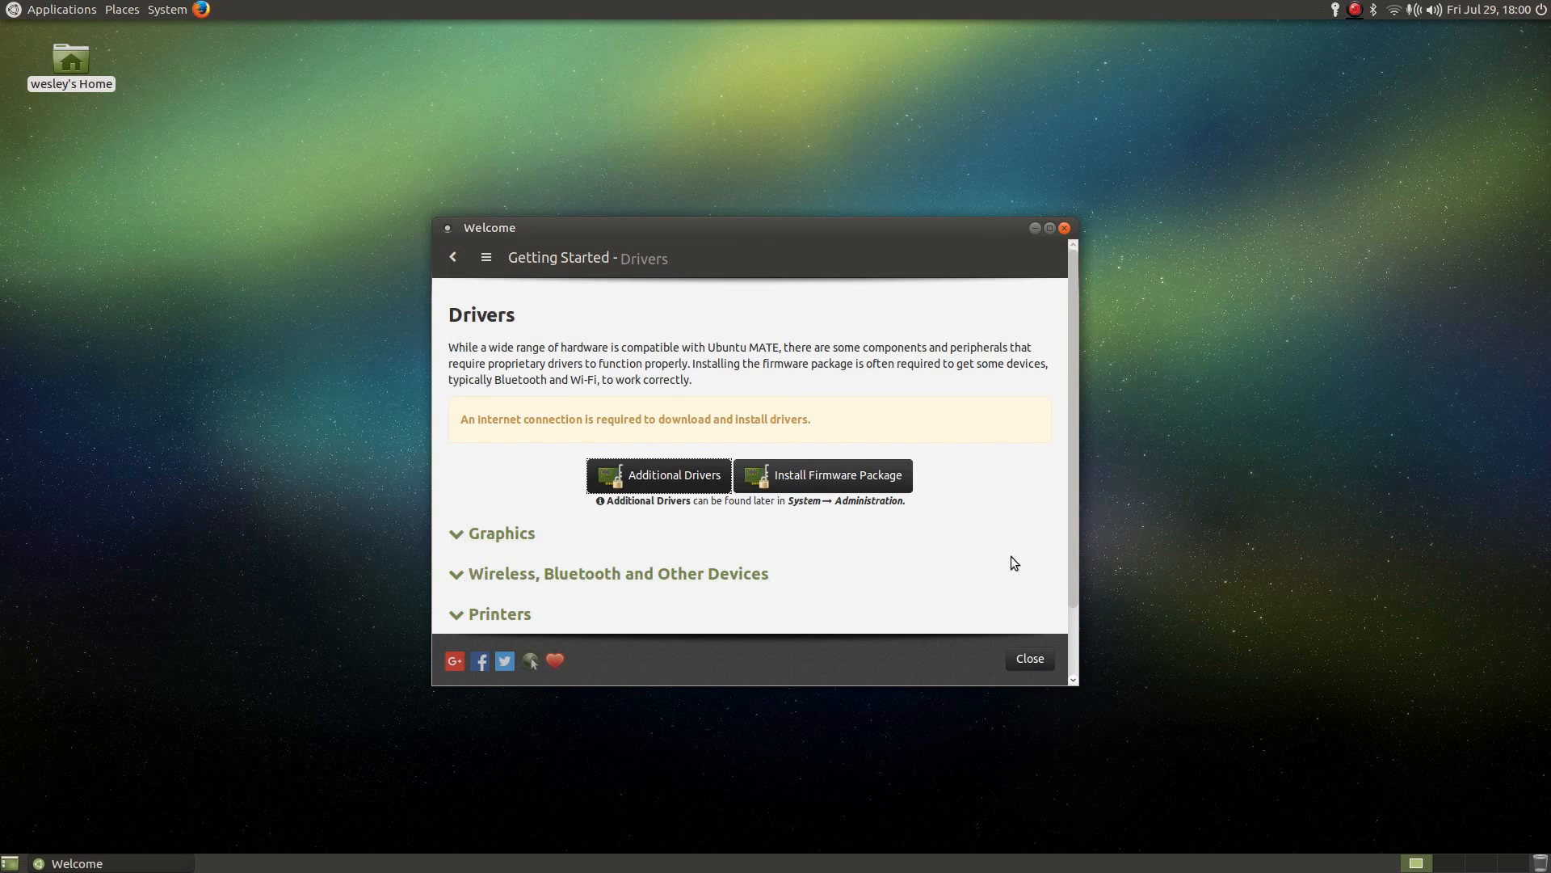
- Advance past the Language Input topic to Optional Tasks and review its Backups and Firewall sections
scroll(1010, 555, down, 2)
click(851, 591)
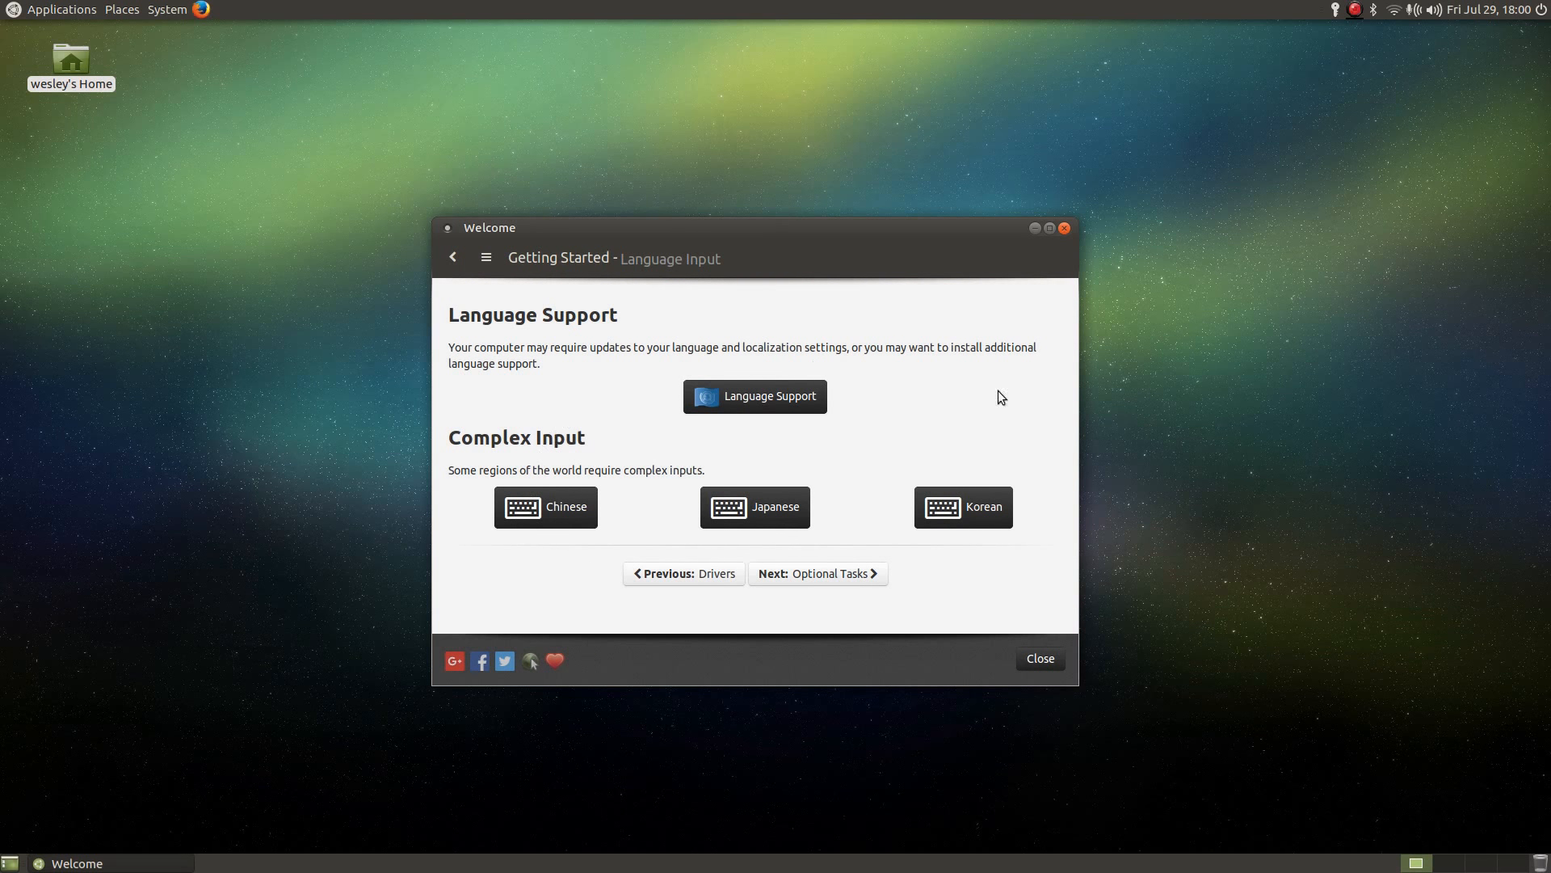
click(860, 574)
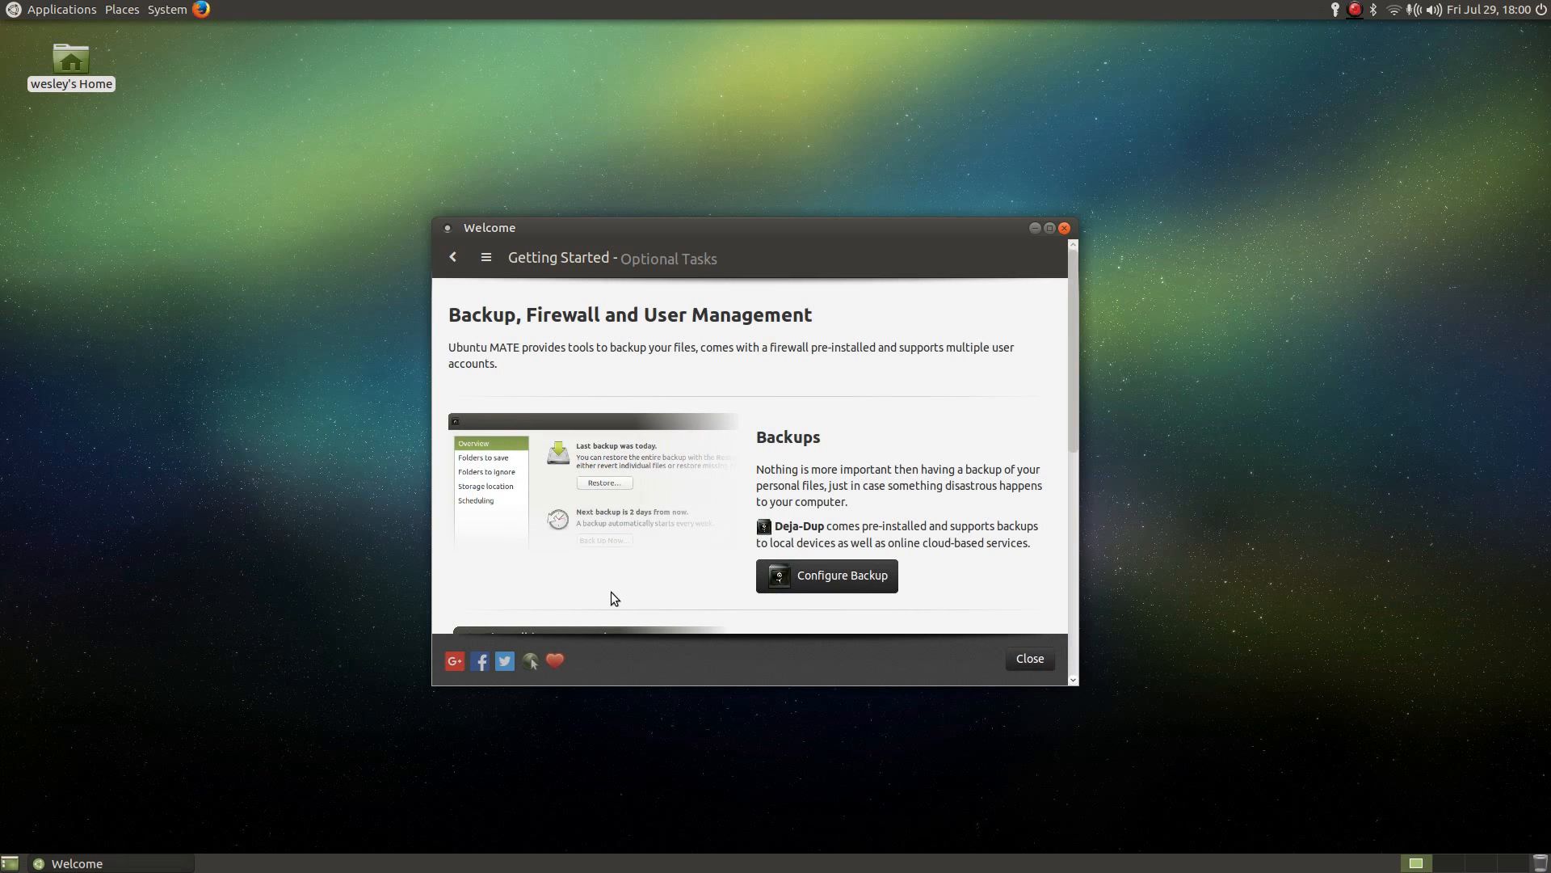
scroll(987, 468, down, 2)
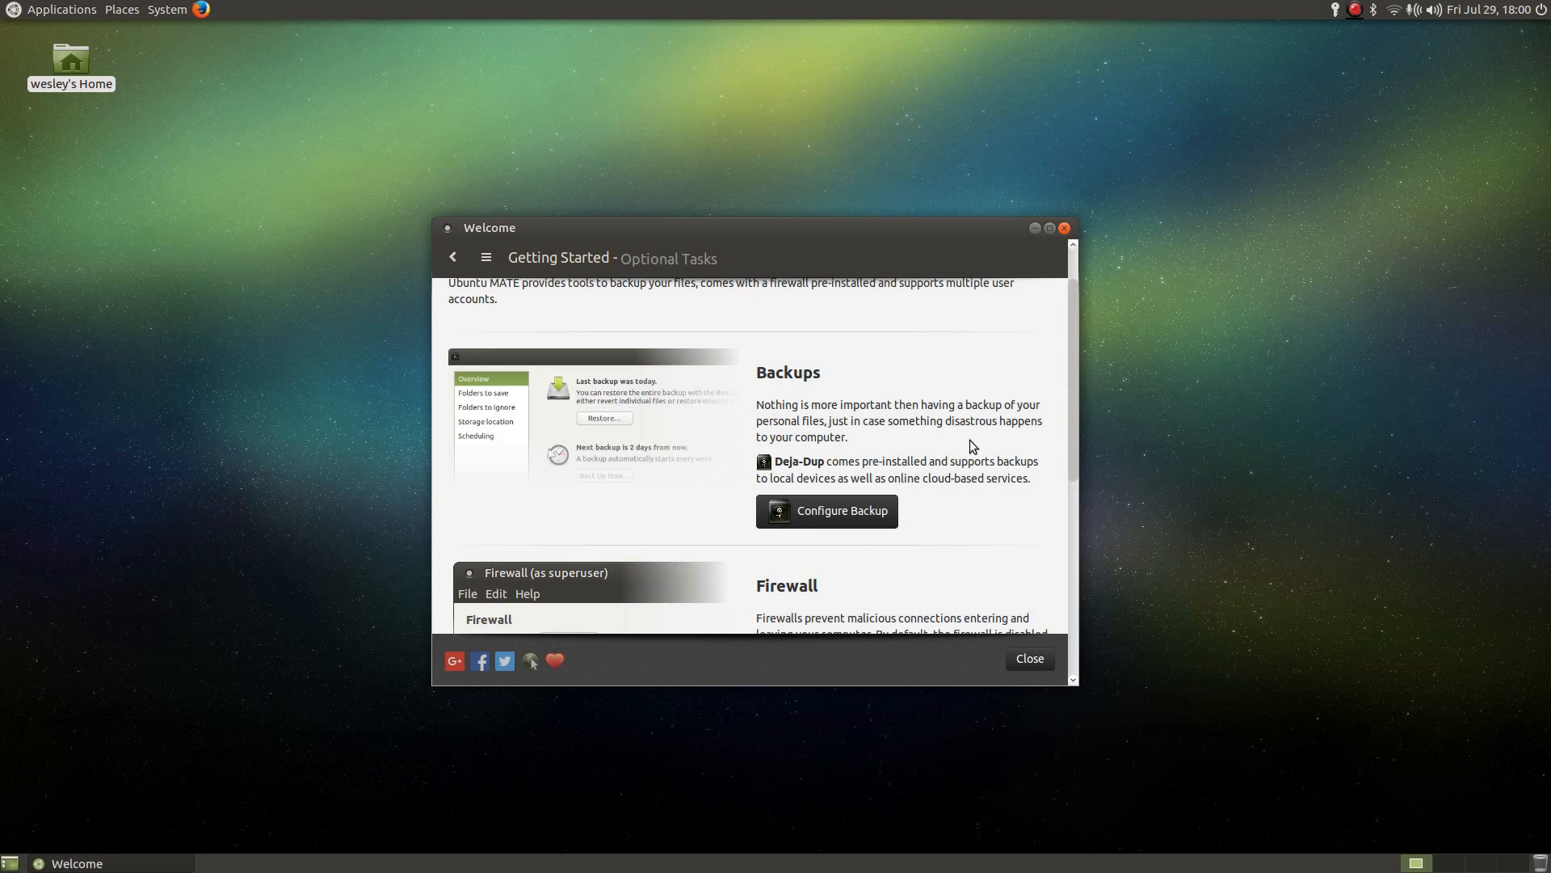
scroll(972, 445, down, 4)
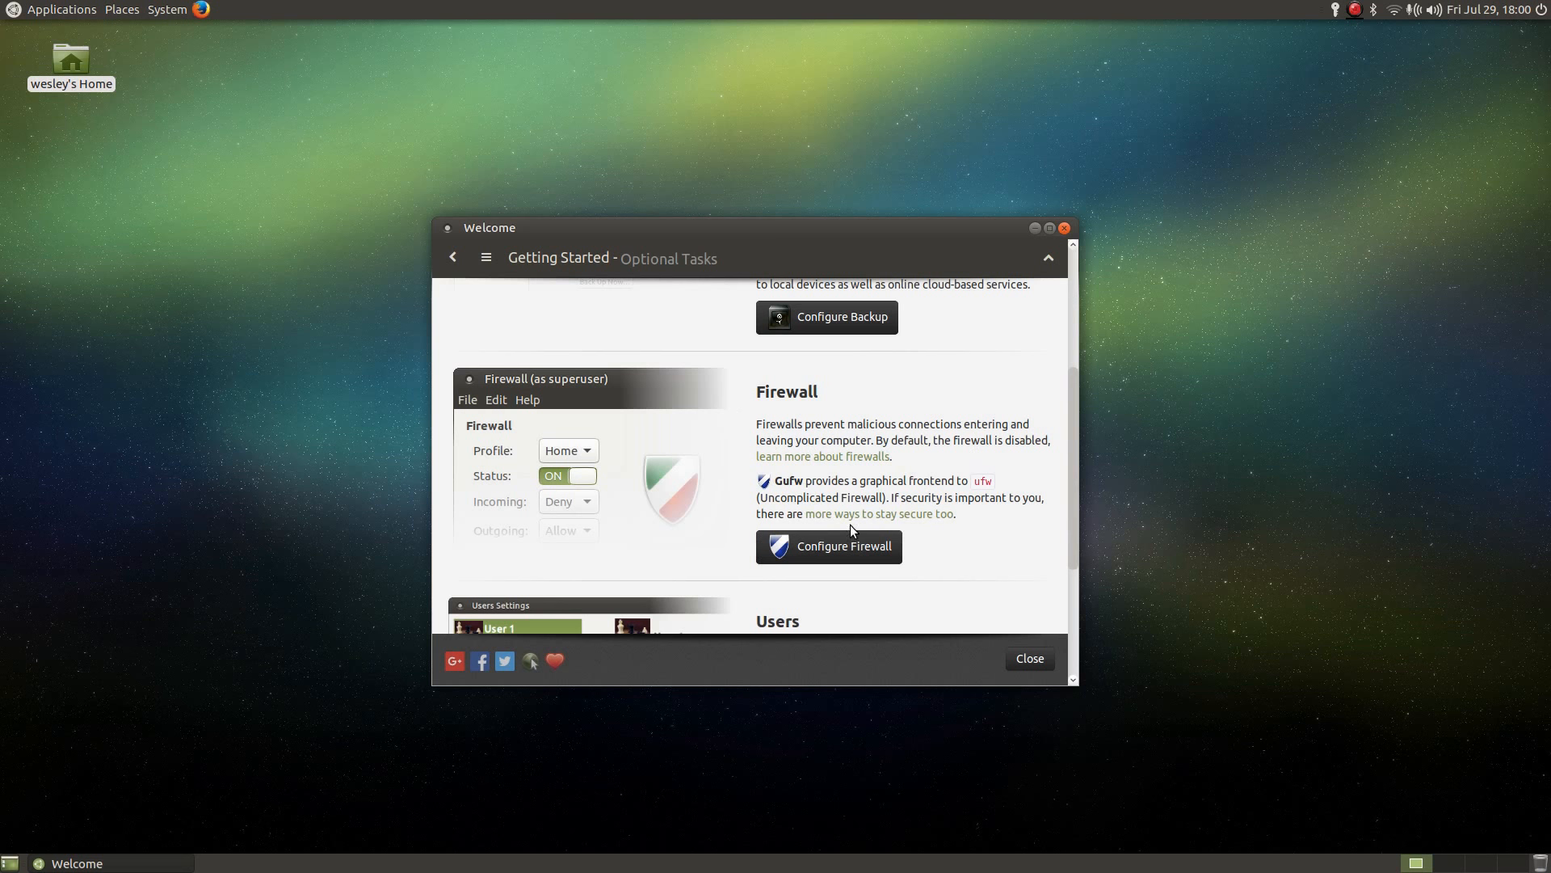
- Launch the firewall configuration from Optional Tasks, authenticate with the account password, and place its window beside the Welcome window
click(853, 548)
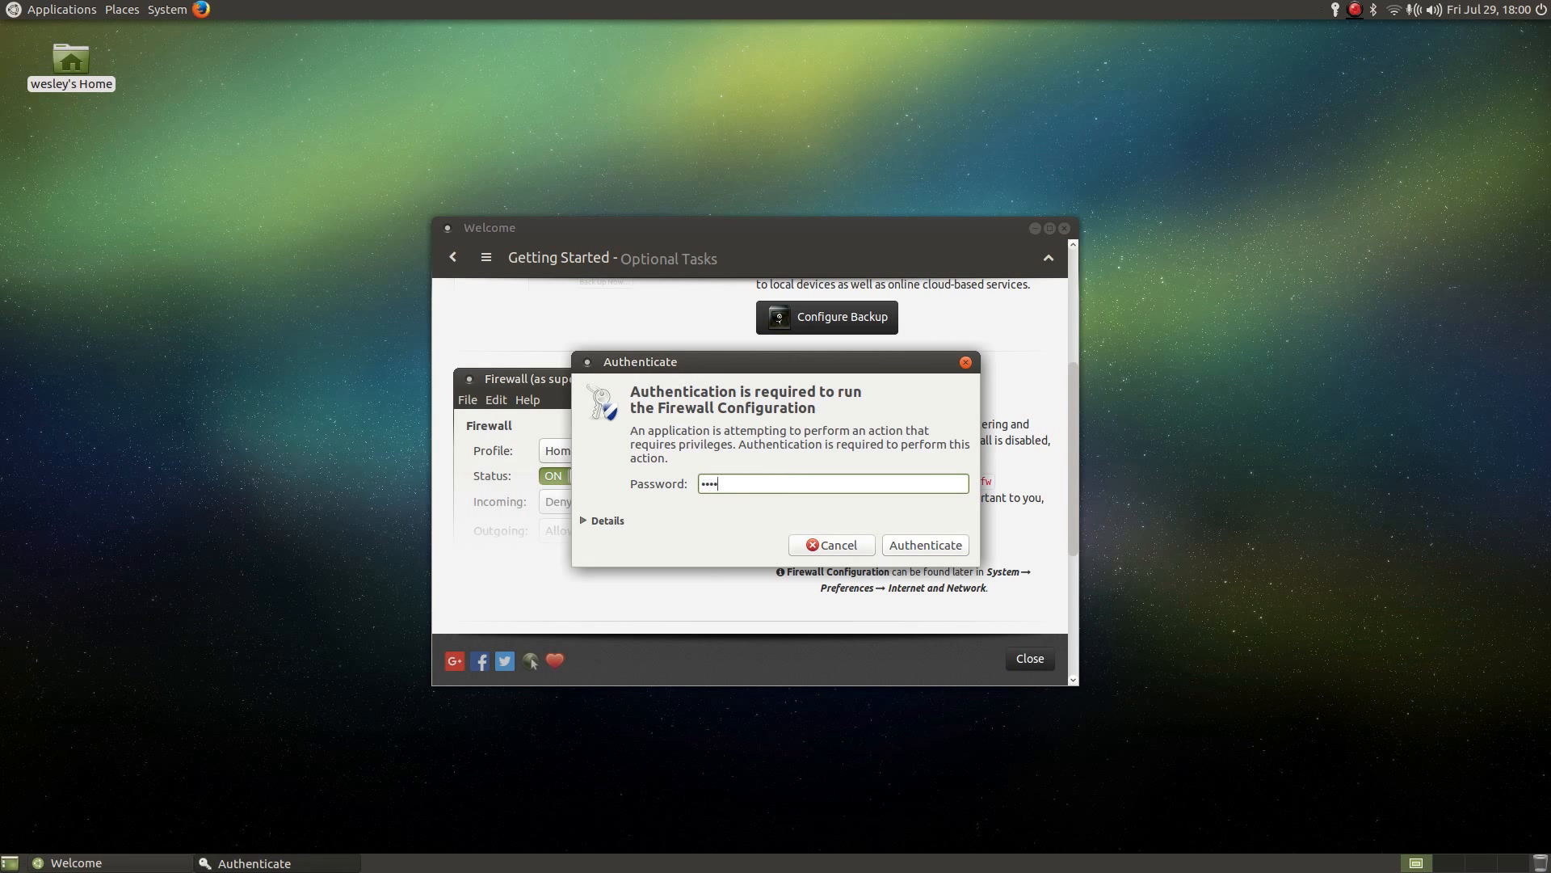
key(Return)
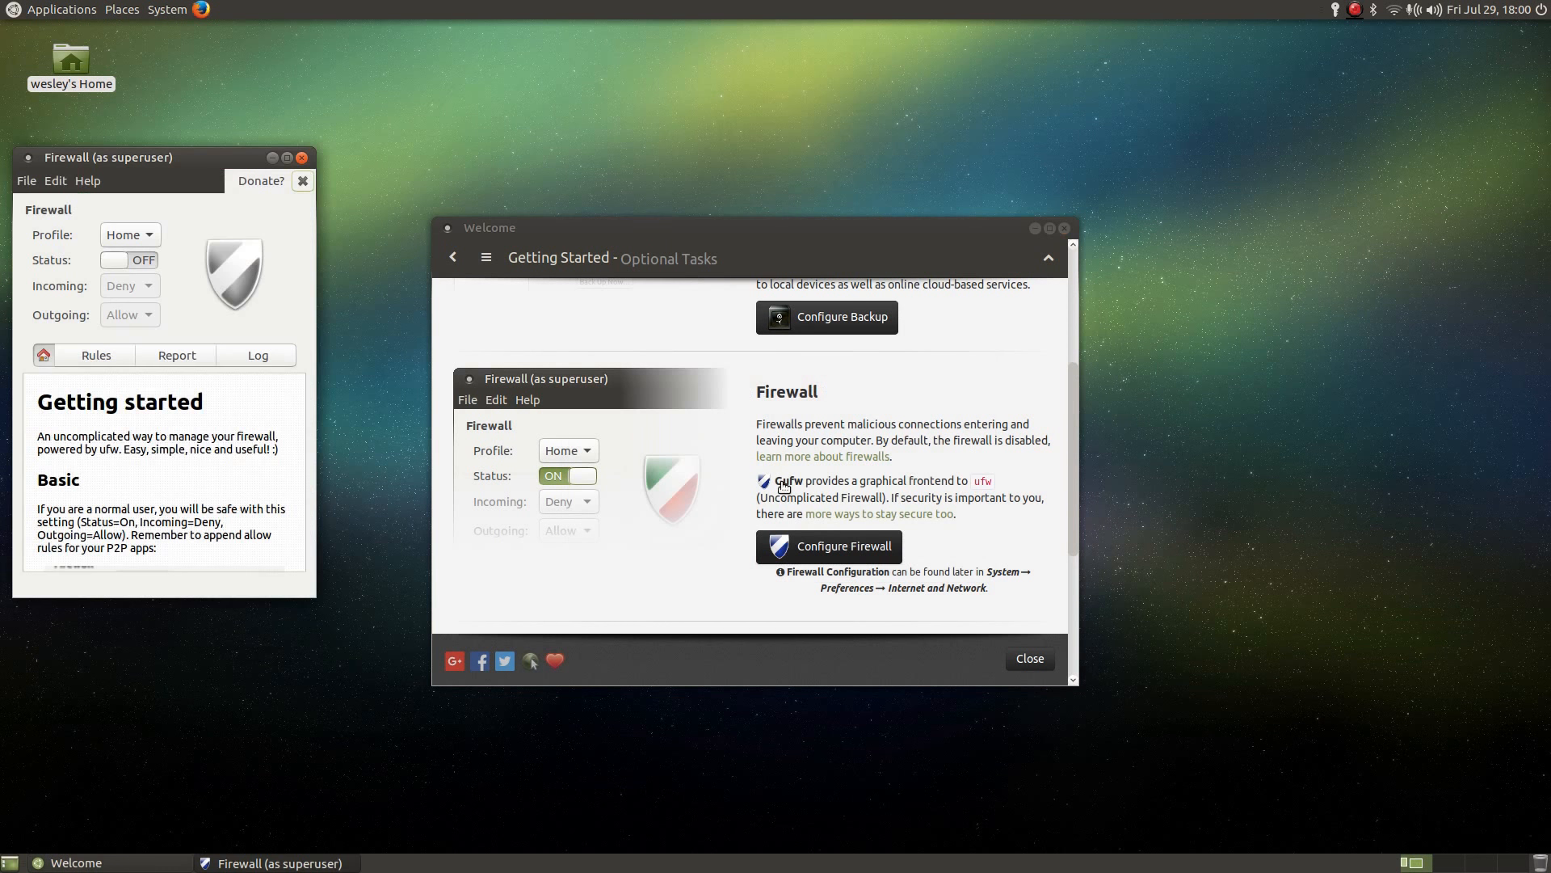
drag(153, 162, 370, 252)
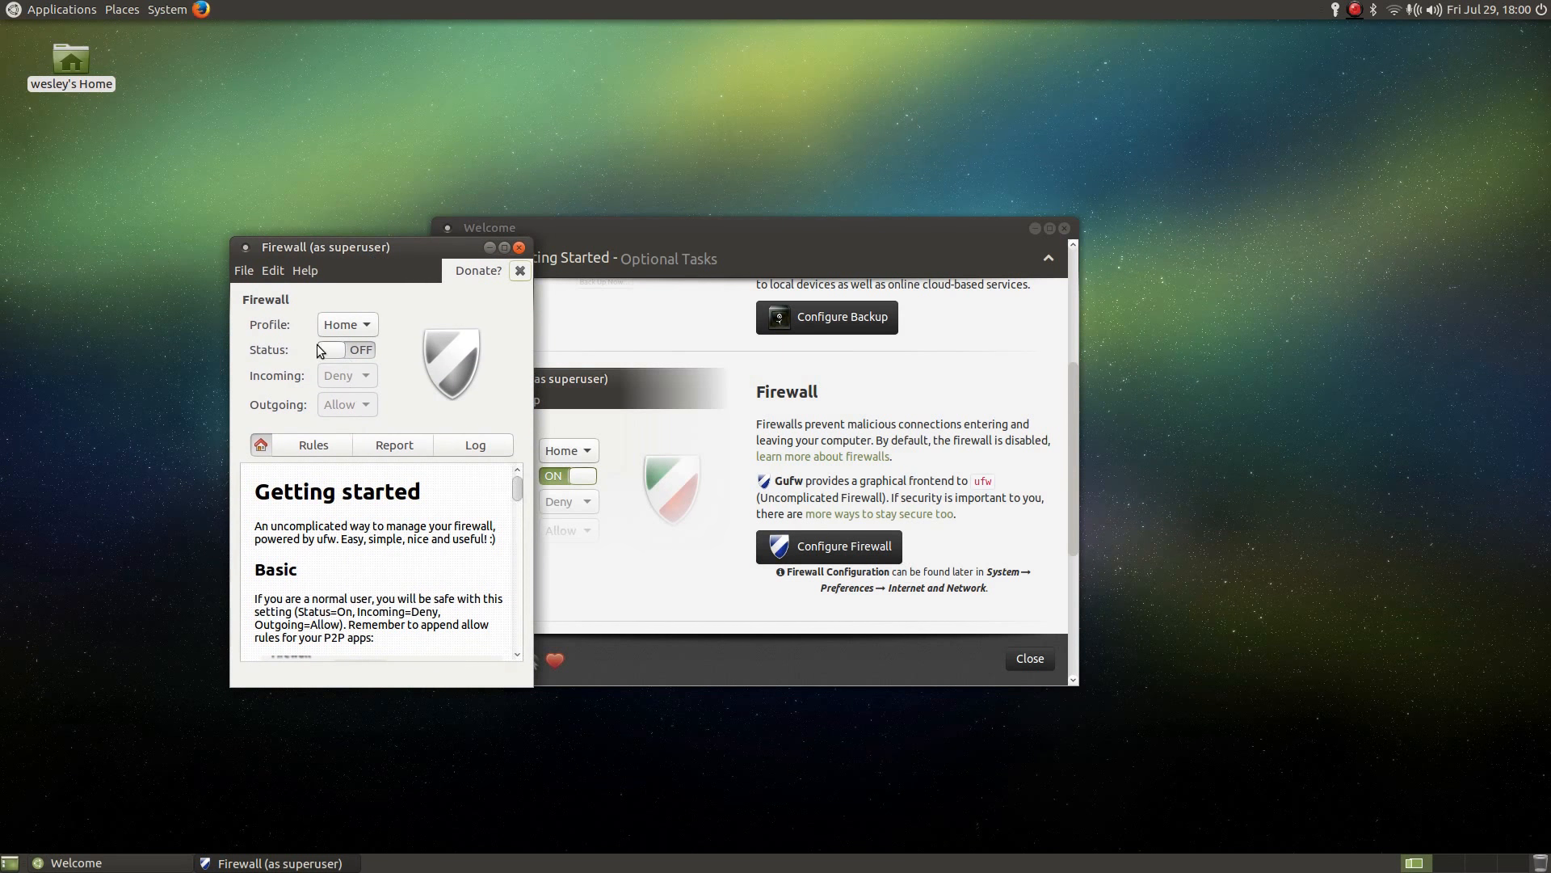
- Keep the Home profile selected and turn the firewall status on
click(341, 325)
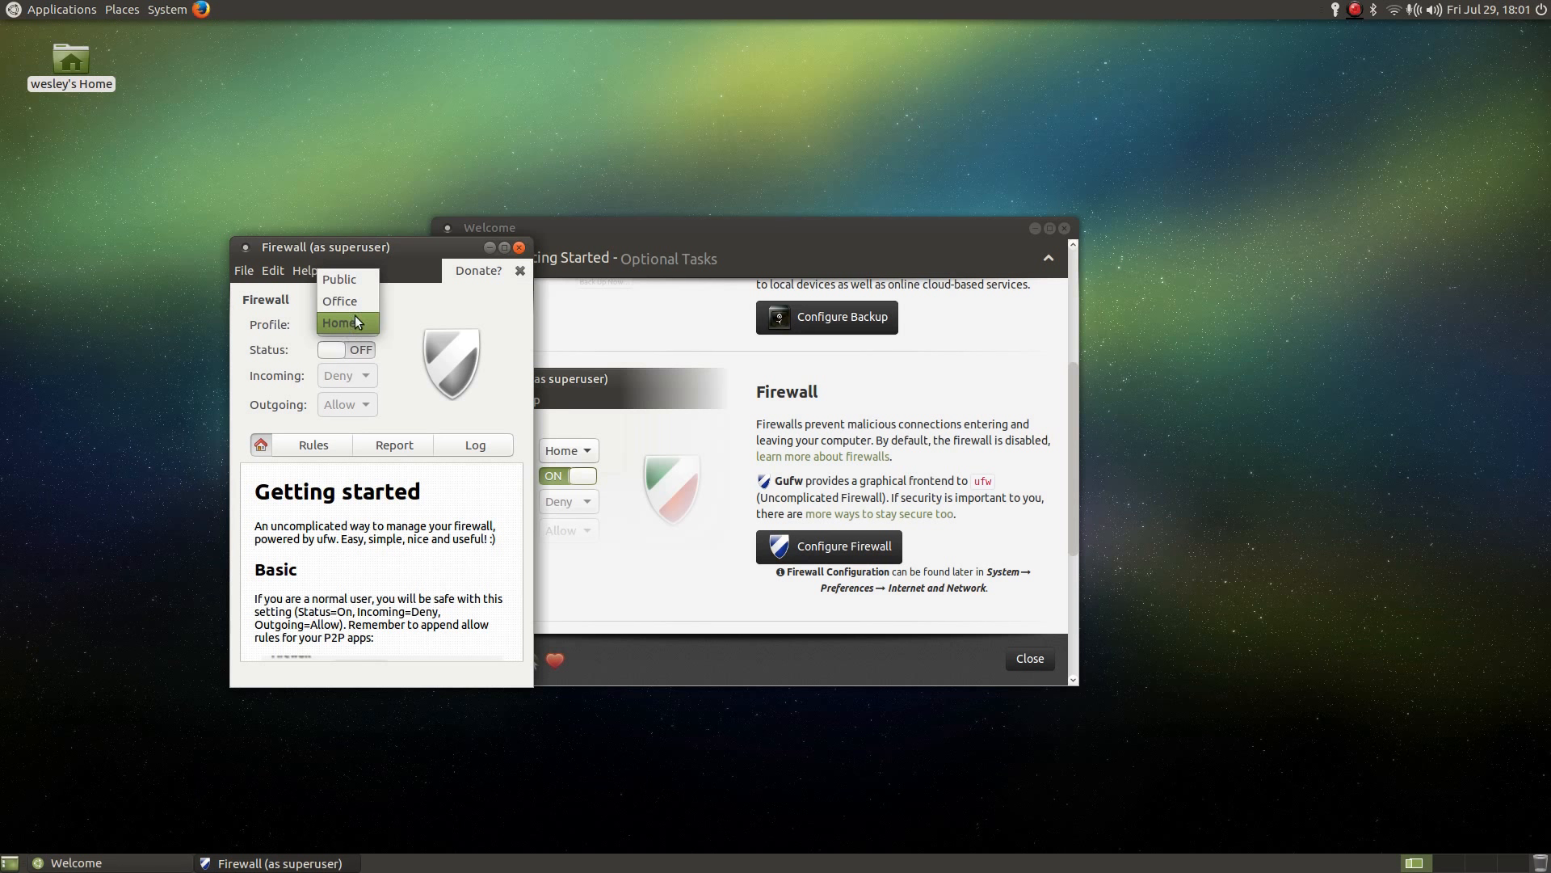
click(357, 322)
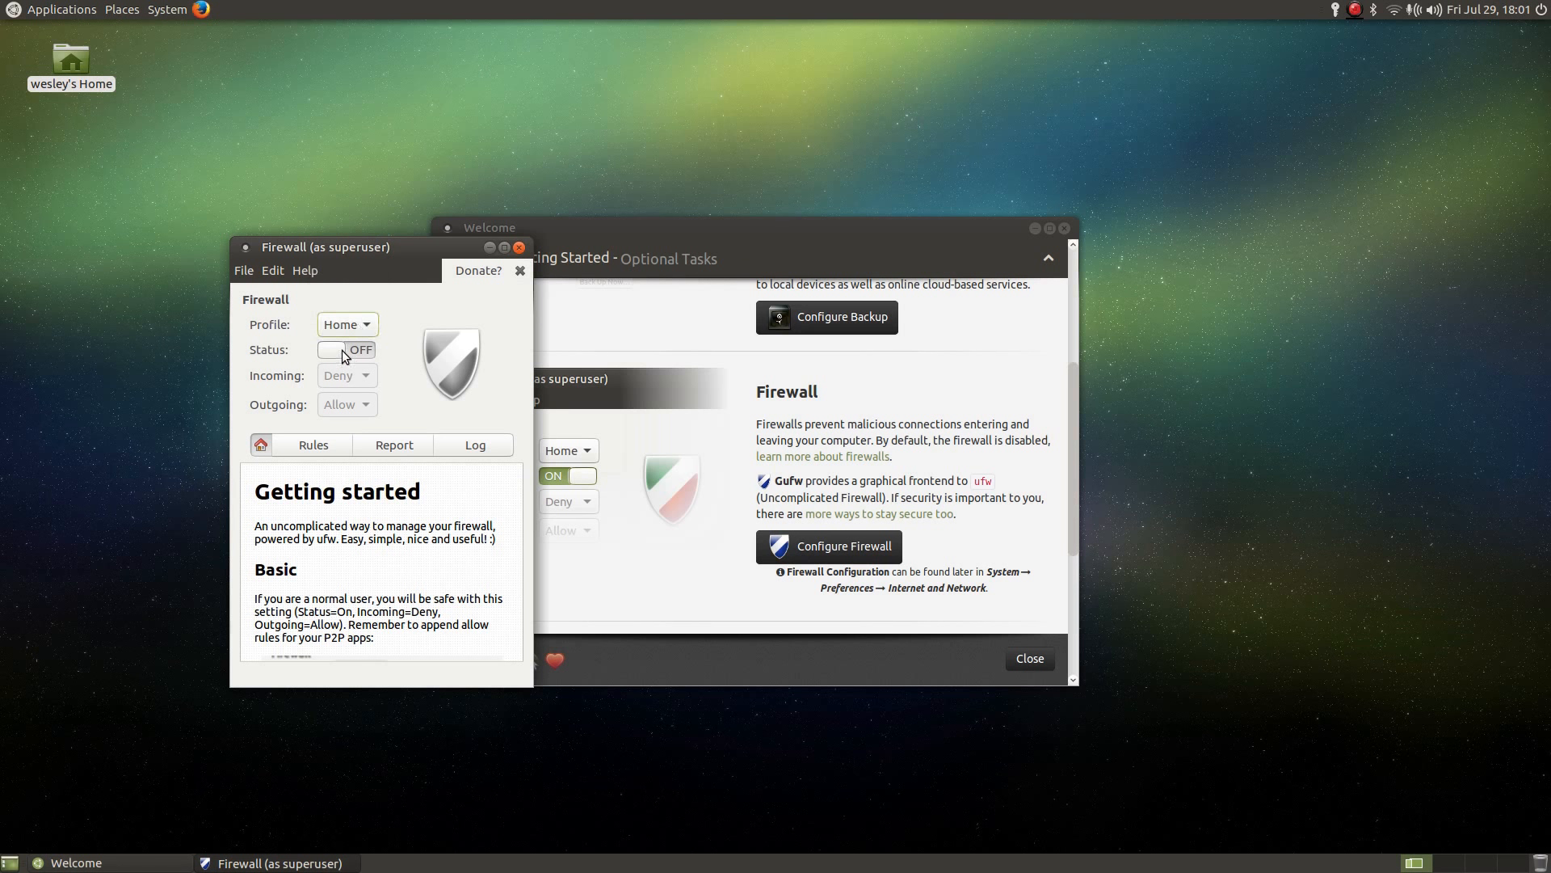
click(342, 351)
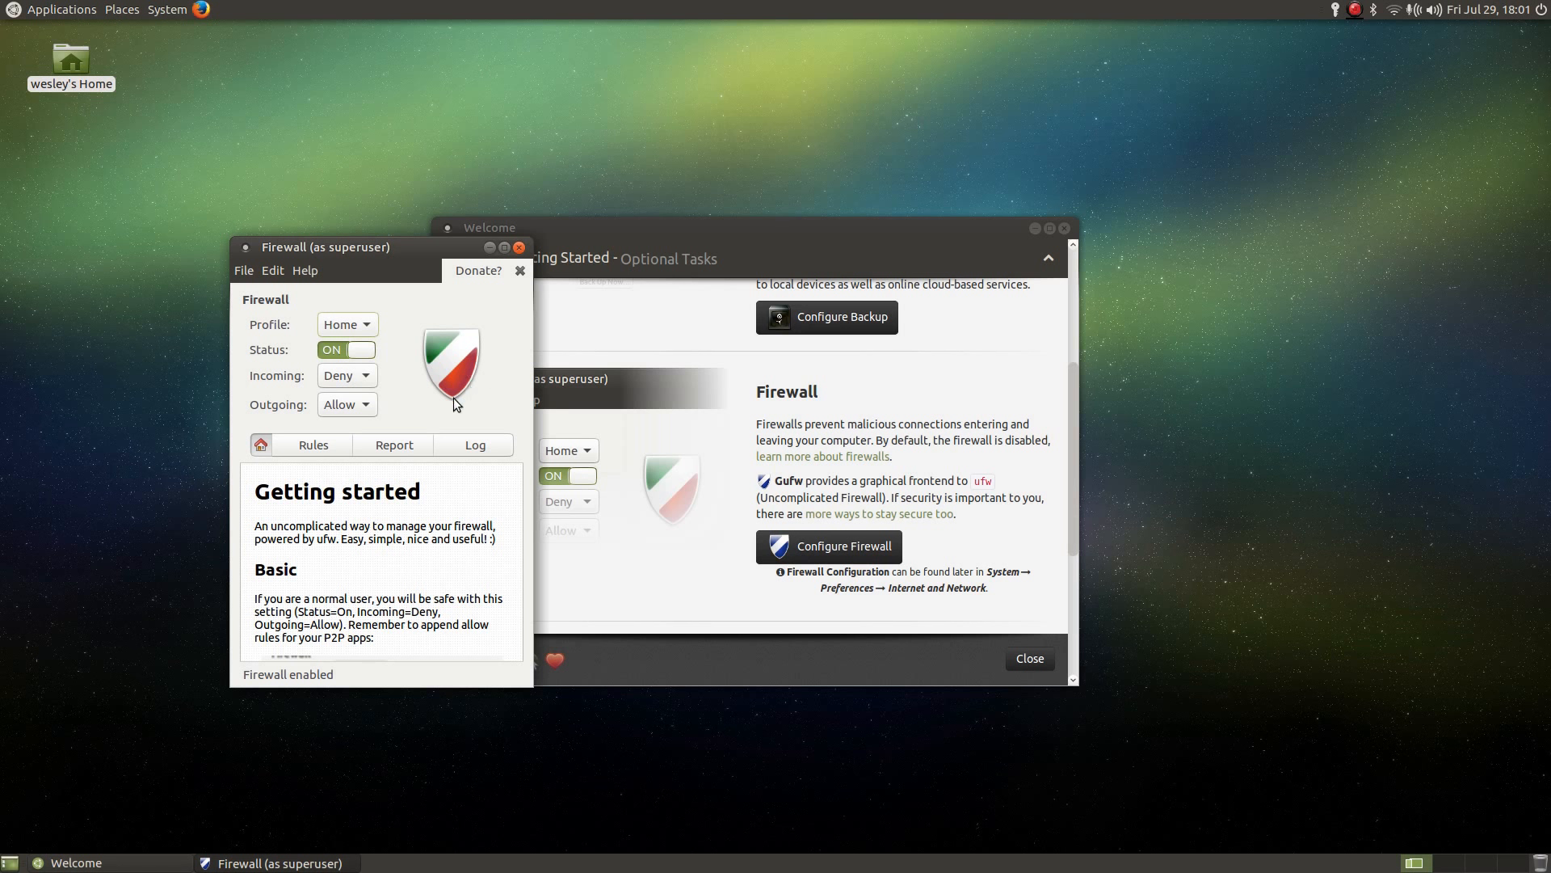
- Examine the preconfigured application choices for a new firewall rule and close the dialog without adding one
click(322, 447)
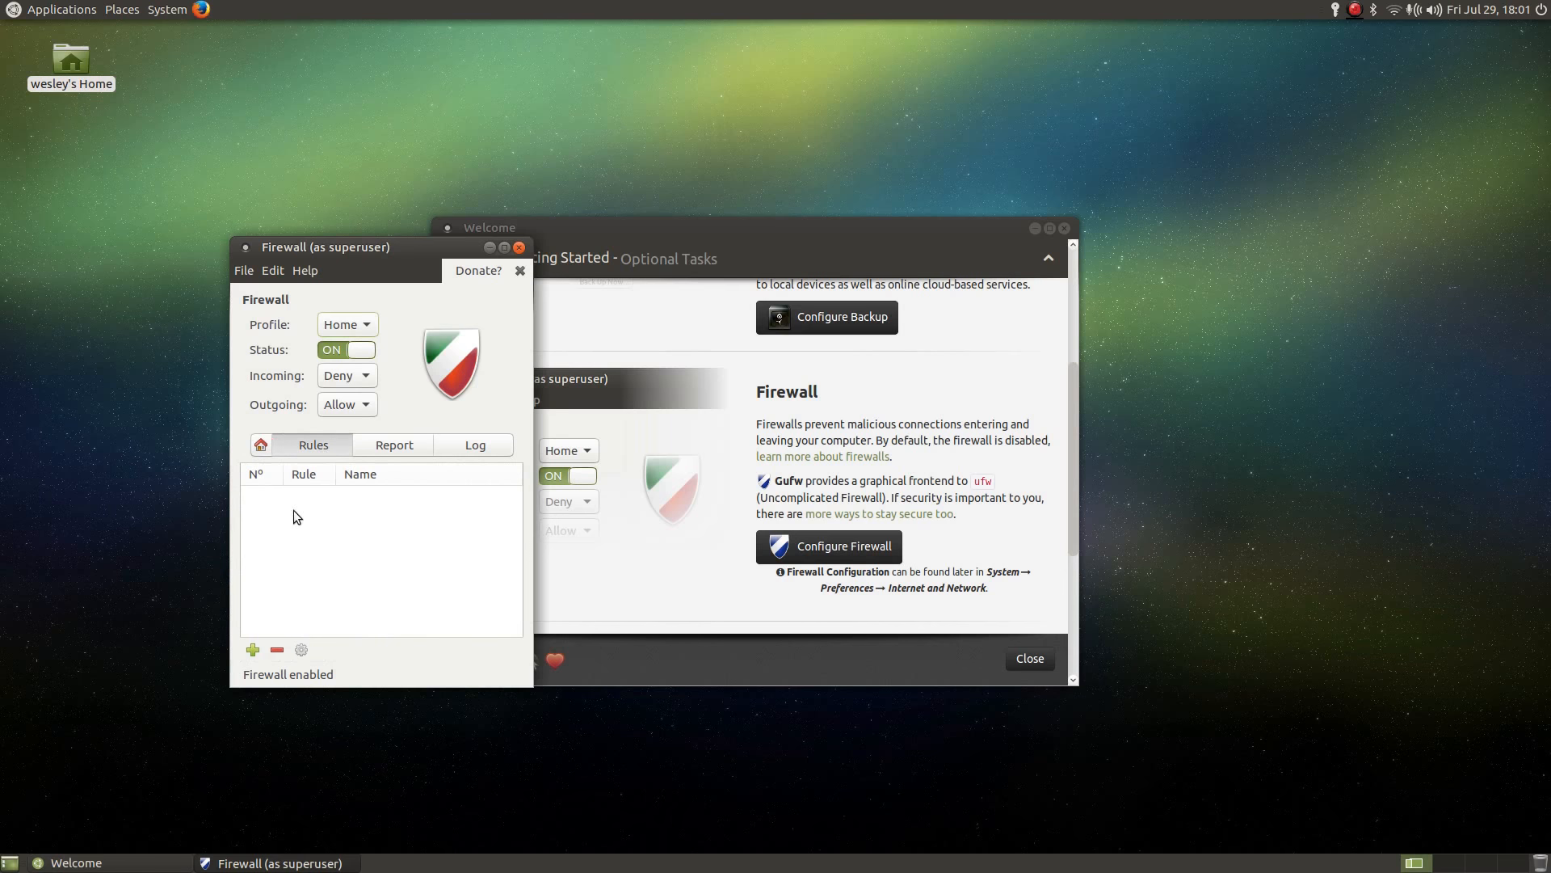
click(252, 650)
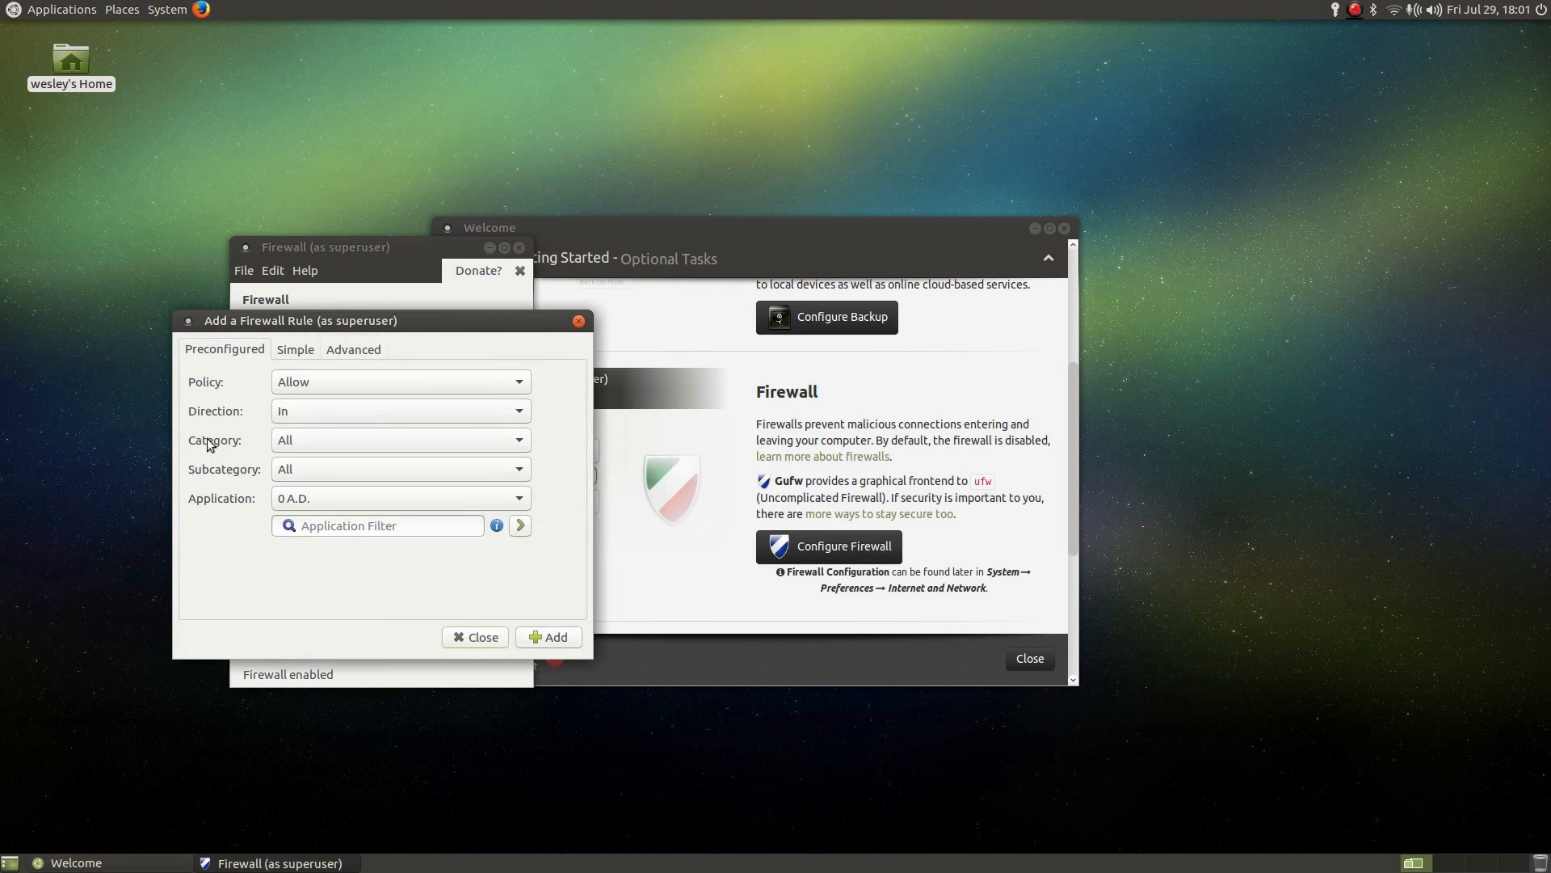
drag(302, 318, 317, 346)
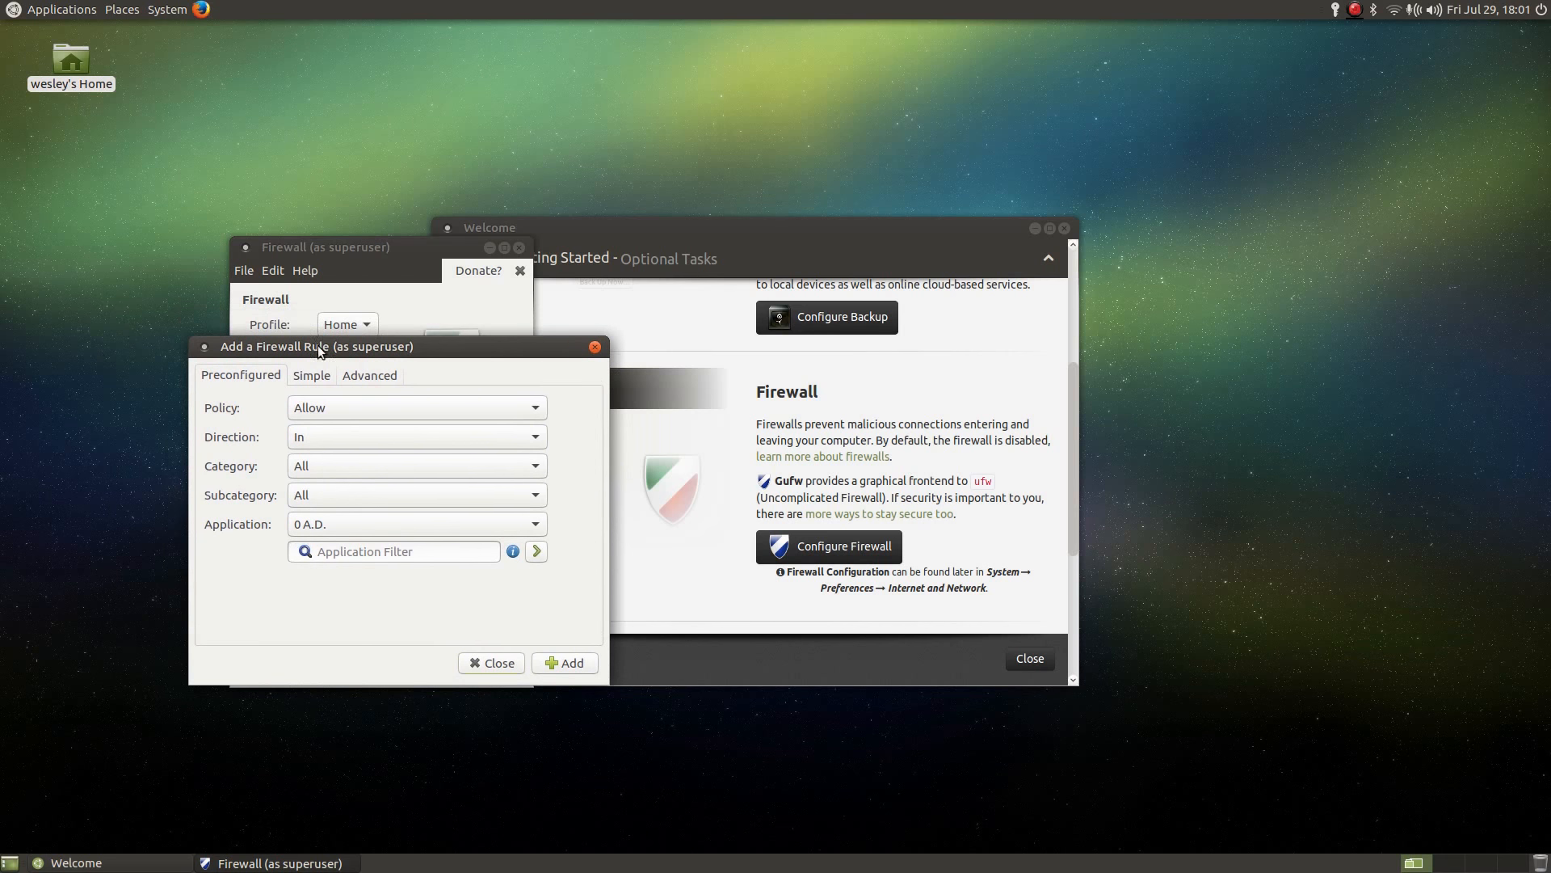
click(365, 530)
scroll(414, 739, down, 5)
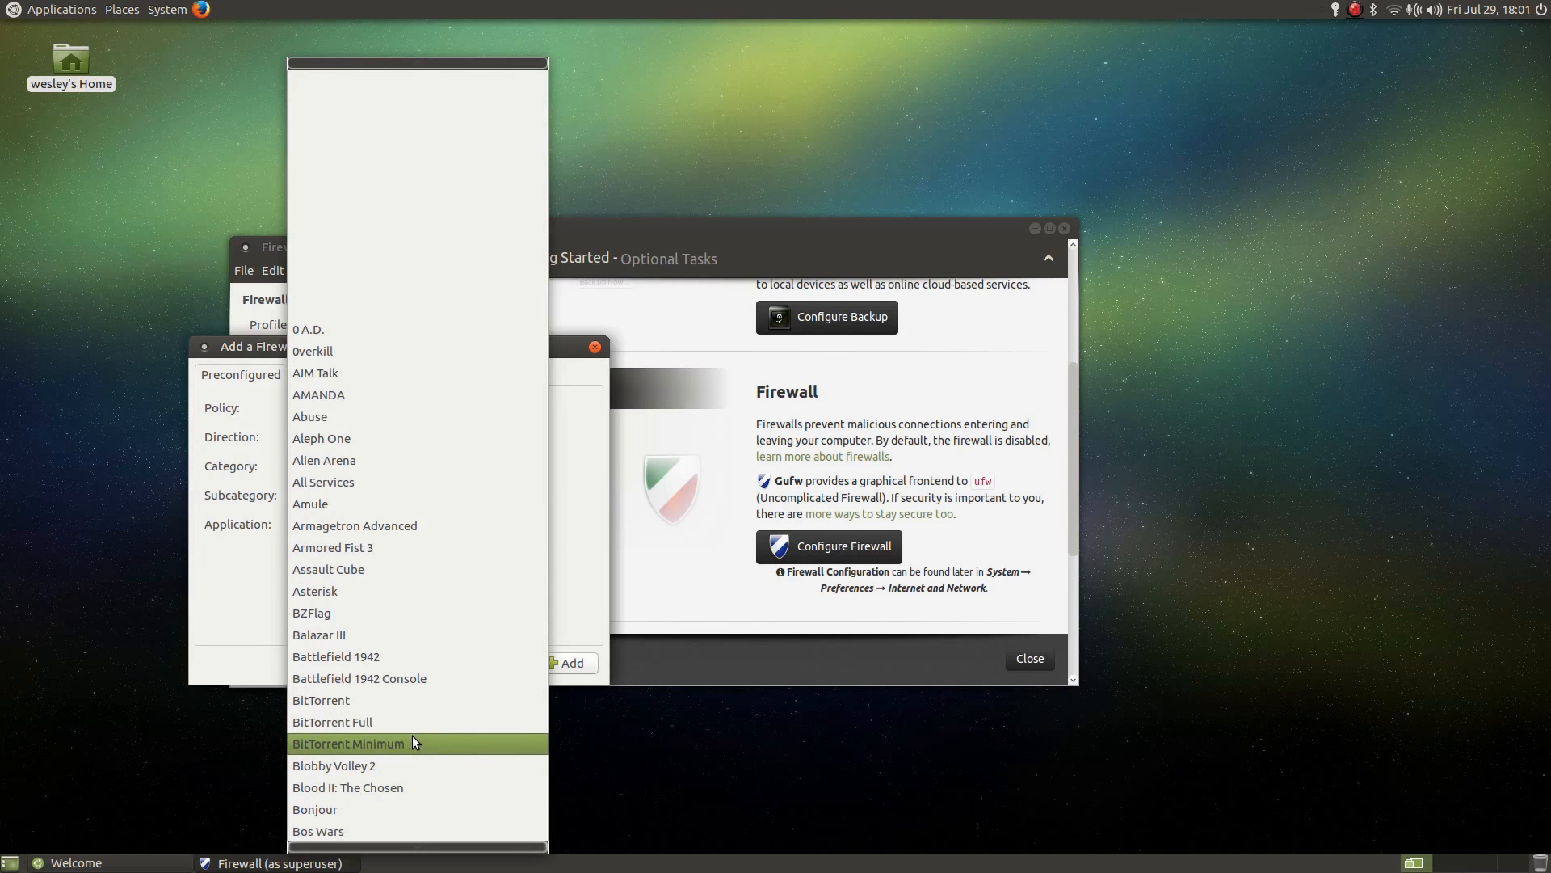
scroll(409, 732, down, 10)
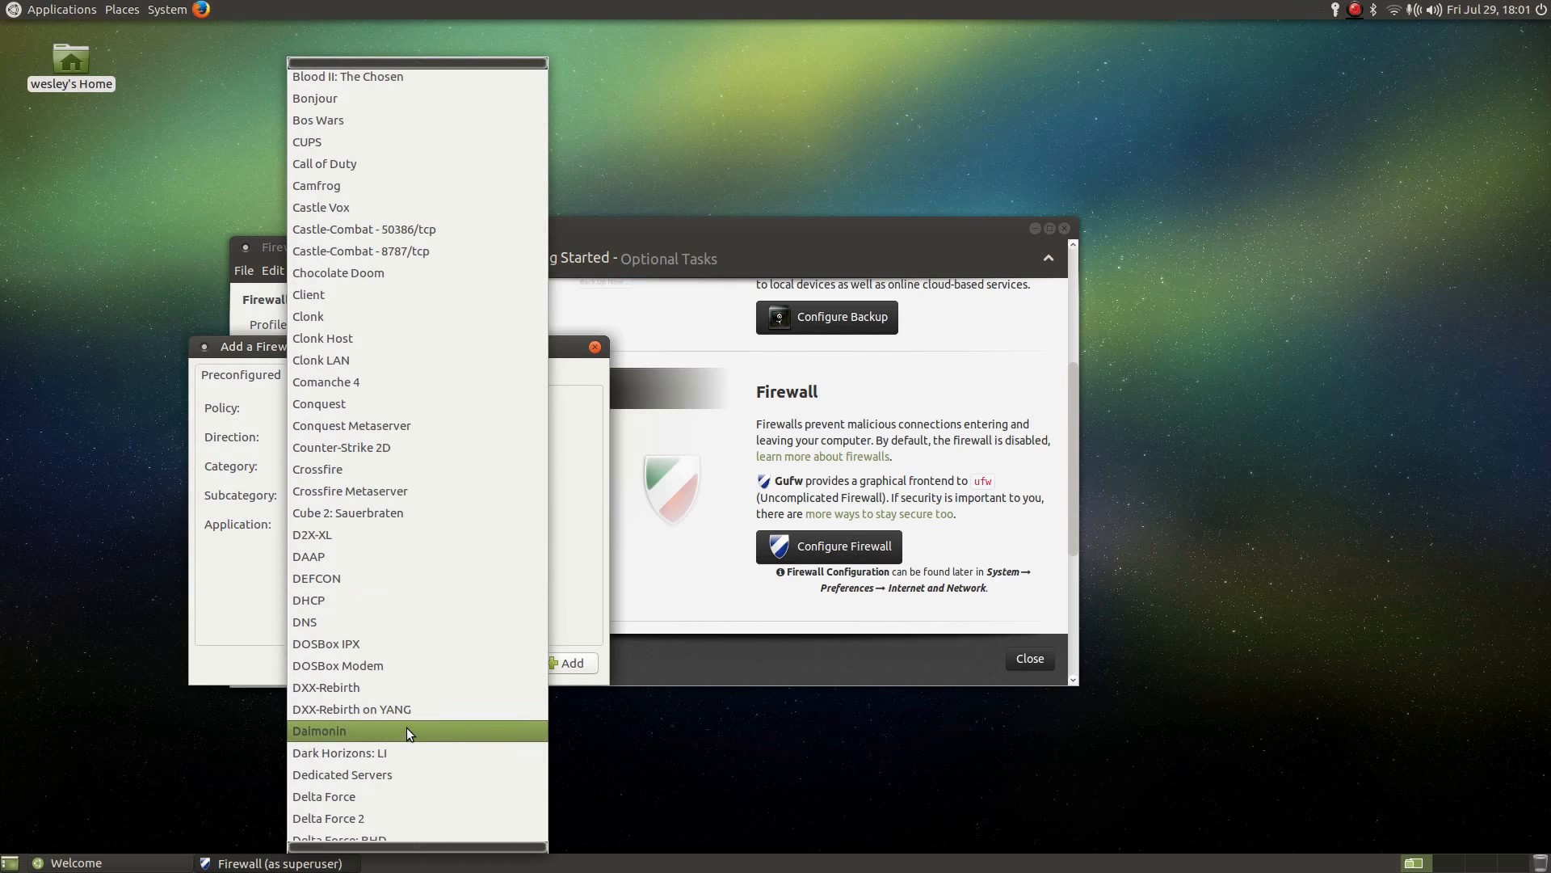
scroll(406, 726, down, 6)
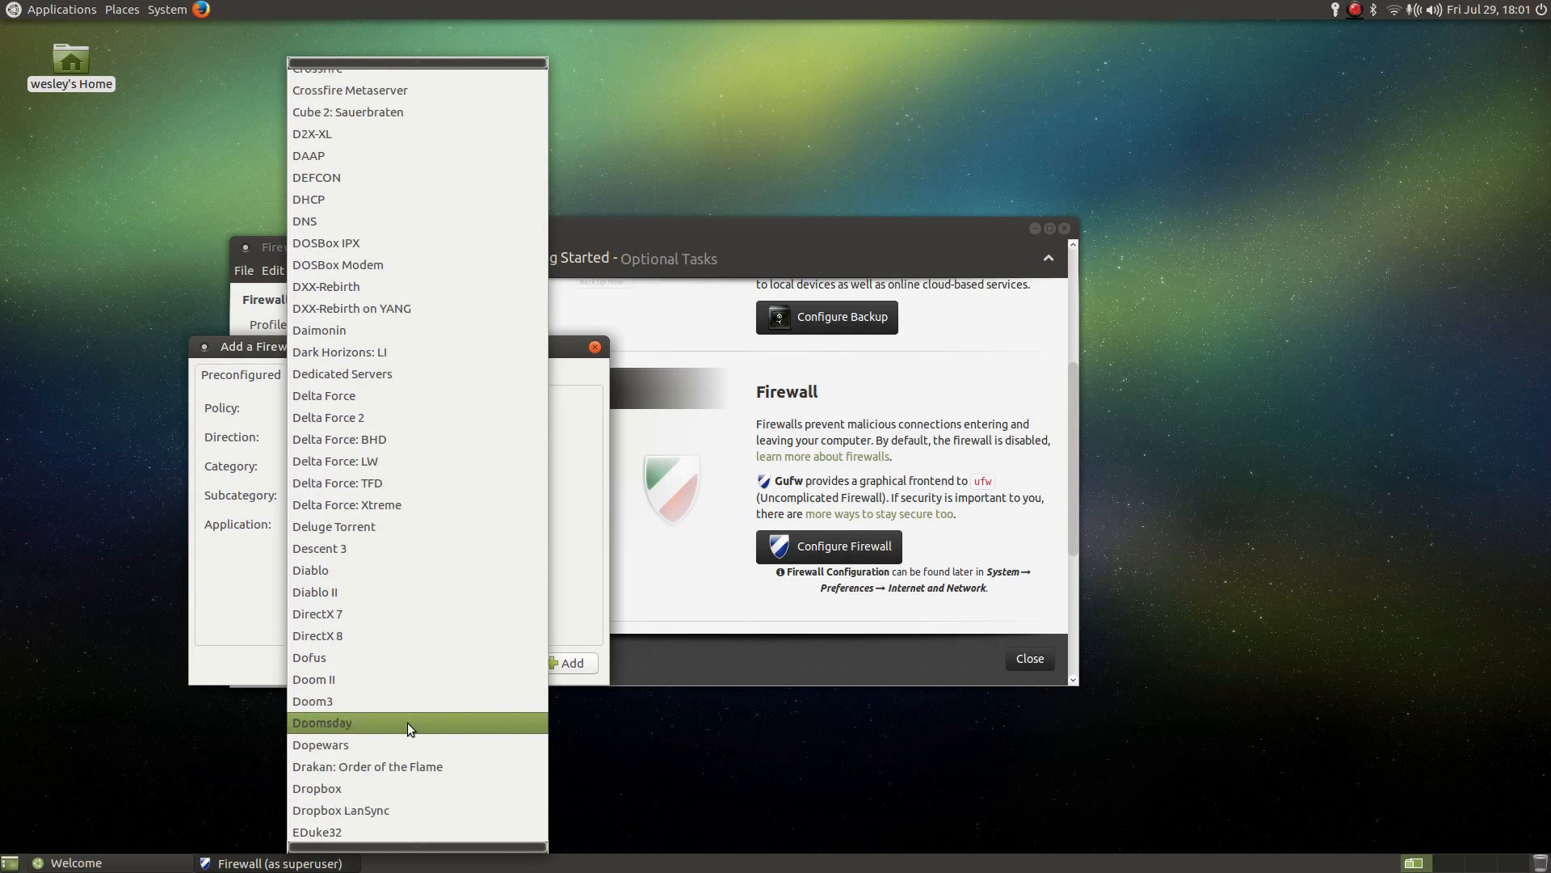
scroll(407, 722, up, 2)
click(238, 600)
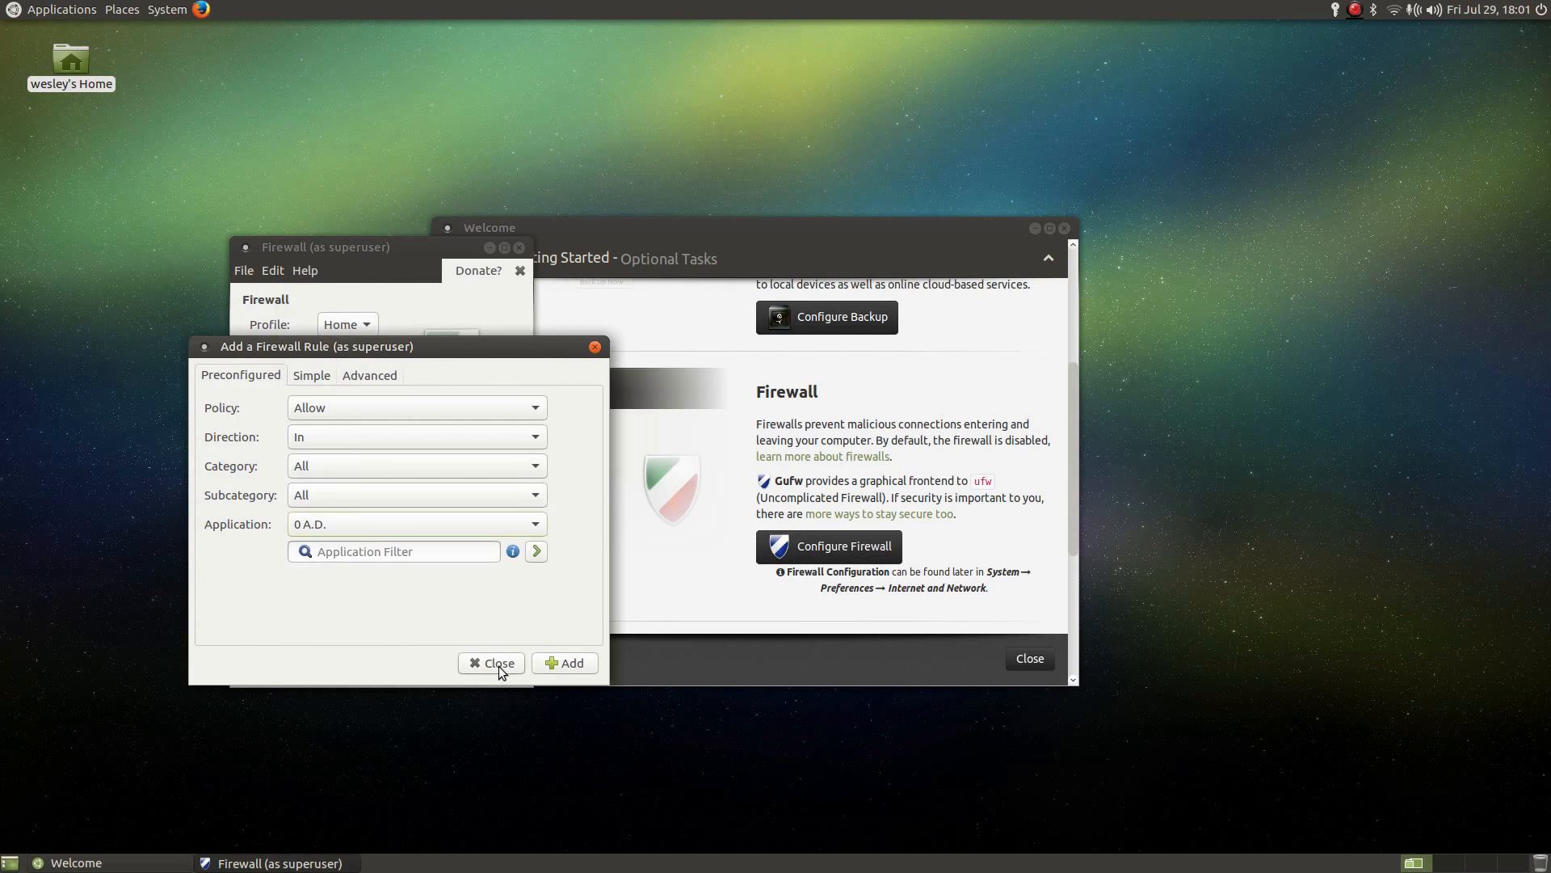
click(498, 666)
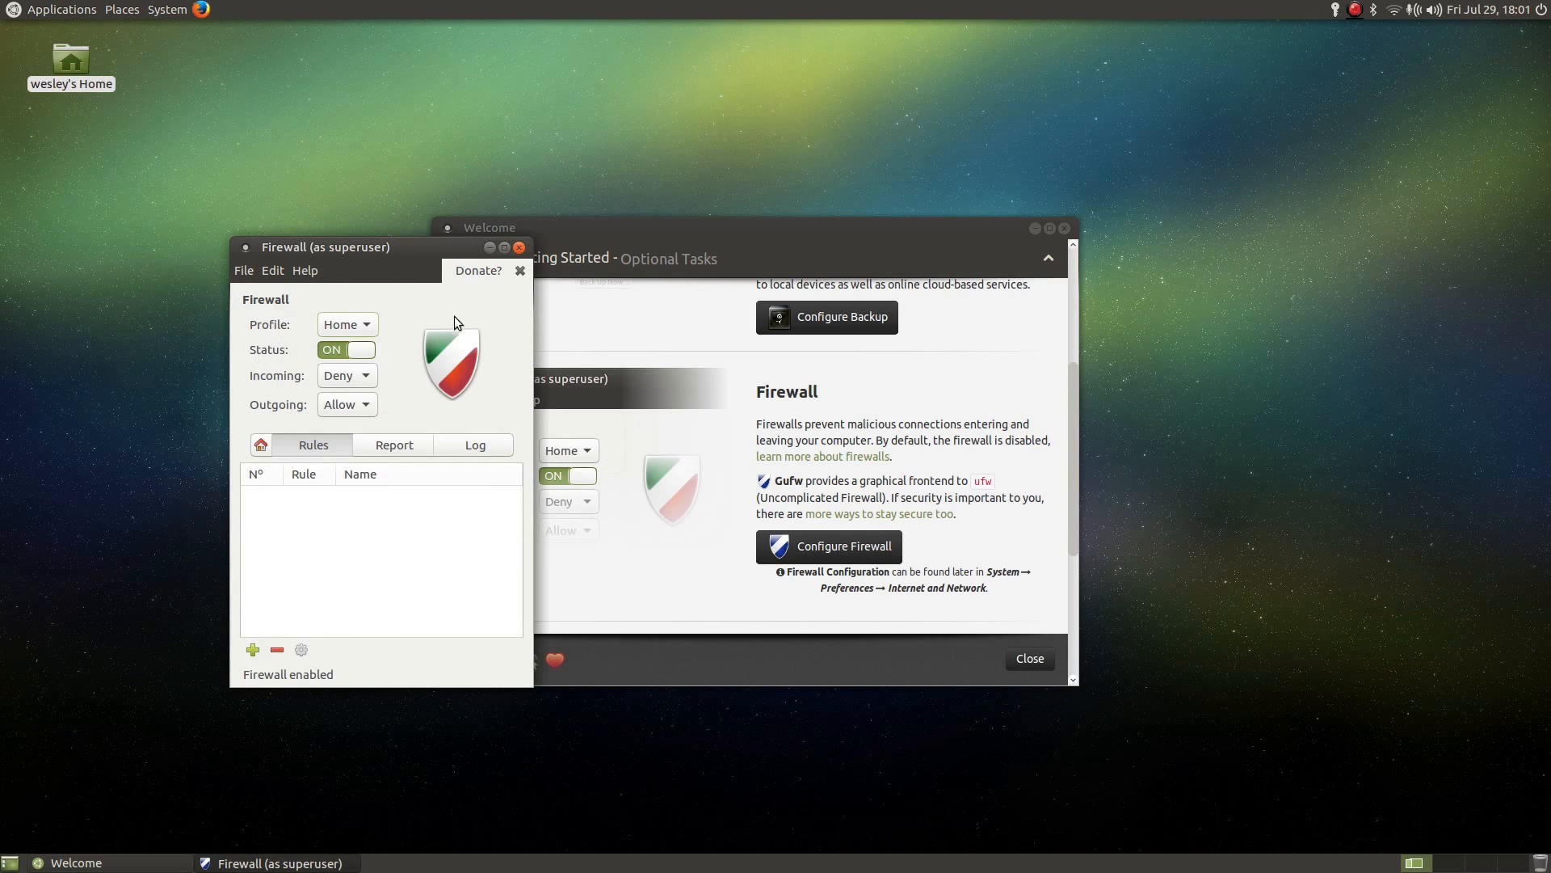
- Close the firewall configuration and launch the user accounts settings from the Users section of Optional Tasks
click(518, 247)
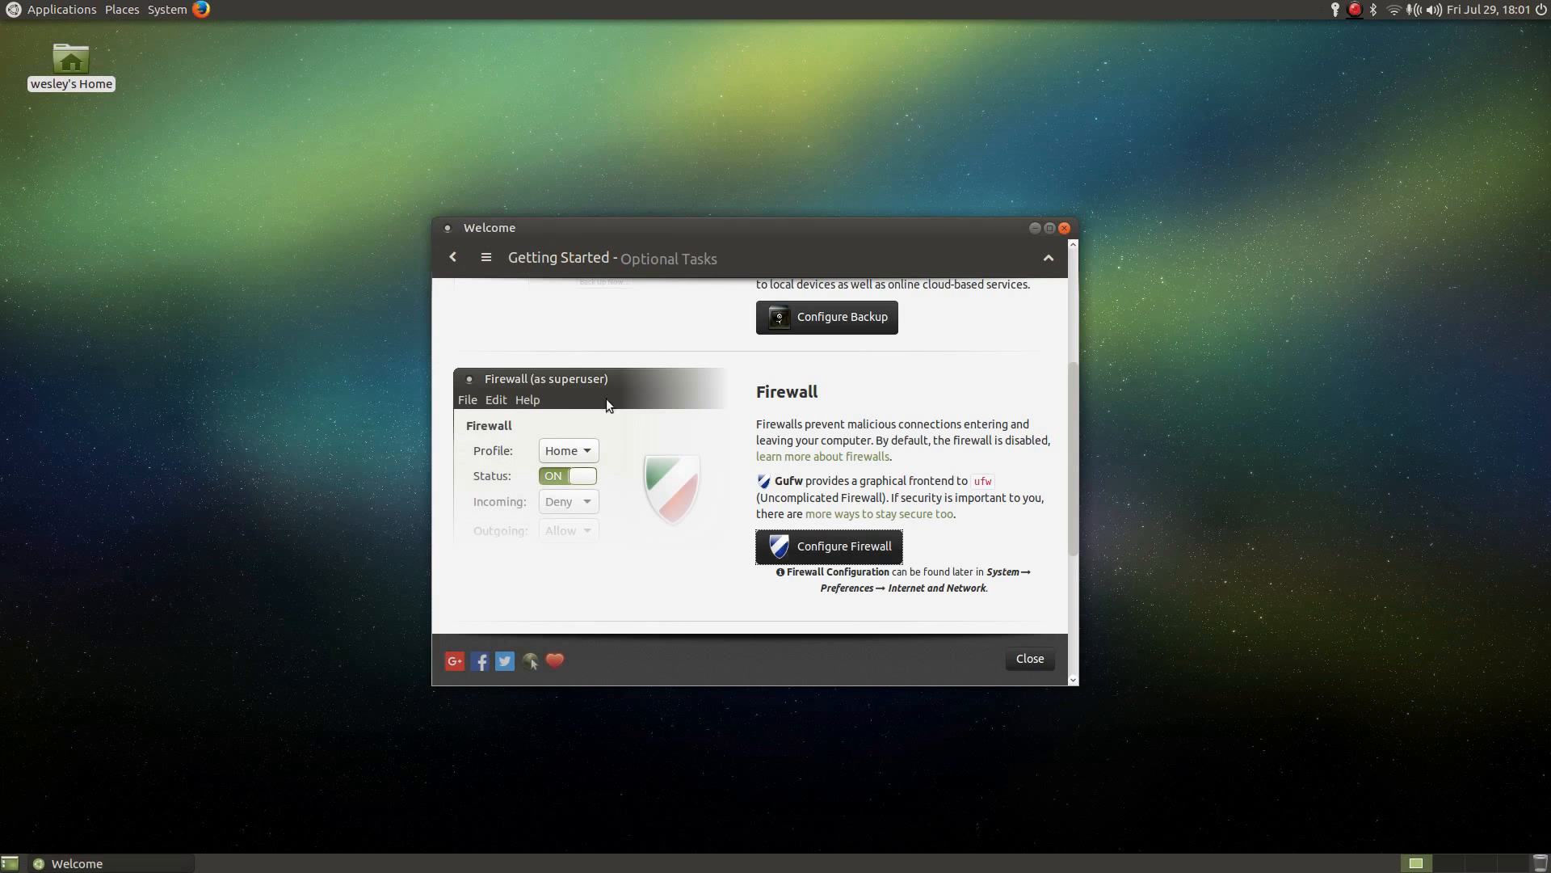
scroll(974, 445, down, 3)
scroll(973, 449, down, 1)
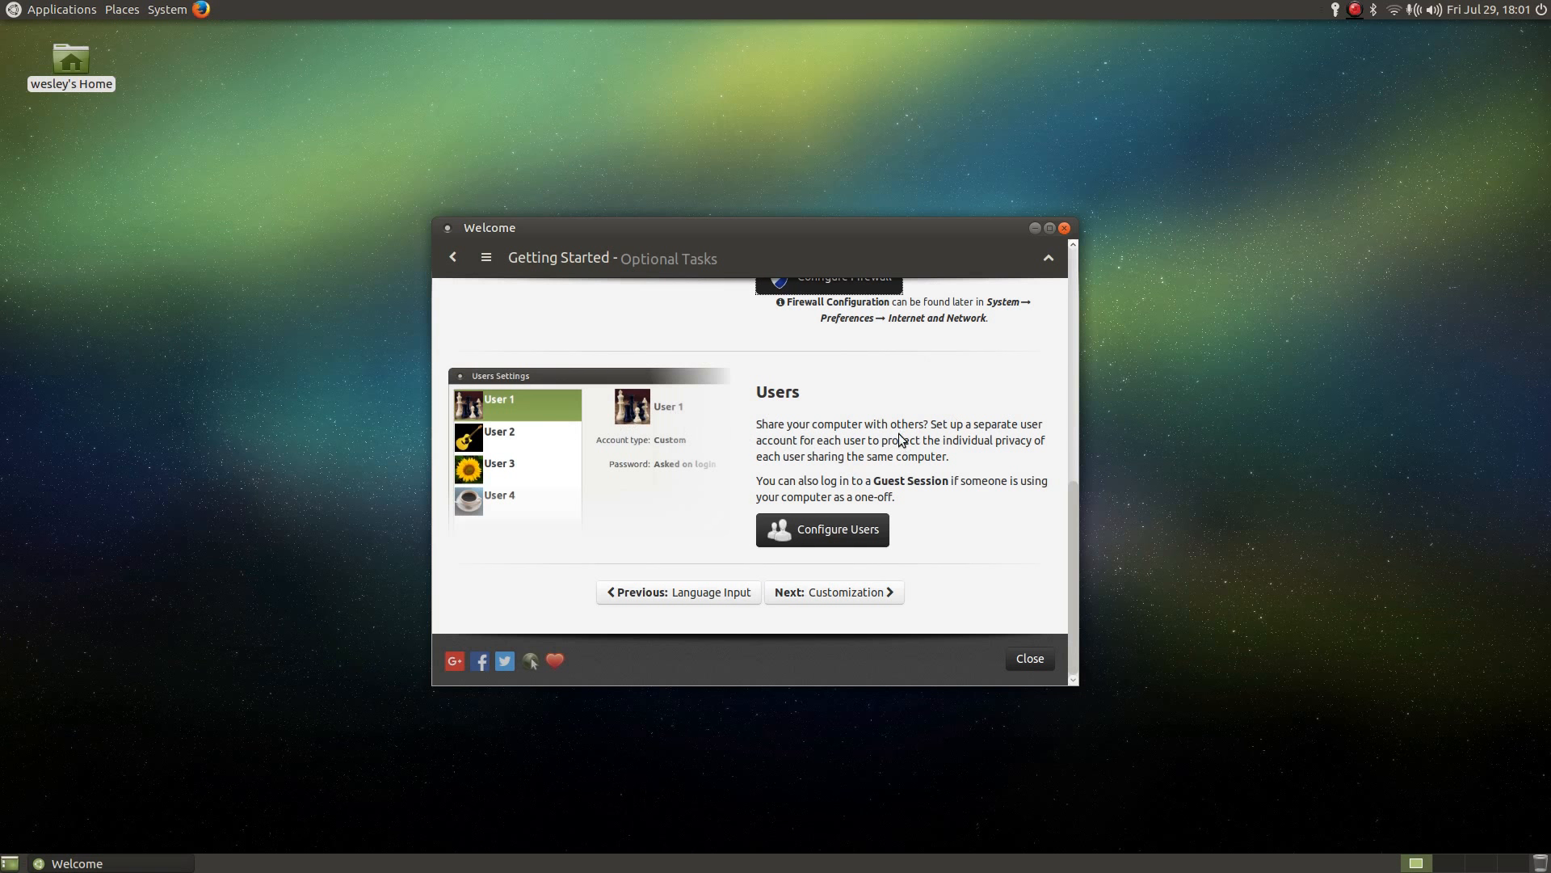
click(881, 529)
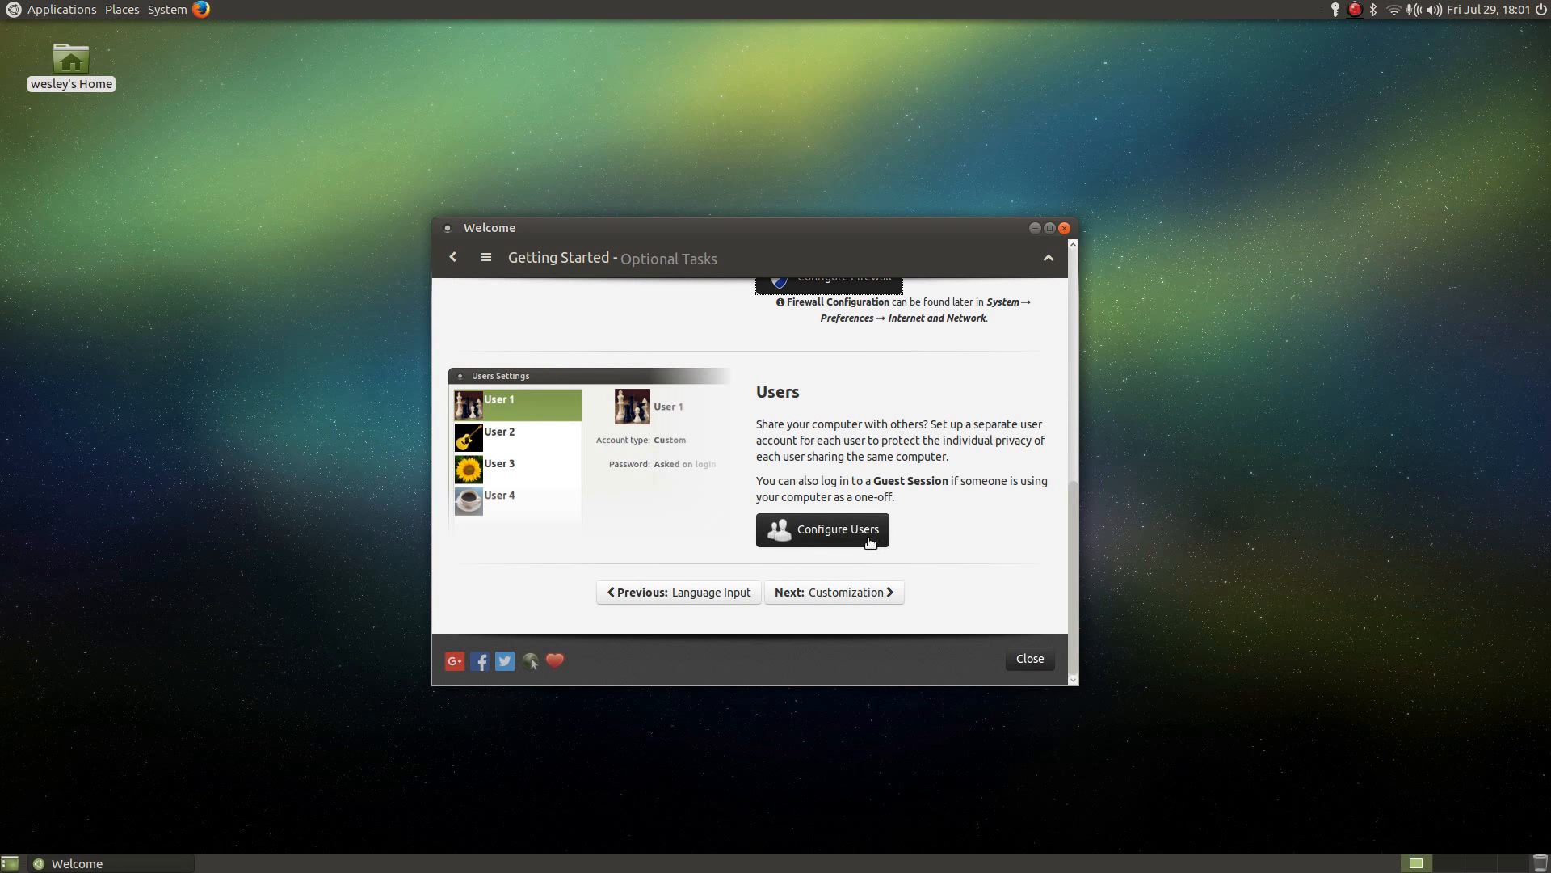
click(815, 534)
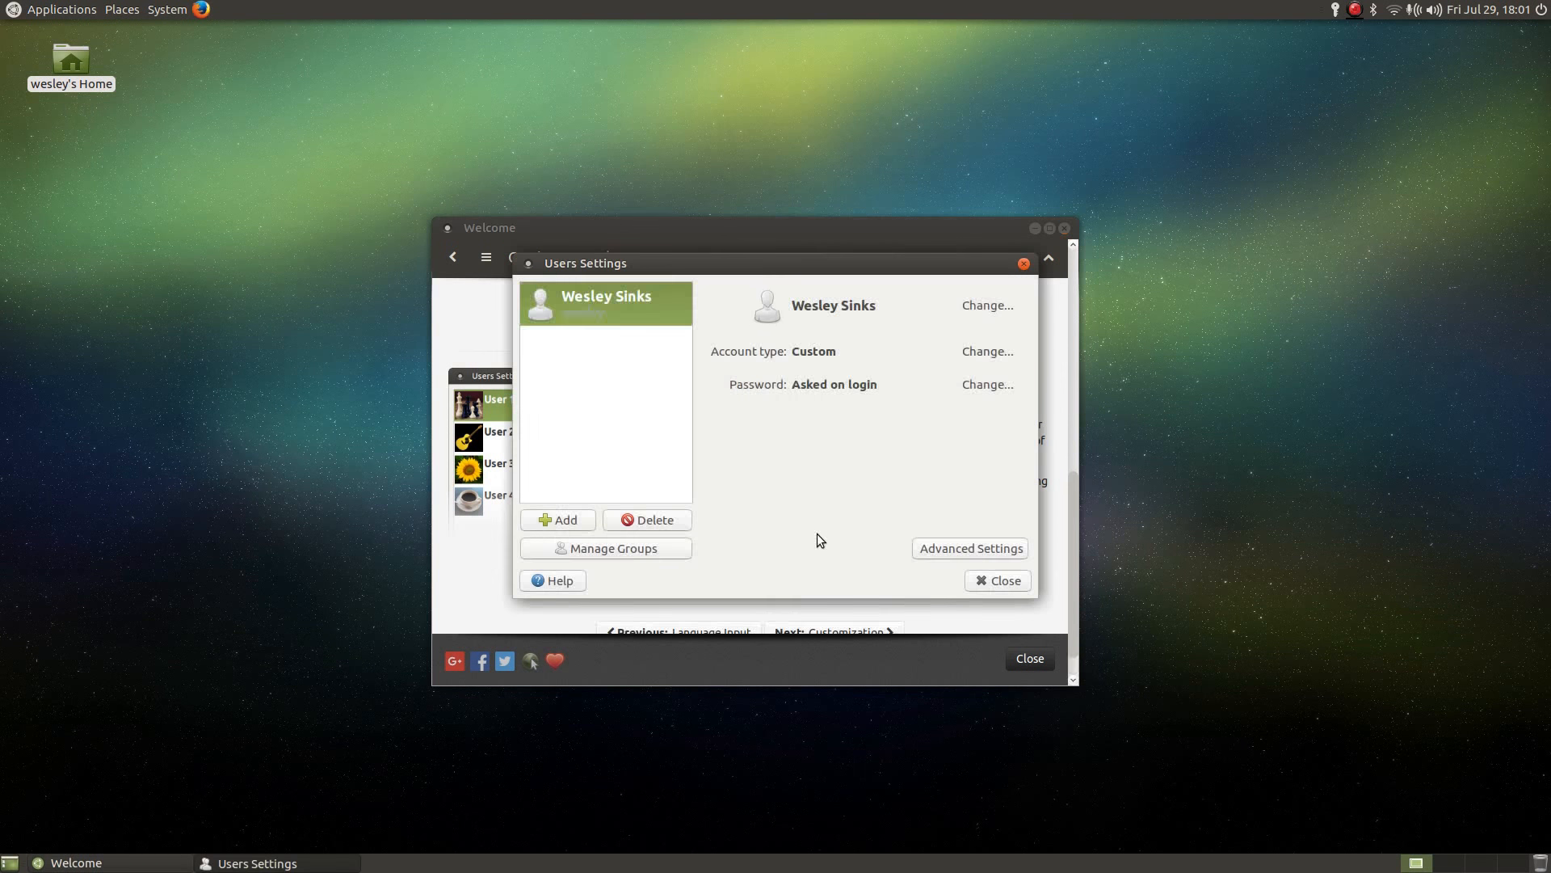
- Examine the account's full-name change dialog and its add and delete options, dismissing both without changing anything
click(988, 306)
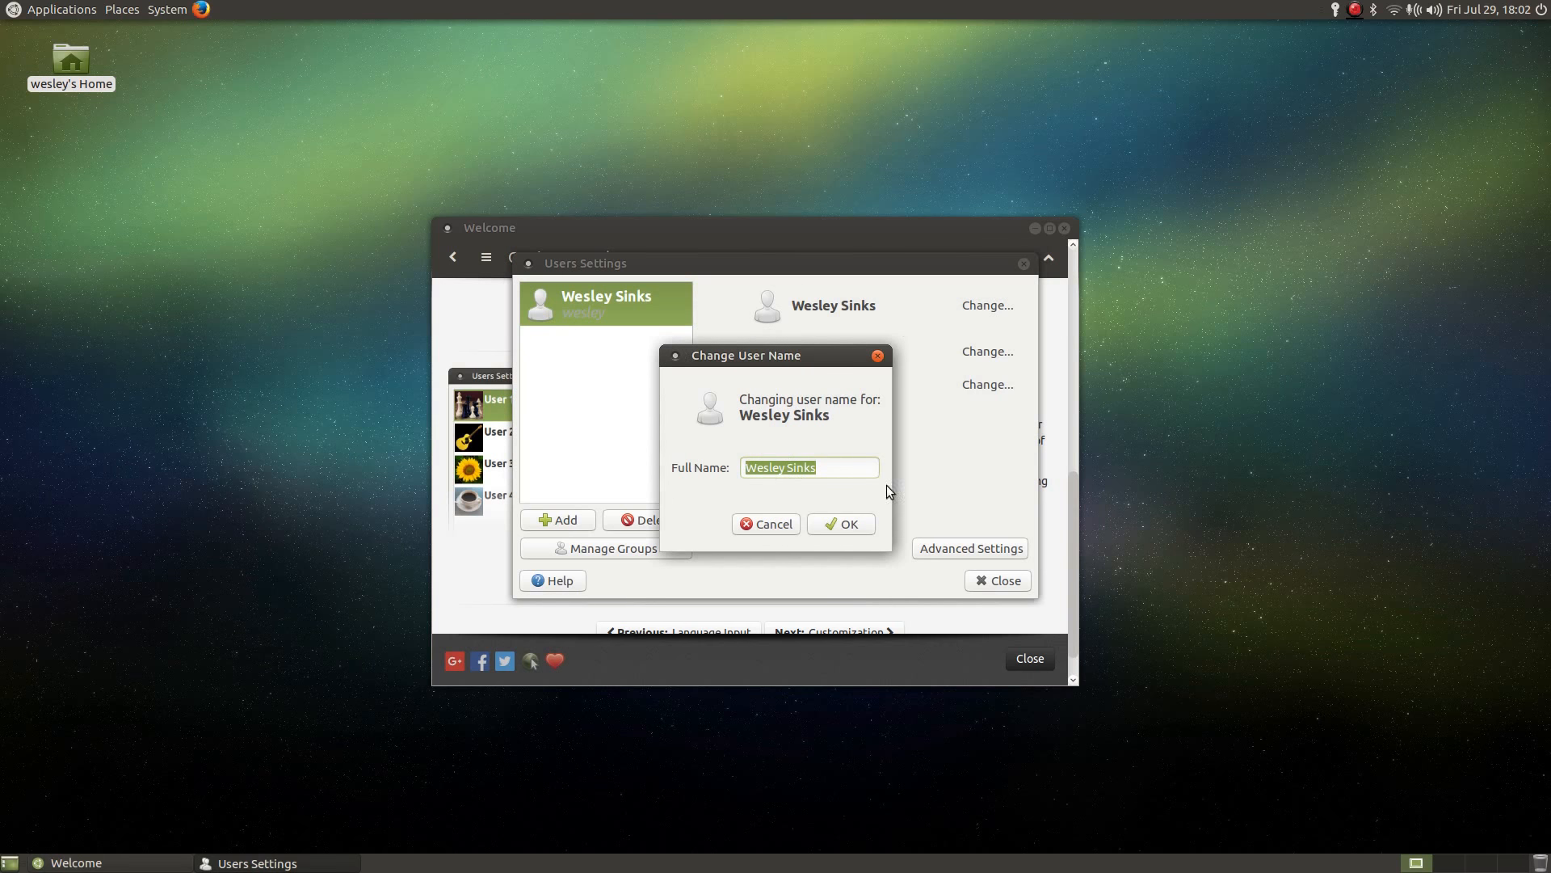
click(877, 356)
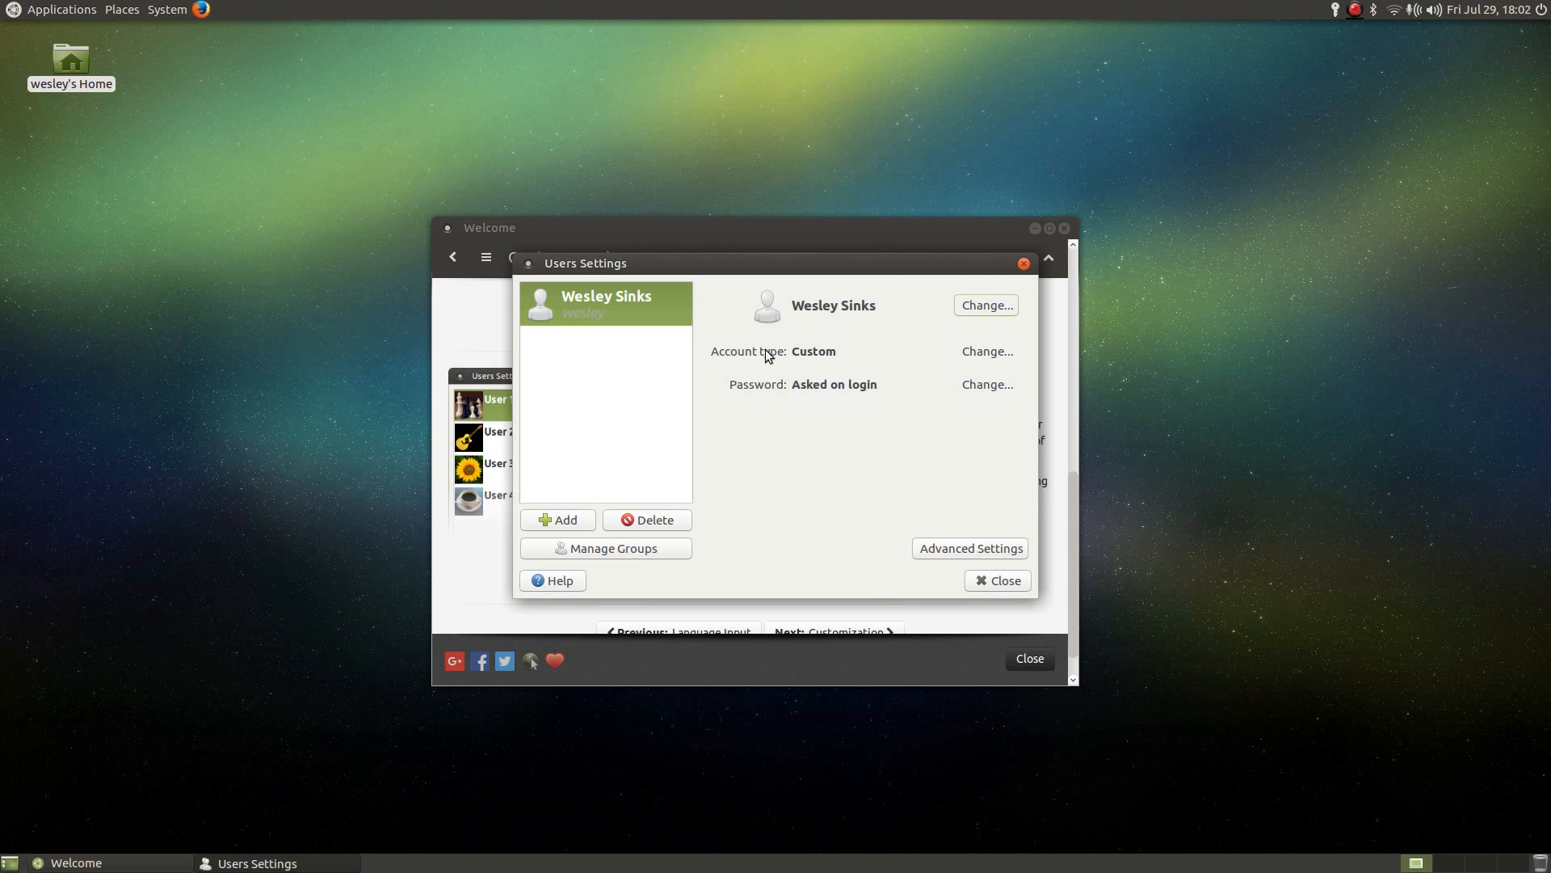
right_click(546, 312)
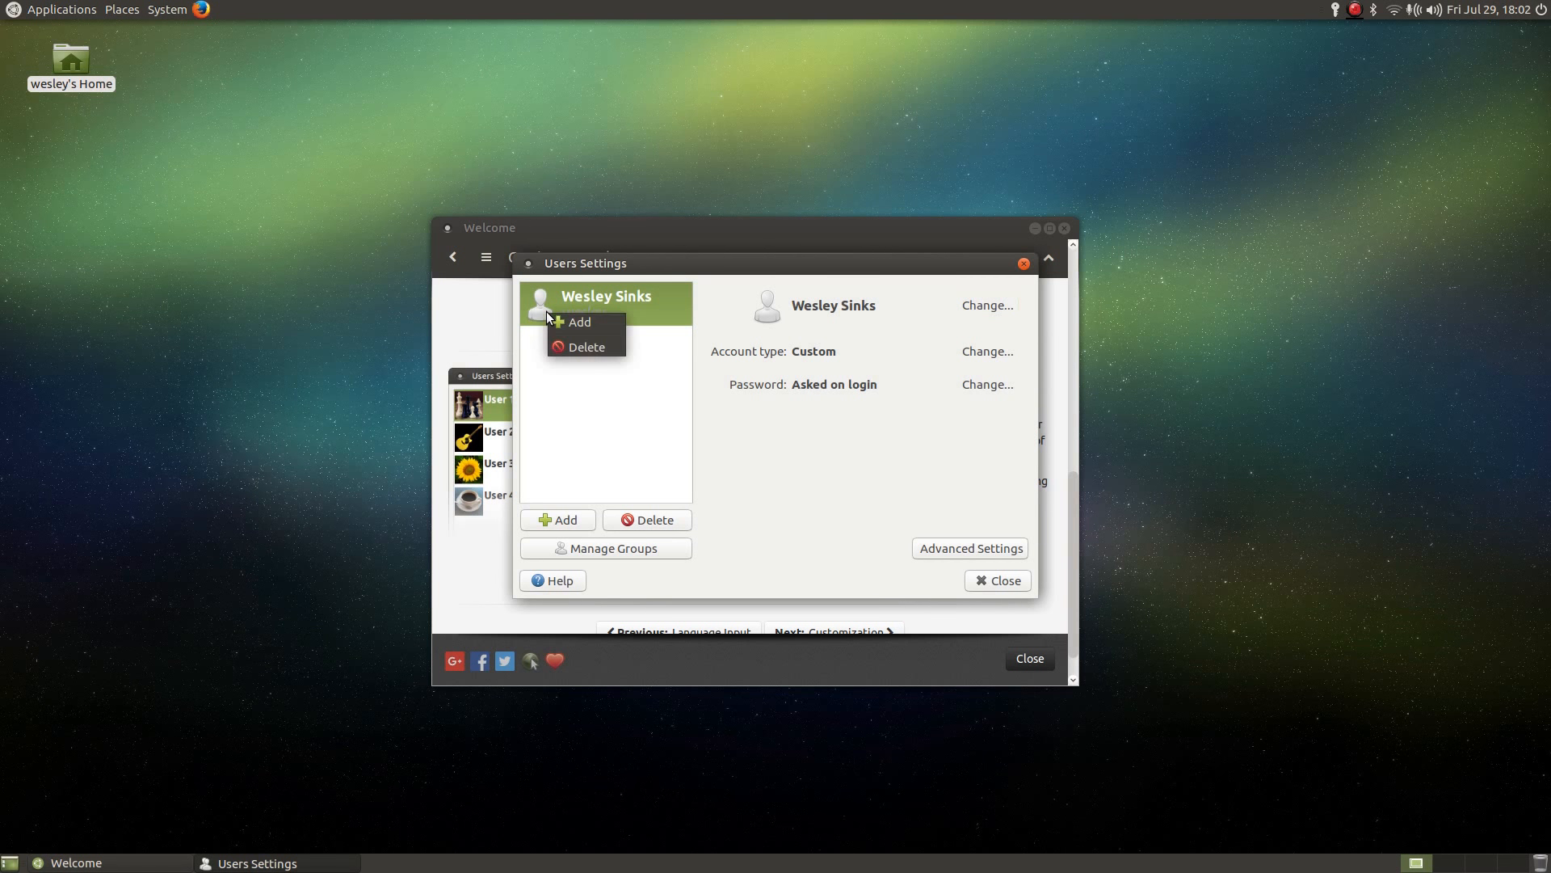
click(810, 424)
- Open the account's advanced settings with the account password, review the contact, privilege and advanced options, and close them unchanged
click(943, 554)
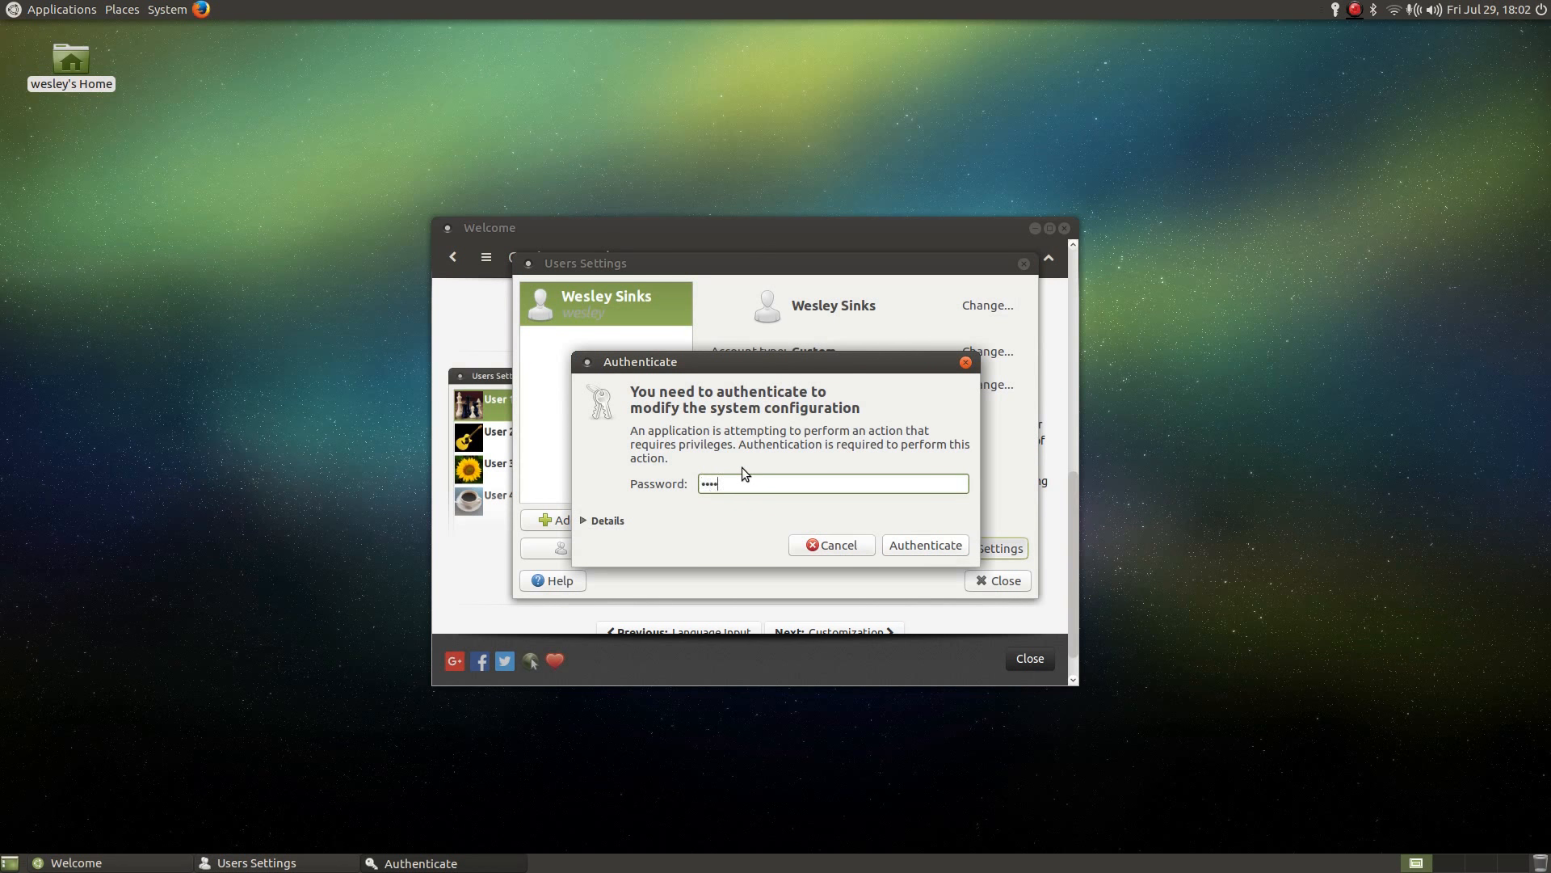
key(Return)
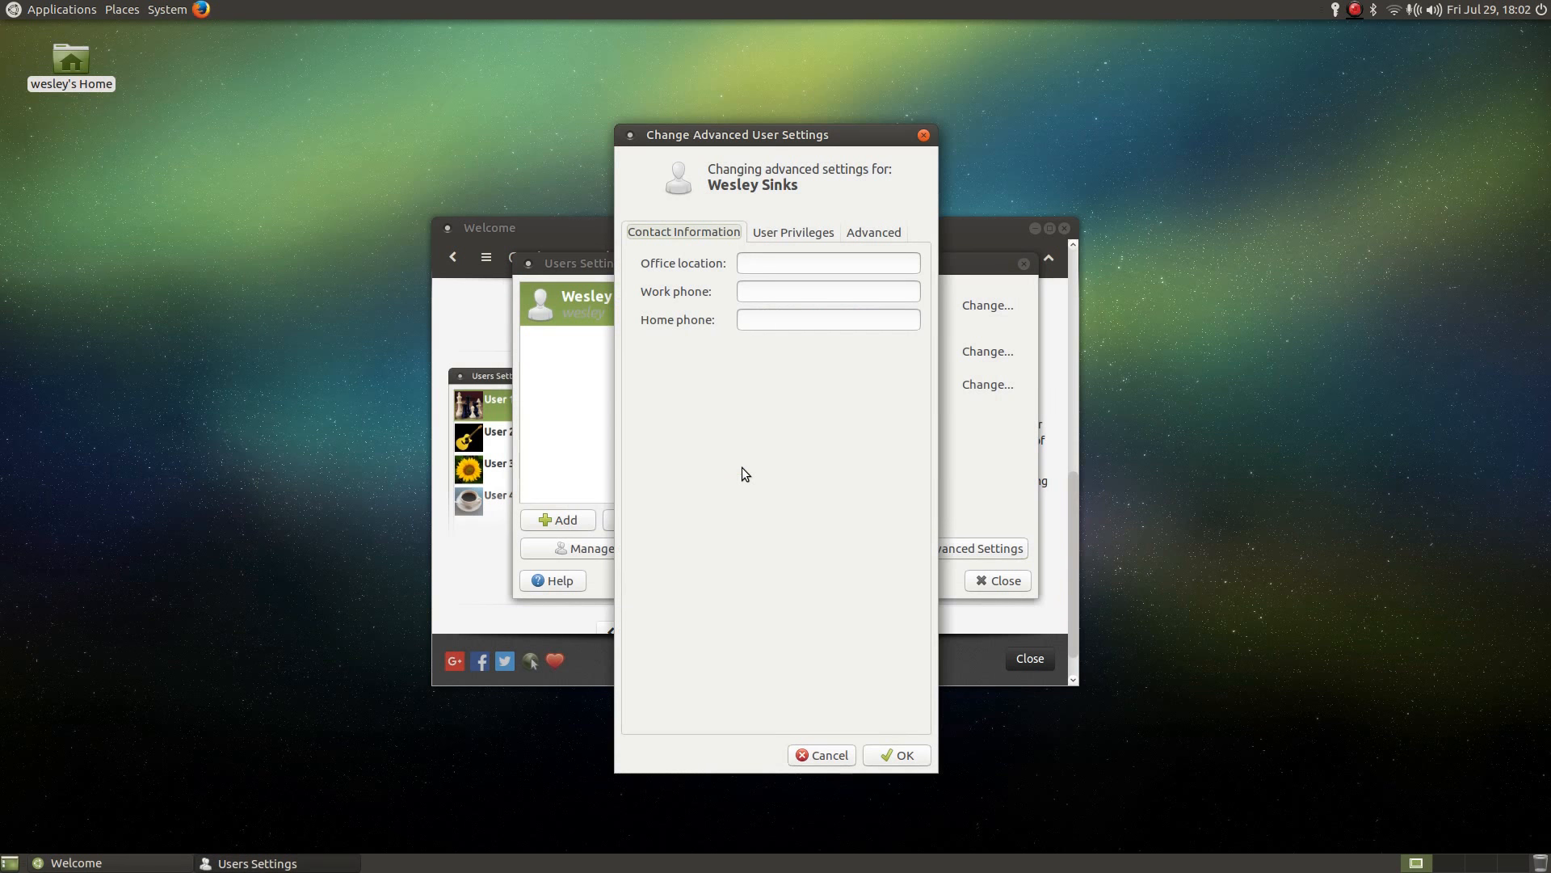
click(800, 233)
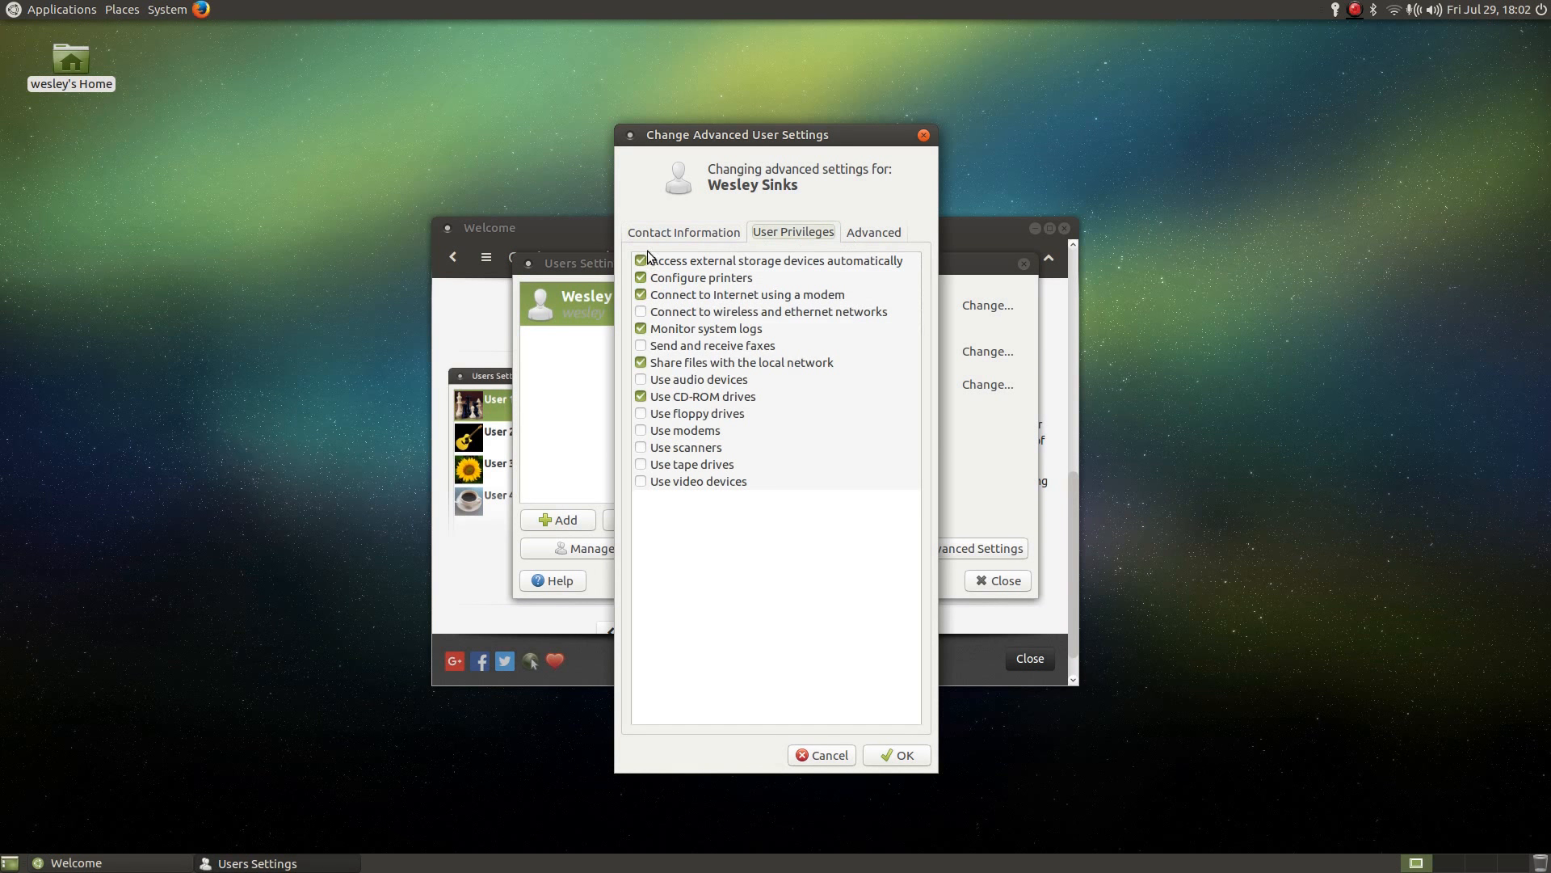
click(854, 235)
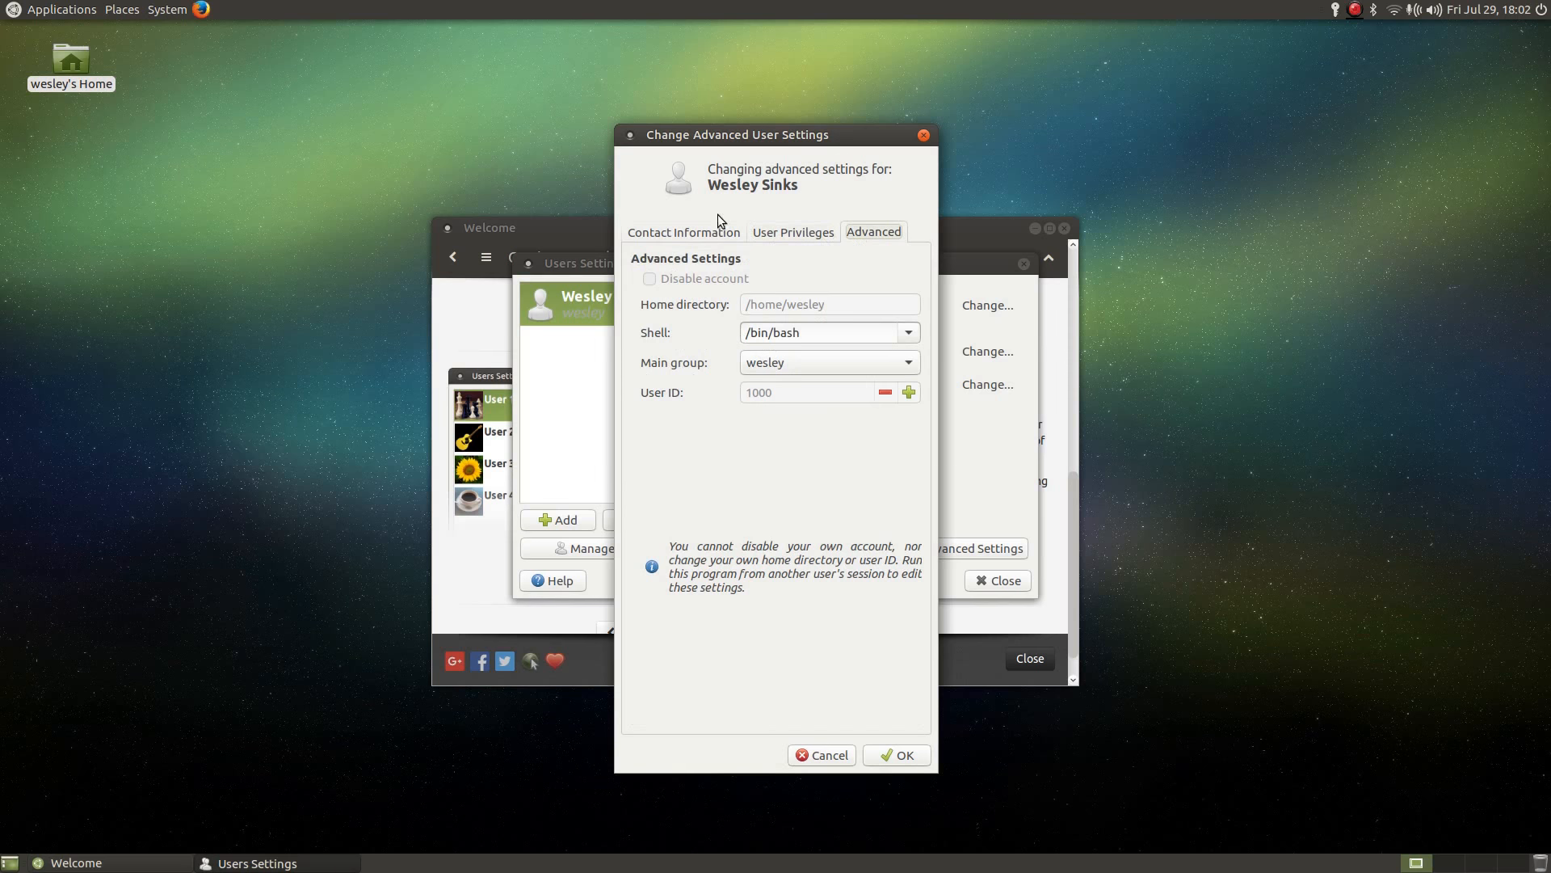
click(792, 236)
click(701, 236)
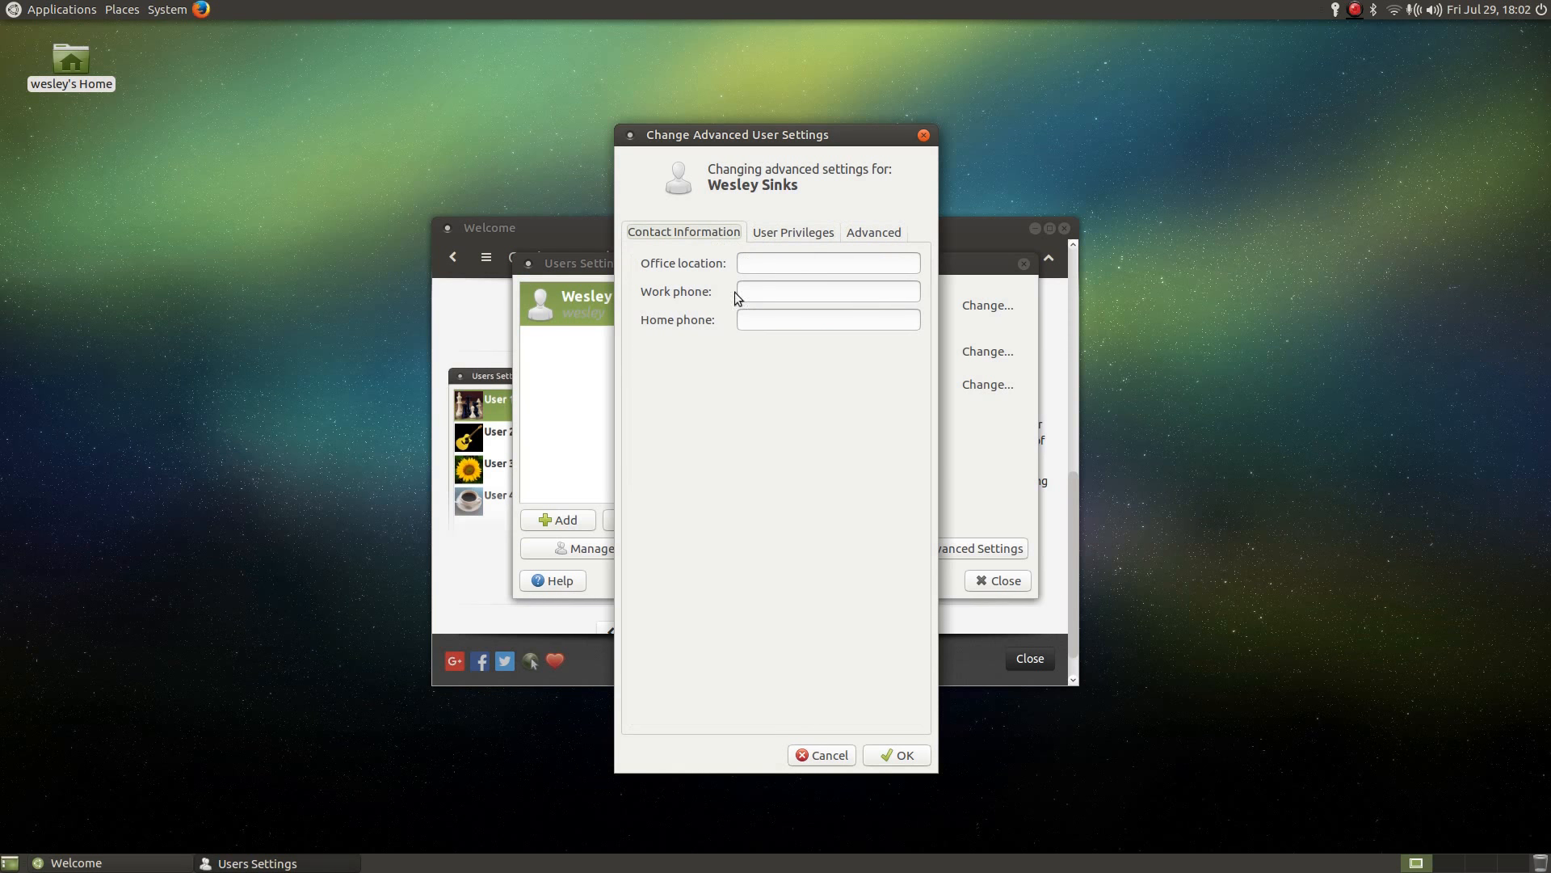
click(923, 135)
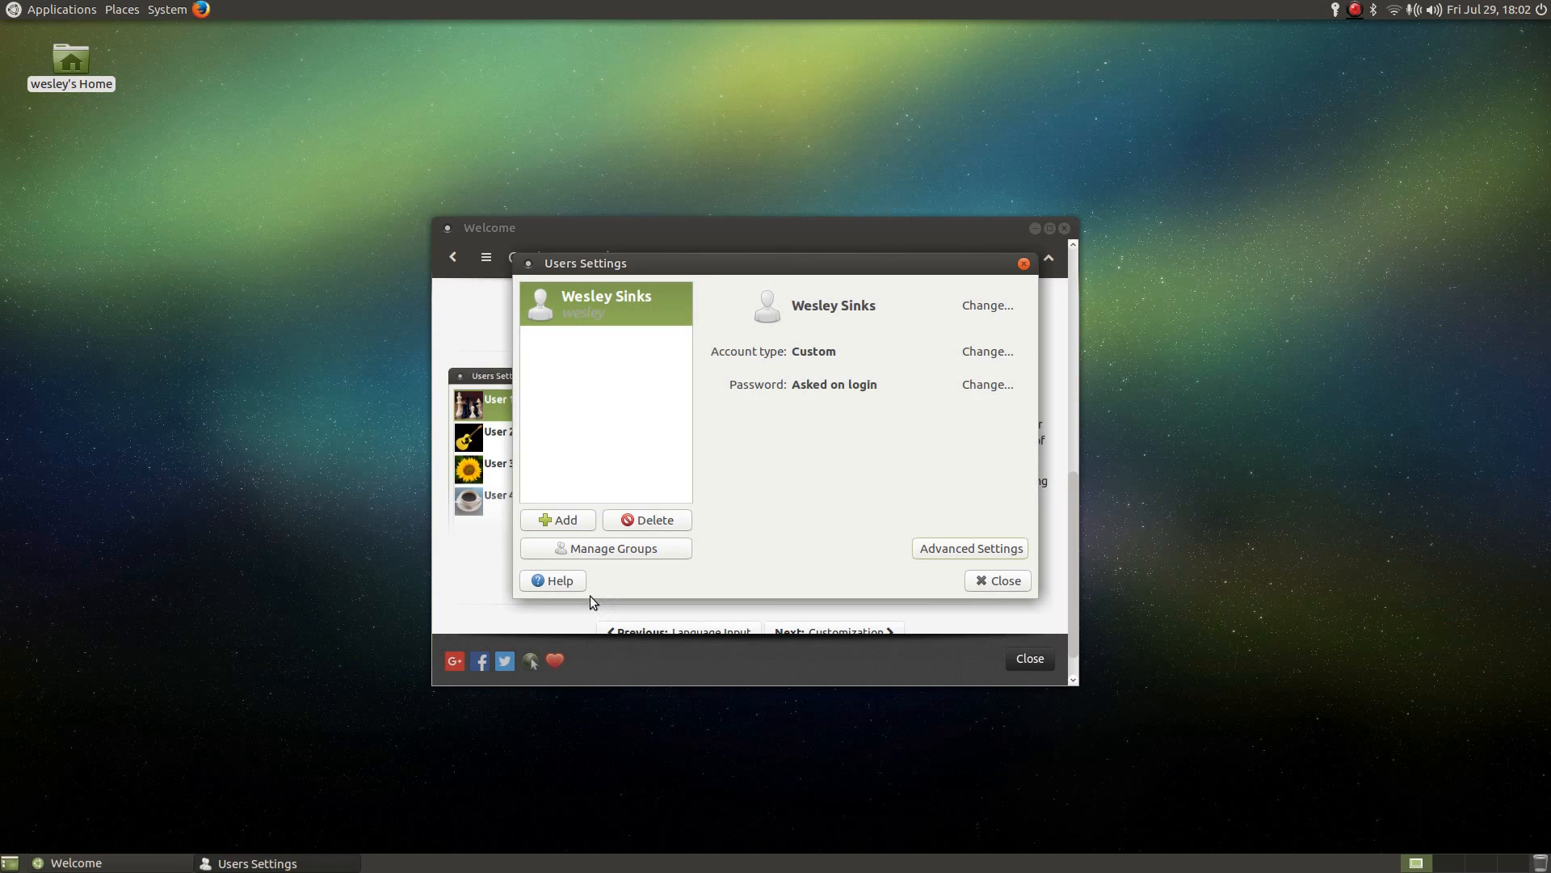
- Look through the list of groups available on the system and close the groups settings without changes
click(651, 549)
scroll(772, 469, down, 10)
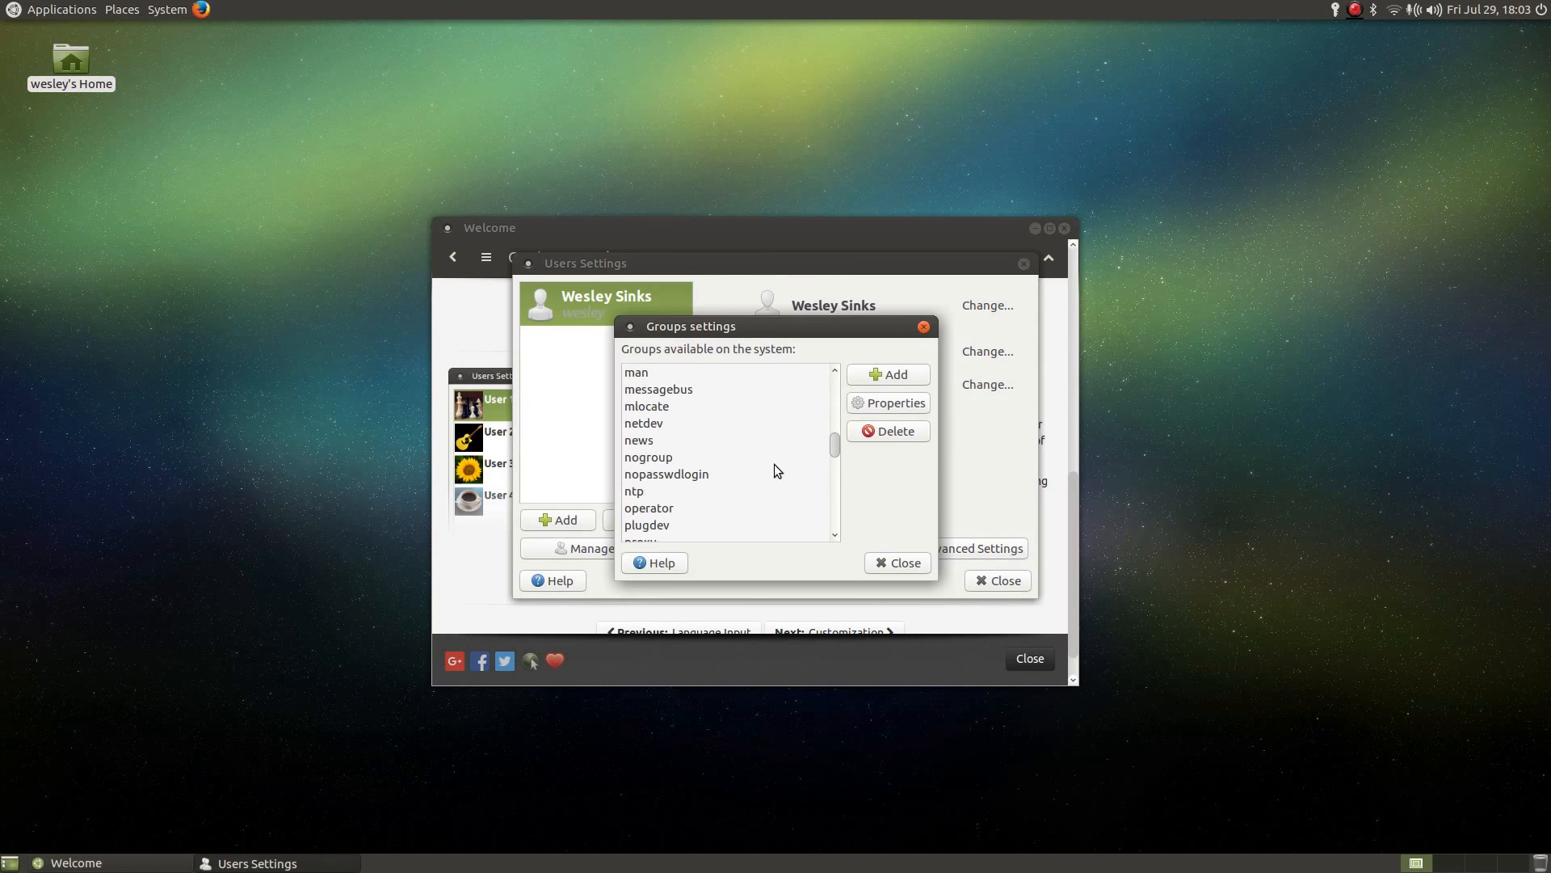
scroll(774, 464, up, 10)
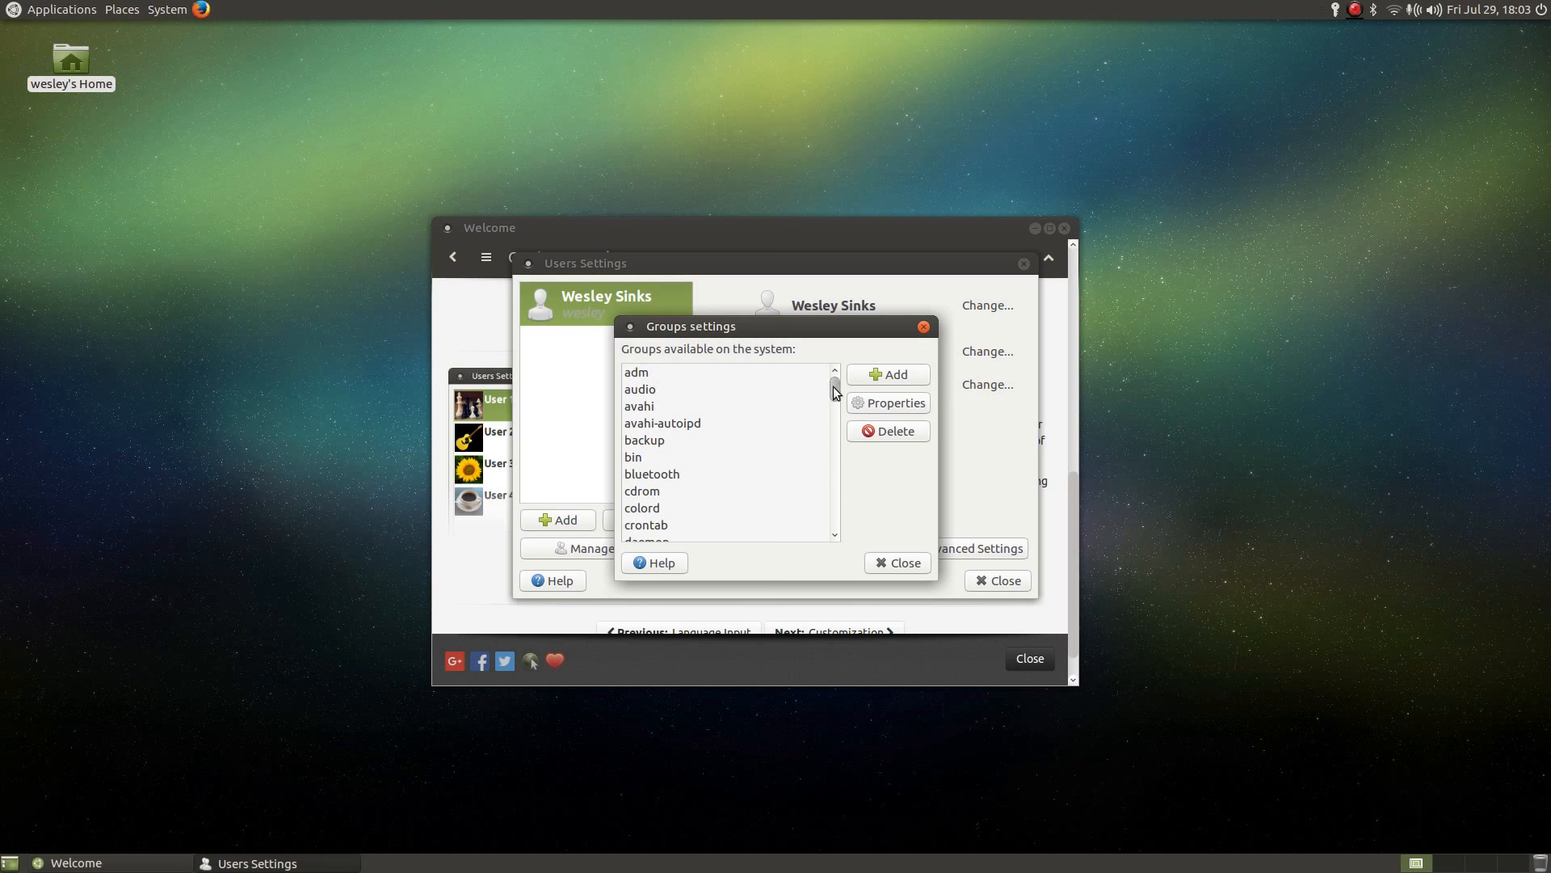
click(894, 563)
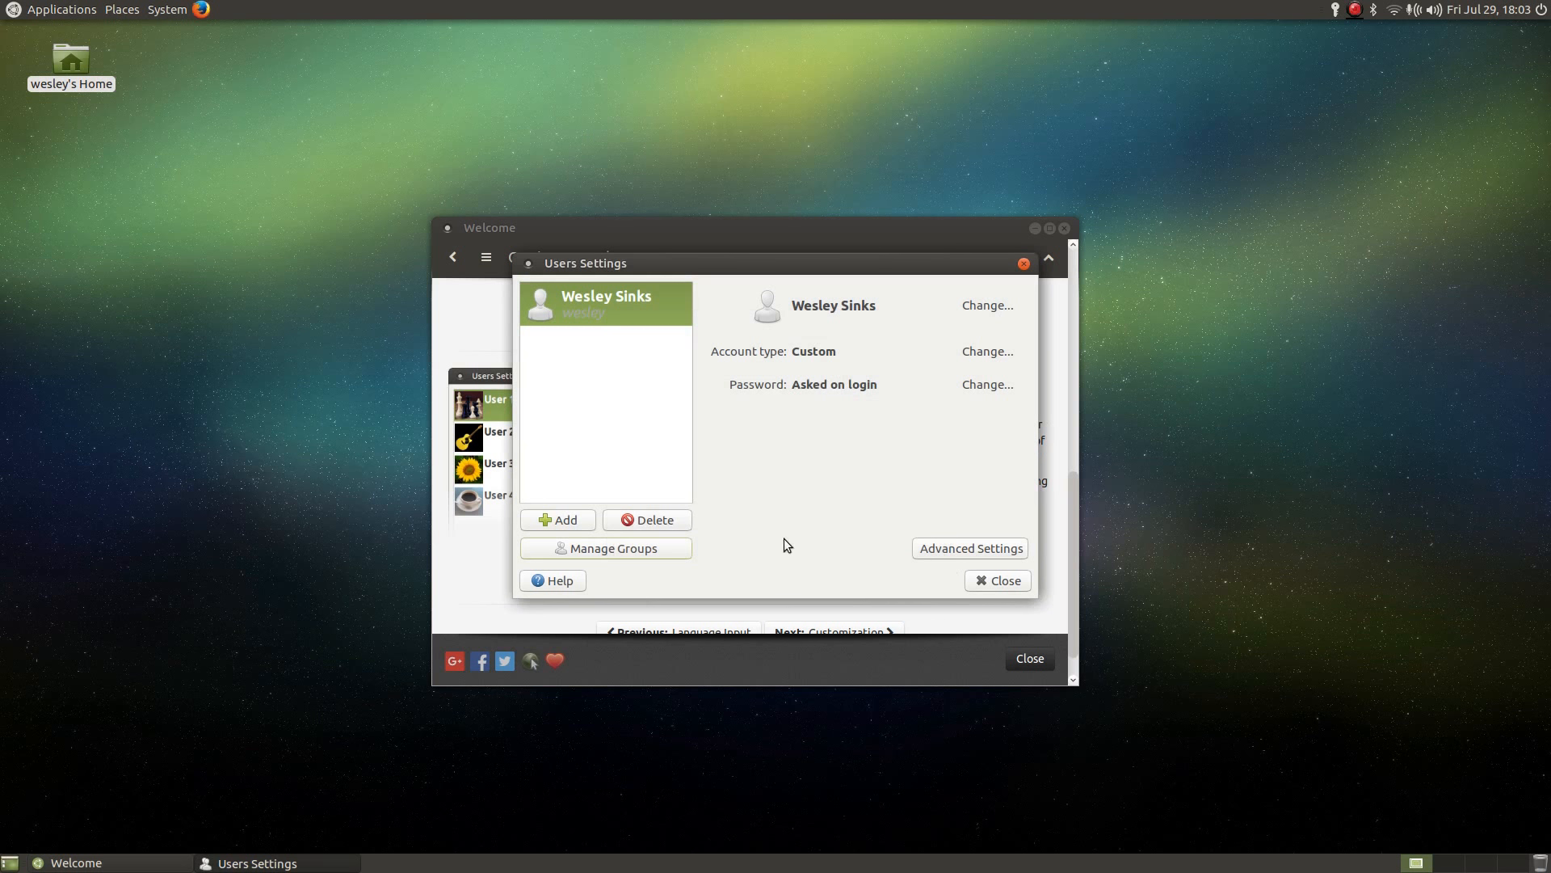
- Close the users settings, advance from Optional Tasks to the Customization topic and review its sections
click(992, 580)
scroll(937, 507, down, 1)
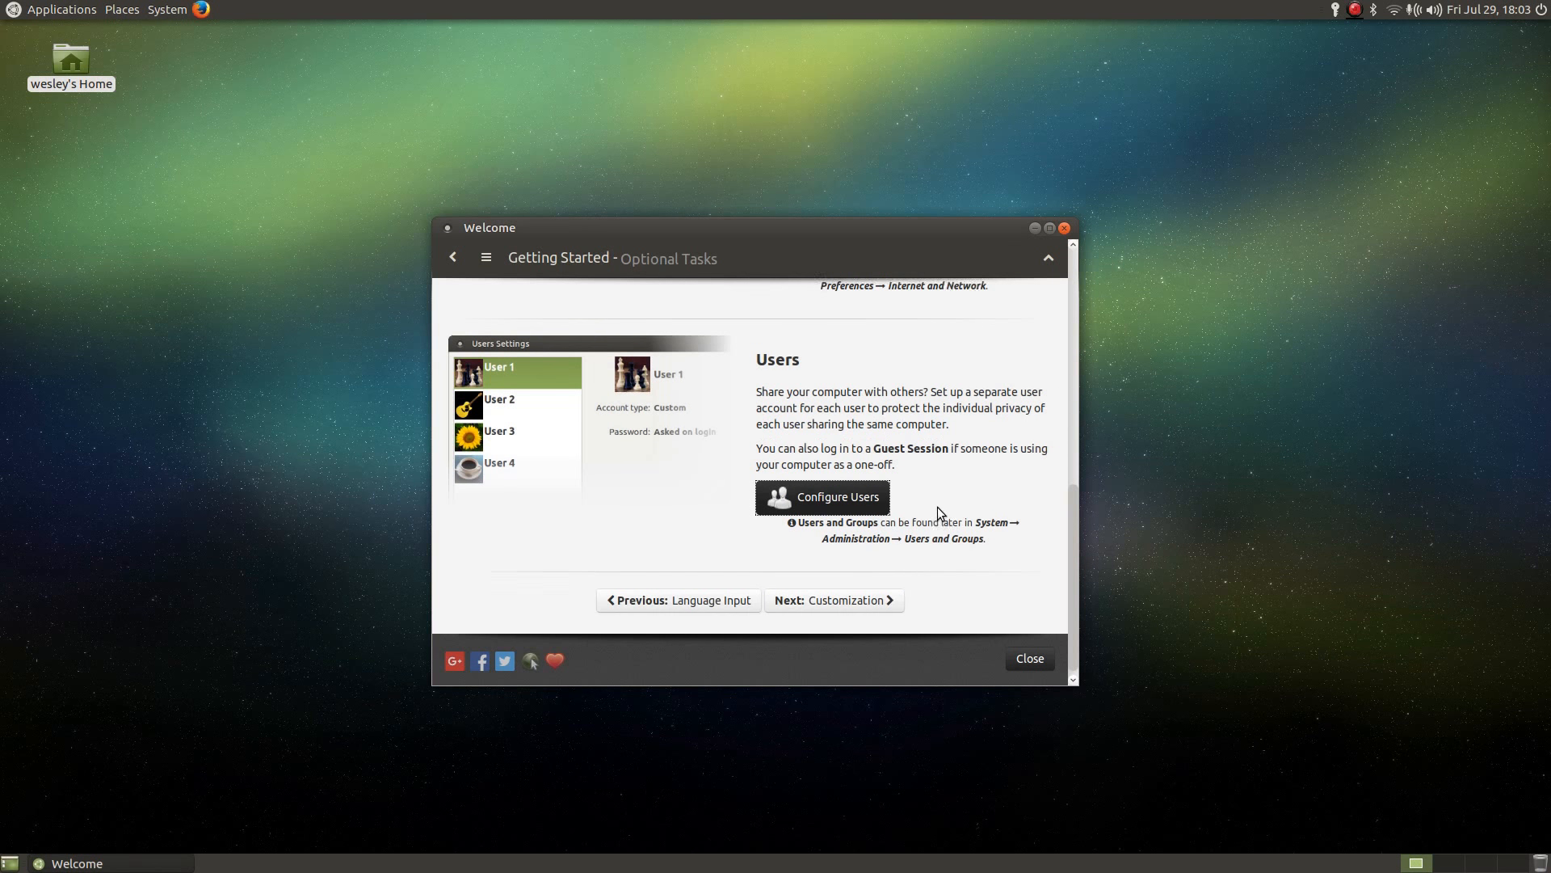
click(871, 604)
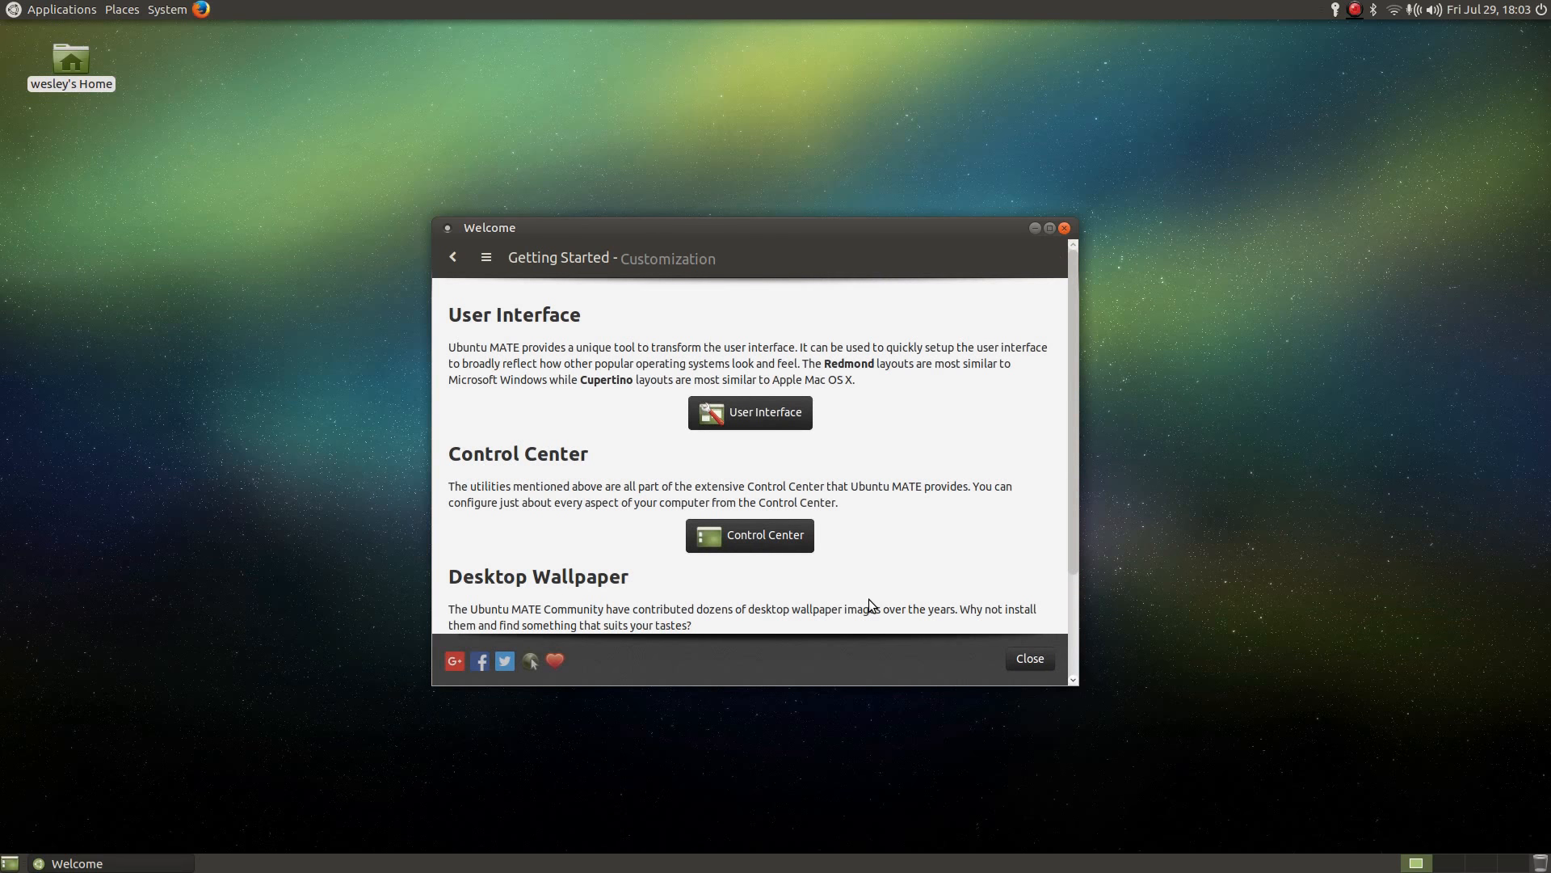
scroll(672, 405, down, 1)
scroll(672, 407, up, 1)
scroll(599, 515, down, 3)
scroll(560, 511, up, 3)
- Launch the User Interface tool from Customization, apply the Redmond panel layout and preview its applications menu
click(783, 422)
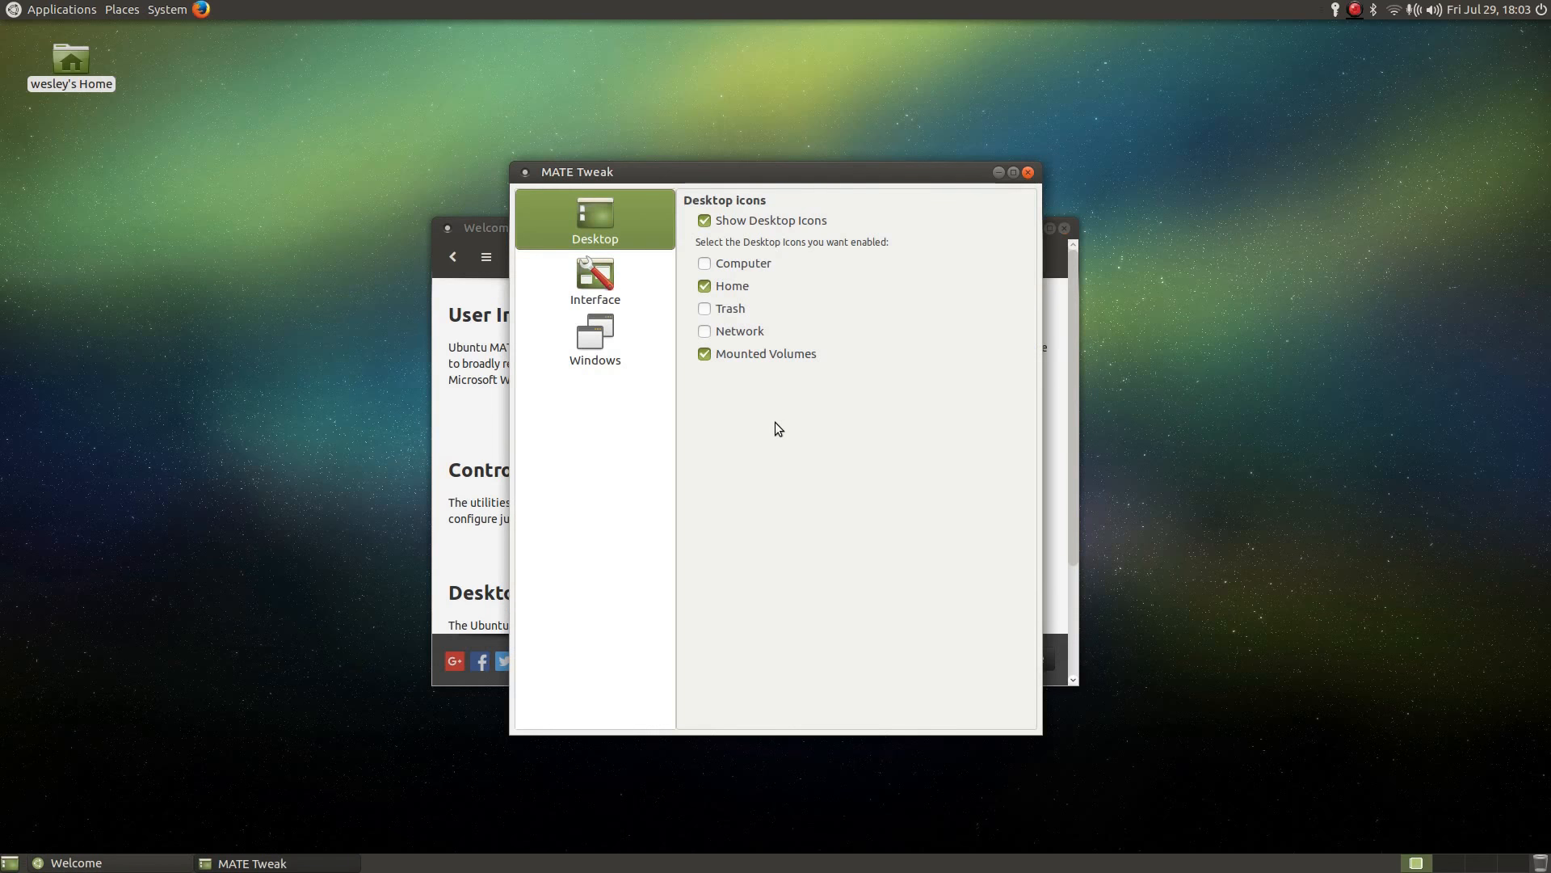
drag(649, 168, 656, 166)
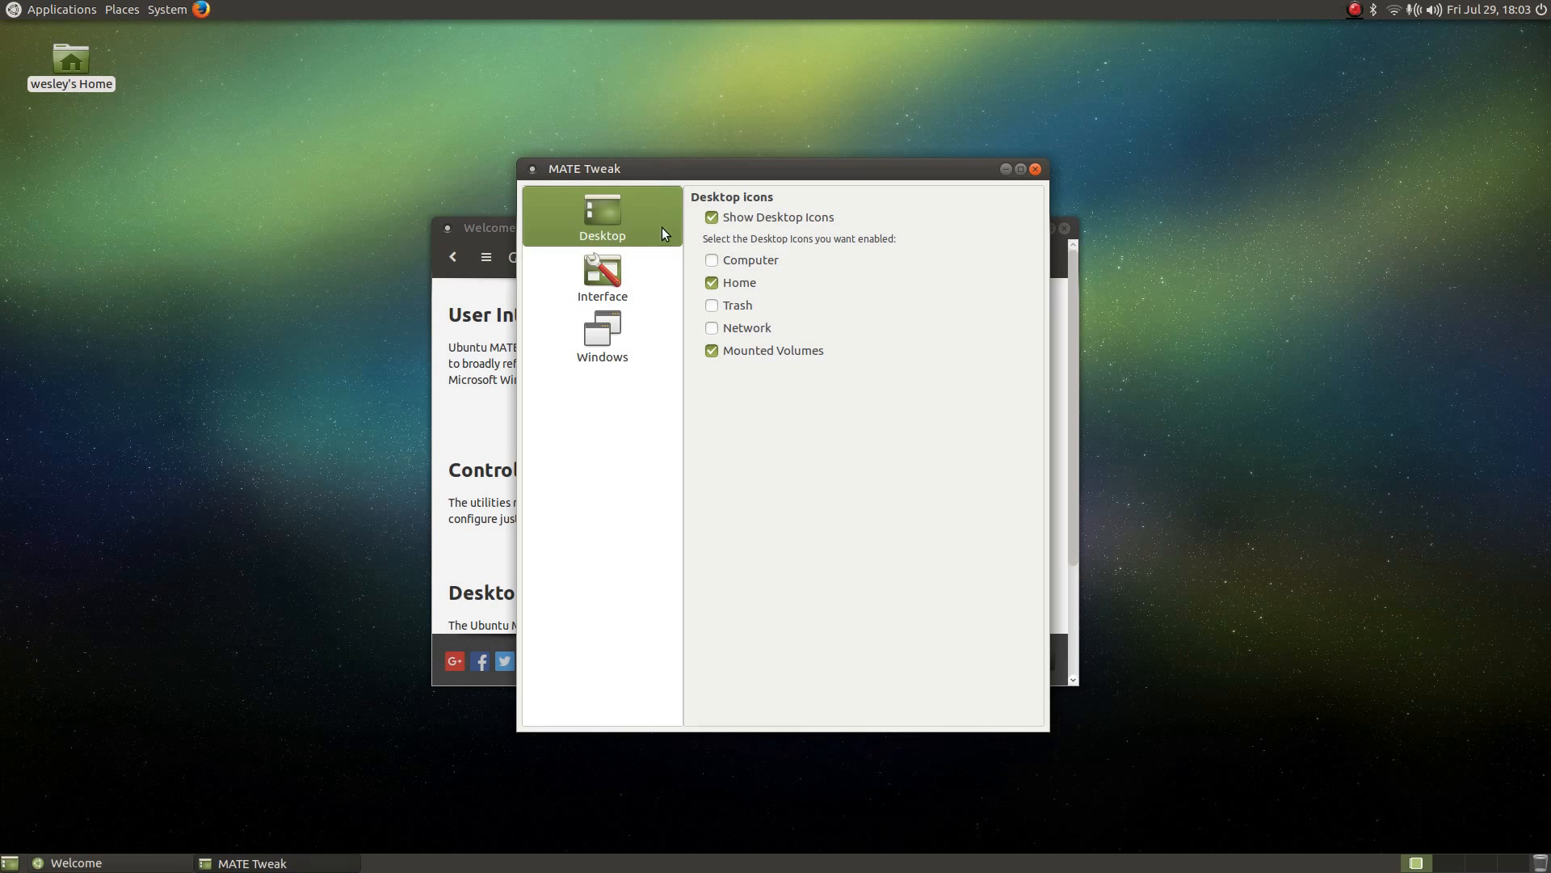
click(593, 287)
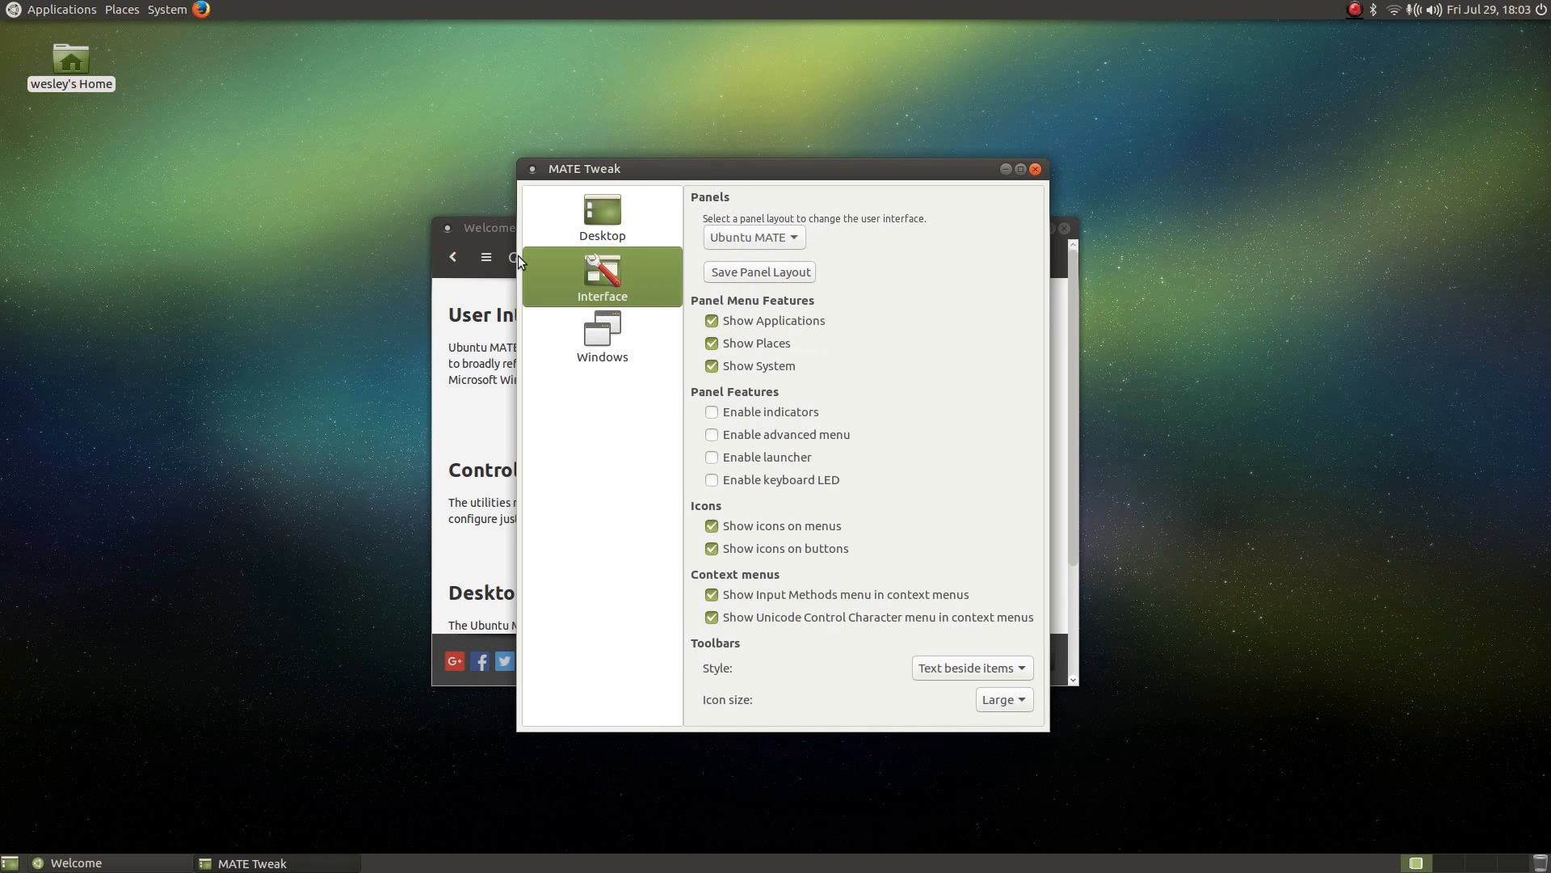
click(786, 242)
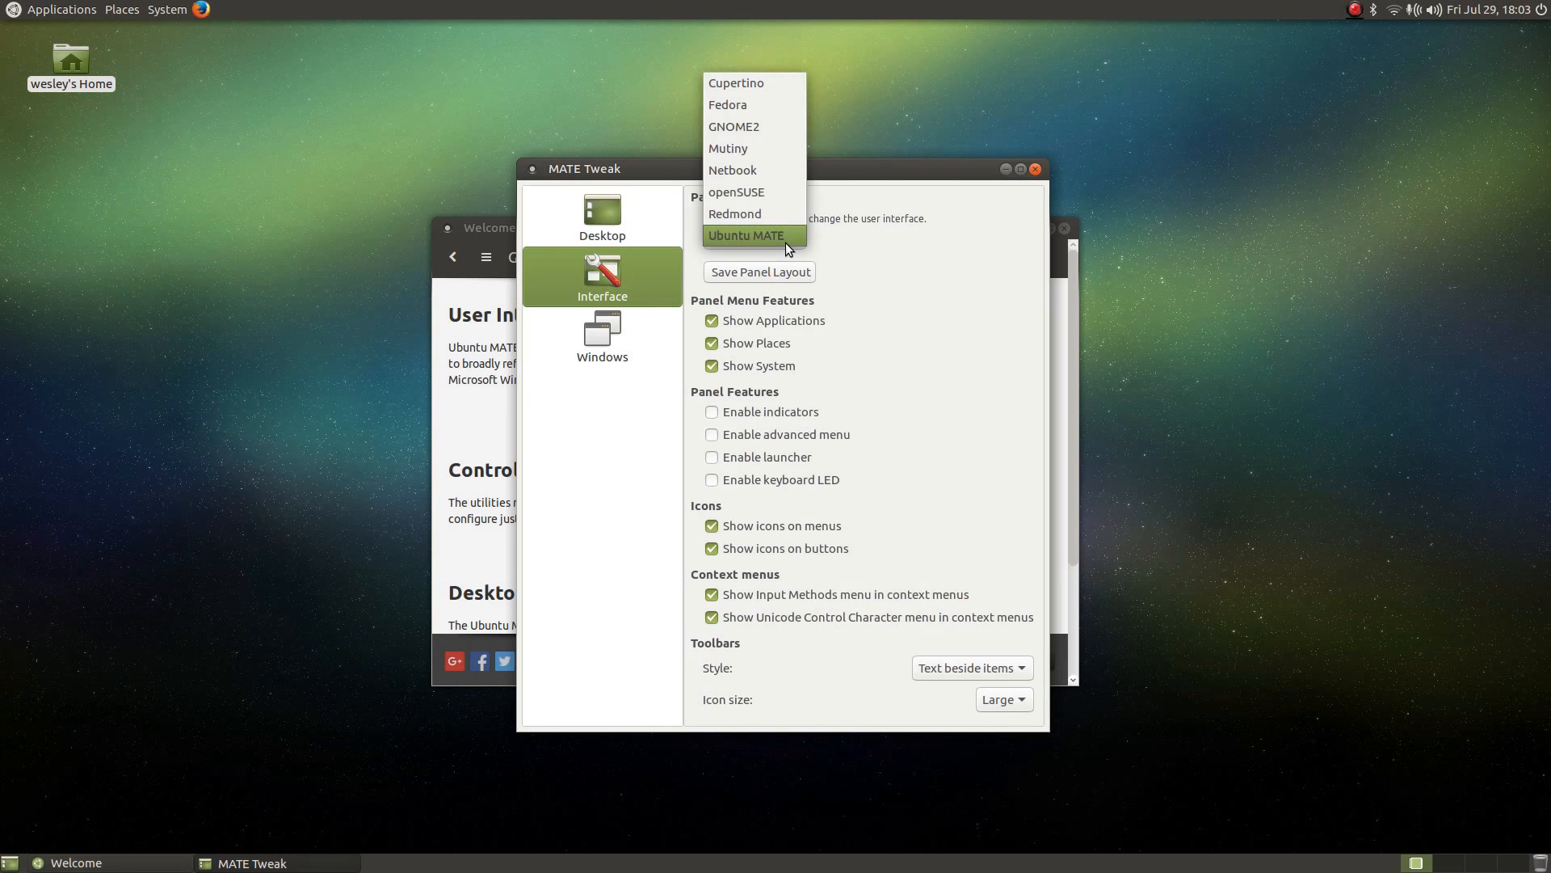
click(755, 214)
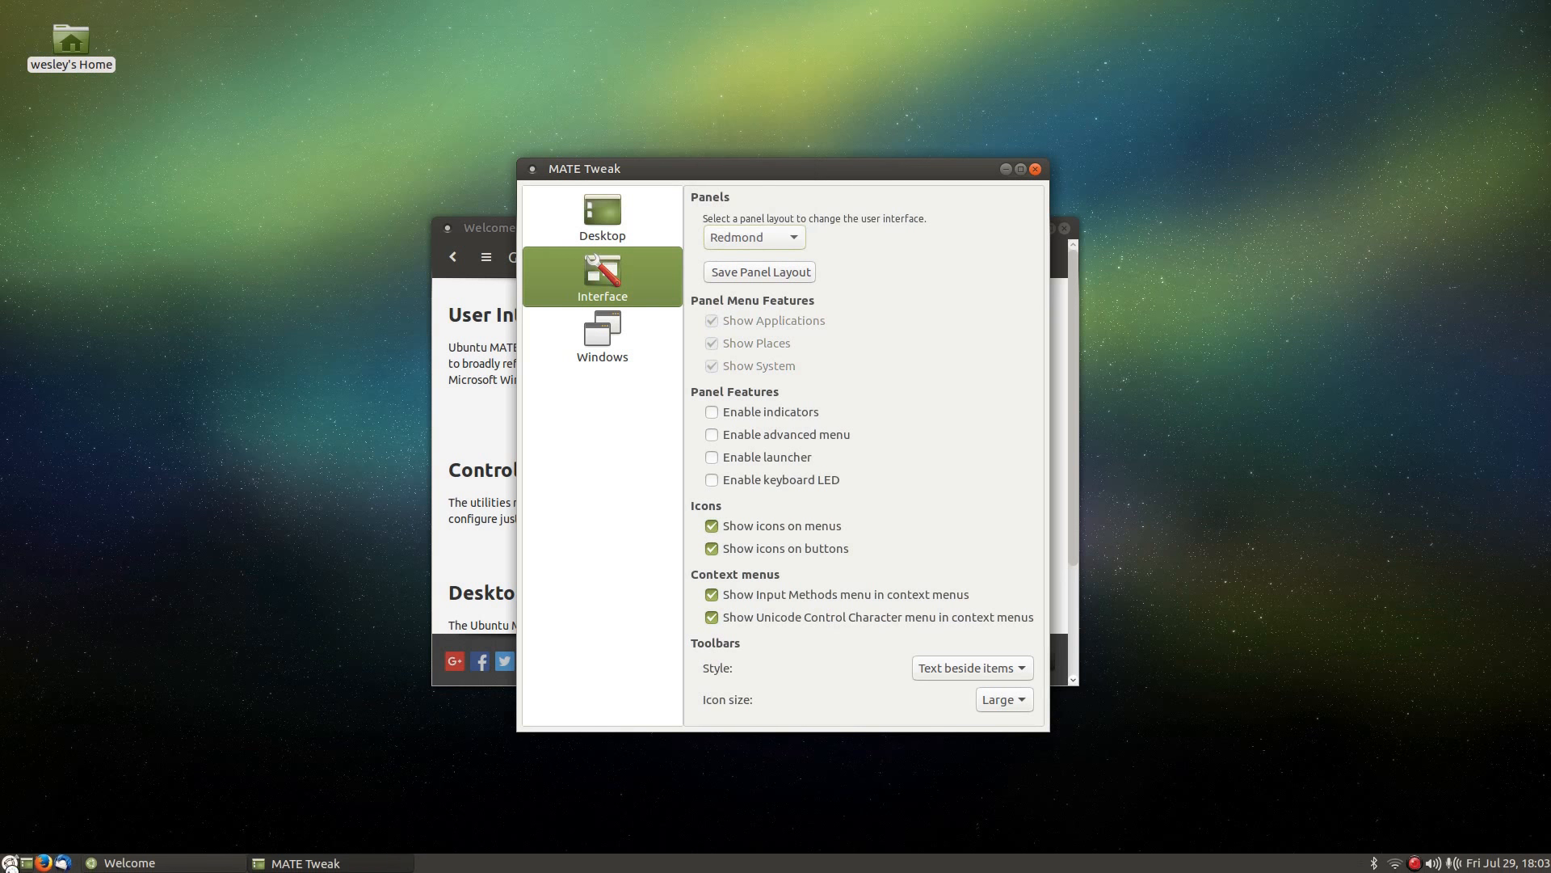
click(10, 862)
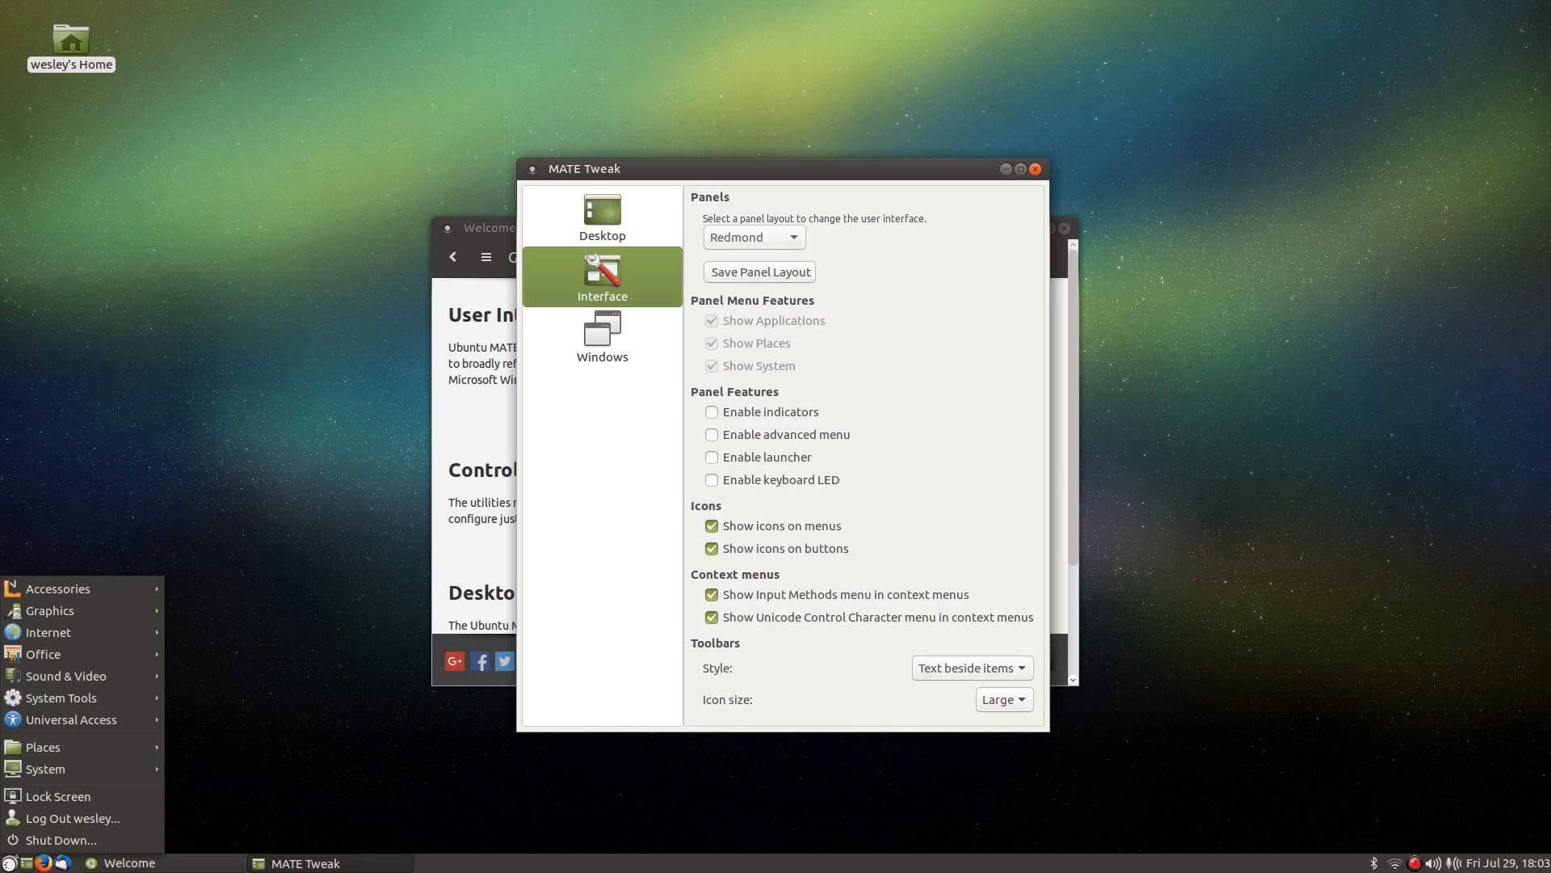
click(10, 861)
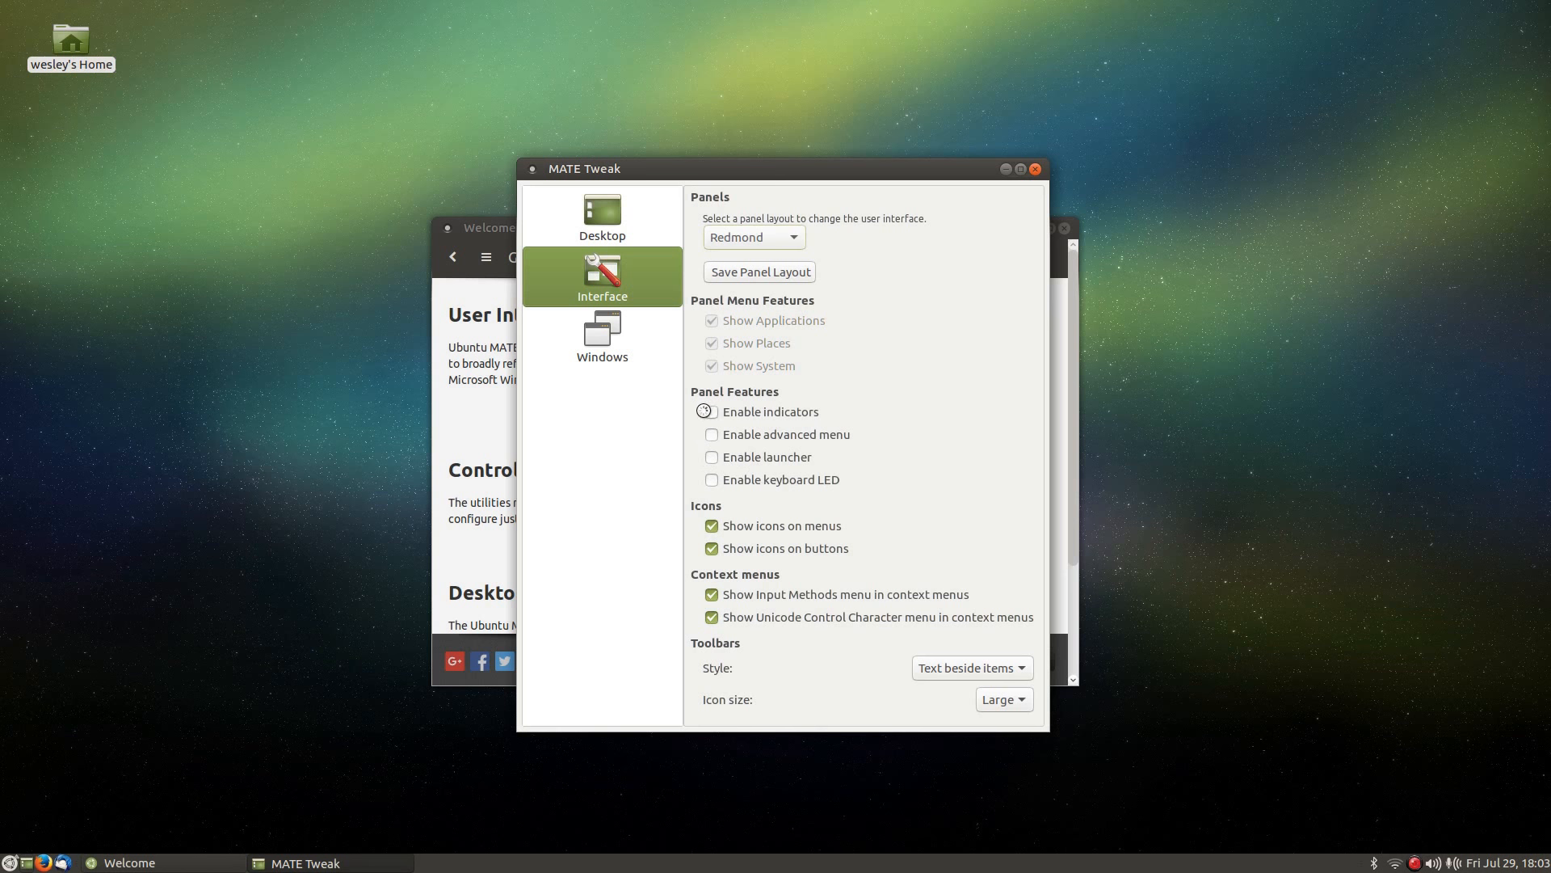
- Enable the advanced menu panel feature, bring MATE Tweak back in front of Welcome, and preview the new menu
click(711, 436)
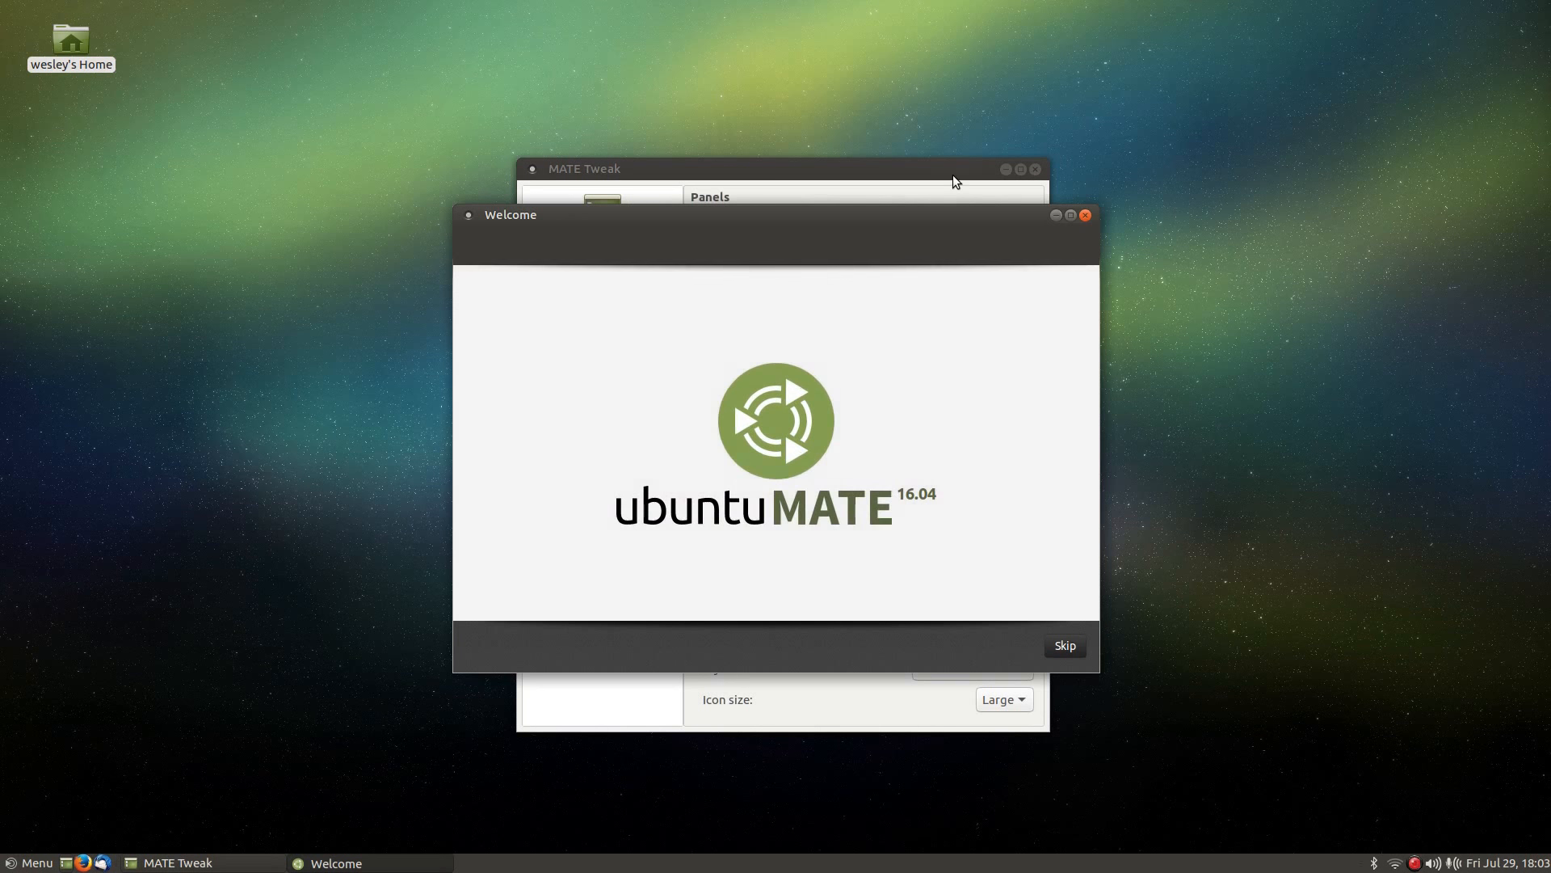
click(952, 175)
click(13, 863)
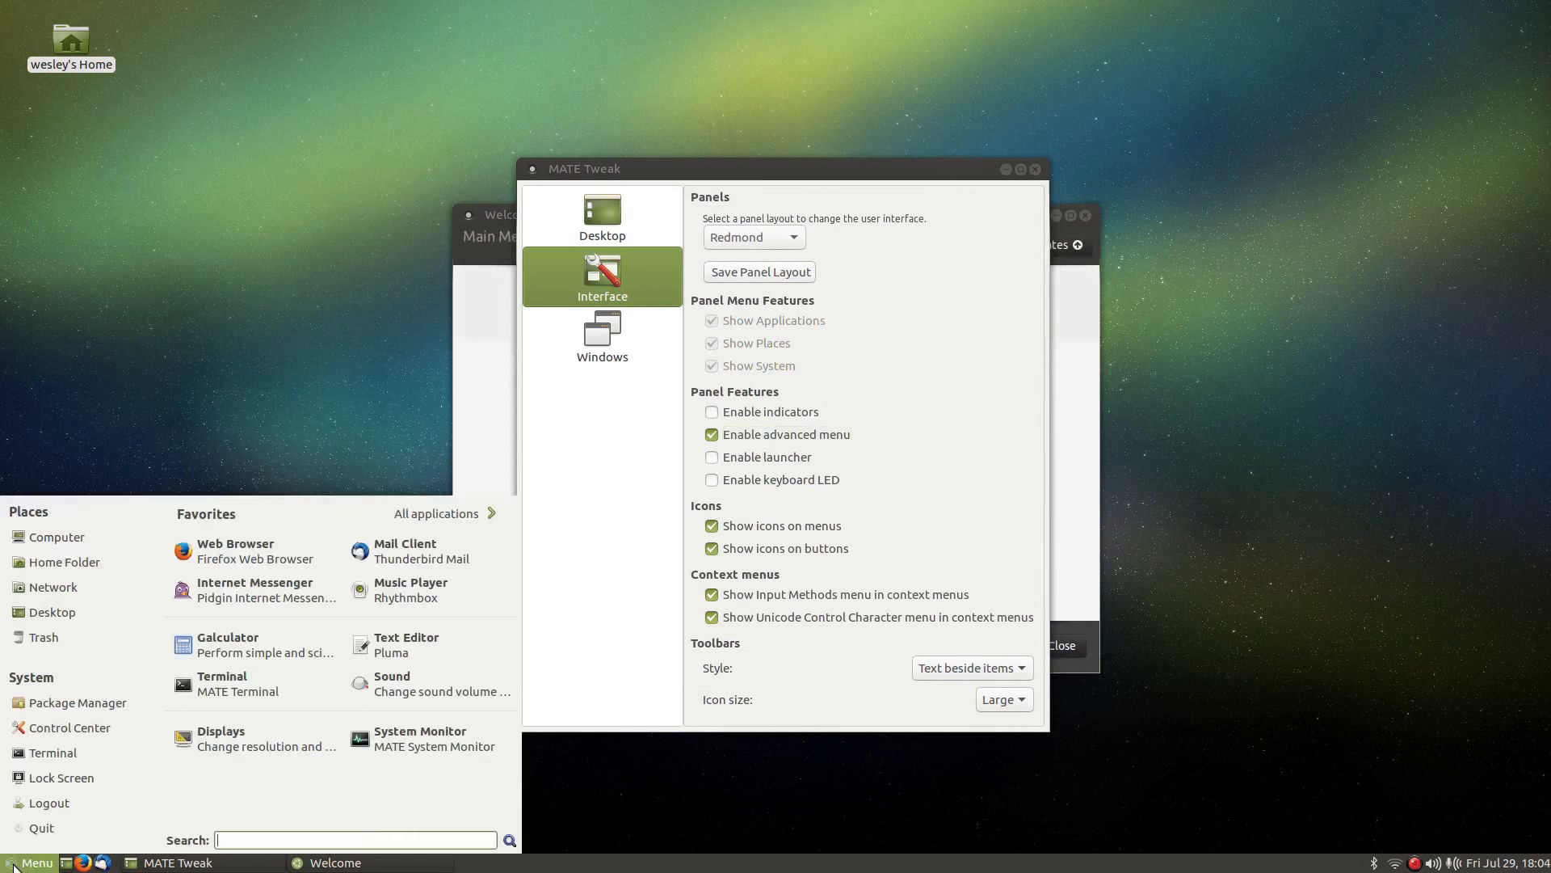
click(13, 865)
click(13, 864)
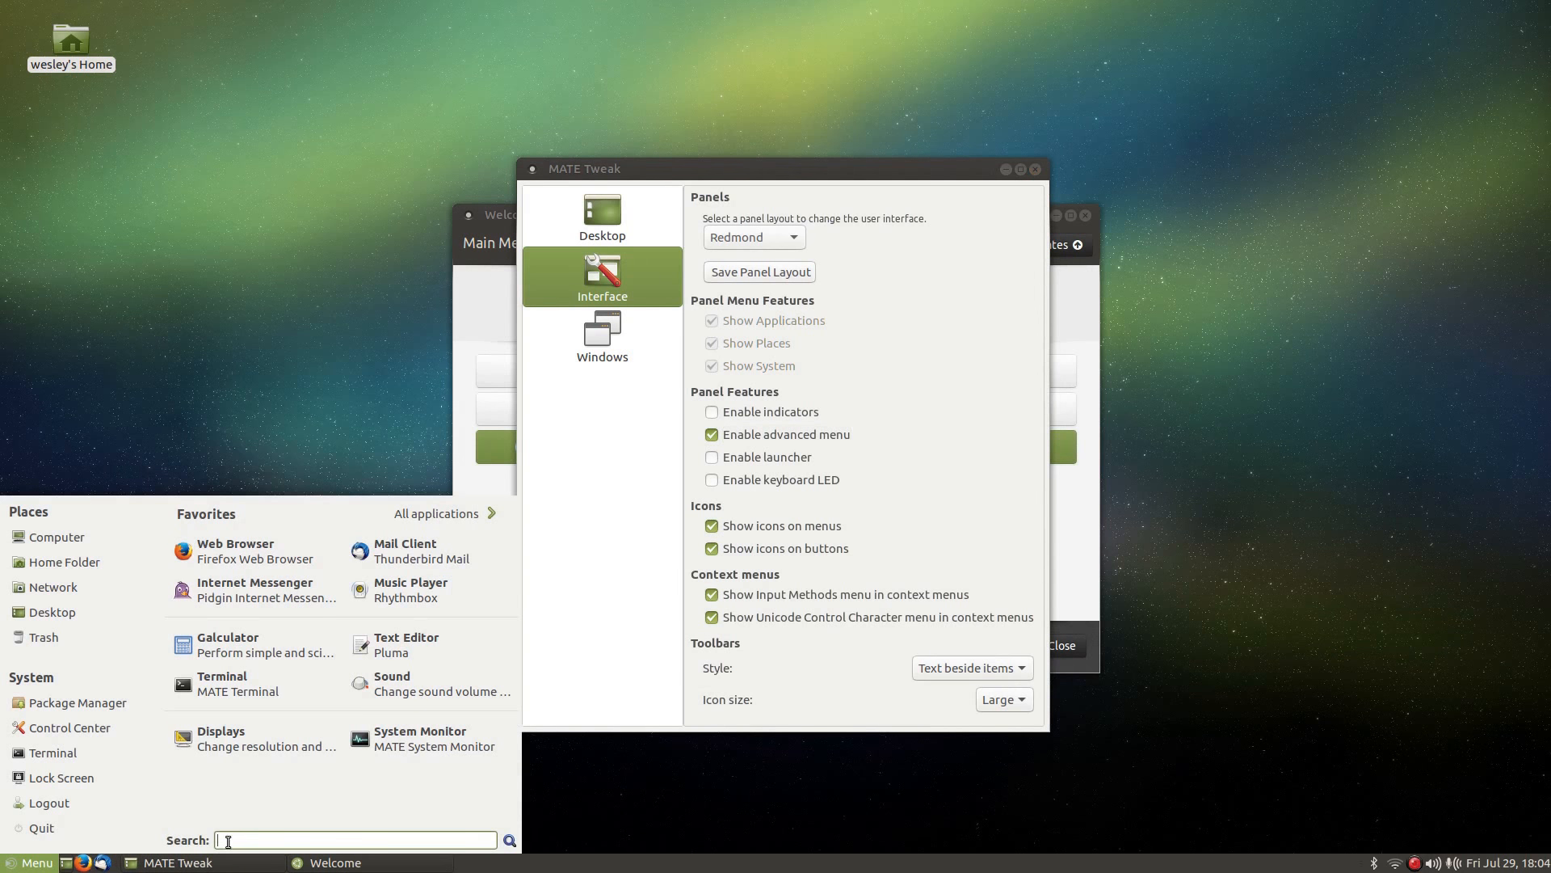
click(39, 863)
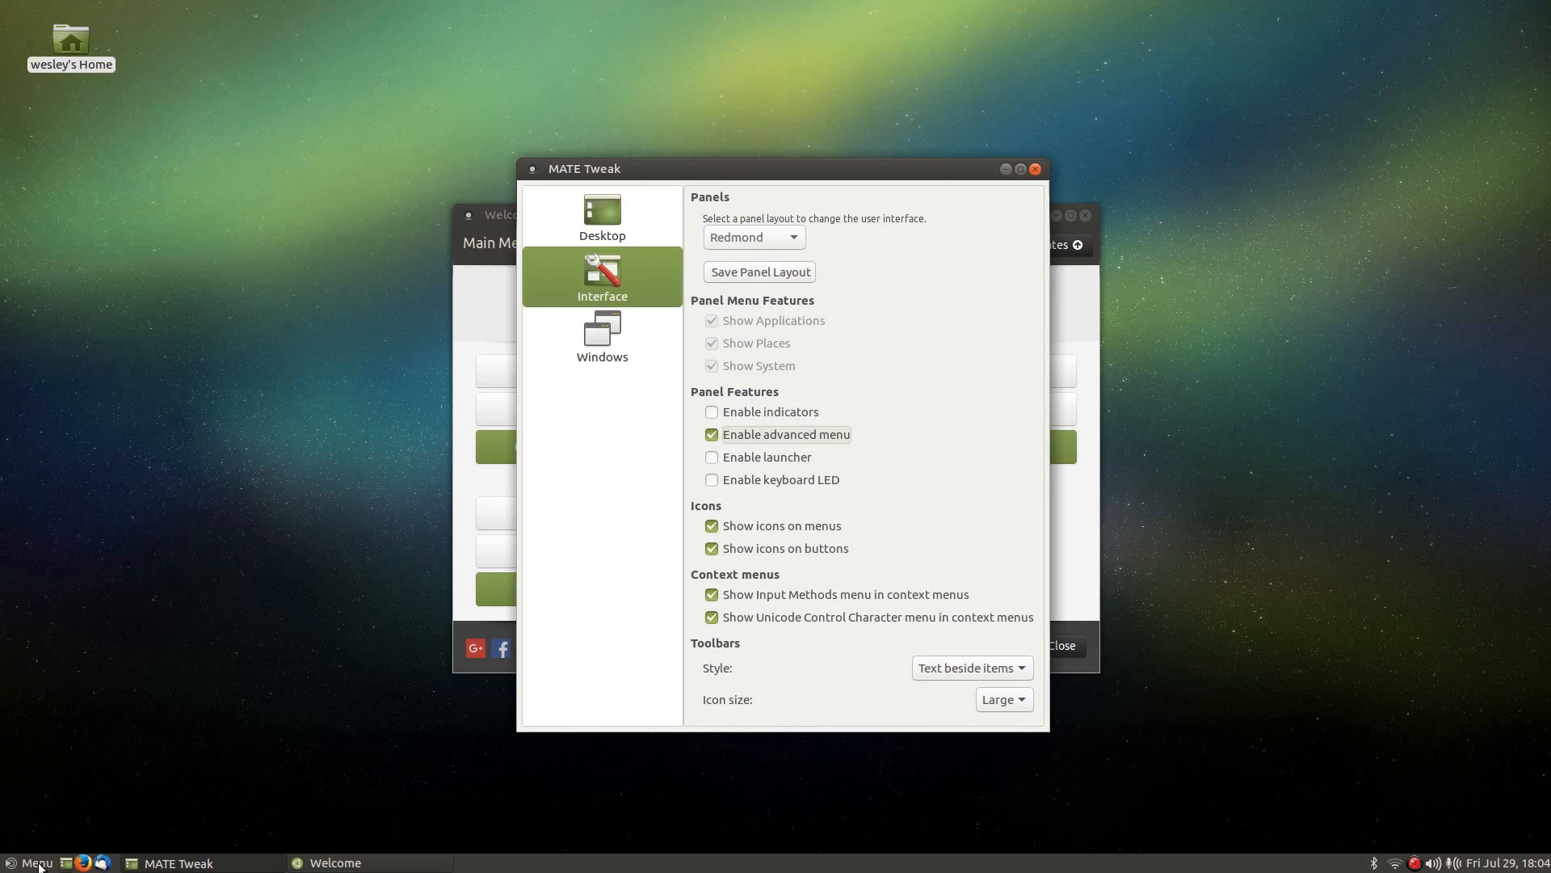
- Try the advanced menu's search with "fire", clear the search text and close the menu
click(38, 865)
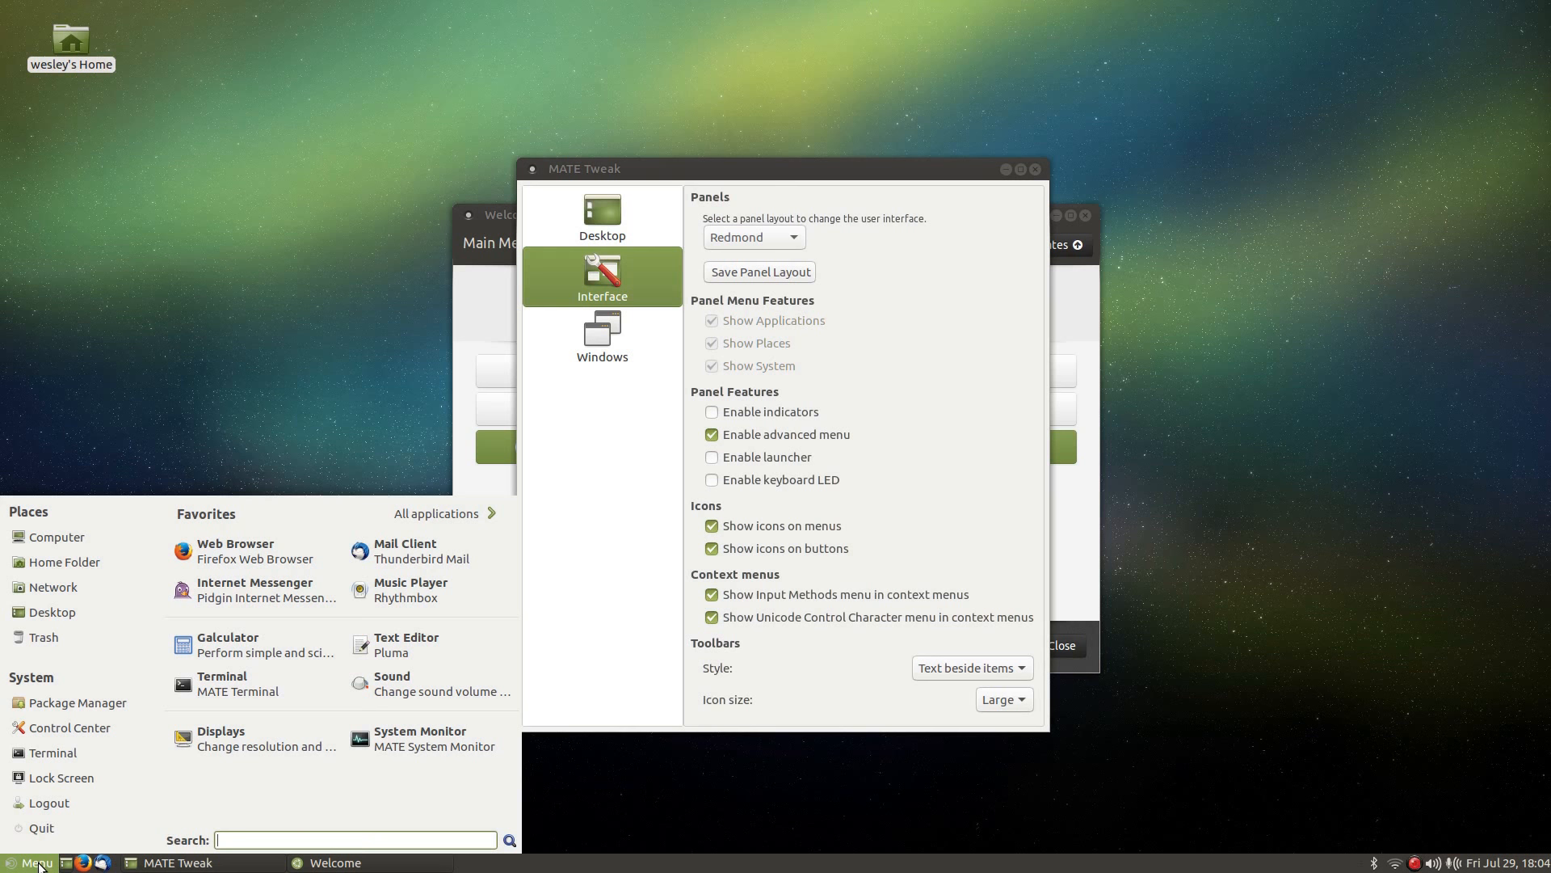
text(fire)
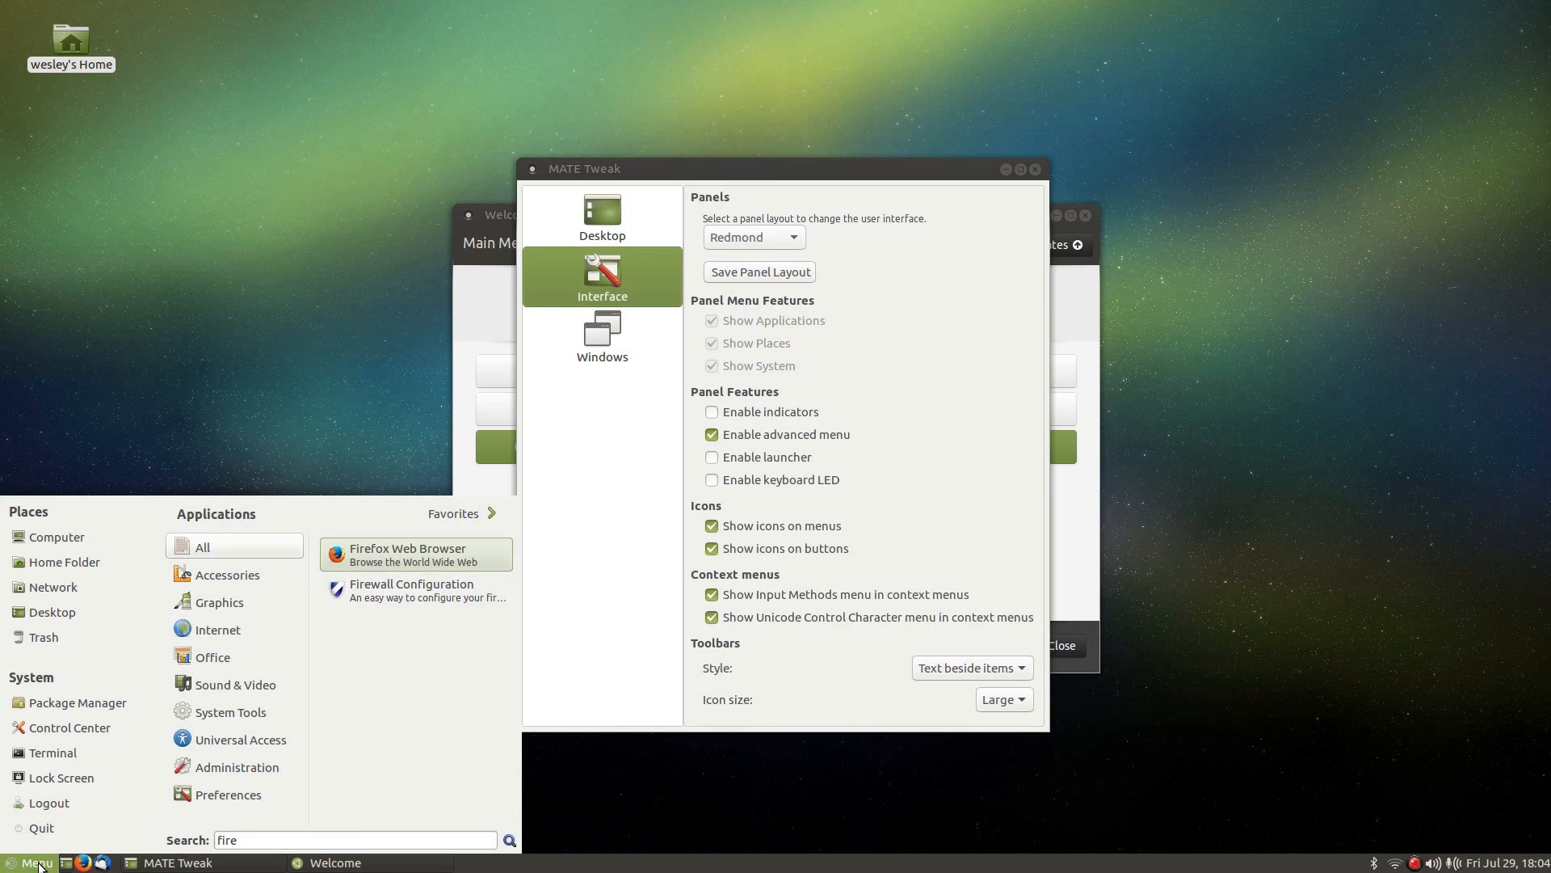
key(BackSpace)
key(BackSpace)
key(BackSpace)
key(BackSpace)
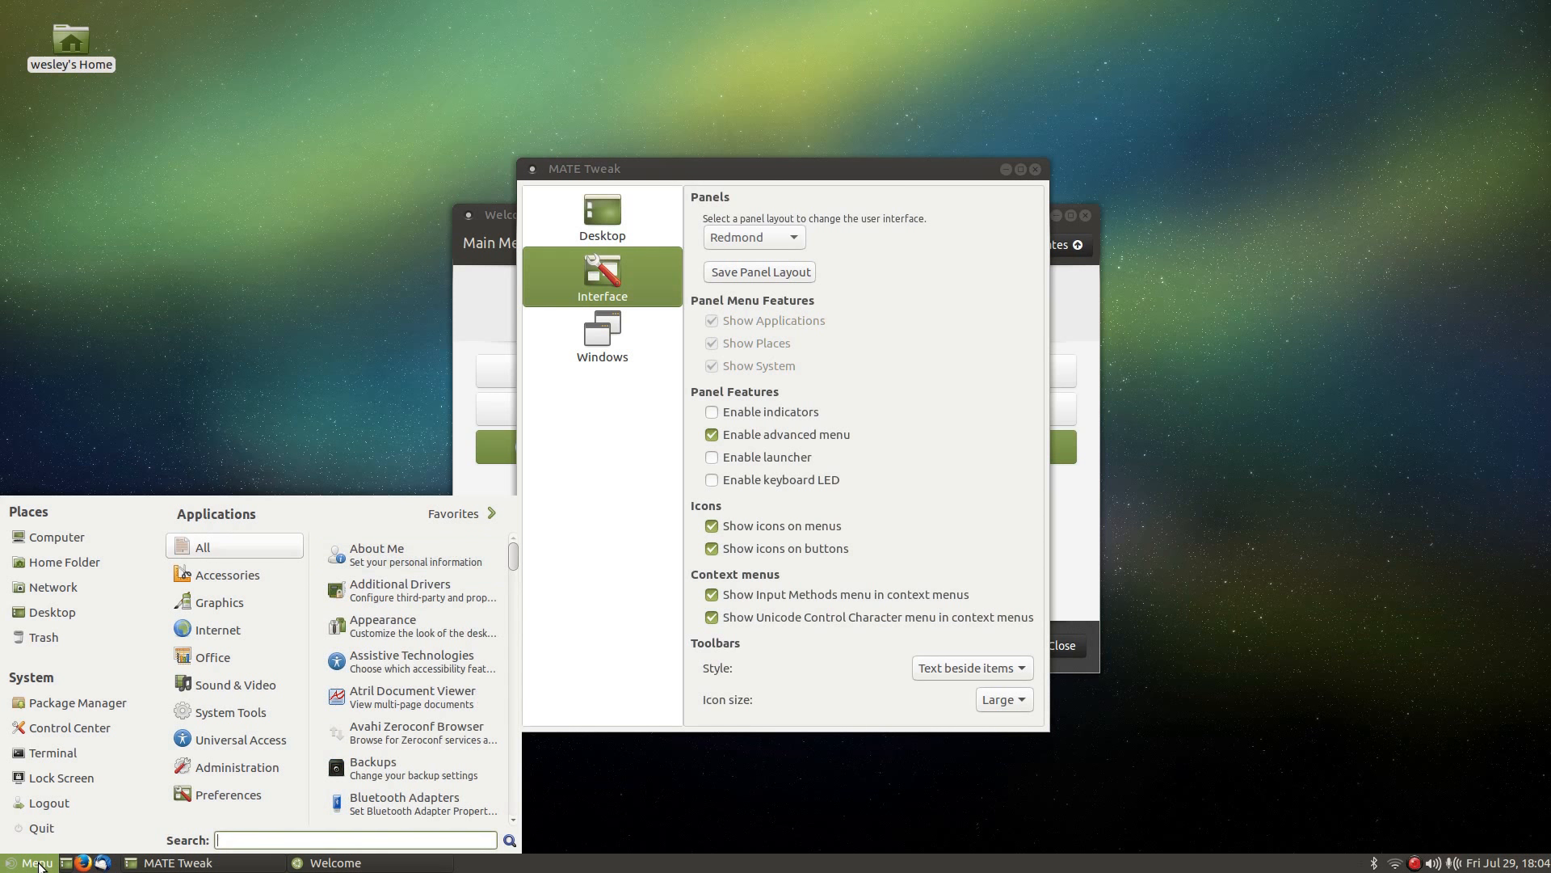
click(37, 863)
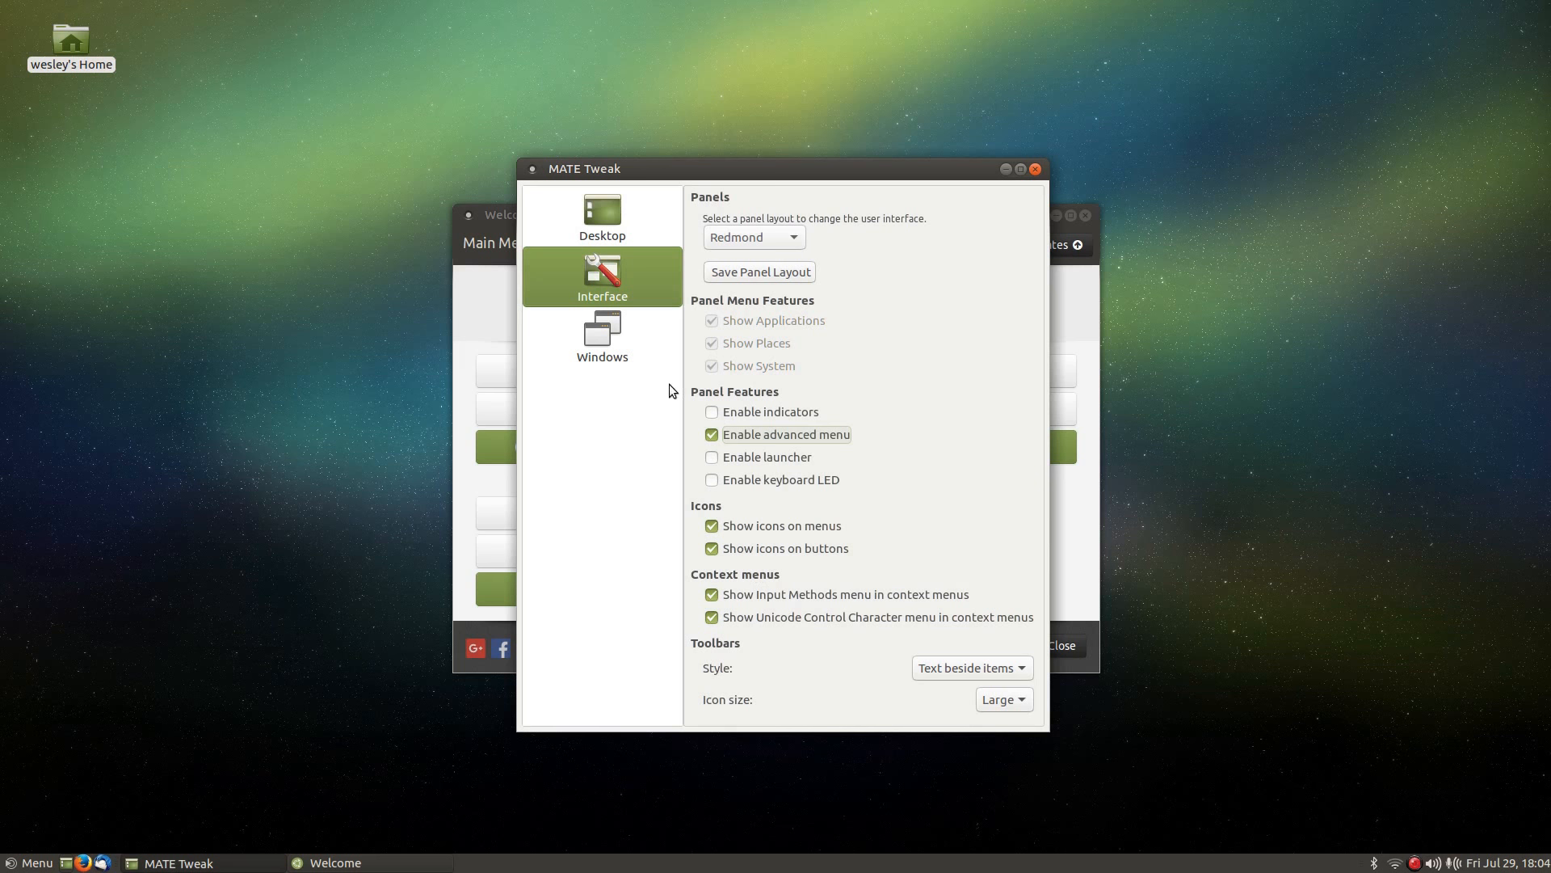
- Review MATE Tweak's Windows settings and window manager choices, keep Marco (Software compositor), check the Desktop icon options and close MATE Tweak
click(614, 342)
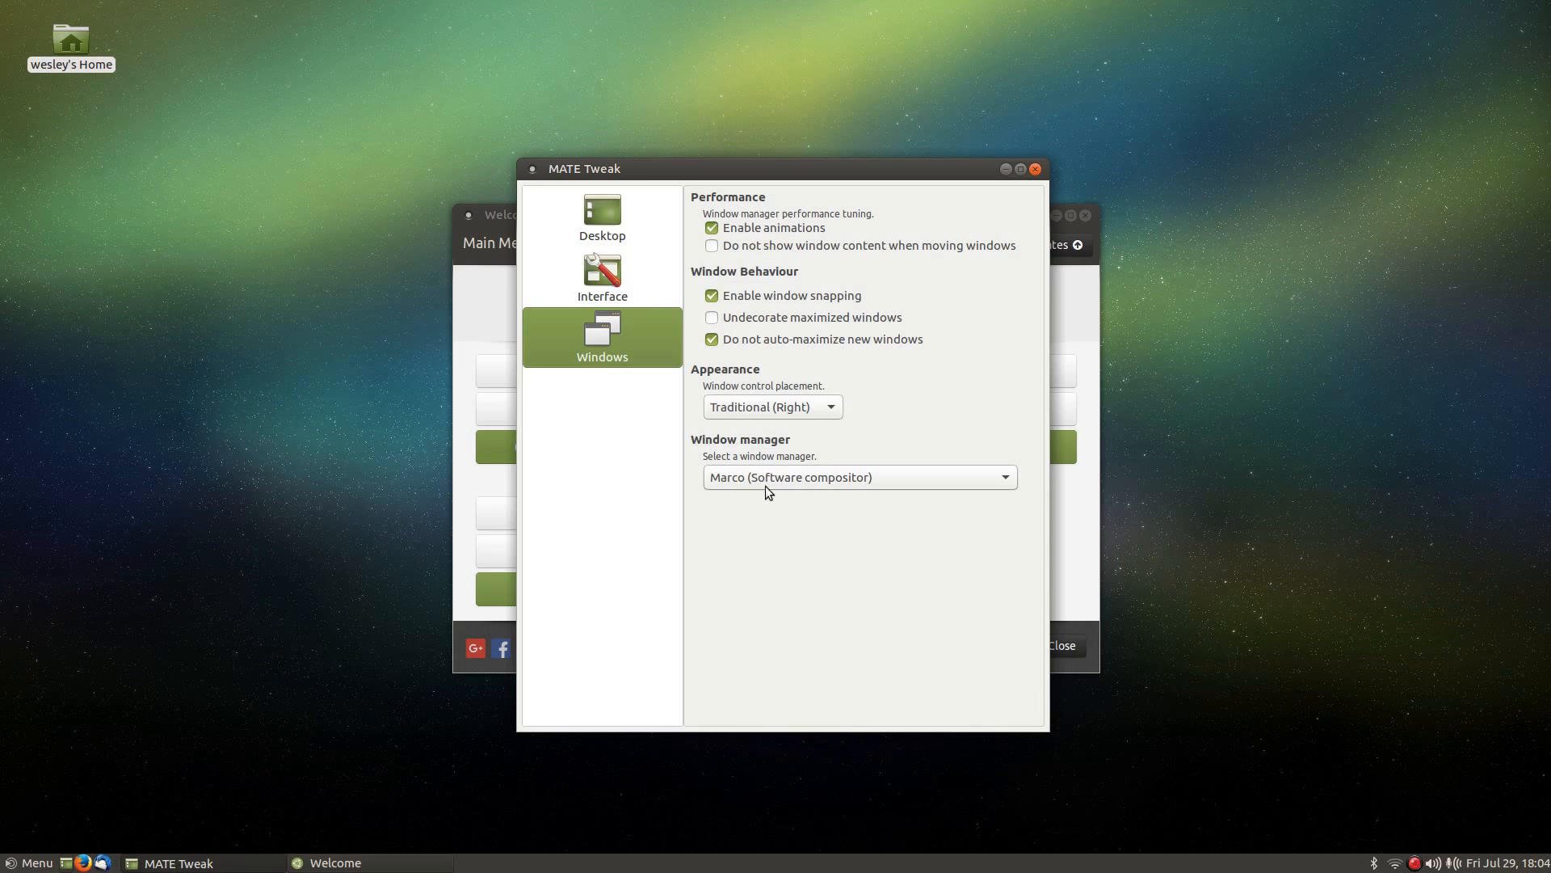
click(866, 477)
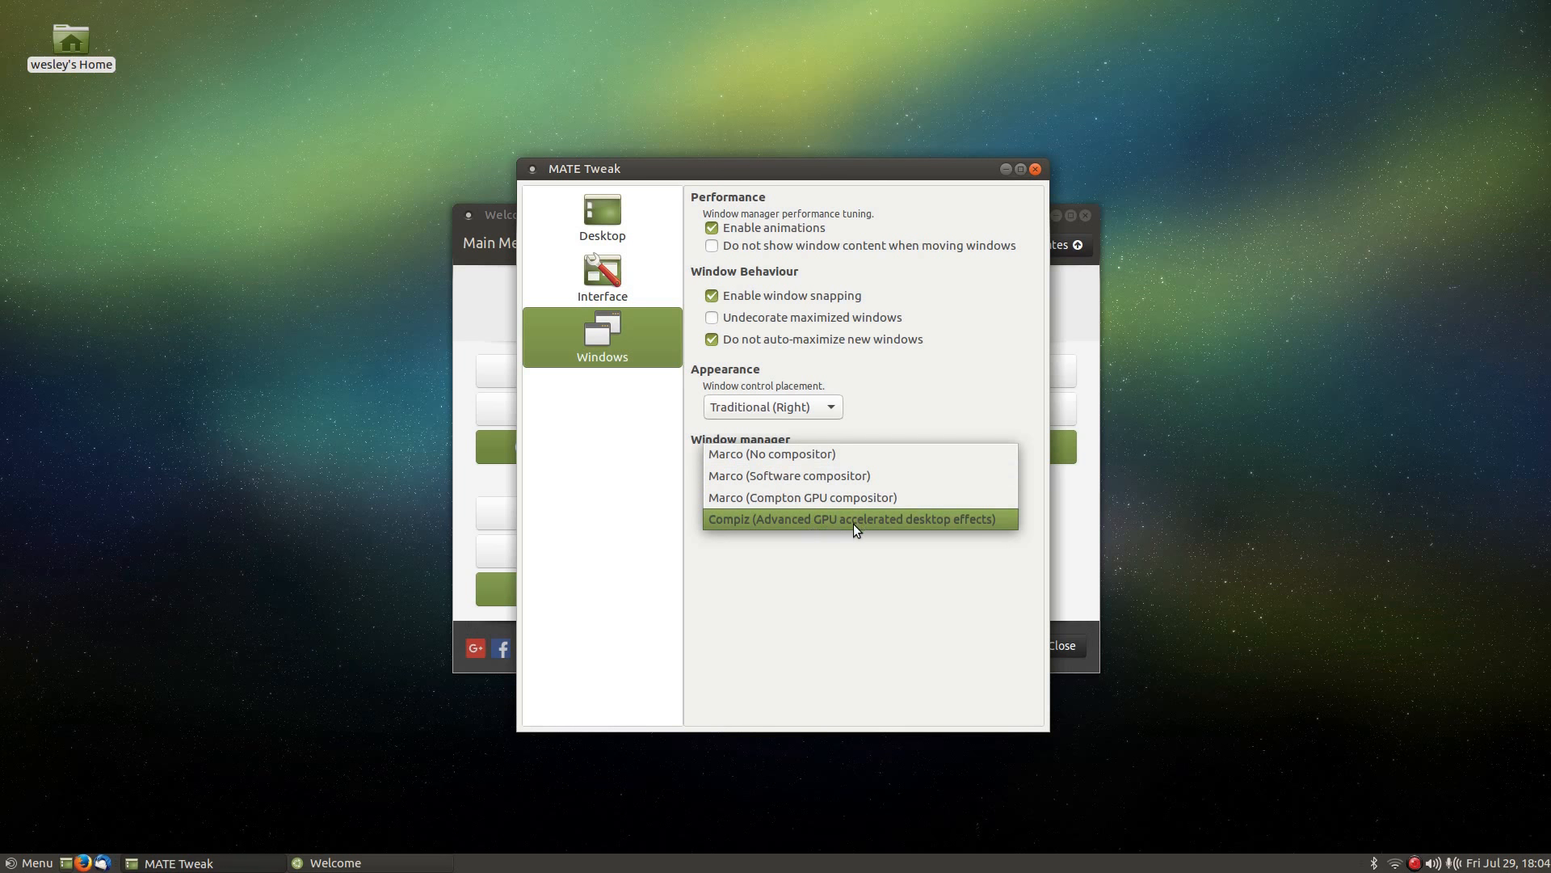
click(830, 478)
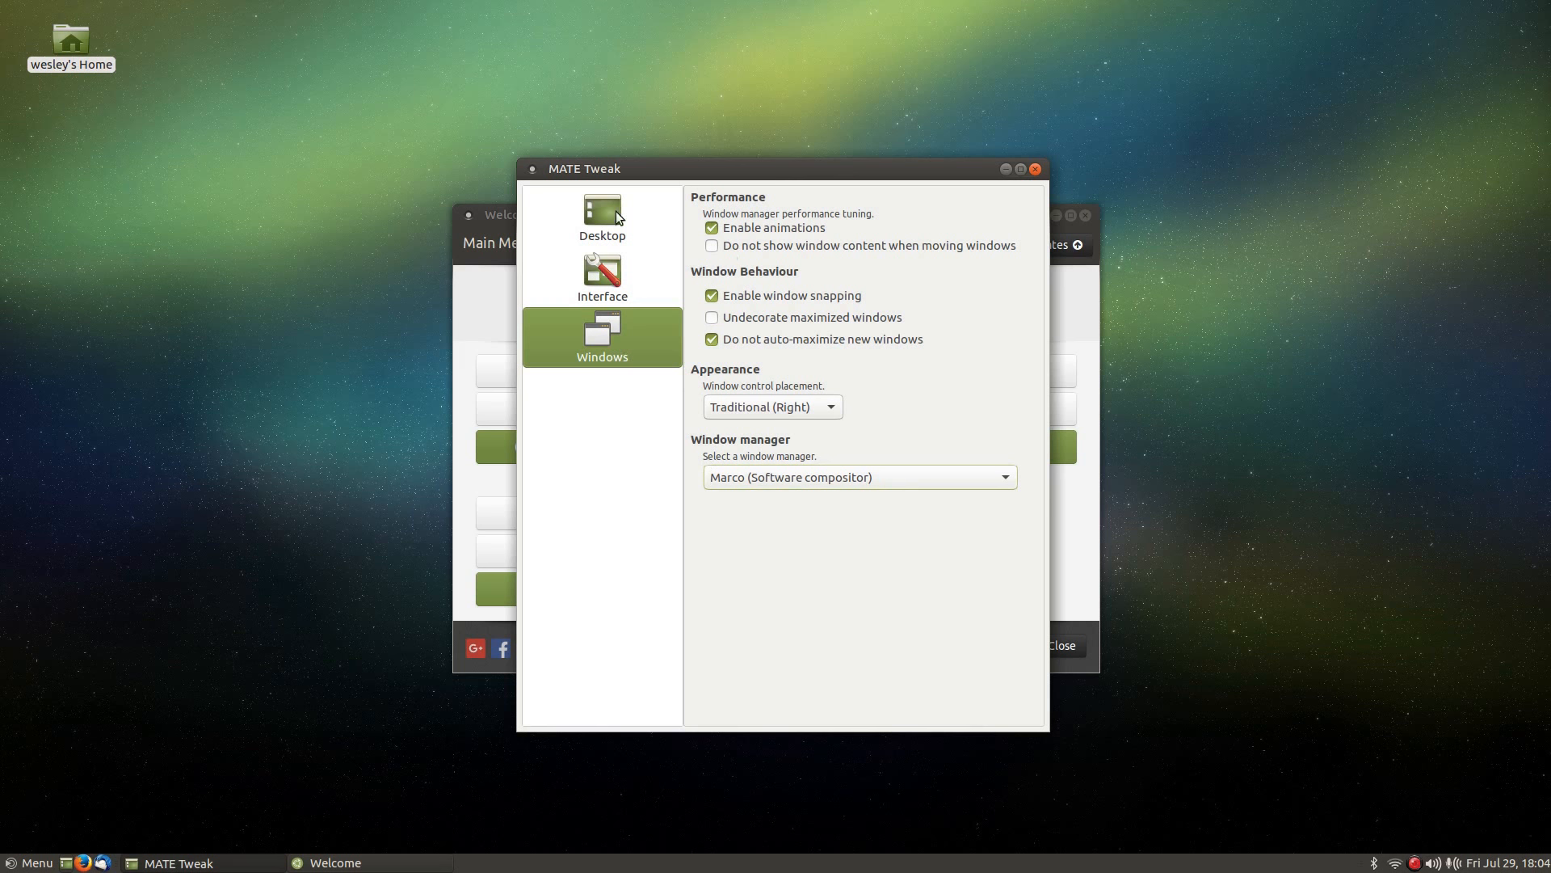
click(609, 286)
click(613, 235)
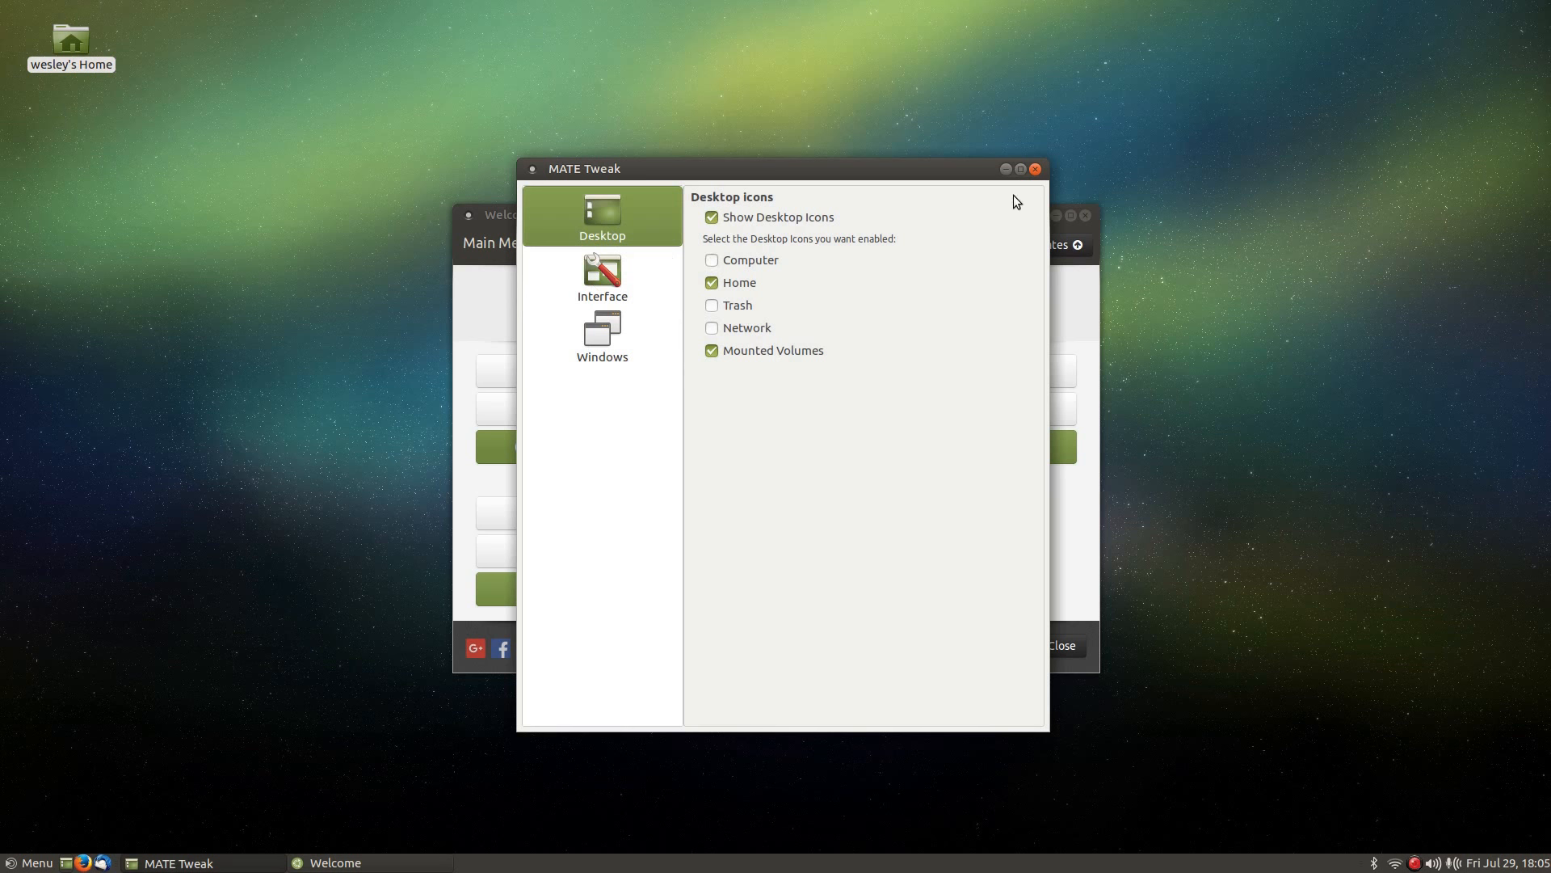
click(1036, 170)
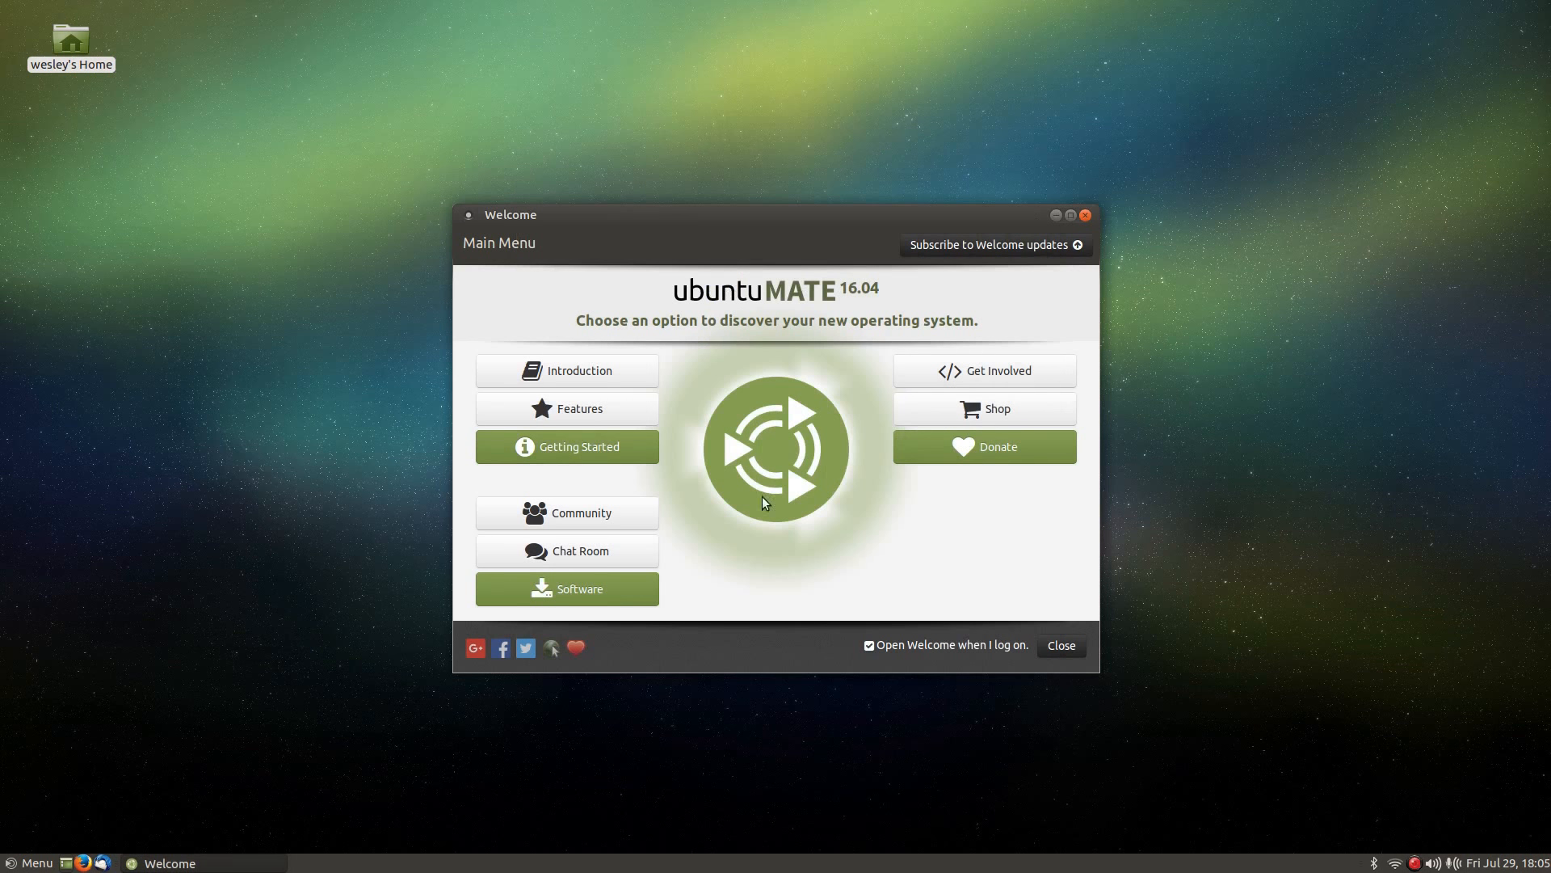
- Go through Getting Started's Optional Tasks to the Customization topic in Welcome and launch the Control Center from it
click(565, 457)
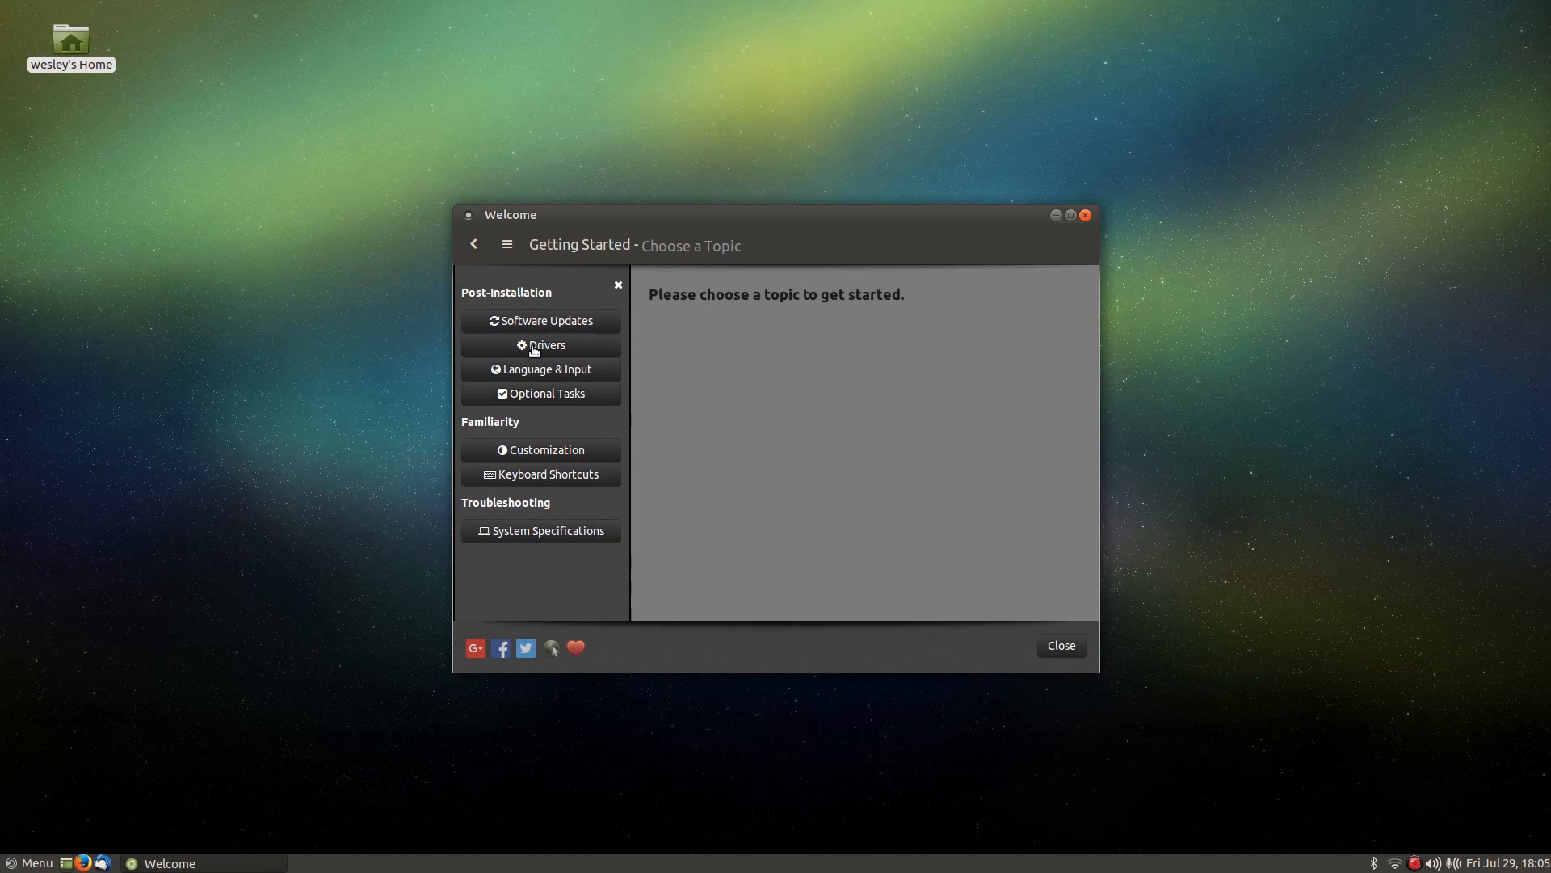
click(557, 402)
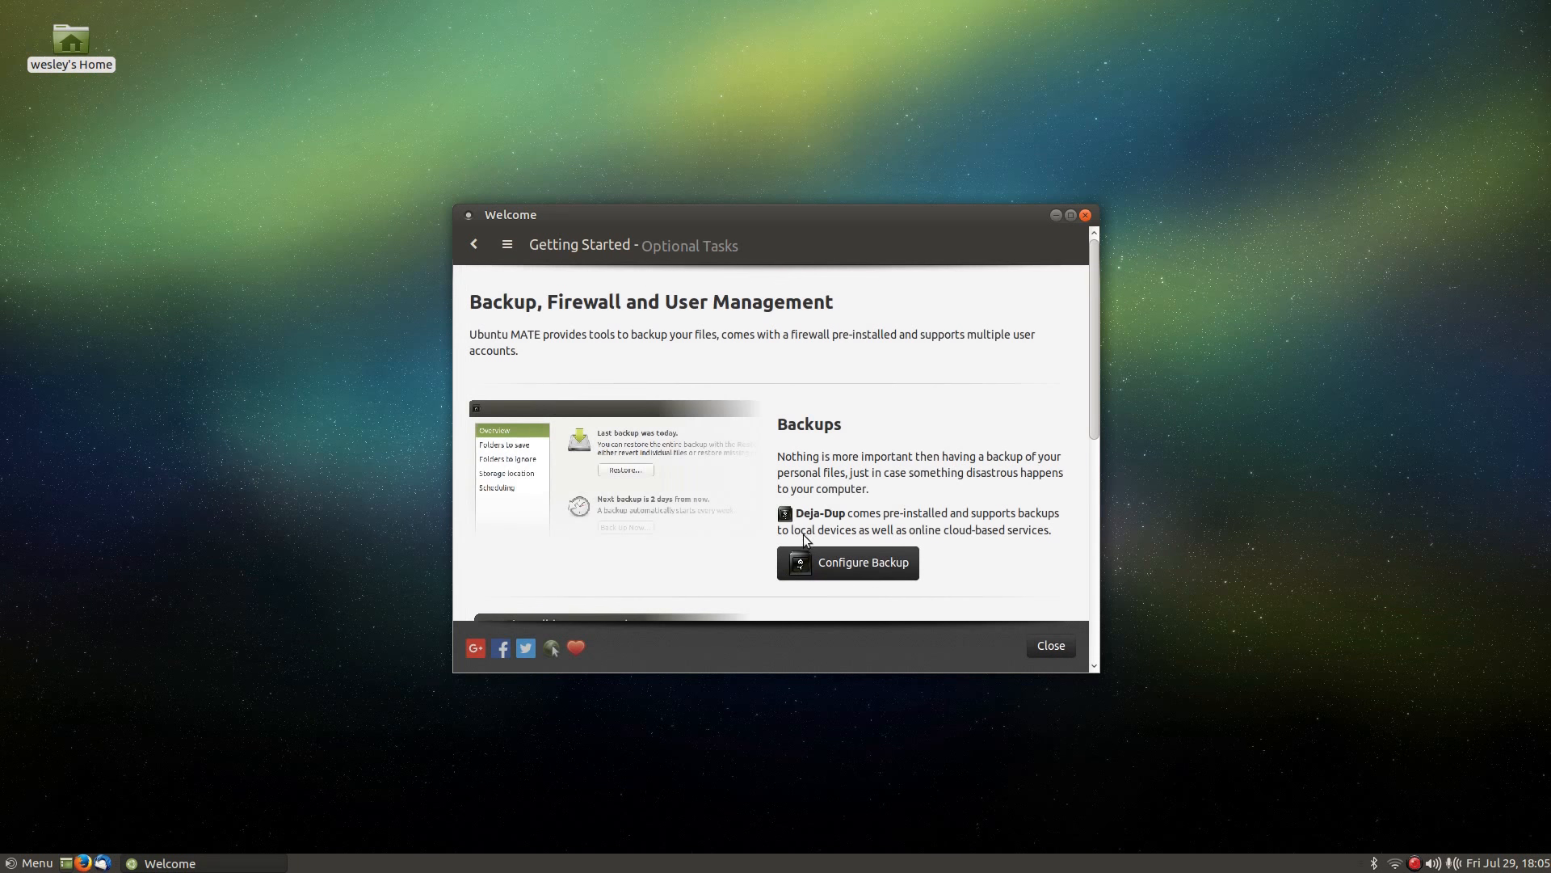
scroll(808, 534, down, 10)
click(900, 583)
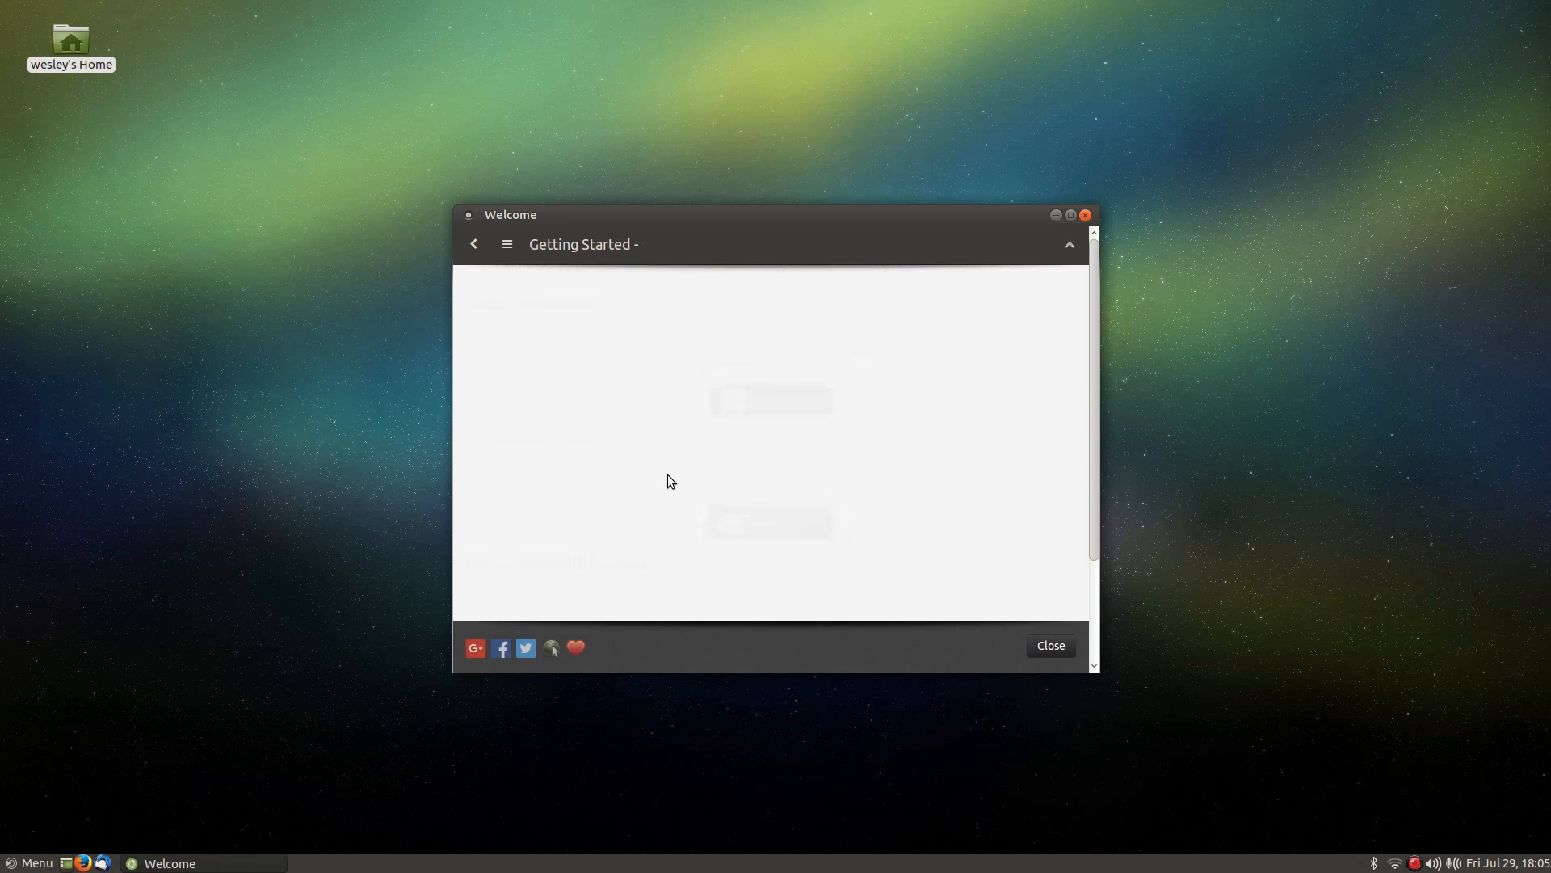
scroll(662, 474, down, 2)
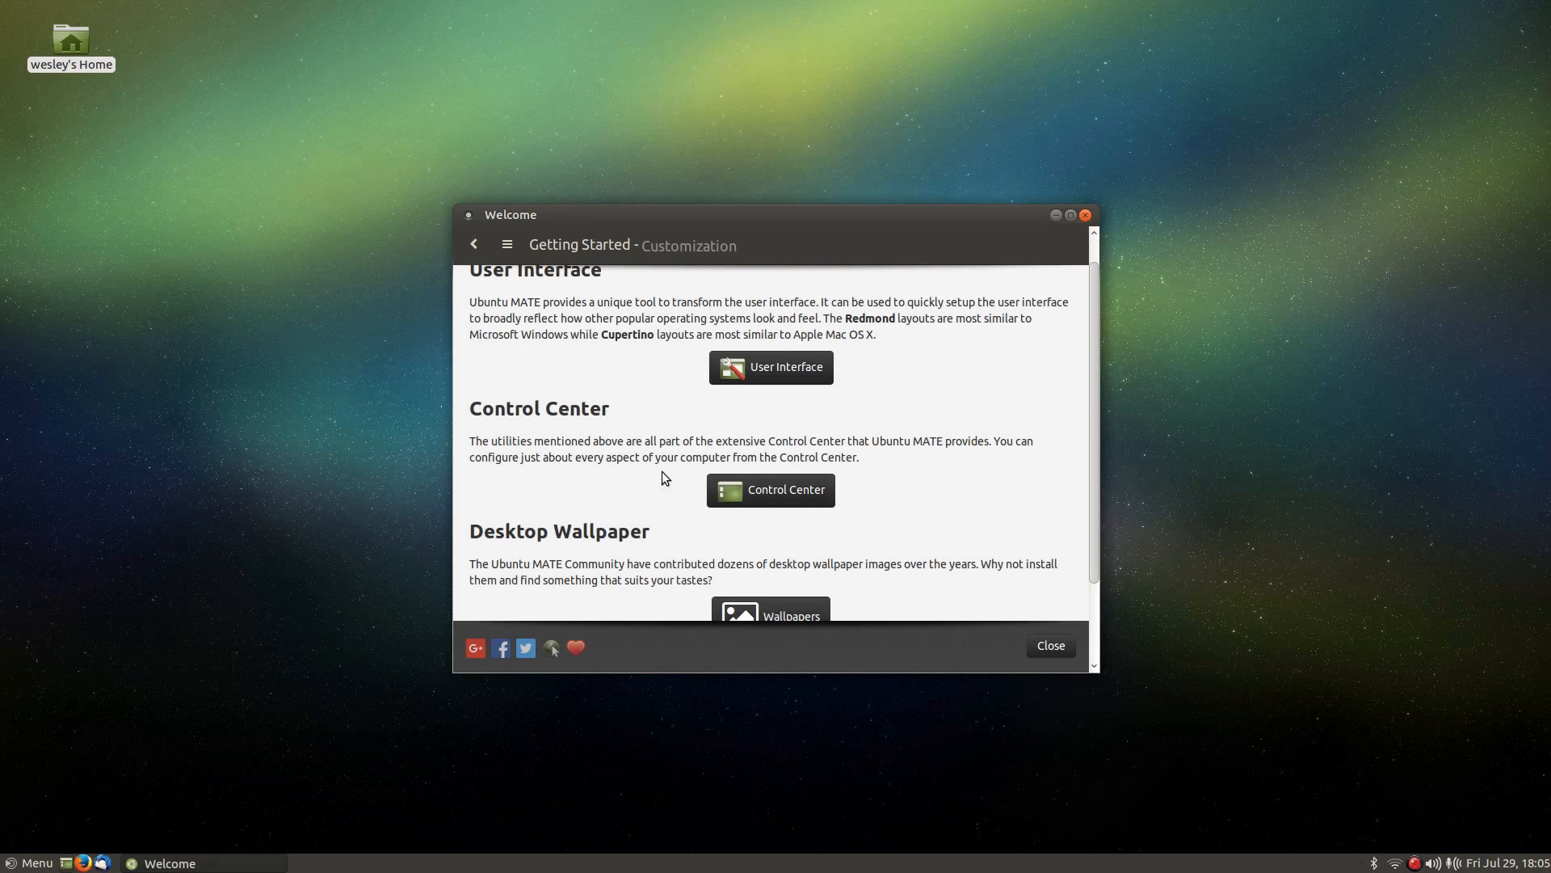
click(790, 453)
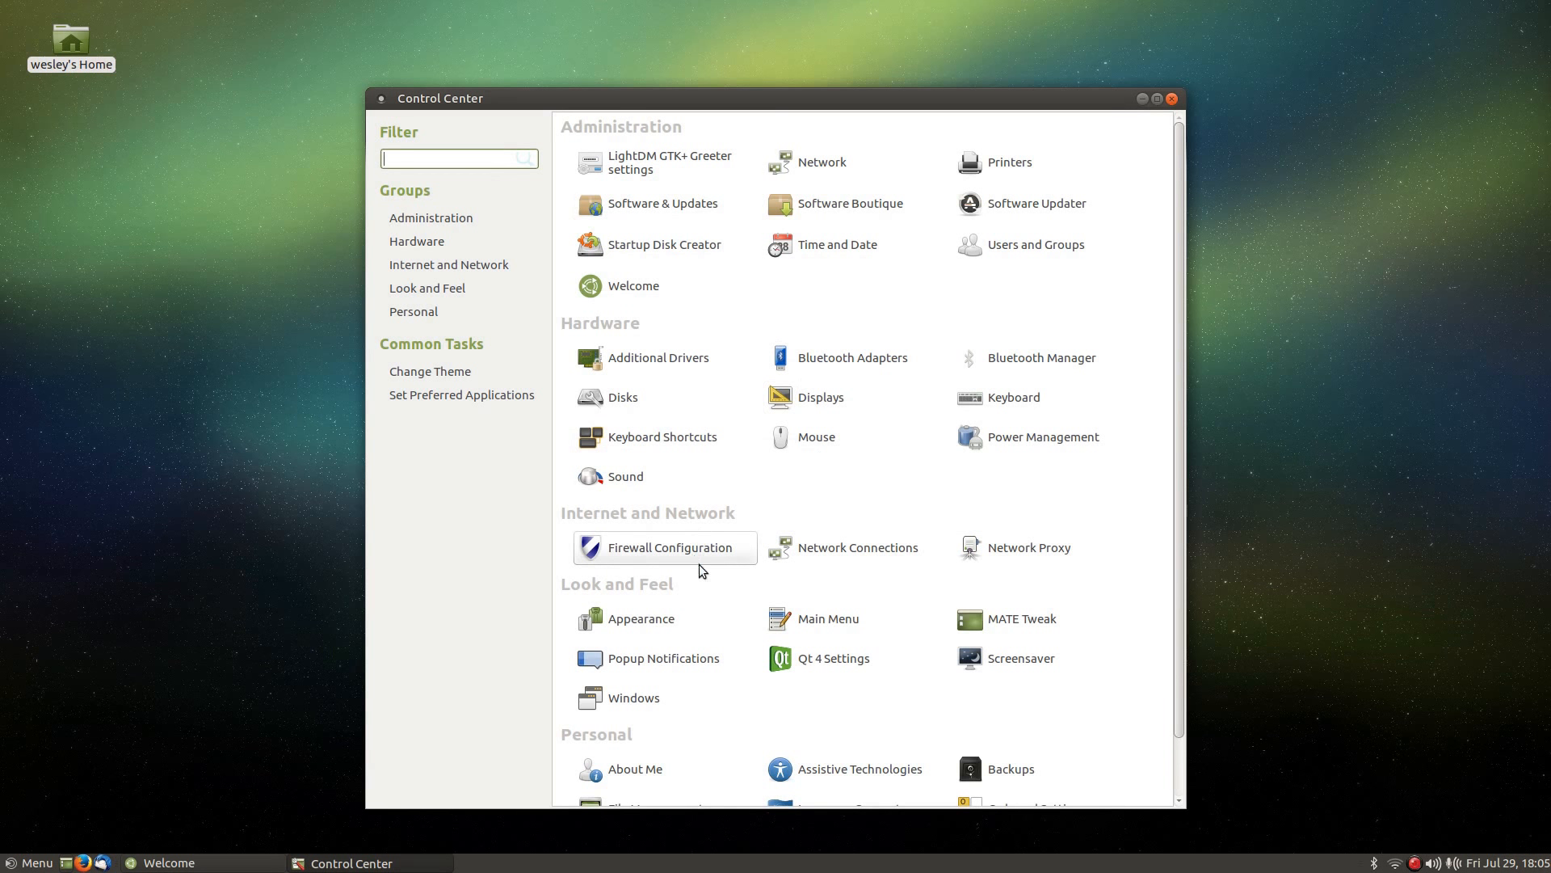
- Open the Appearance preferences from the Control Center, reposition their window and apply the Radiant-MATE theme
click(653, 627)
drag(359, 16, 612, 229)
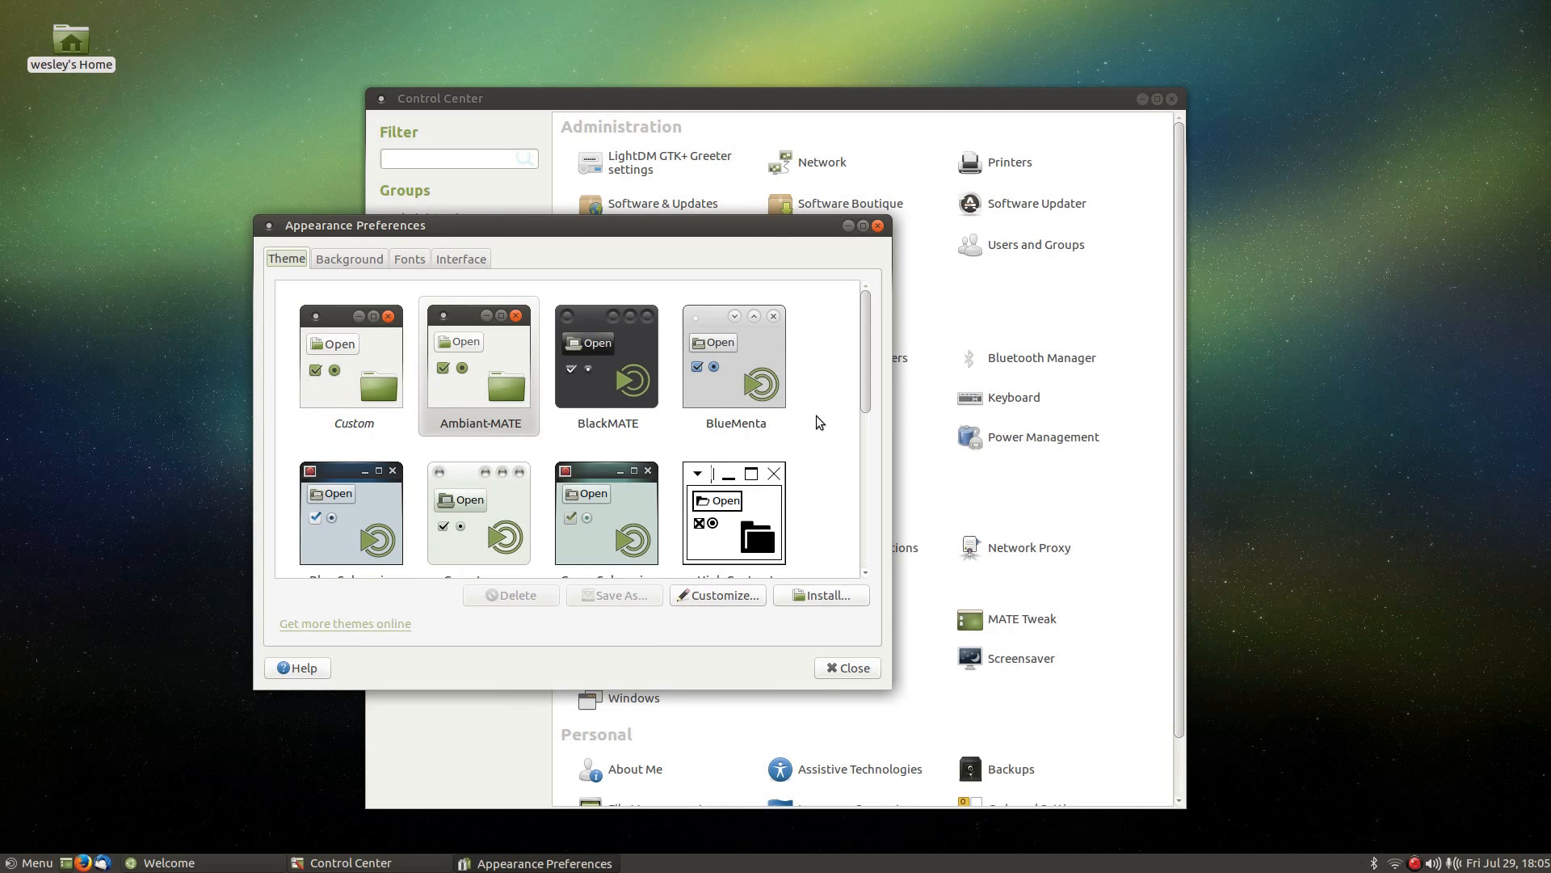
scroll(816, 416, down, 5)
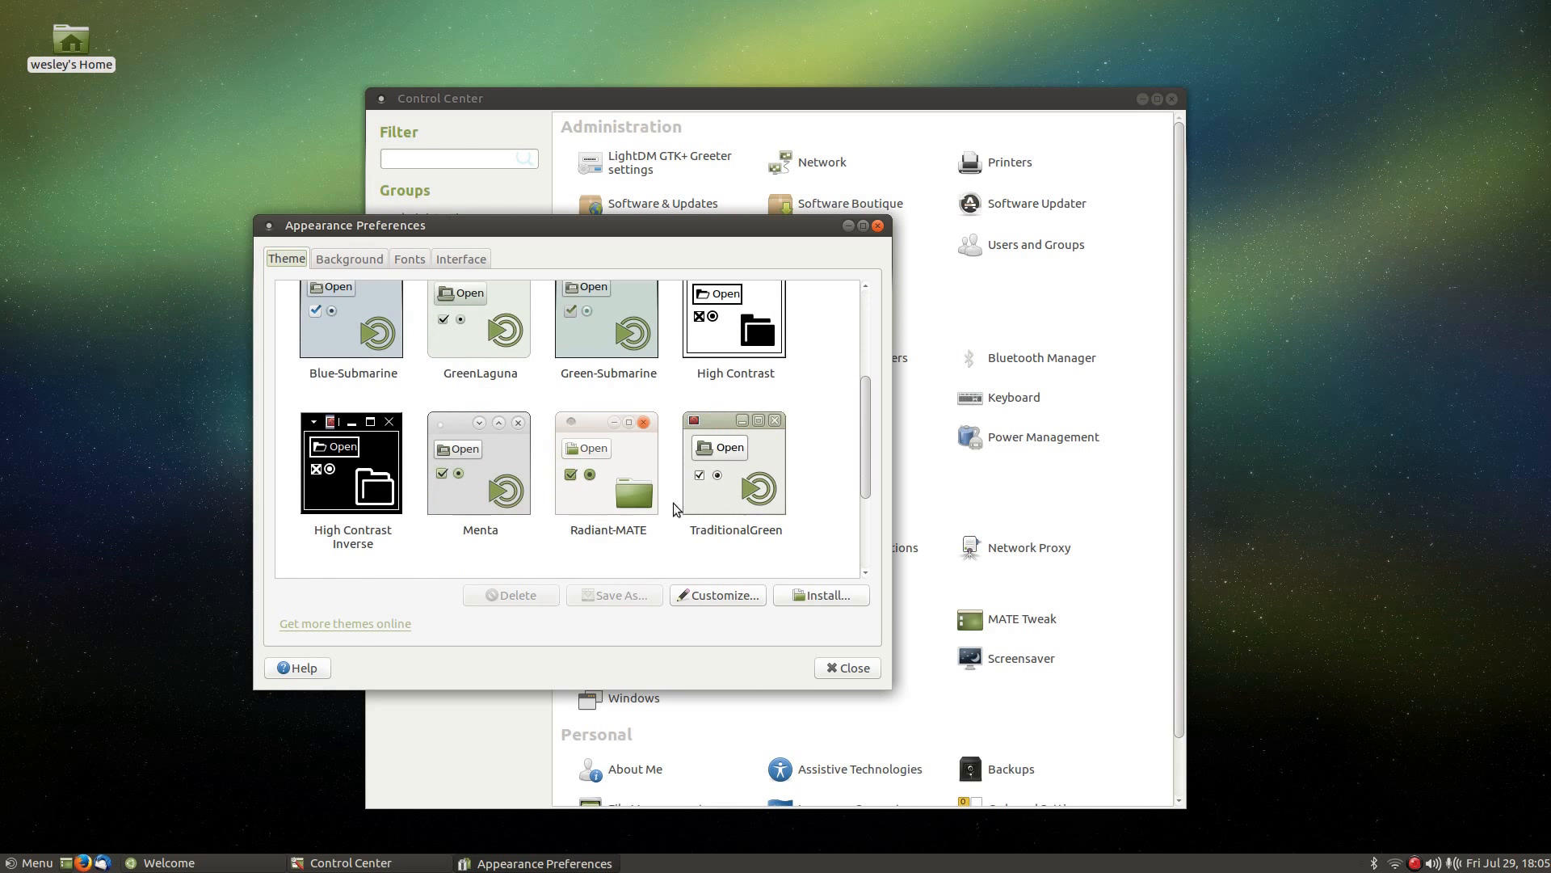
click(629, 449)
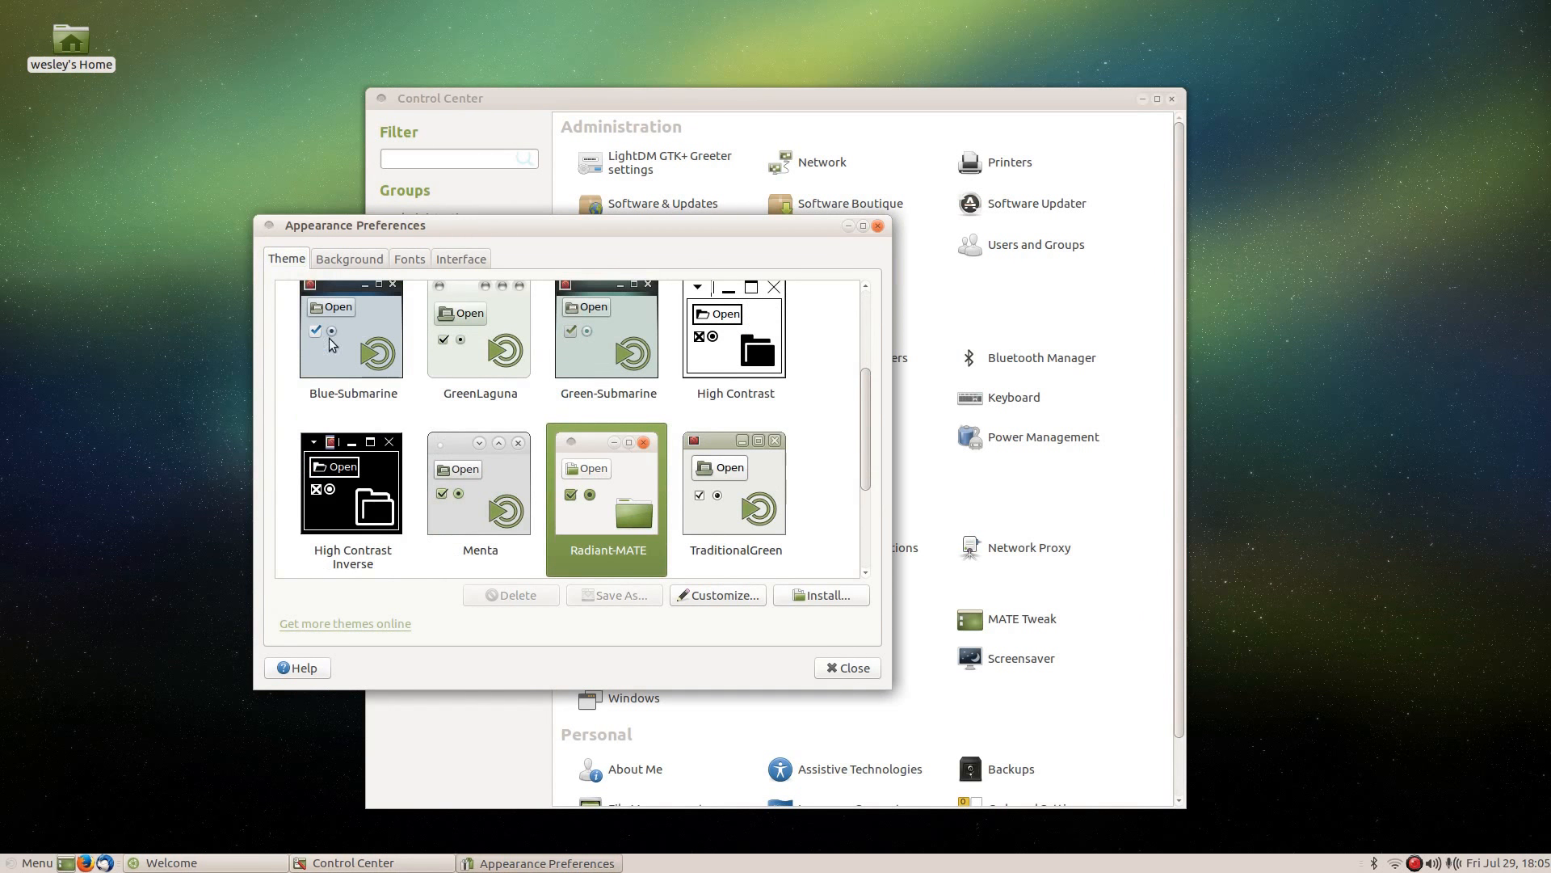
- Try the white logo wallpaper, set the pale green geometric wallpaper as the desktop background instead, and close Appearance Preferences
click(343, 256)
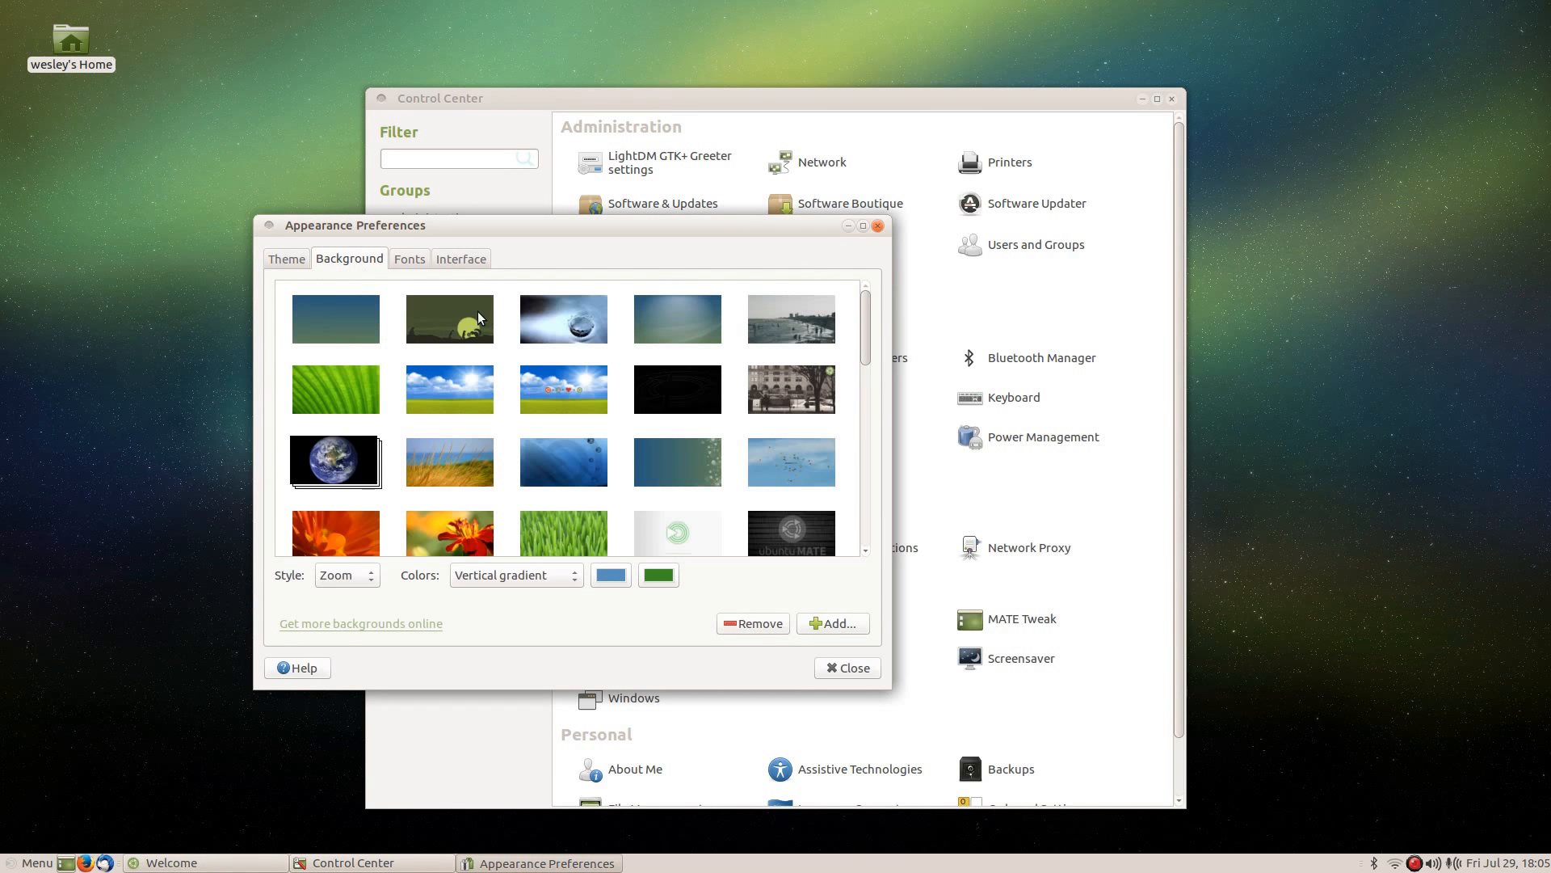
scroll(573, 415, down, 1)
scroll(572, 409, down, 1)
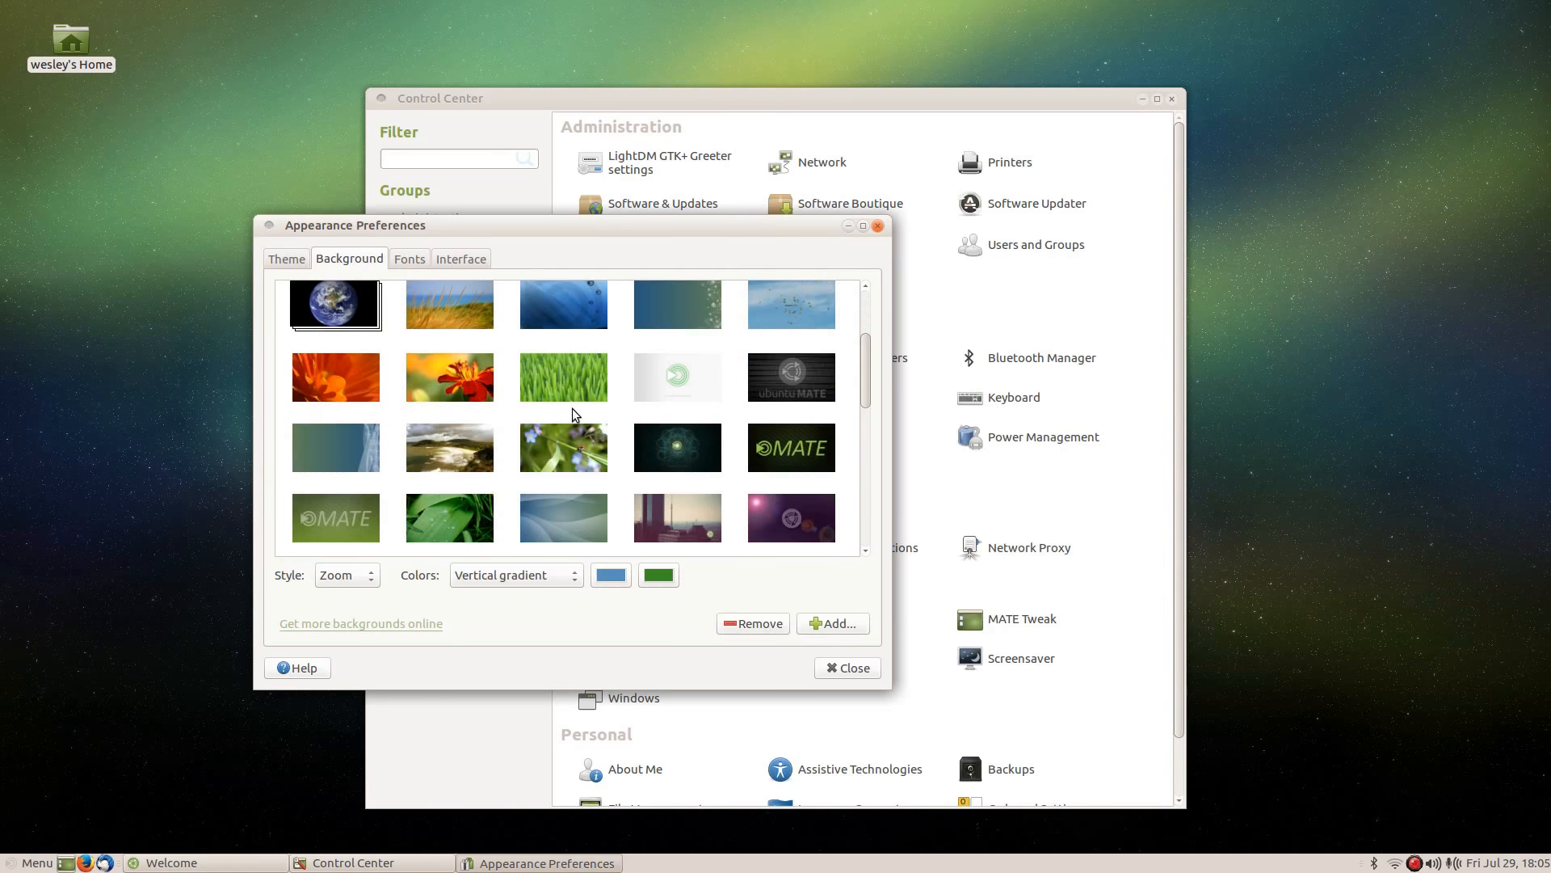
click(661, 381)
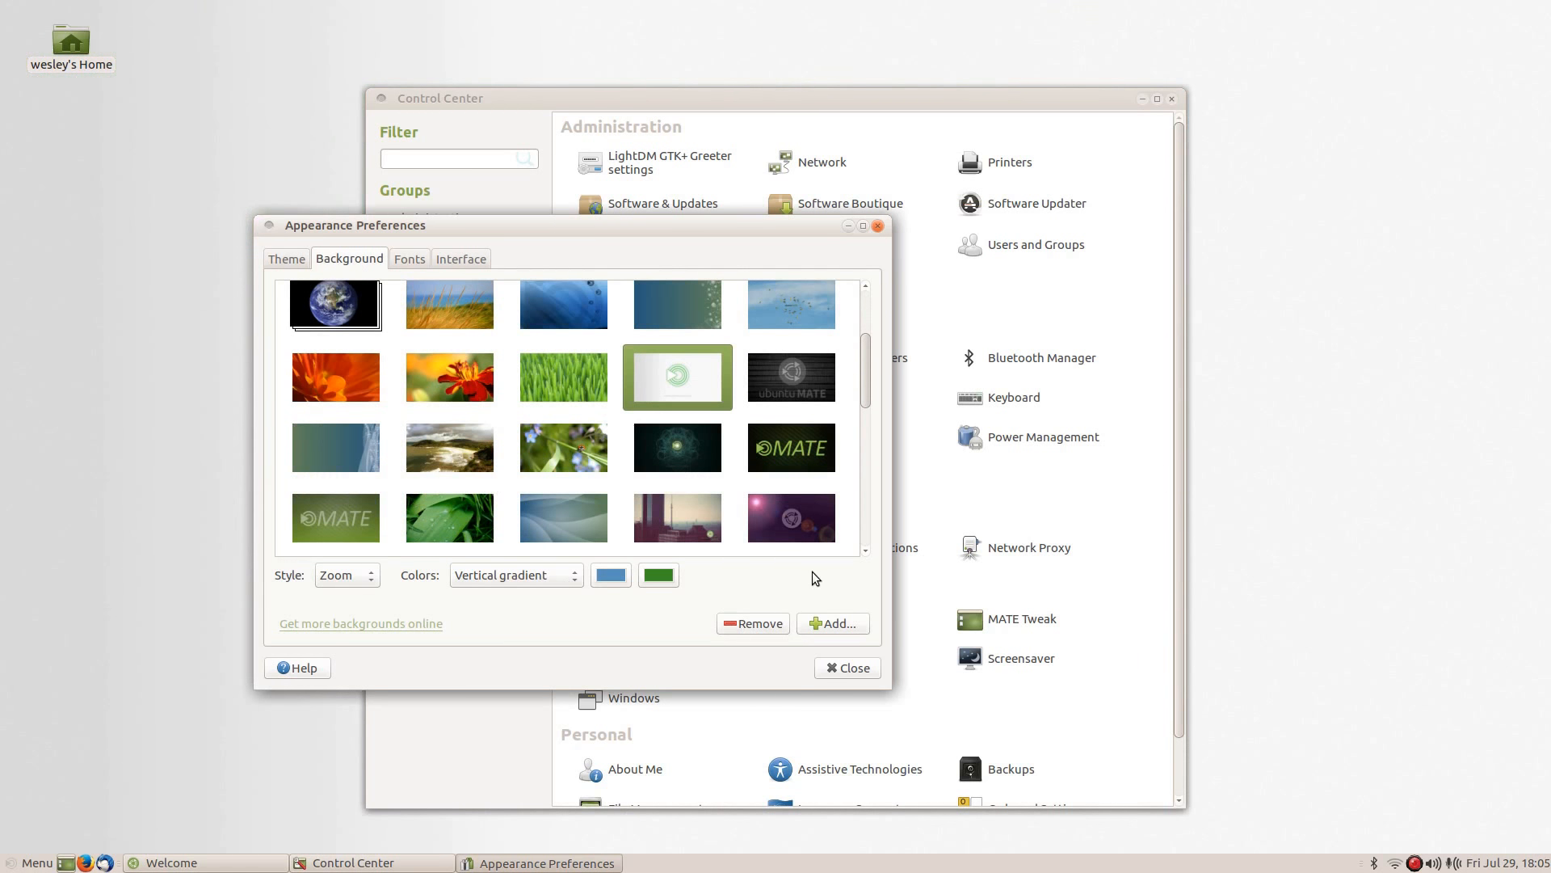
scroll(700, 467, down, 10)
scroll(700, 467, up, 3)
scroll(700, 468, down, 3)
click(700, 468)
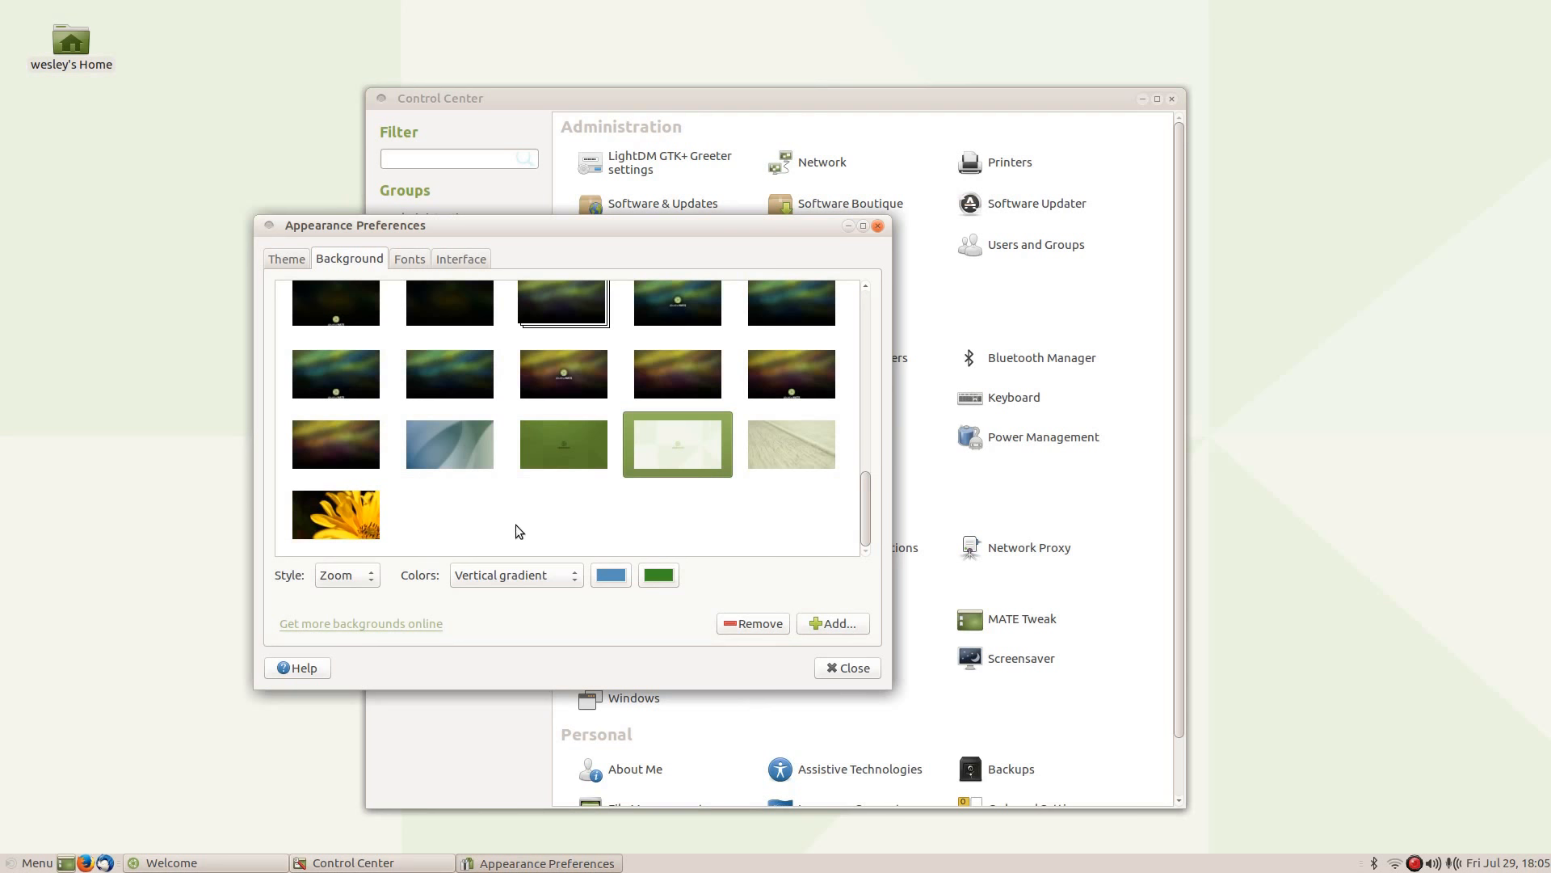
click(837, 670)
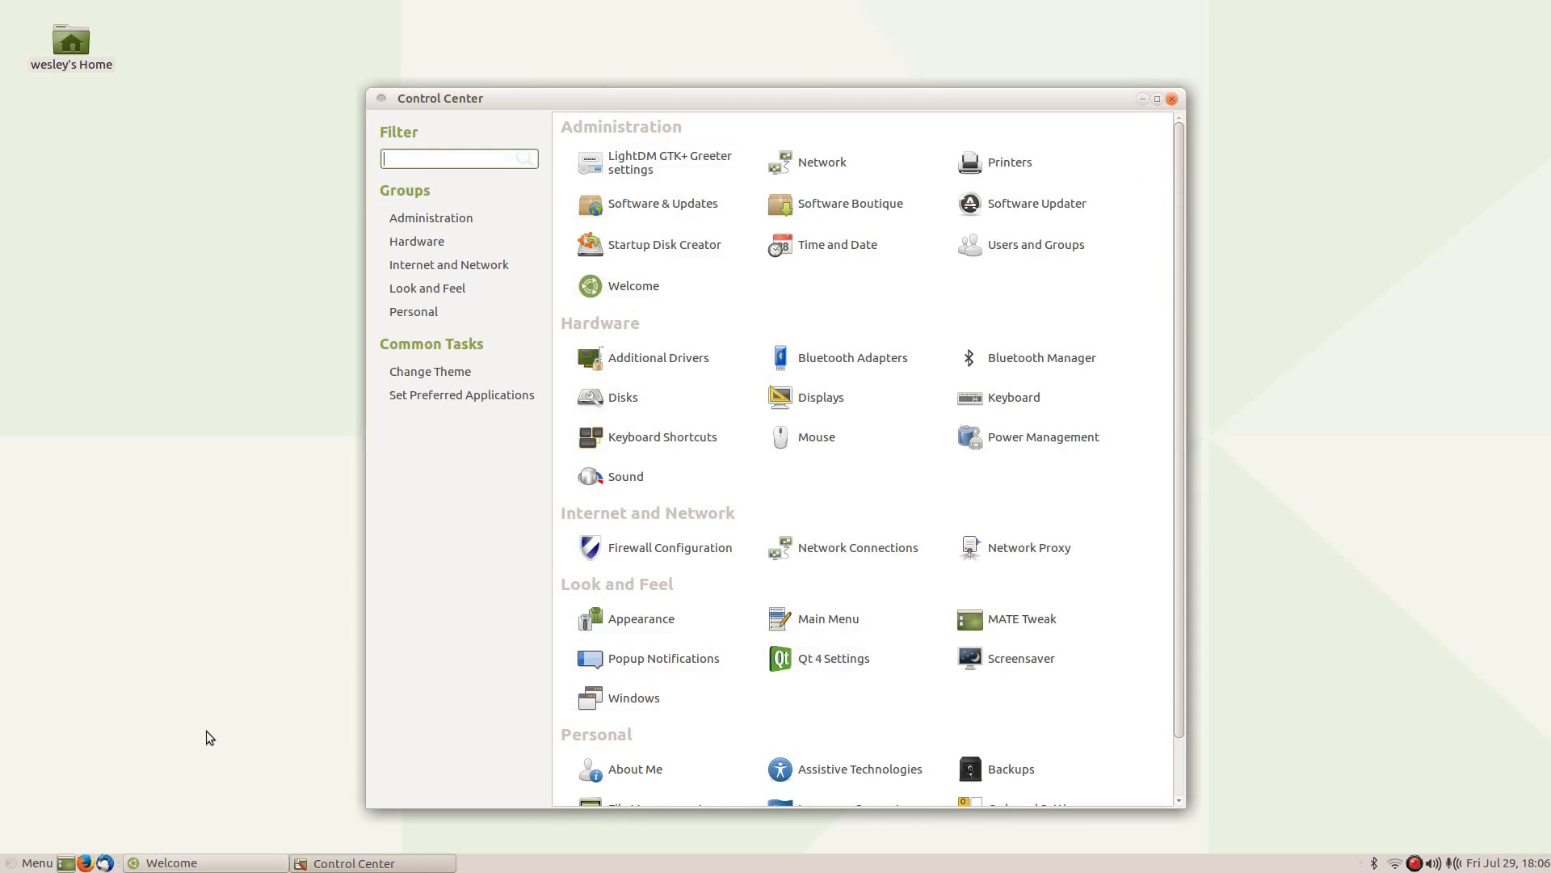
- Locate the Control Center entry in the applications menu, review the remaining Control Center categories and close the Control Center
click(30, 863)
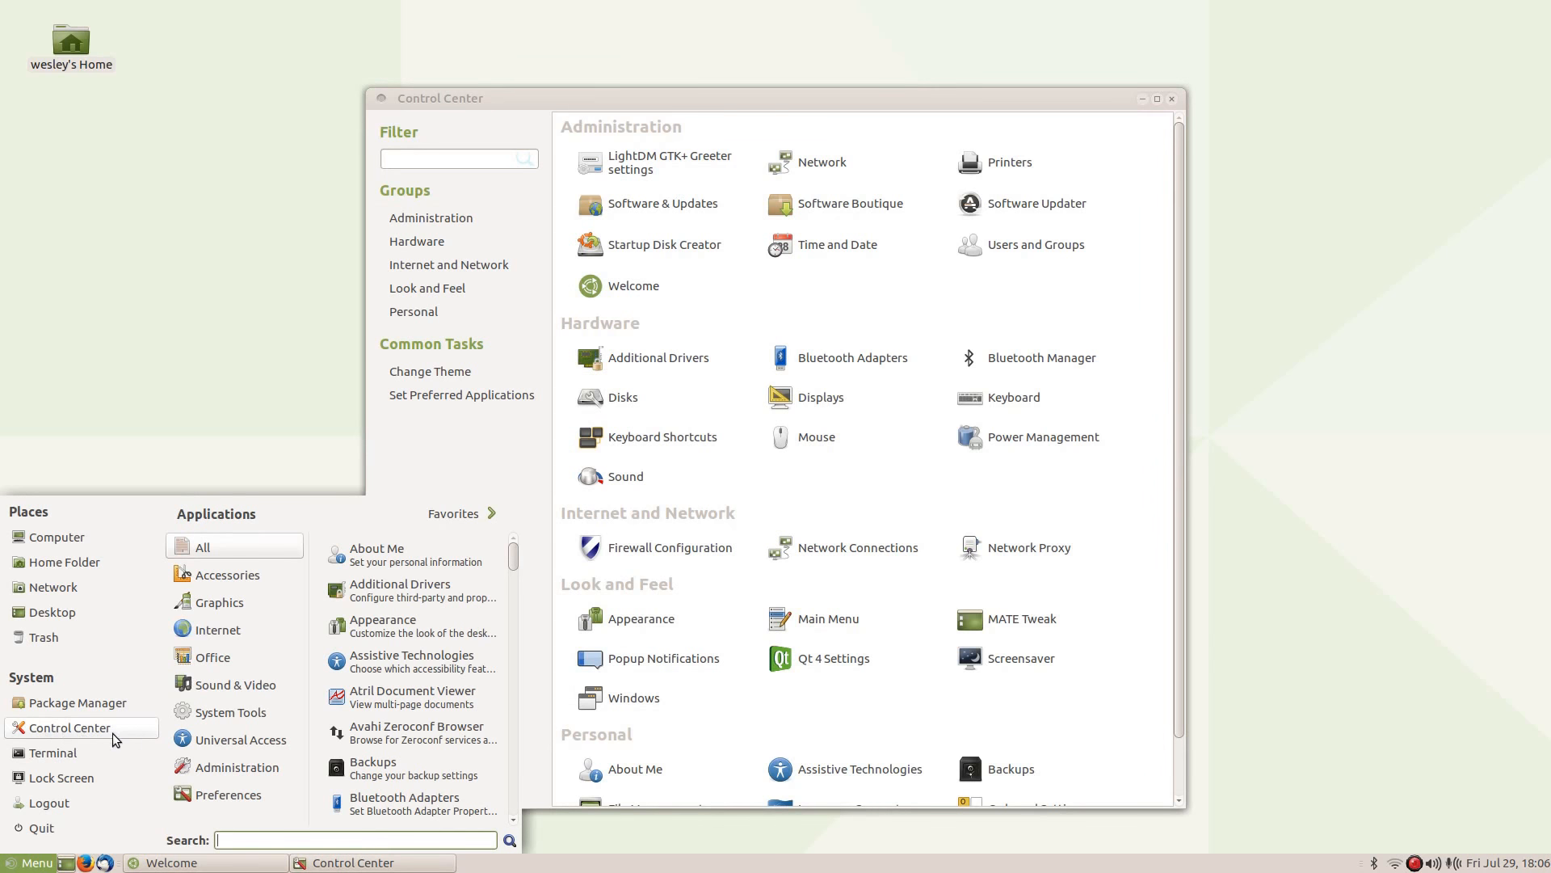
click(847, 505)
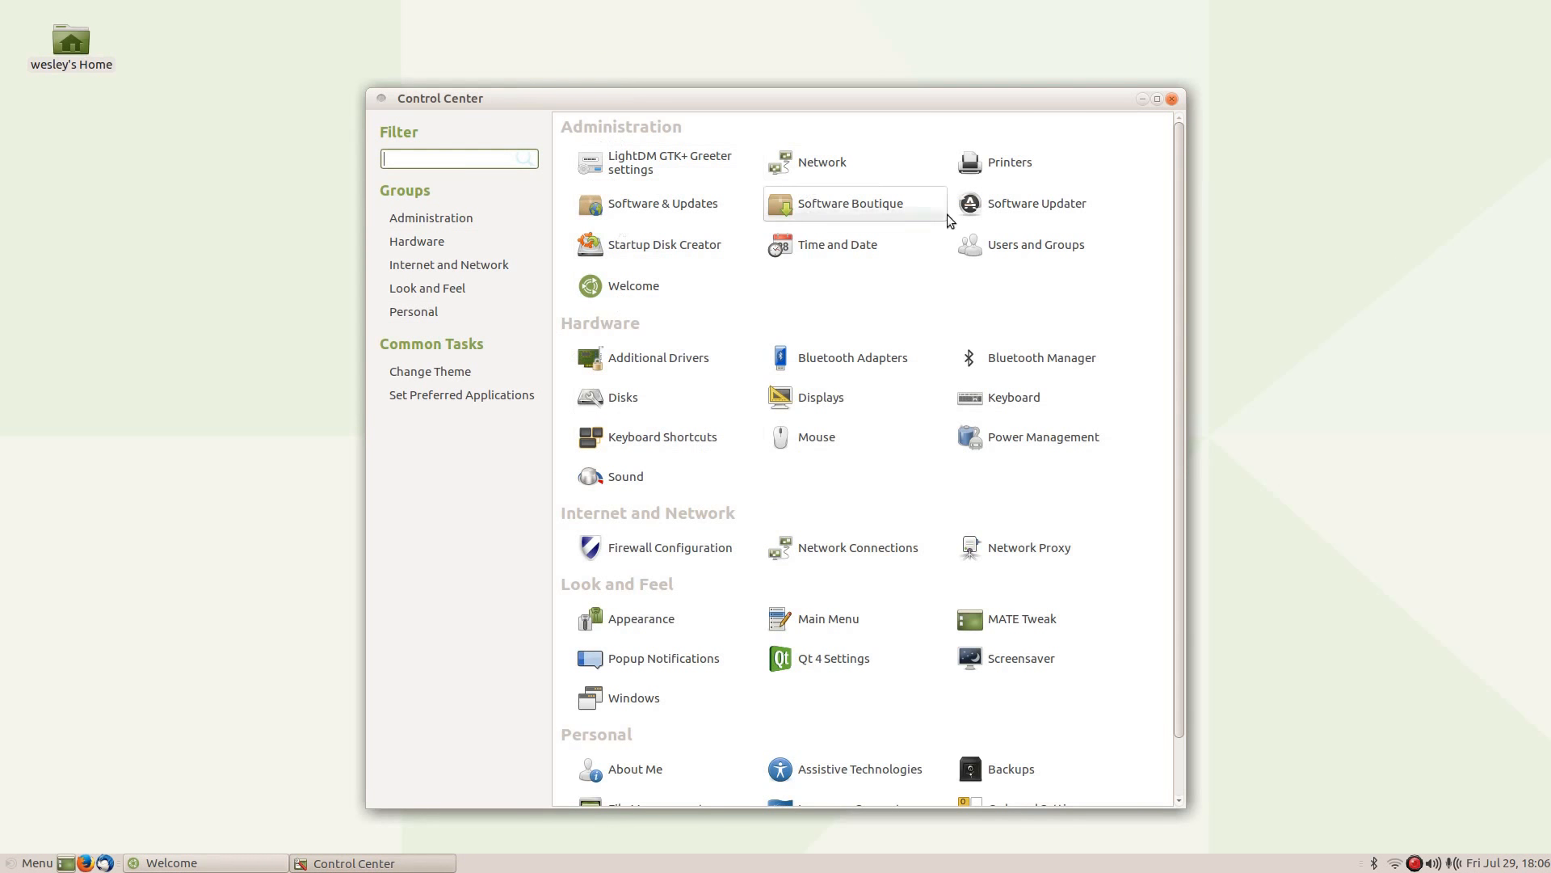
scroll(756, 658, down, 2)
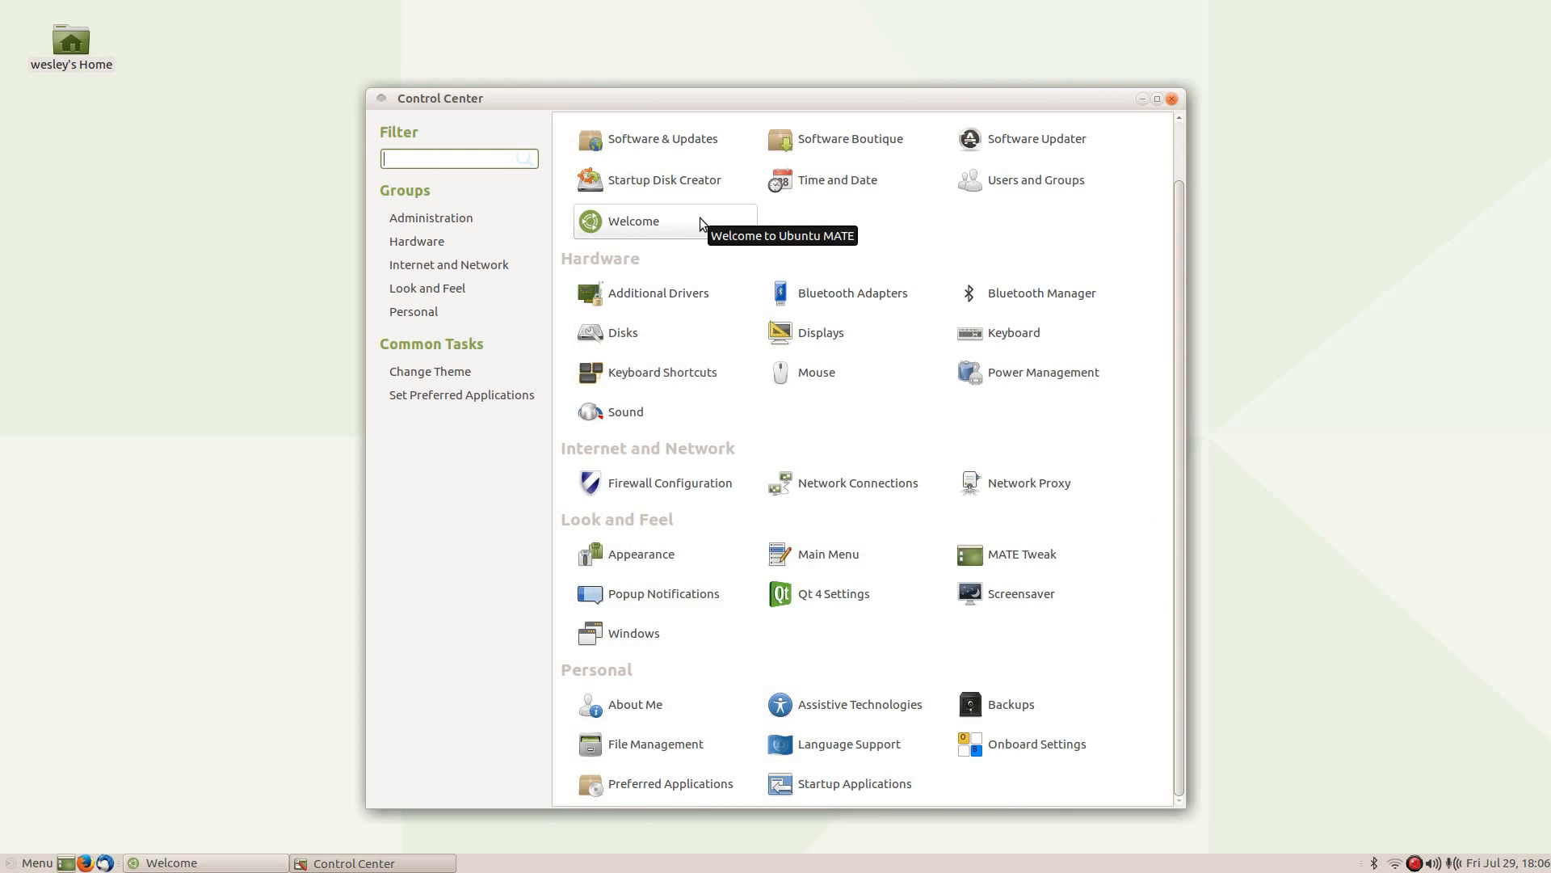
click(1172, 99)
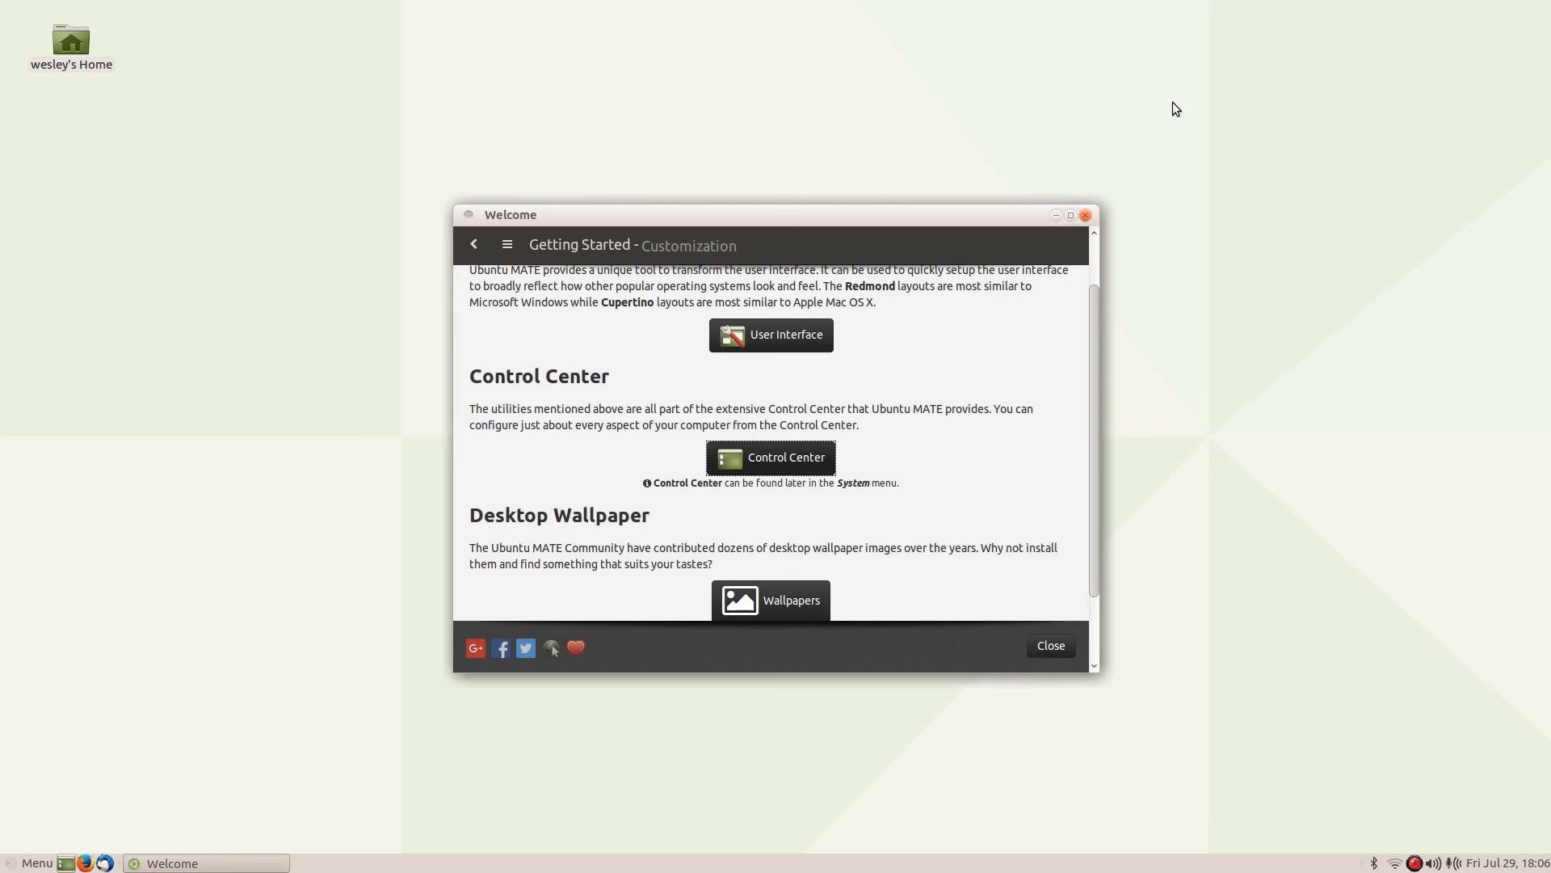
- Start installing the community desktop wallpapers from Customization, authenticate with the account password and move the installation progress window off Welcome
scroll(918, 420, down, 3)
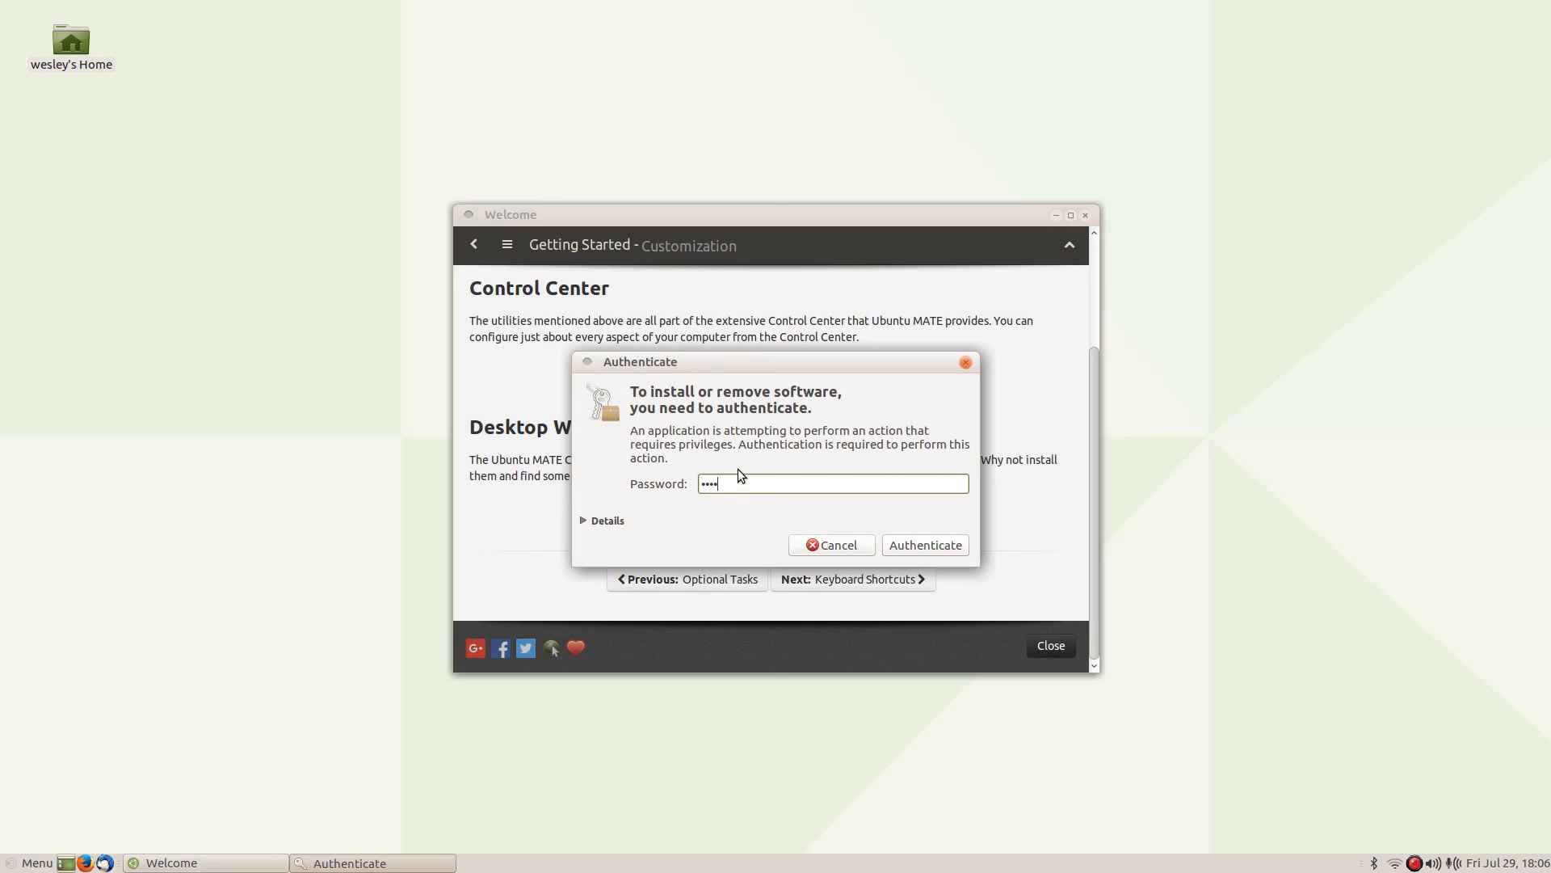
key(Return)
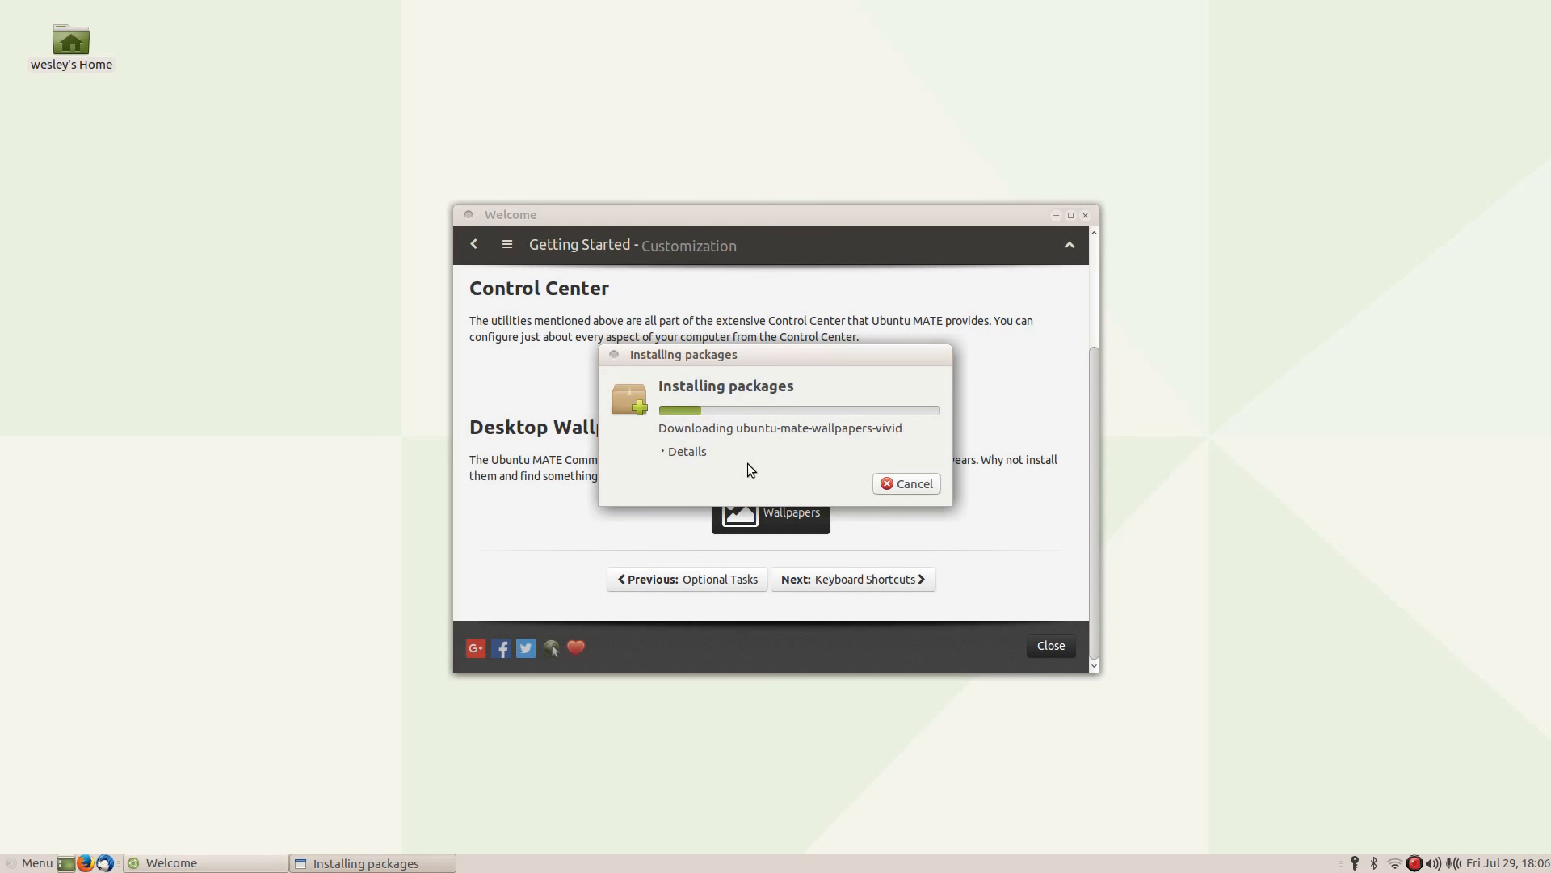
drag(761, 354, 436, 128)
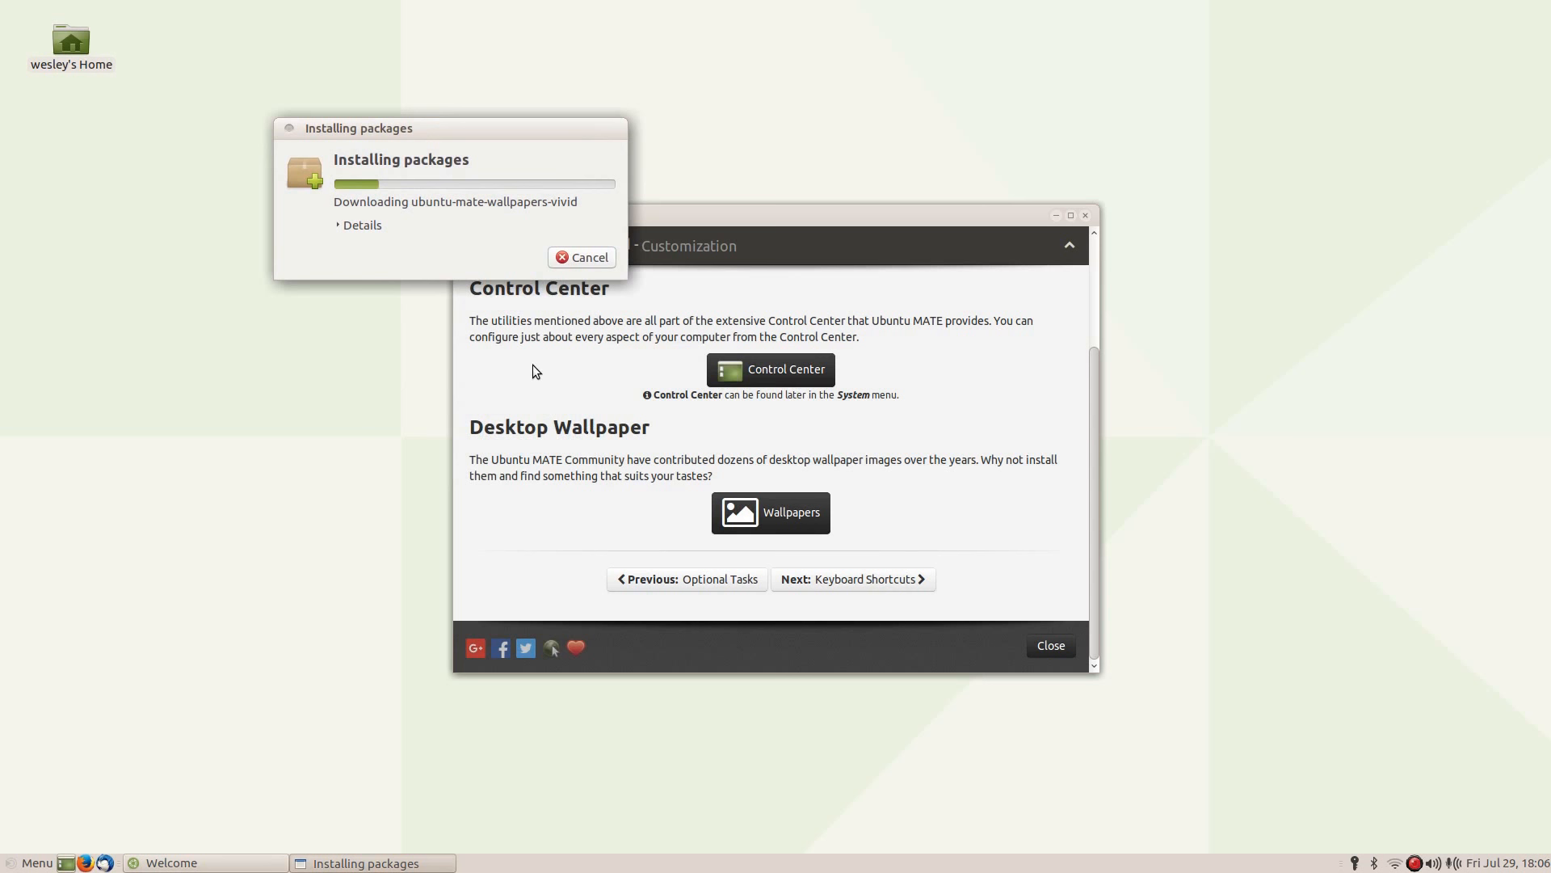
- Open the Keyboard Shortcuts topic in Welcome and review the common application shortcuts and the first desktop shortcuts
click(889, 584)
click(888, 586)
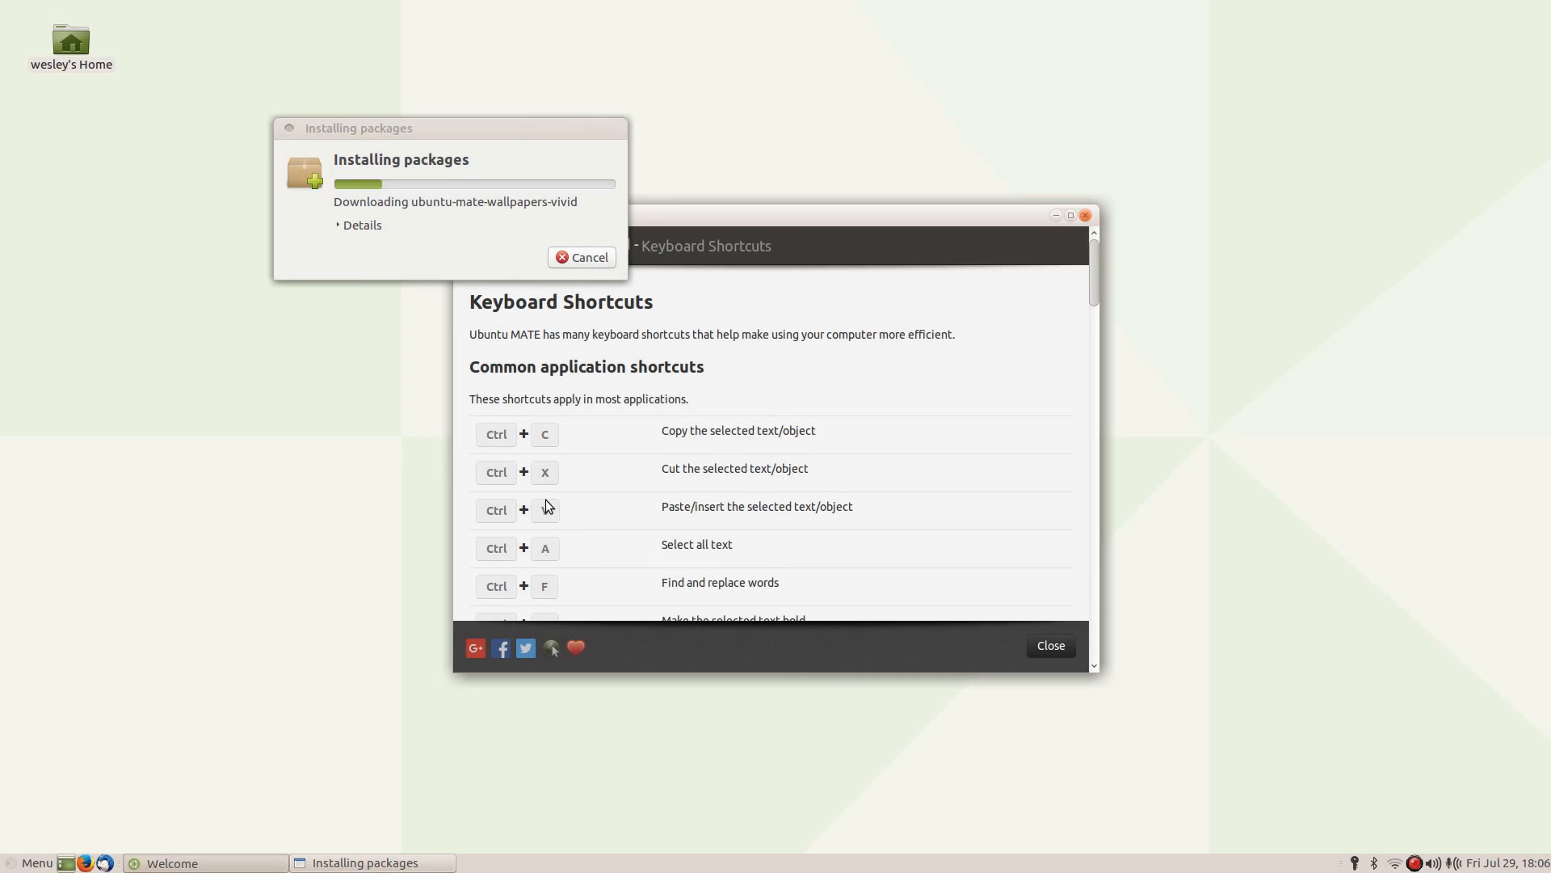
scroll(621, 502, down, 1)
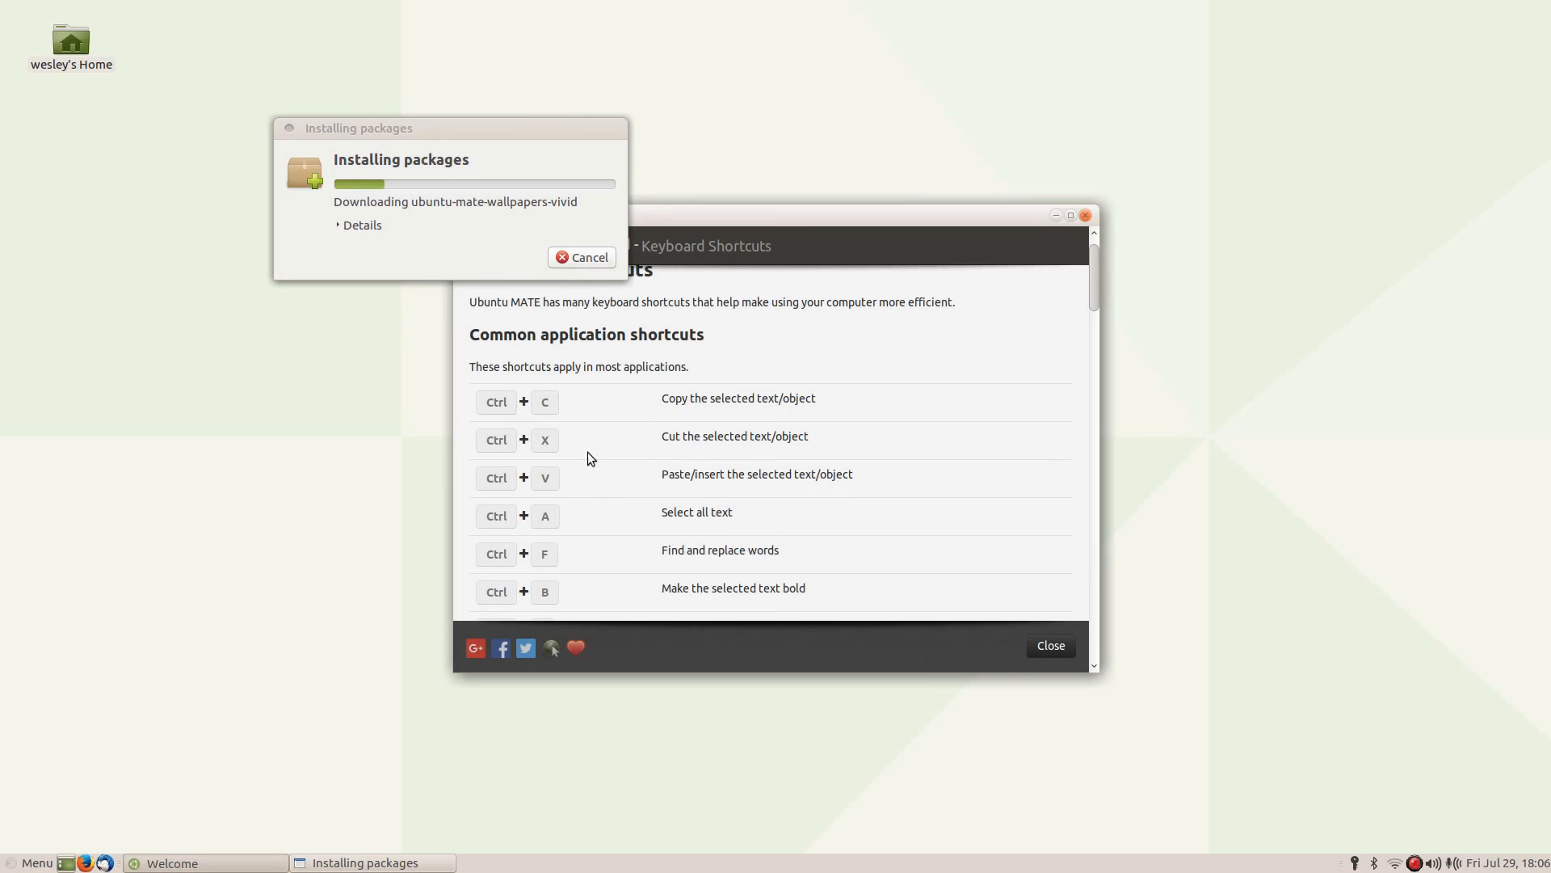
scroll(731, 420, down, 5)
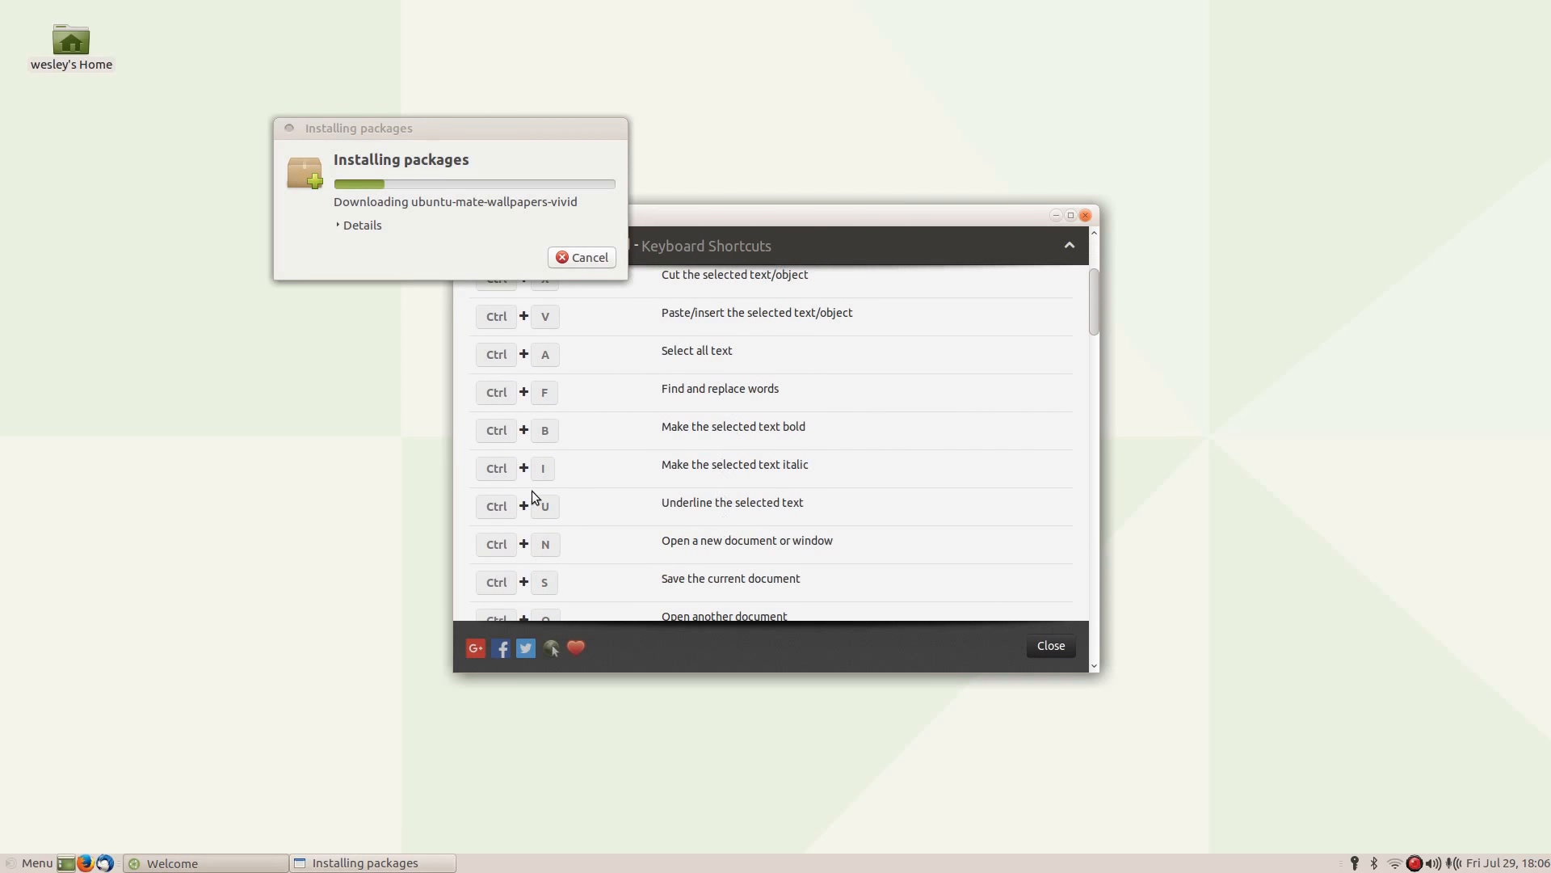
scroll(714, 484, down, 3)
scroll(710, 483, down, 5)
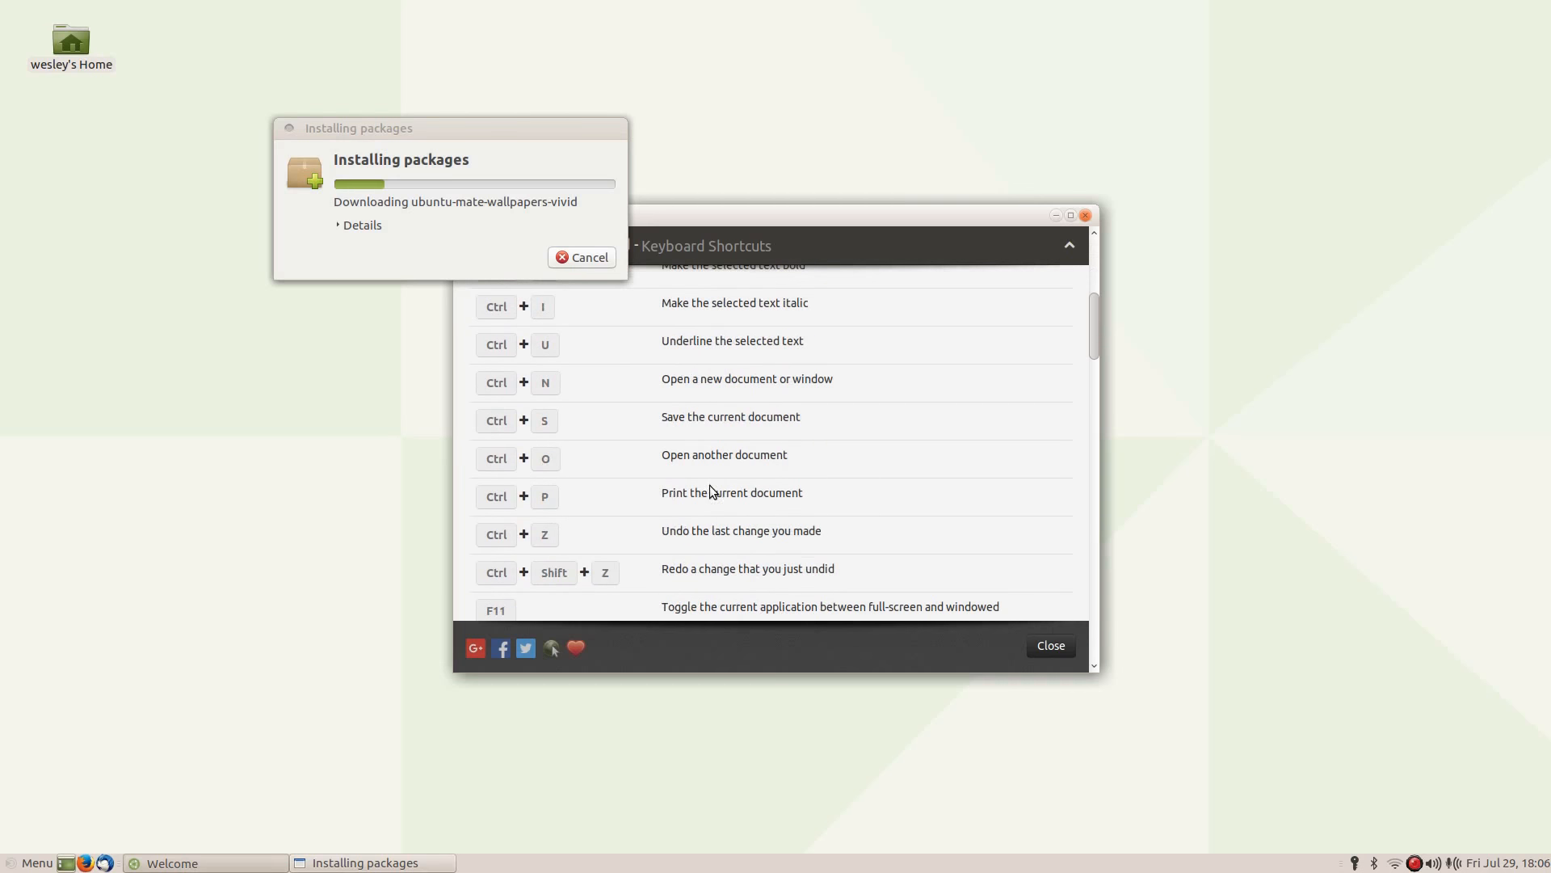
scroll(708, 491, down, 4)
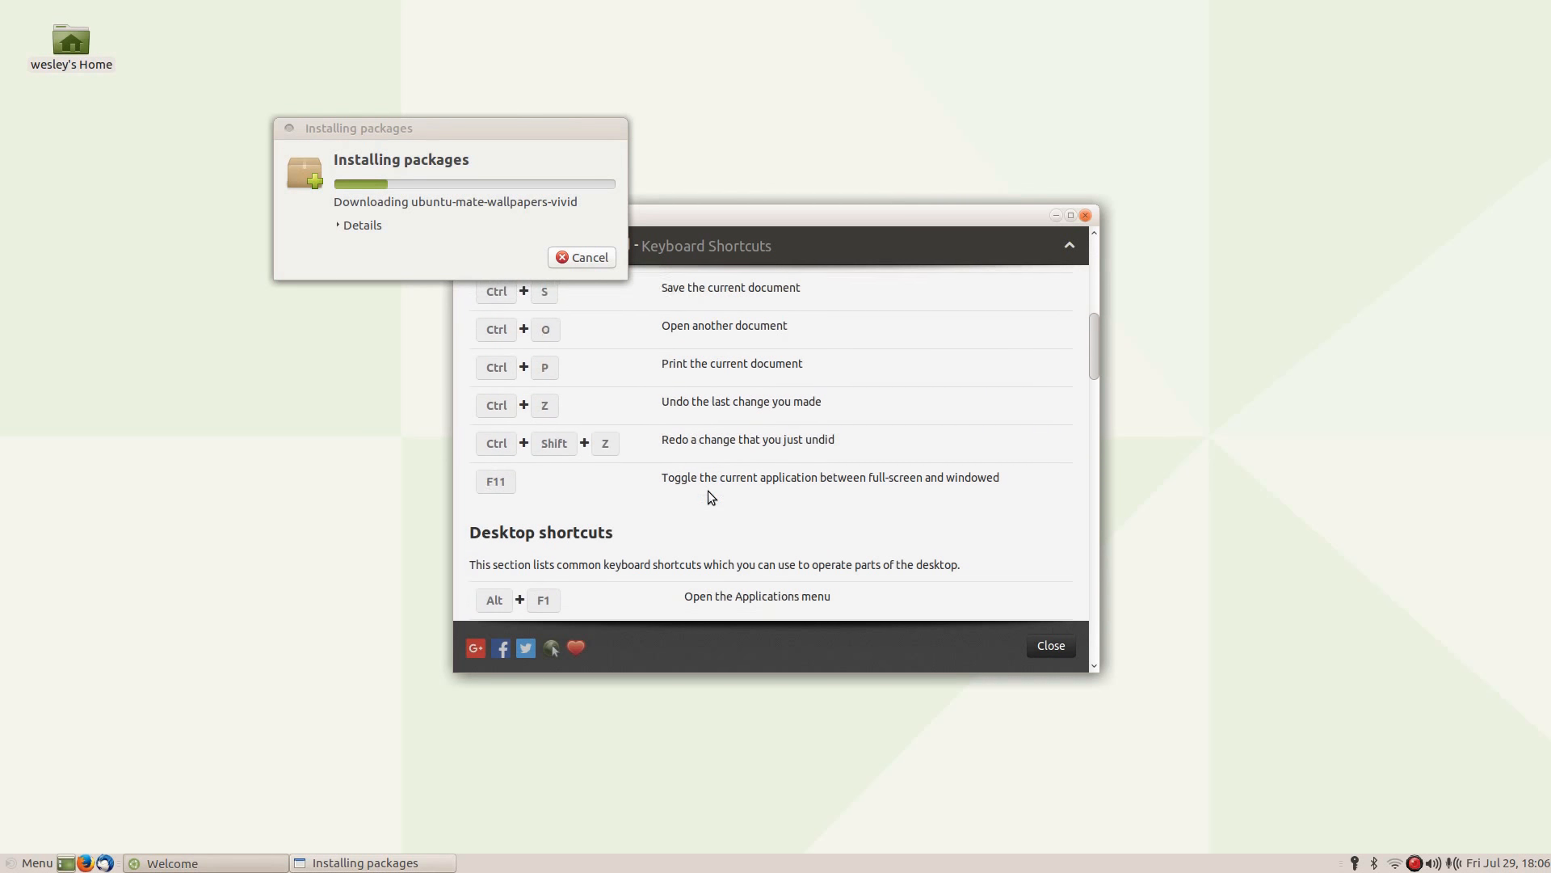
scroll(501, 467, down, 2)
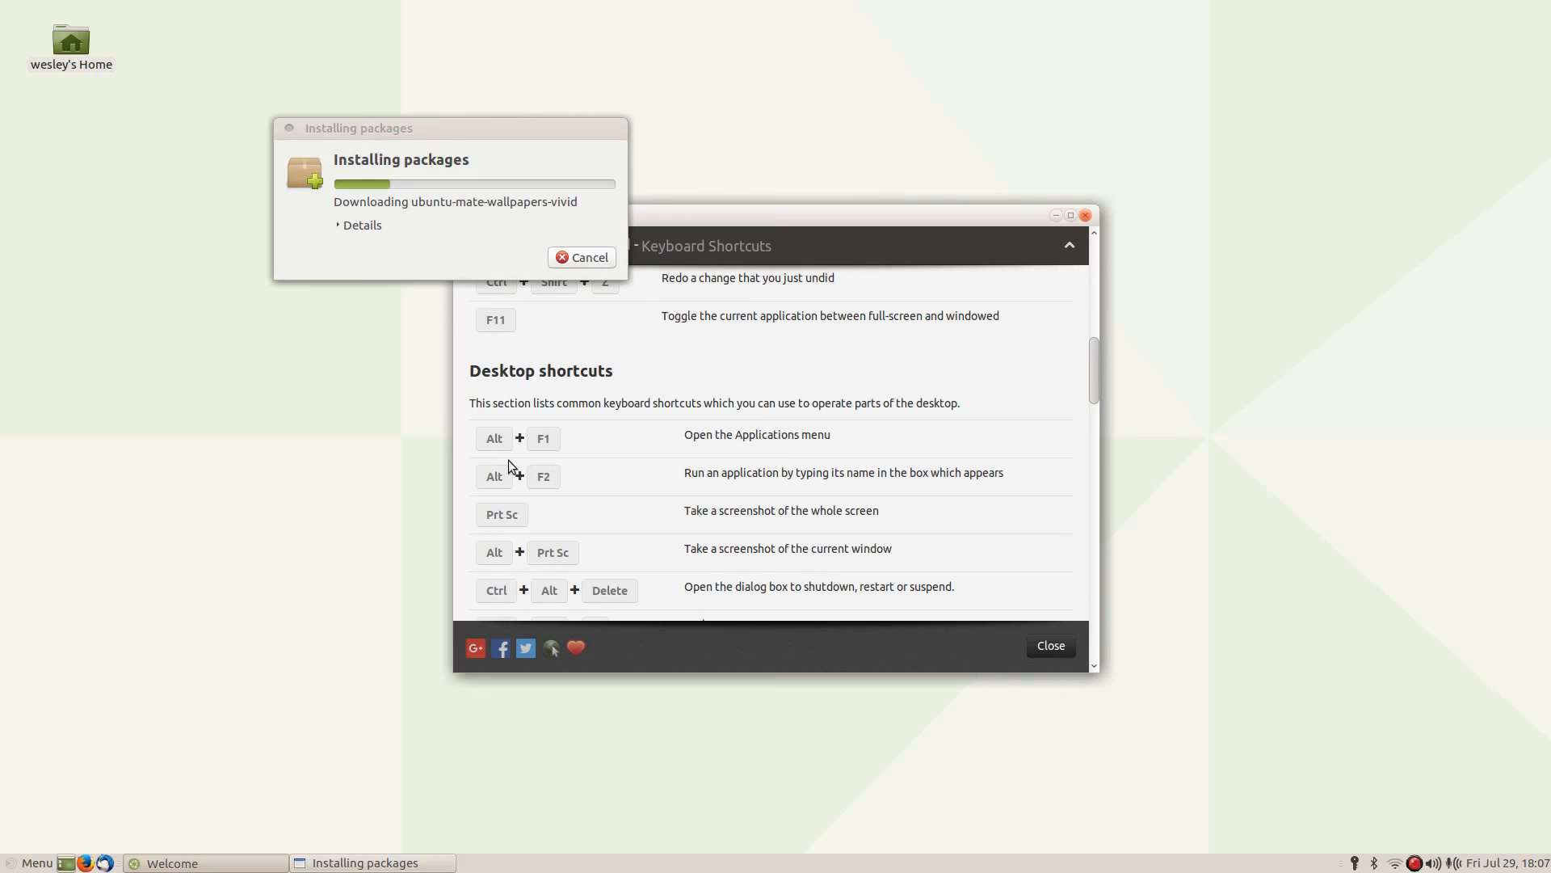
scroll(514, 461, down, 1)
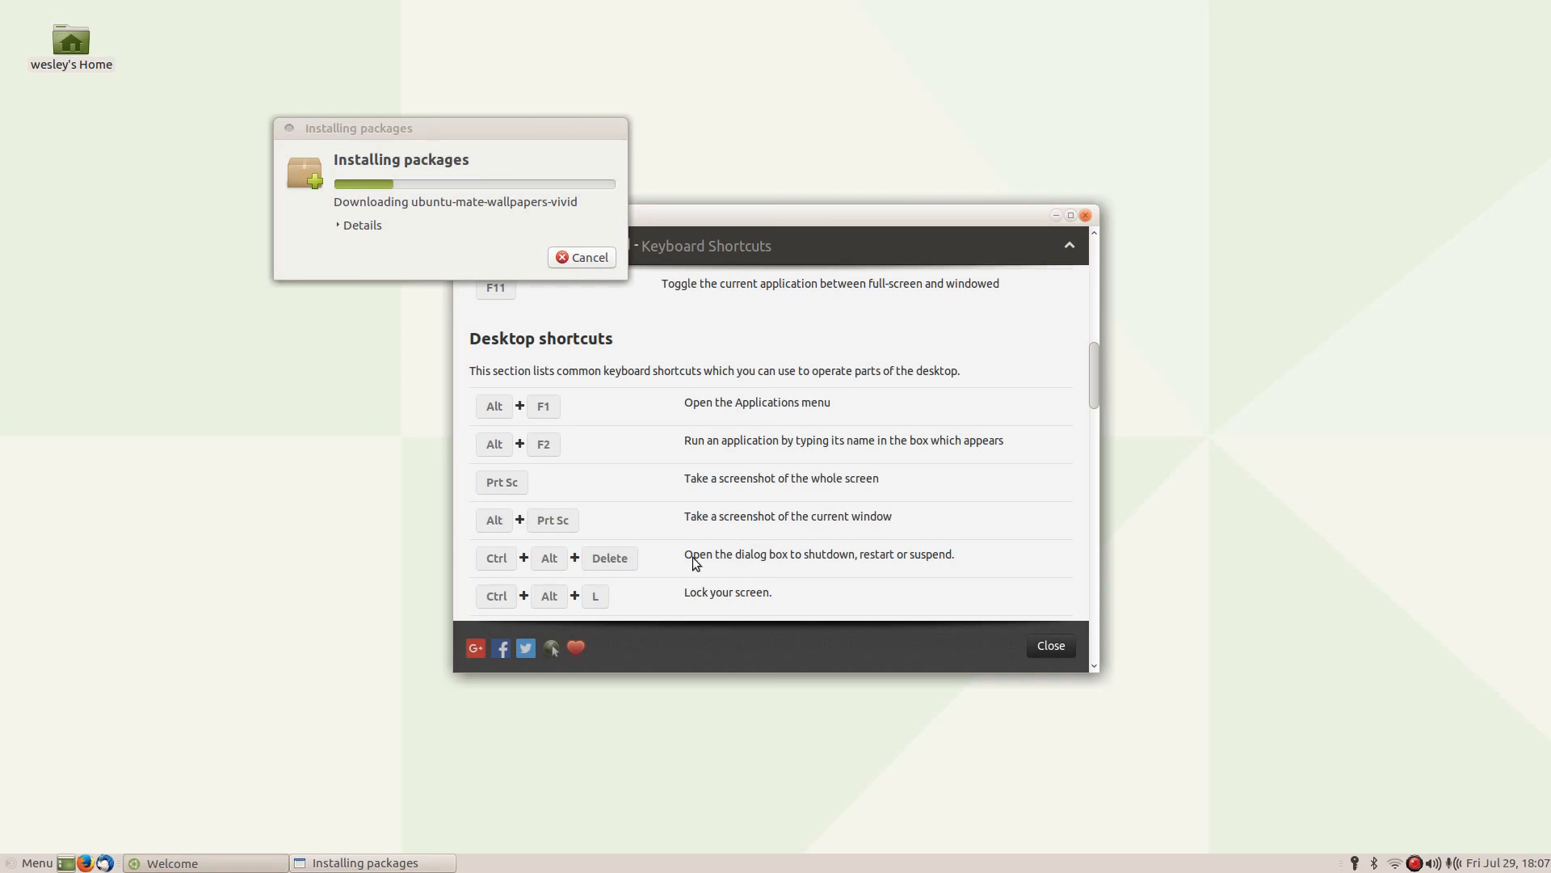
- Review the remaining desktop, window and Compiz effects shortcuts, and return to the beginning of the topic
scroll(647, 610, down, 5)
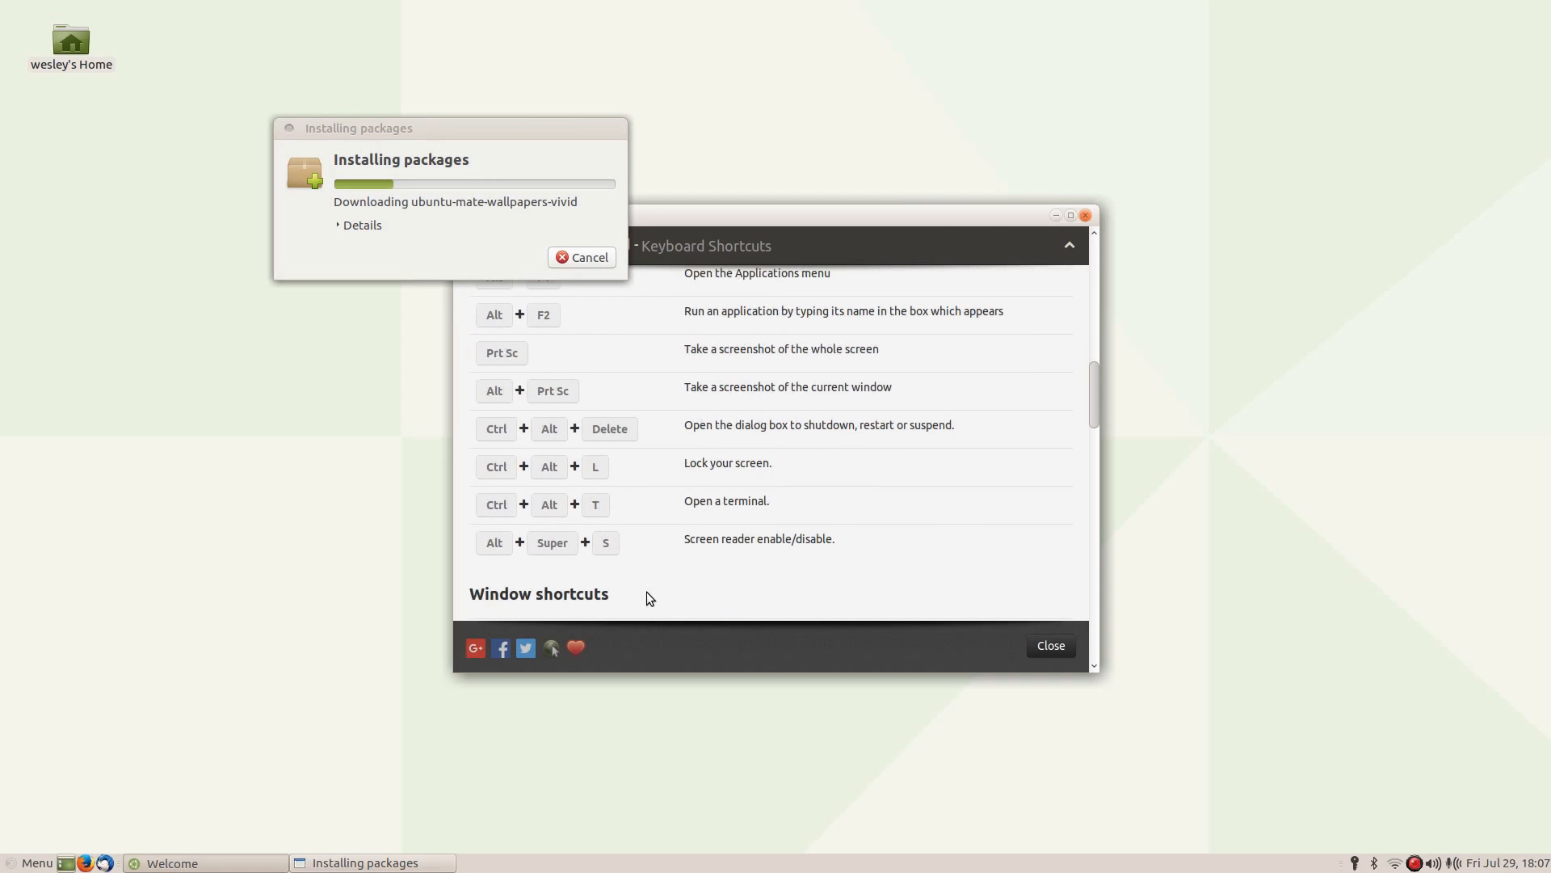
scroll(646, 591, down, 1)
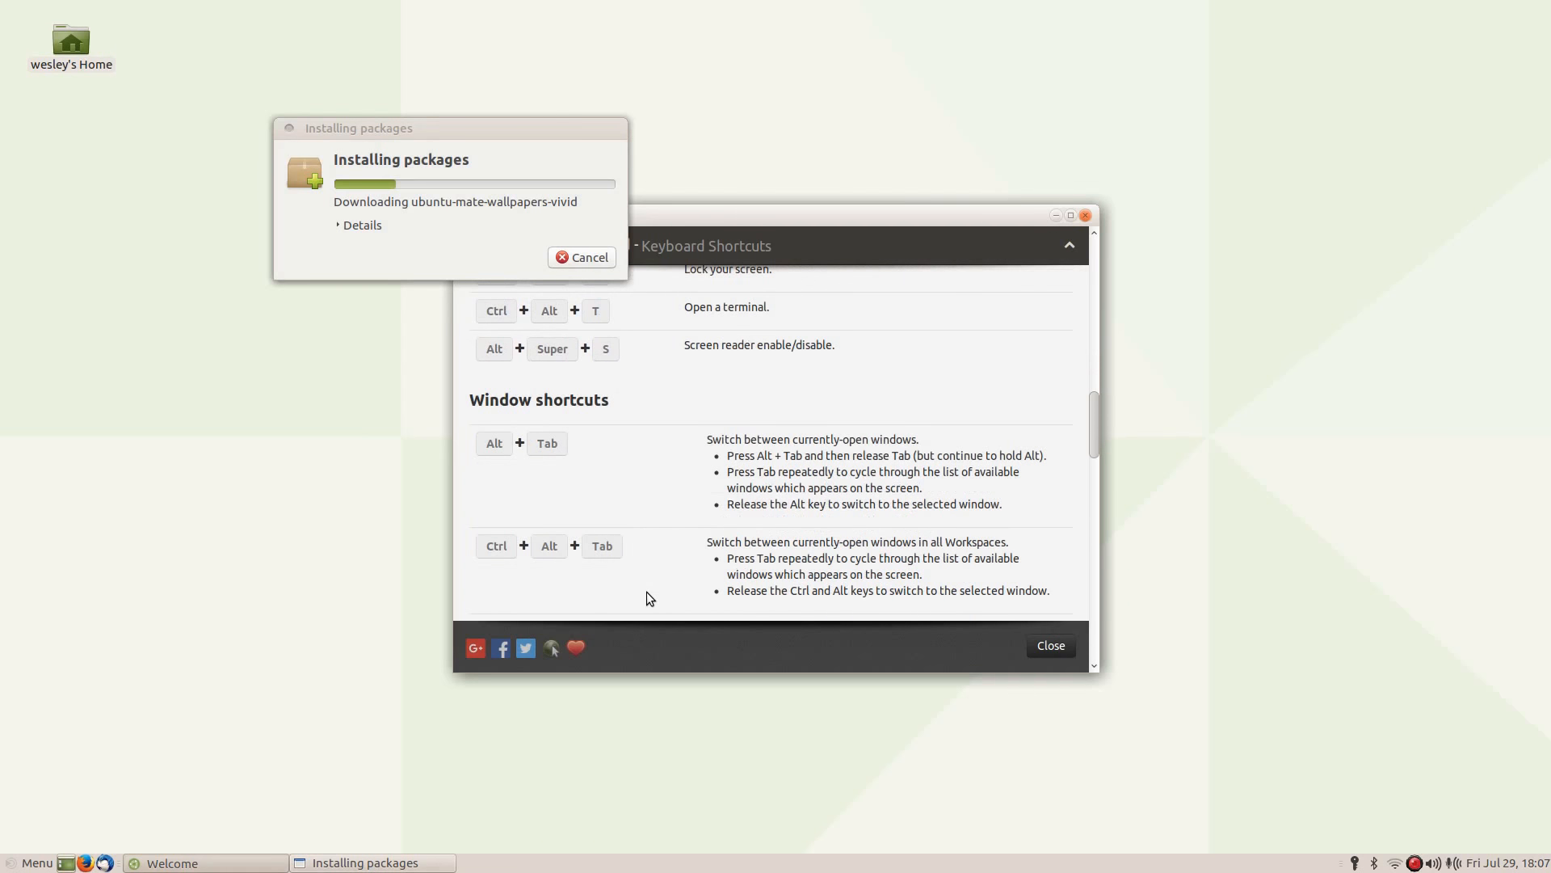
scroll(648, 598, down, 9)
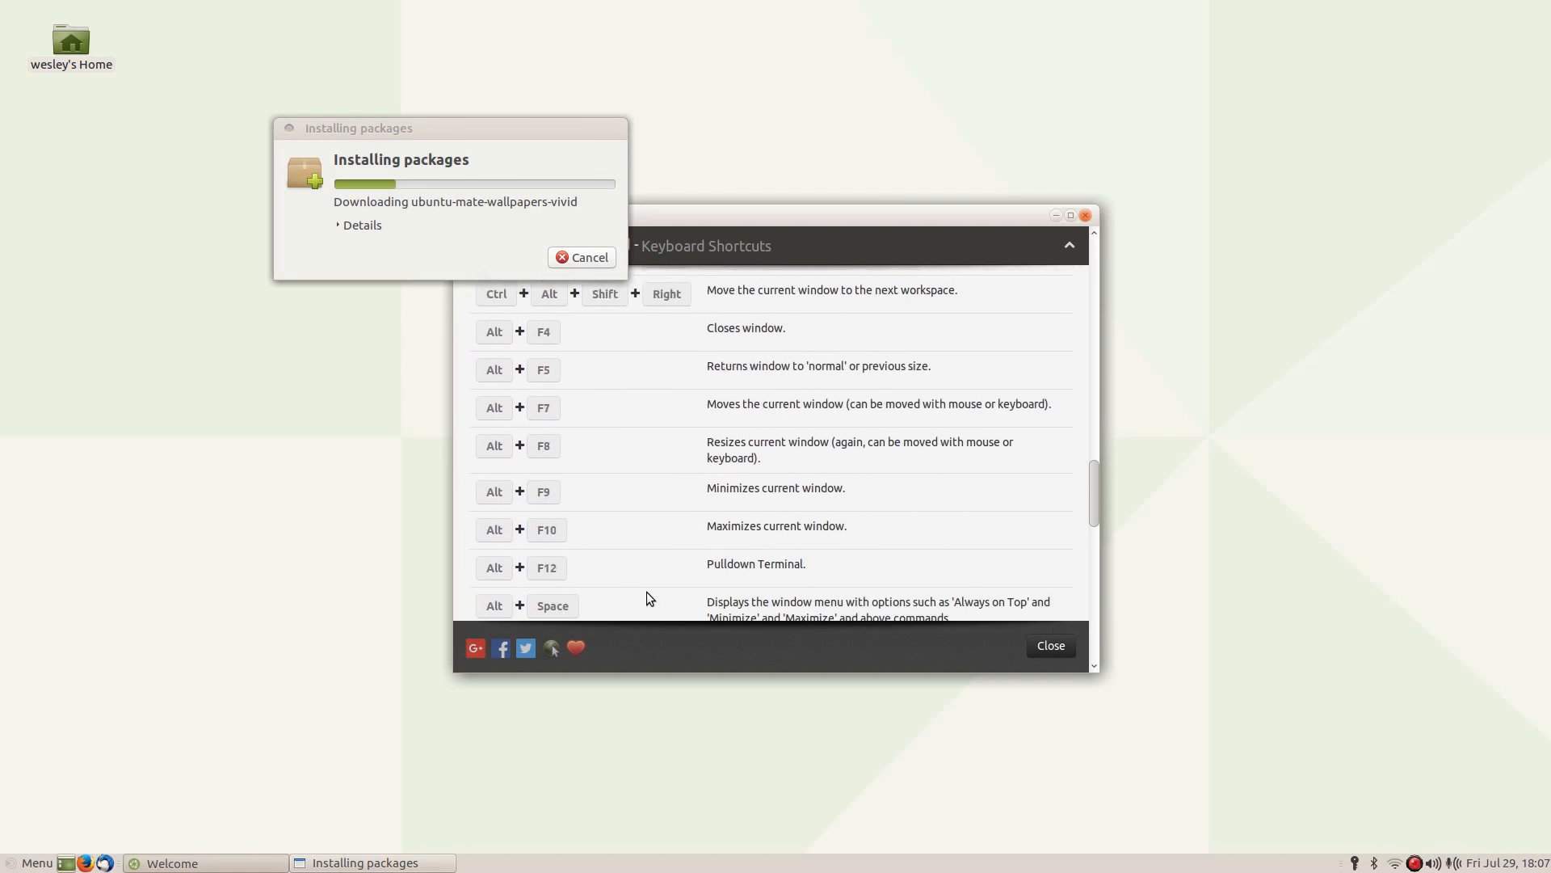
scroll(646, 591, down, 1)
scroll(646, 591, up, 5)
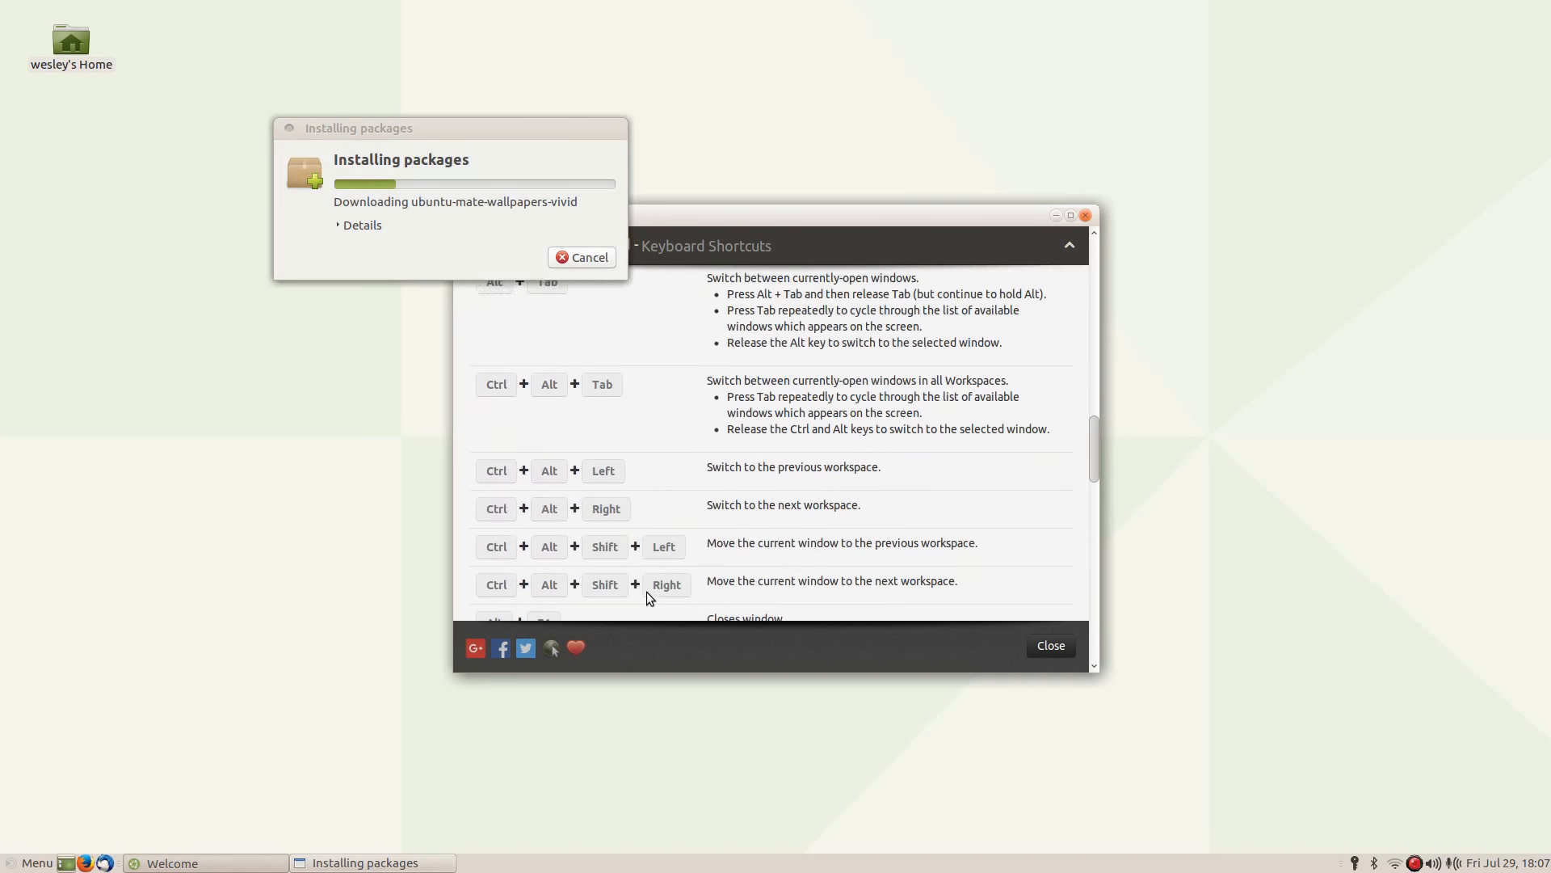
scroll(646, 591, up, 1)
scroll(647, 592, down, 11)
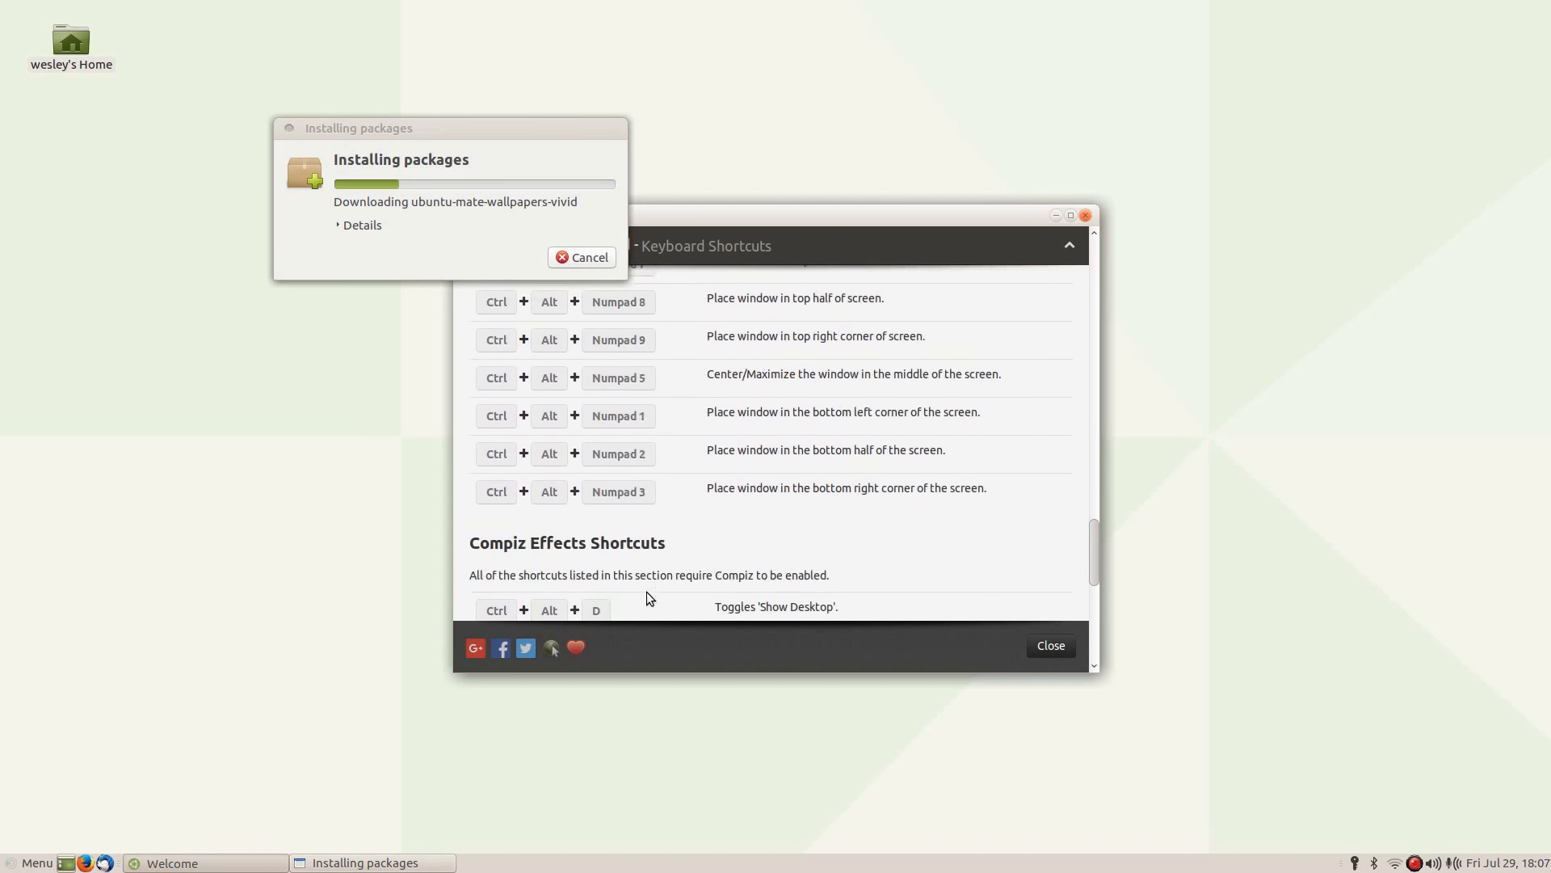
scroll(649, 598, down, 10)
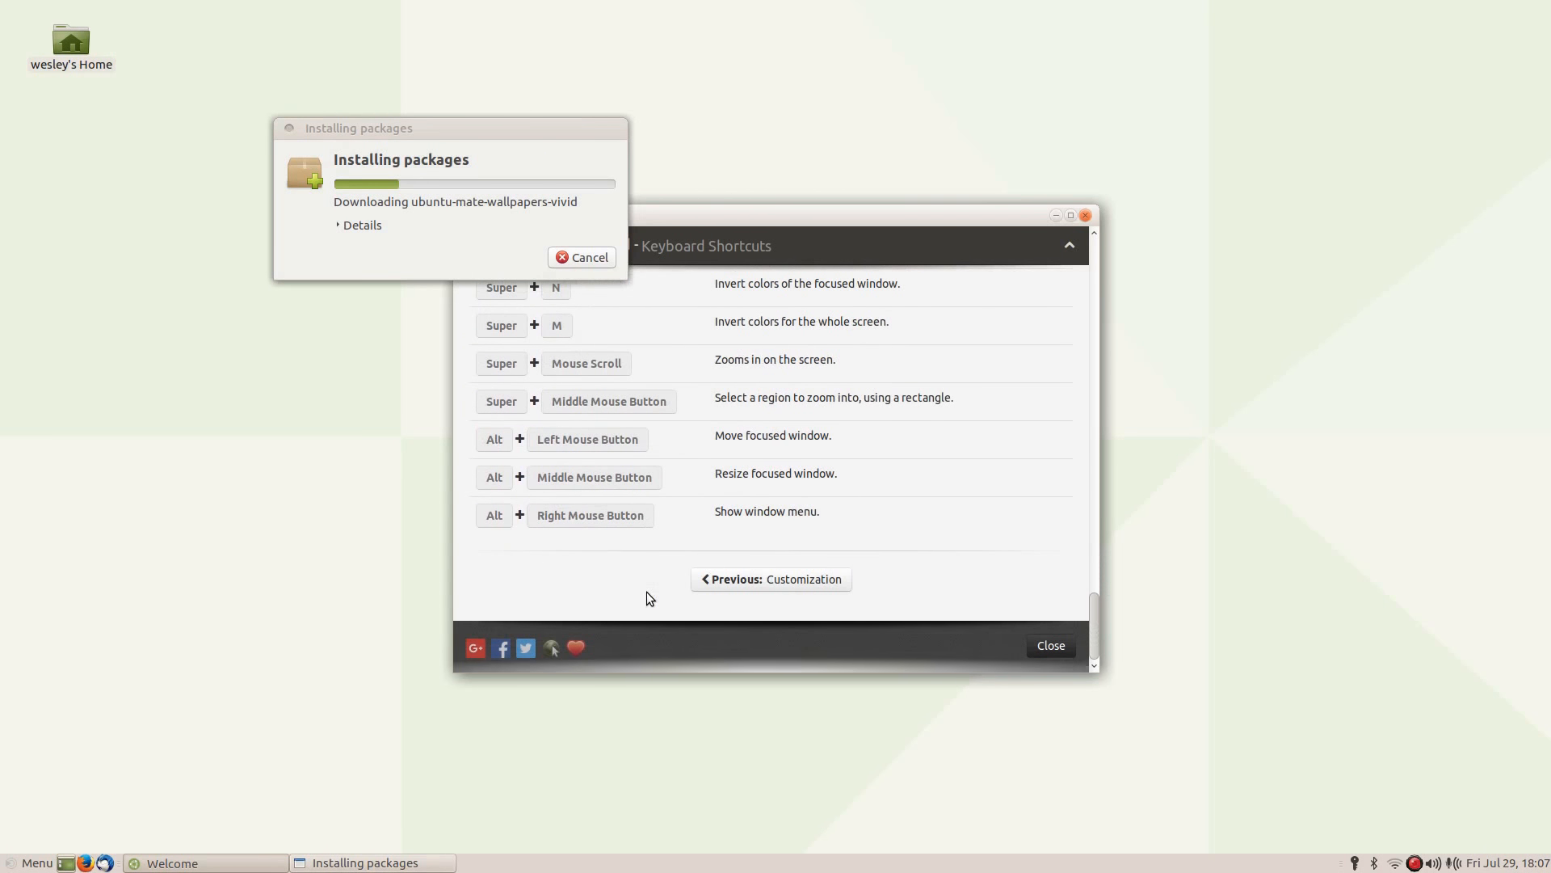
scroll(647, 594, up, 15)
scroll(646, 593, up, 15)
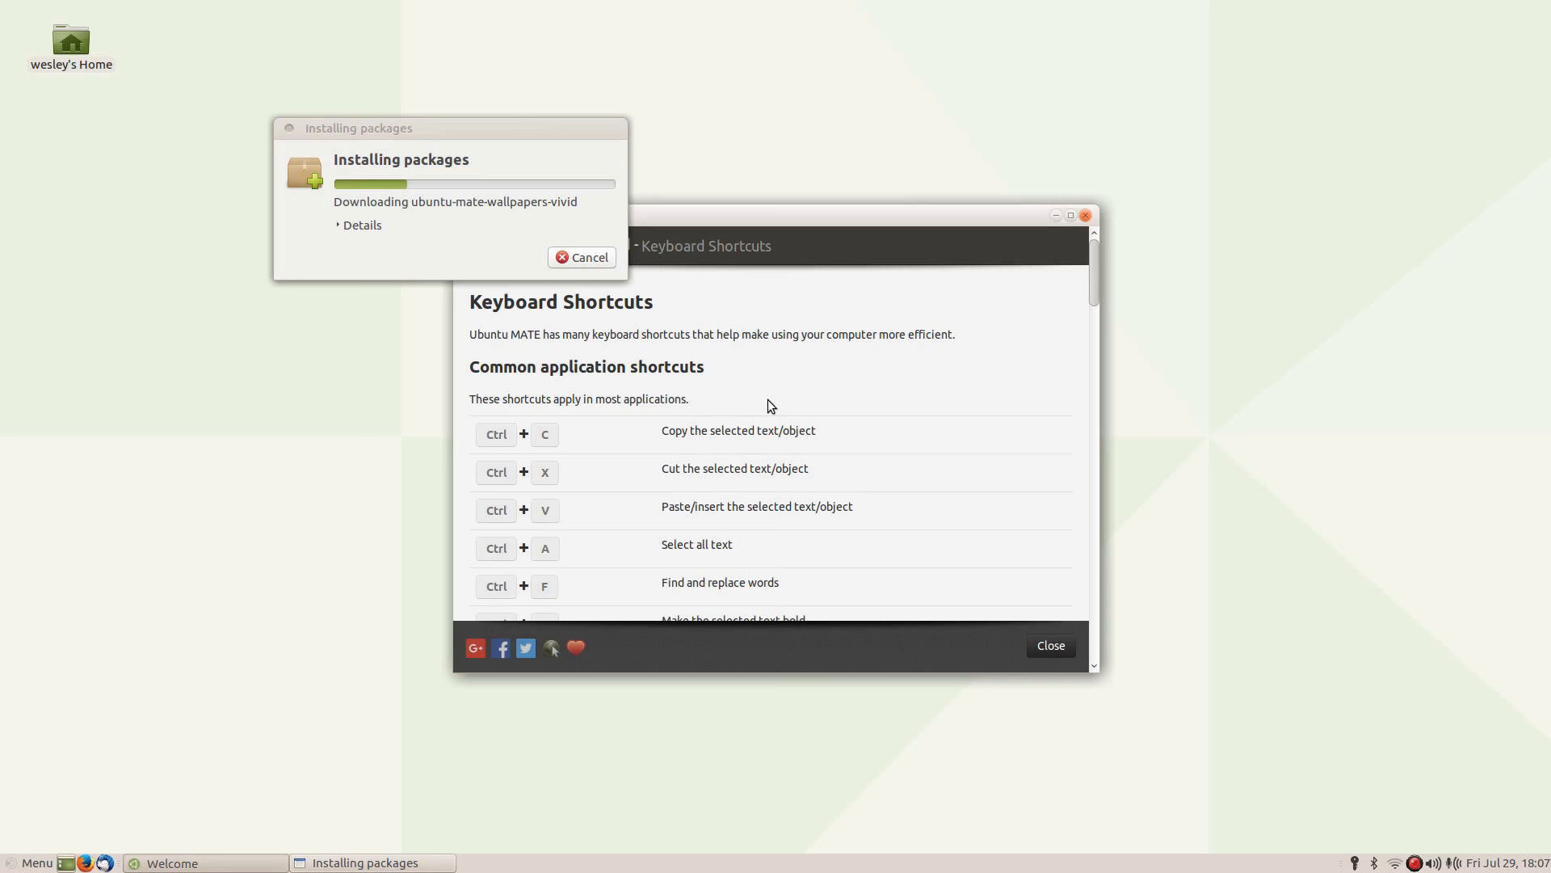
- Show and hide the pull-down terminal several times, leaving it open
key(F12)
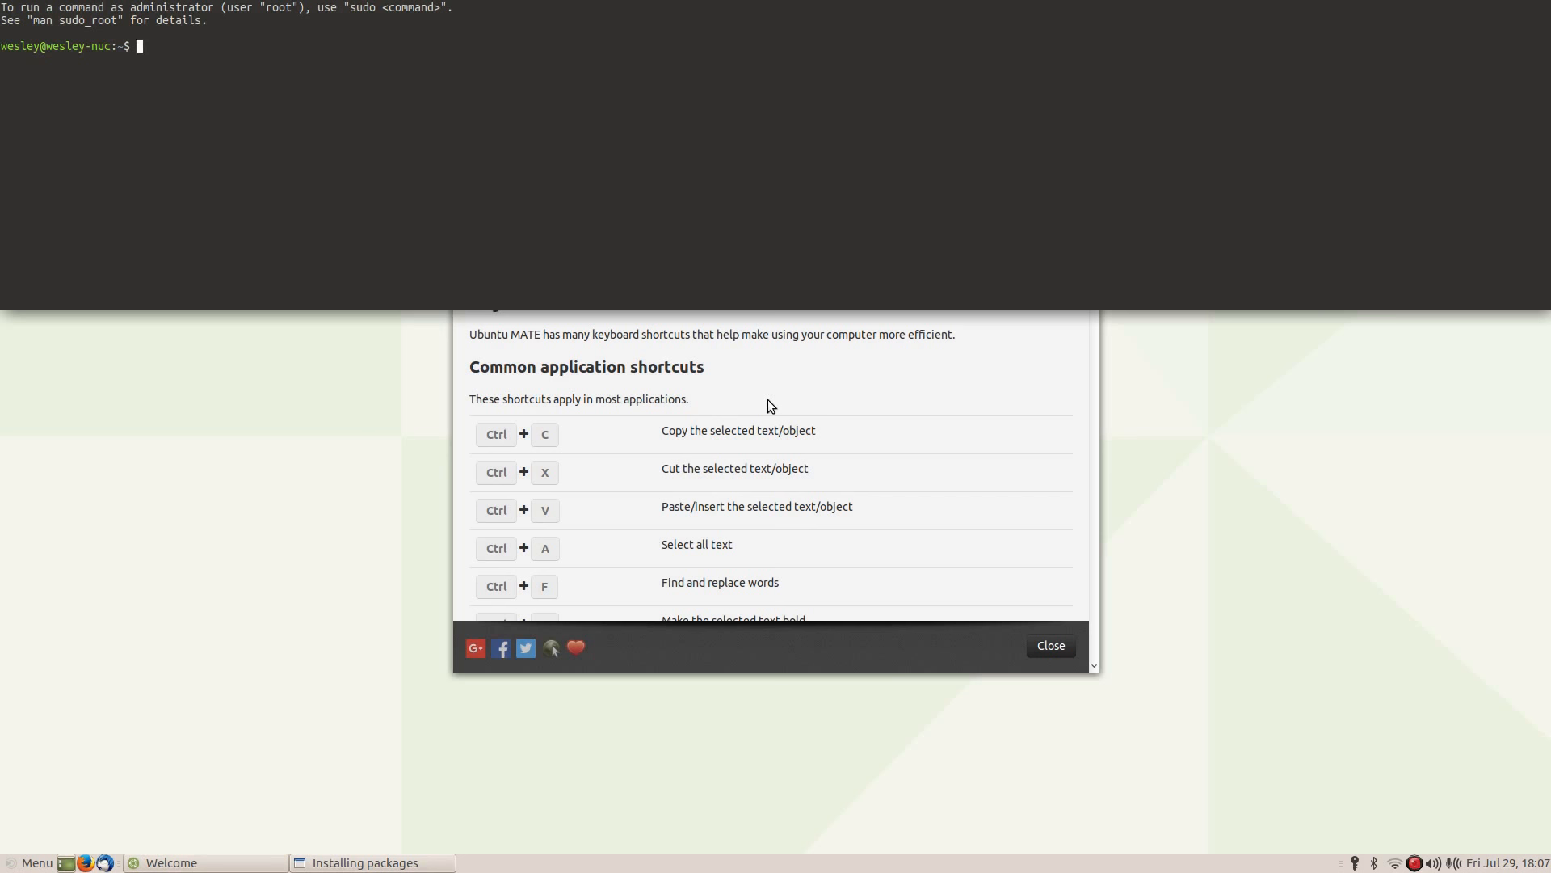
key(F12)
key(F12)
key(F12)
key(F12)
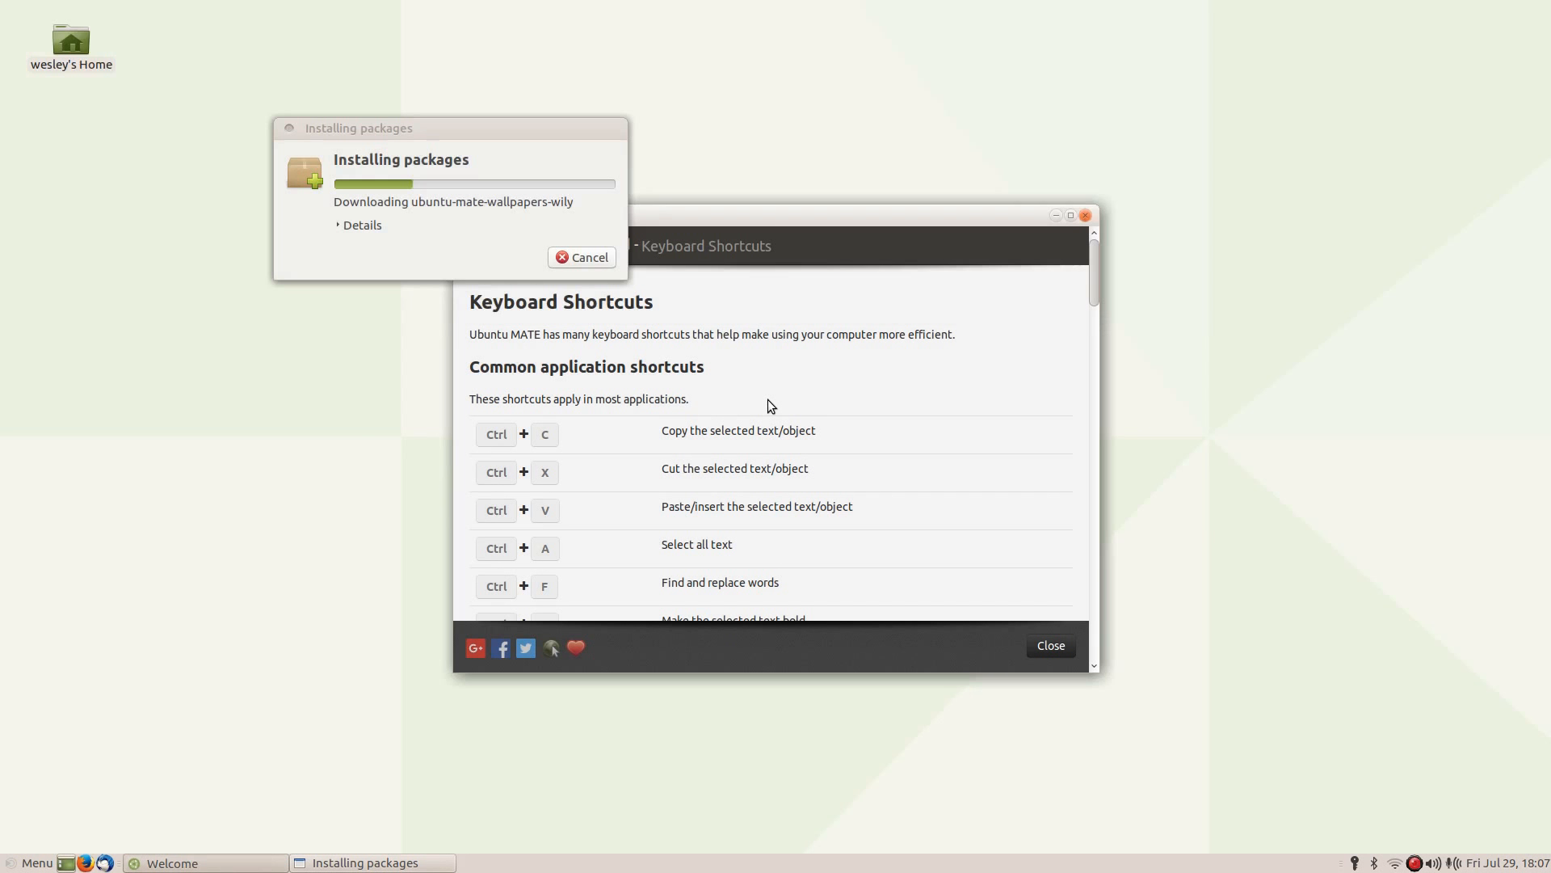
key(F12)
key(F12)
key(F12)
key(F12)
key(F12)
key(F12)
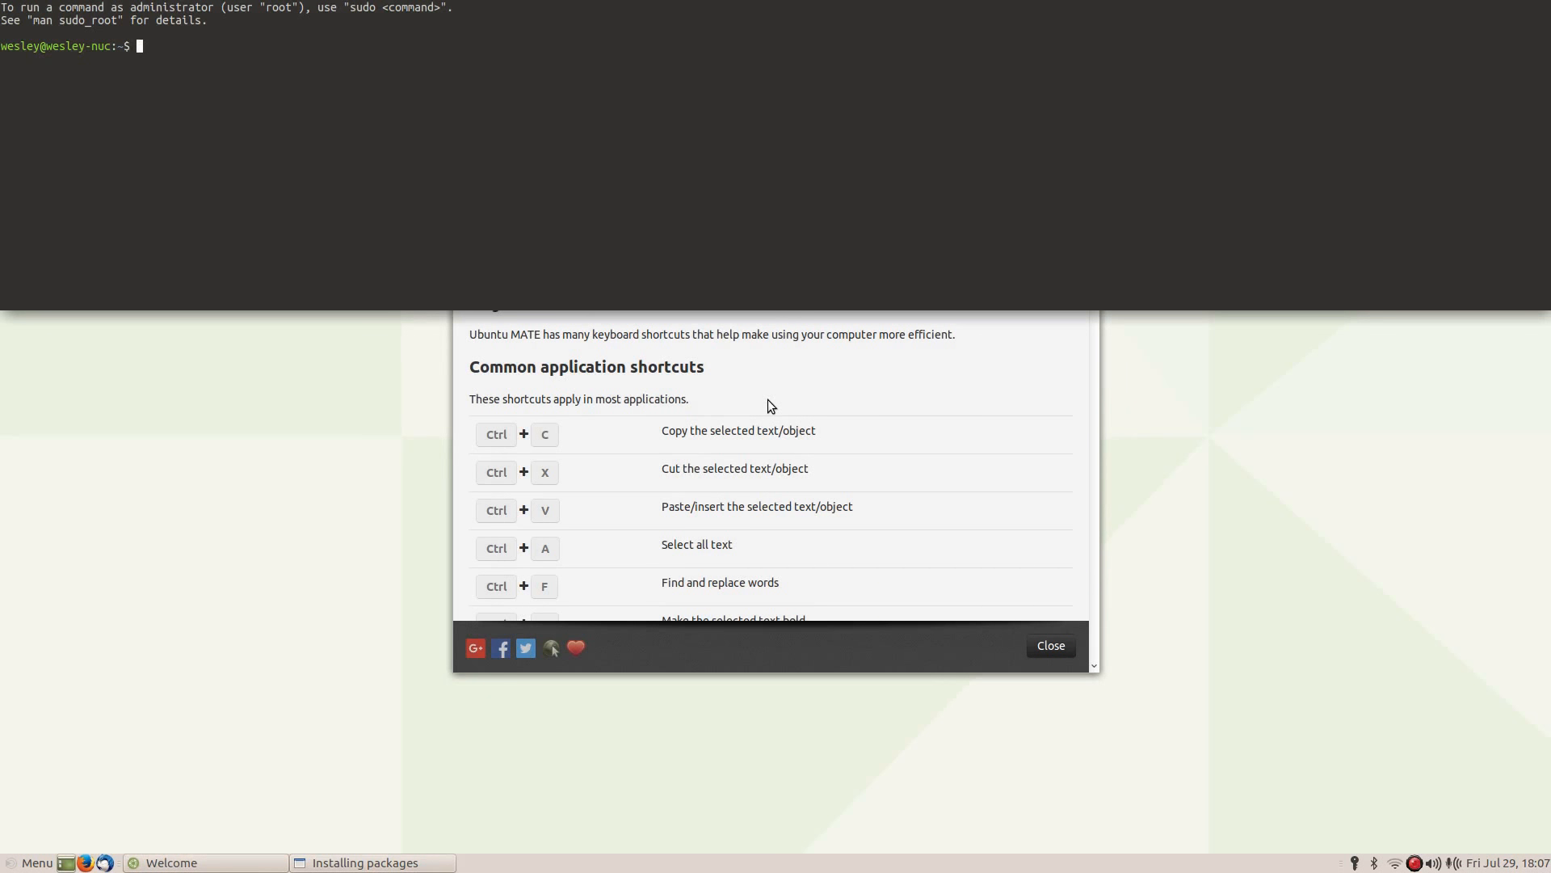
key(F12)
key(F12)
- Open the pull-down terminal's preferences to view the General options, close them and hide the terminal
right_click(698, 159)
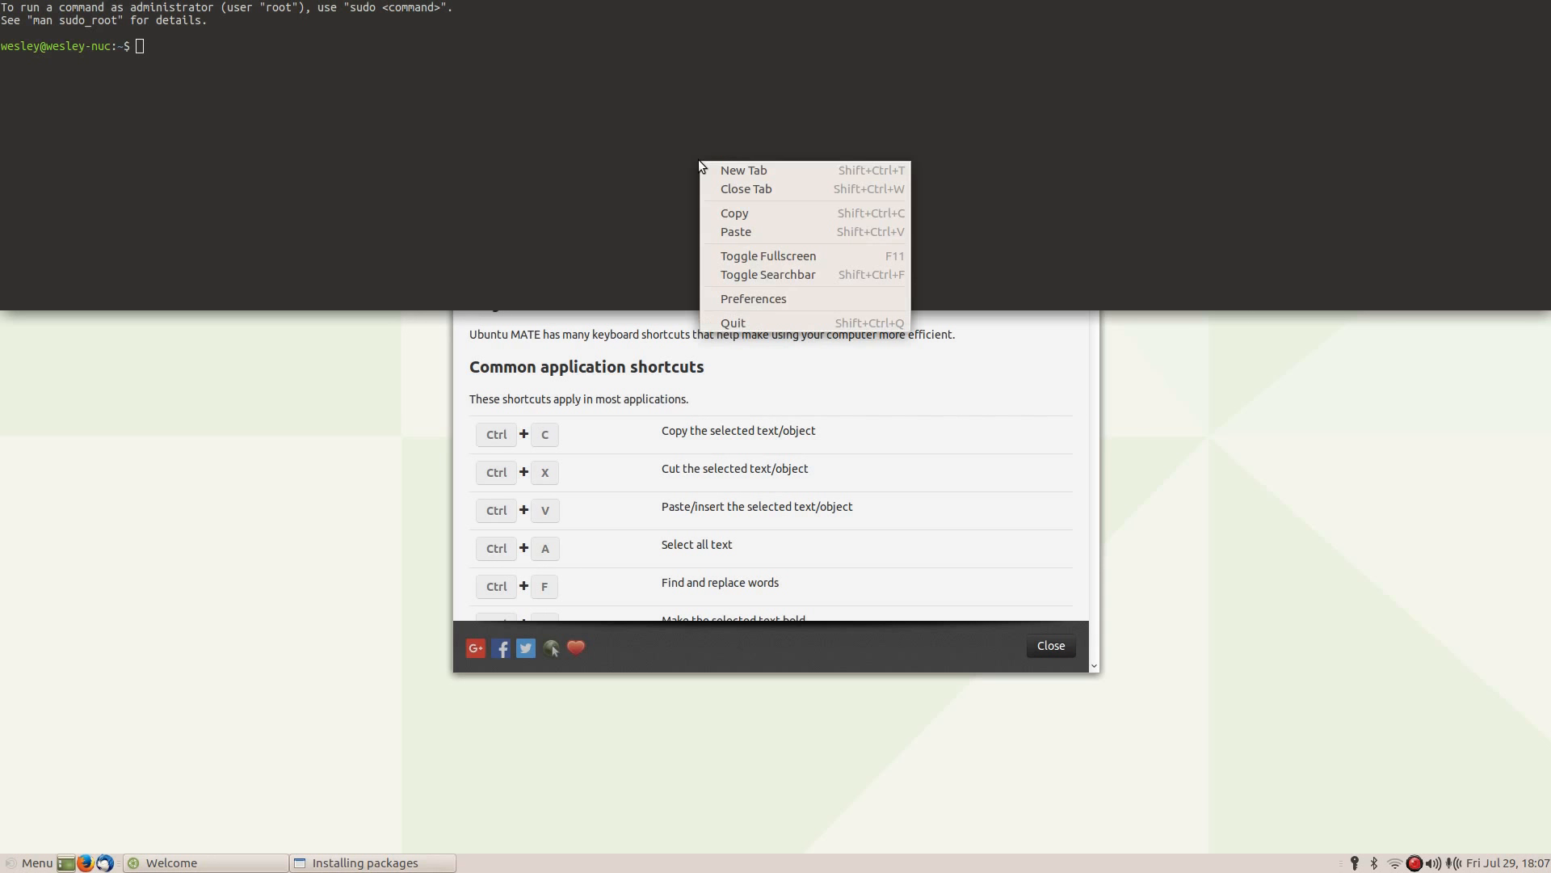
click(774, 297)
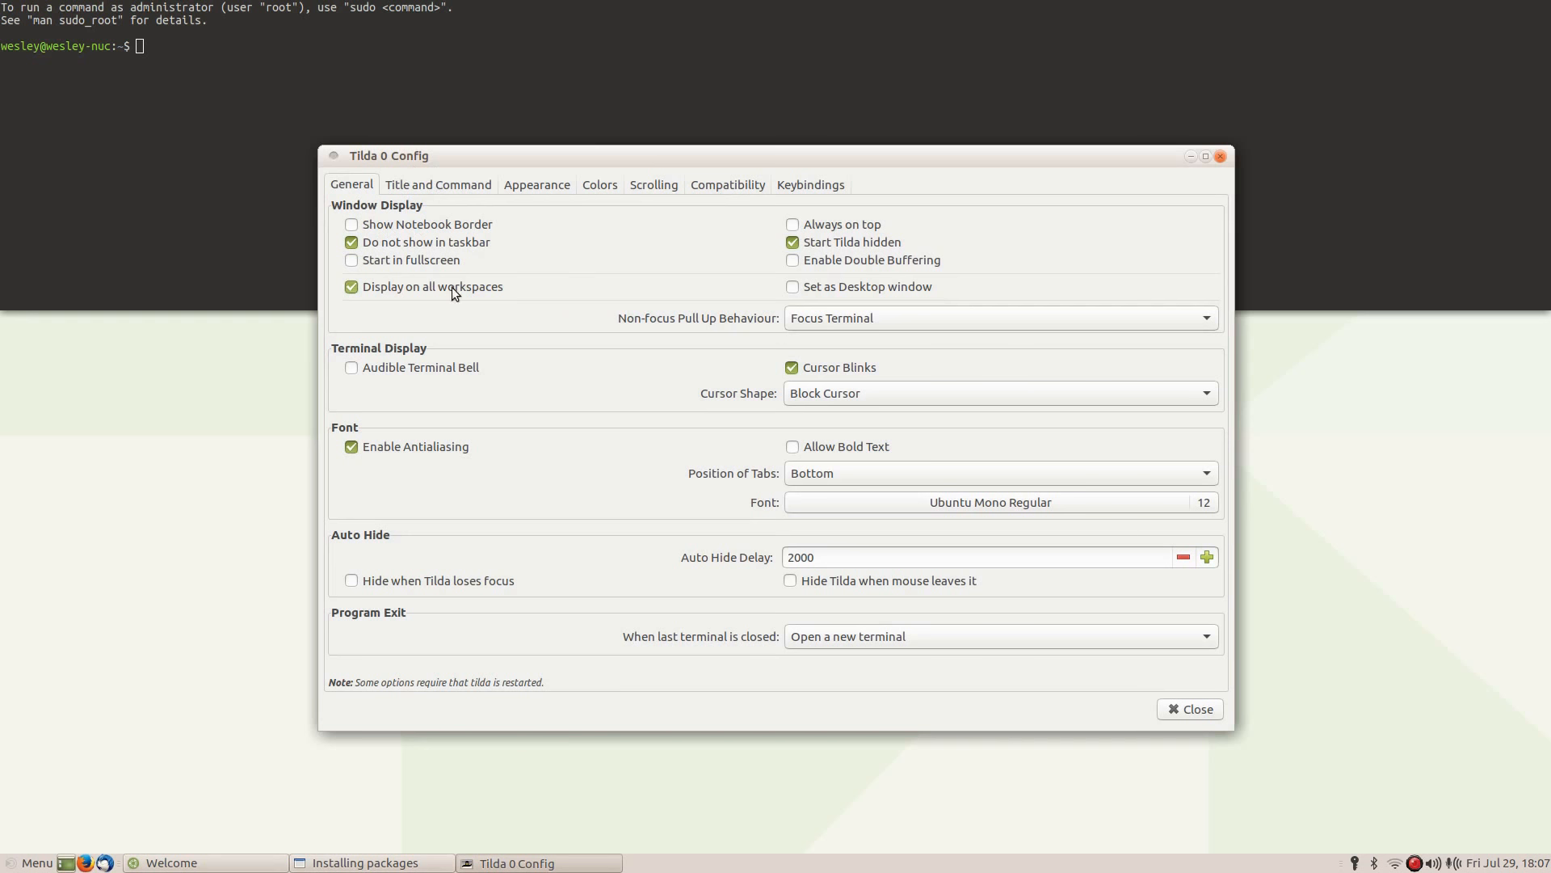
click(1220, 157)
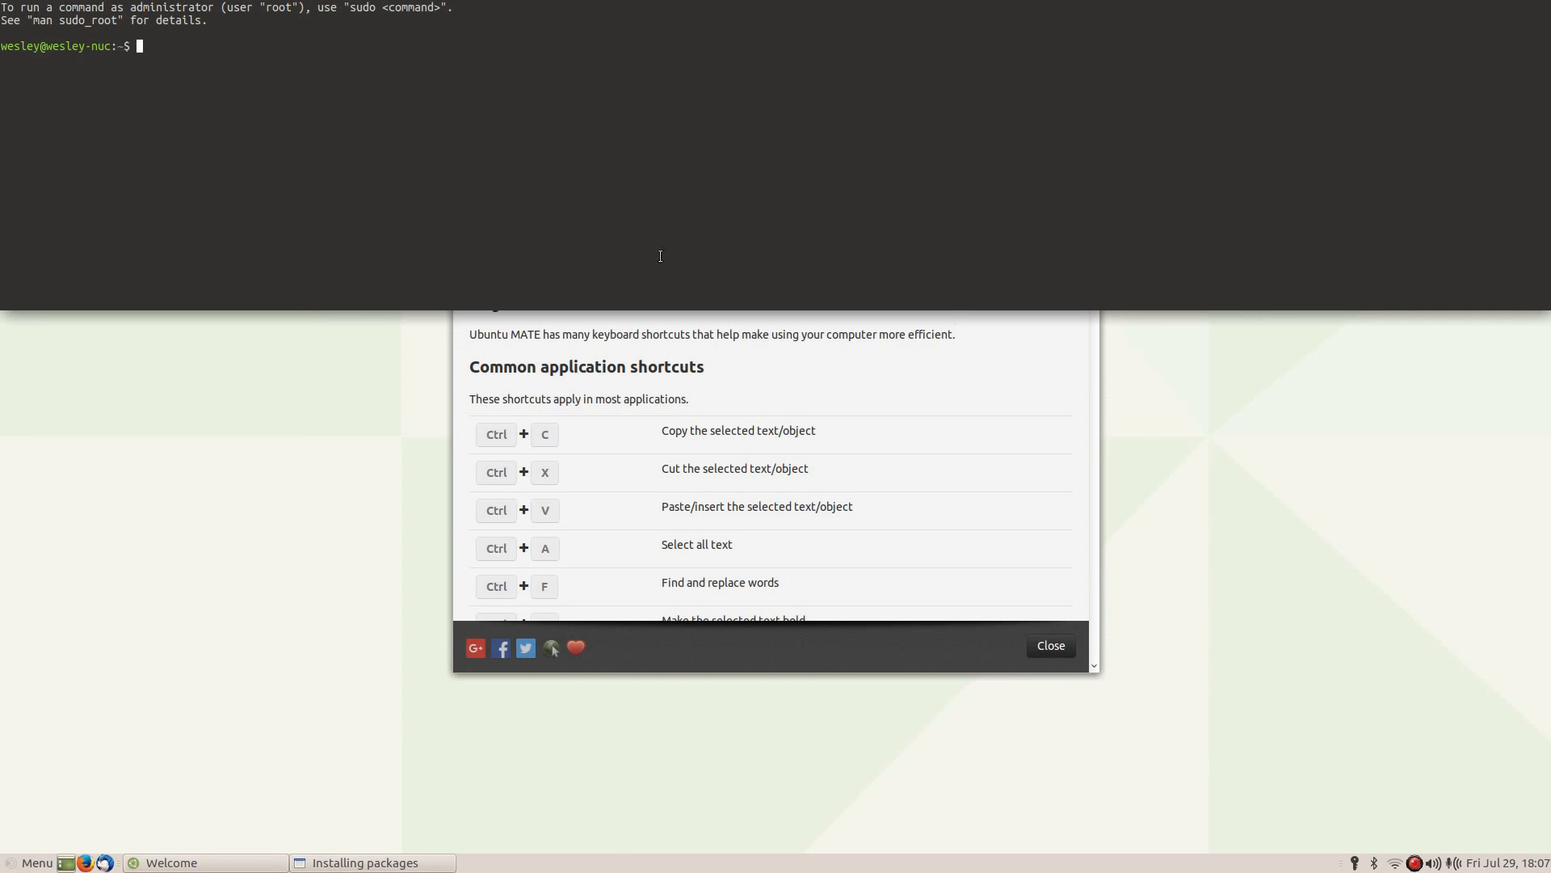
key(F12)
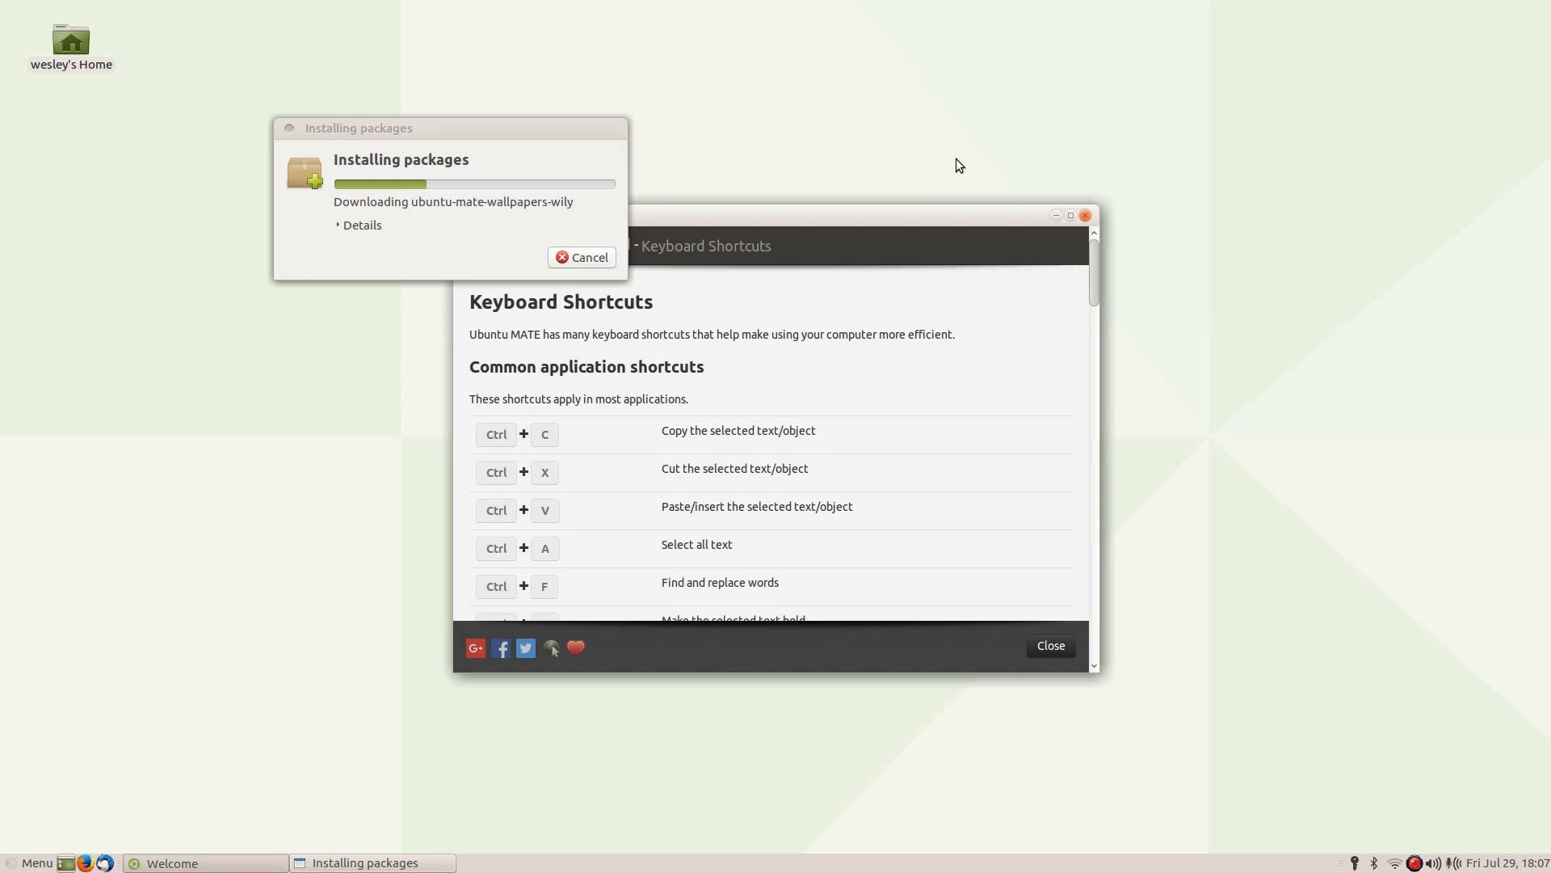
- Move the installation progress window clear of Welcome, skim the shortcuts to the end and try to close Welcome
drag(480, 128, 270, 330)
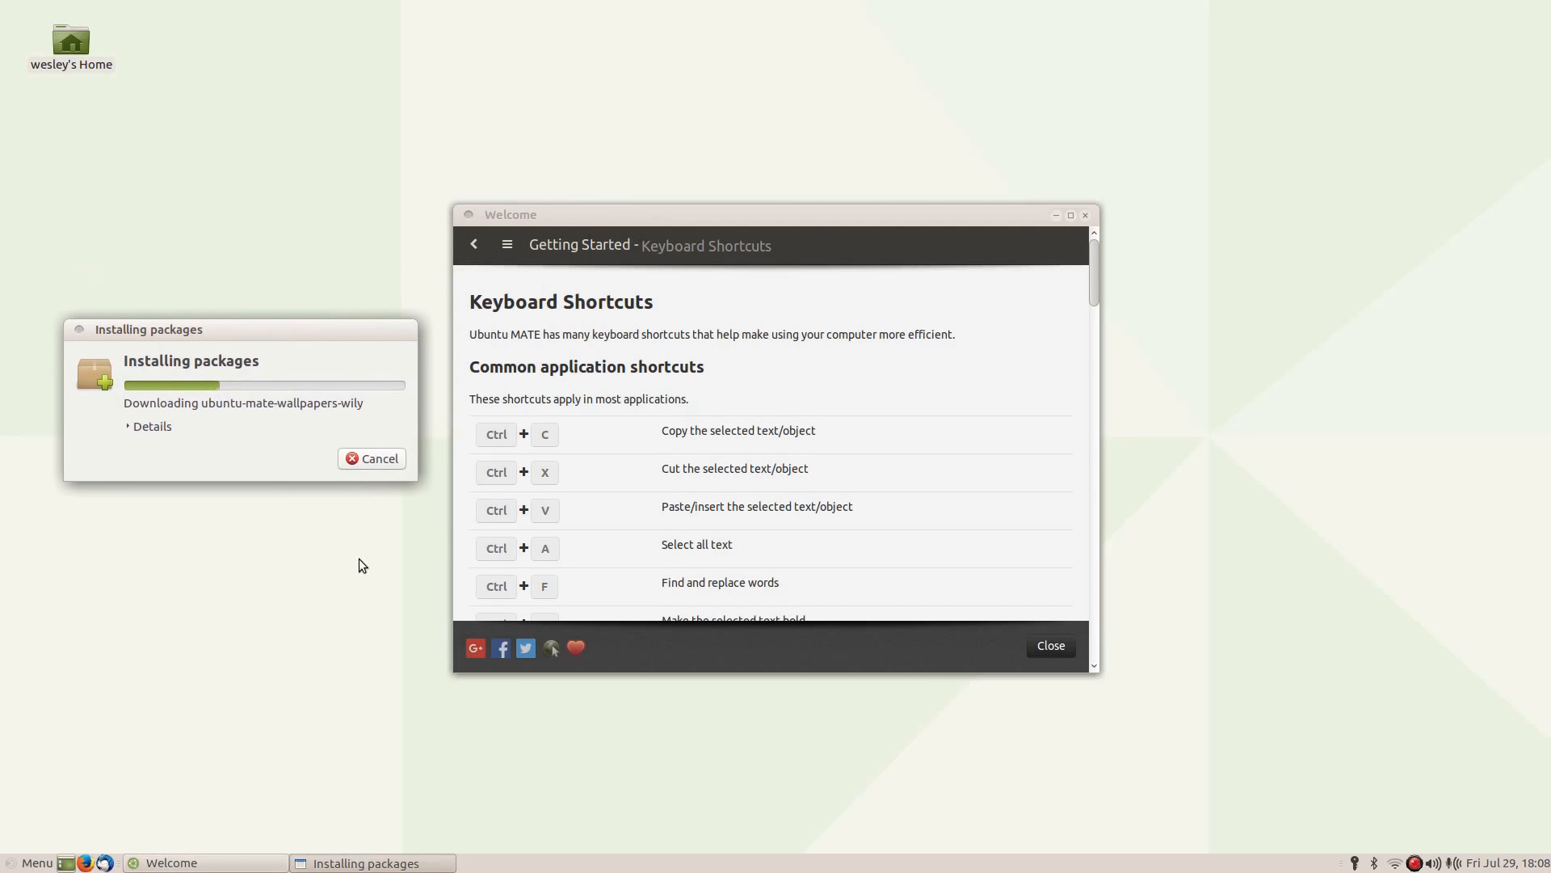
scroll(1026, 509, down, 20)
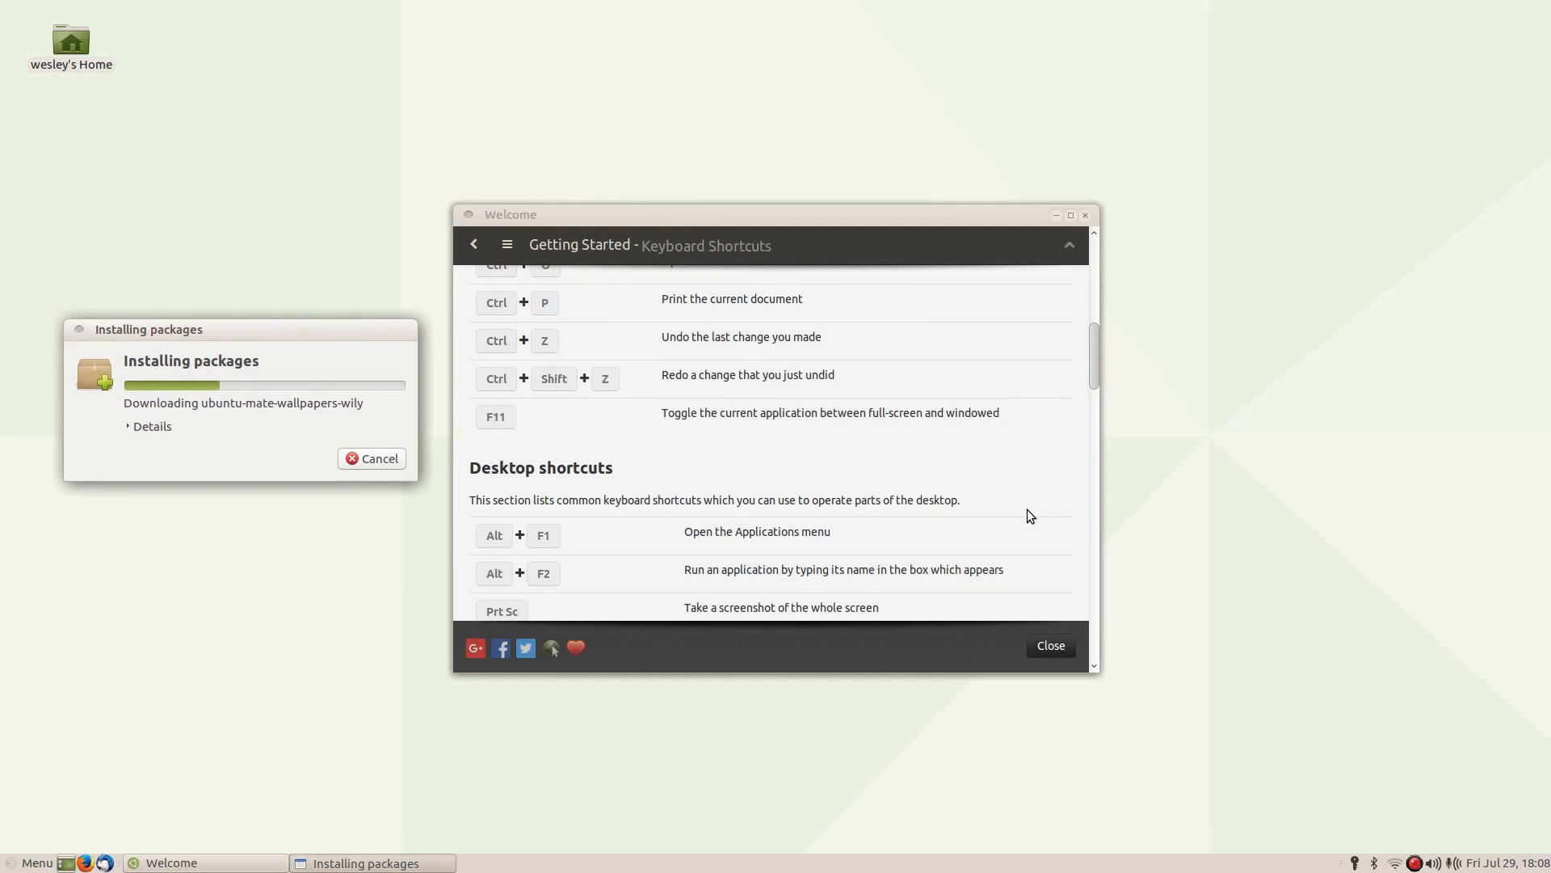
click(1051, 646)
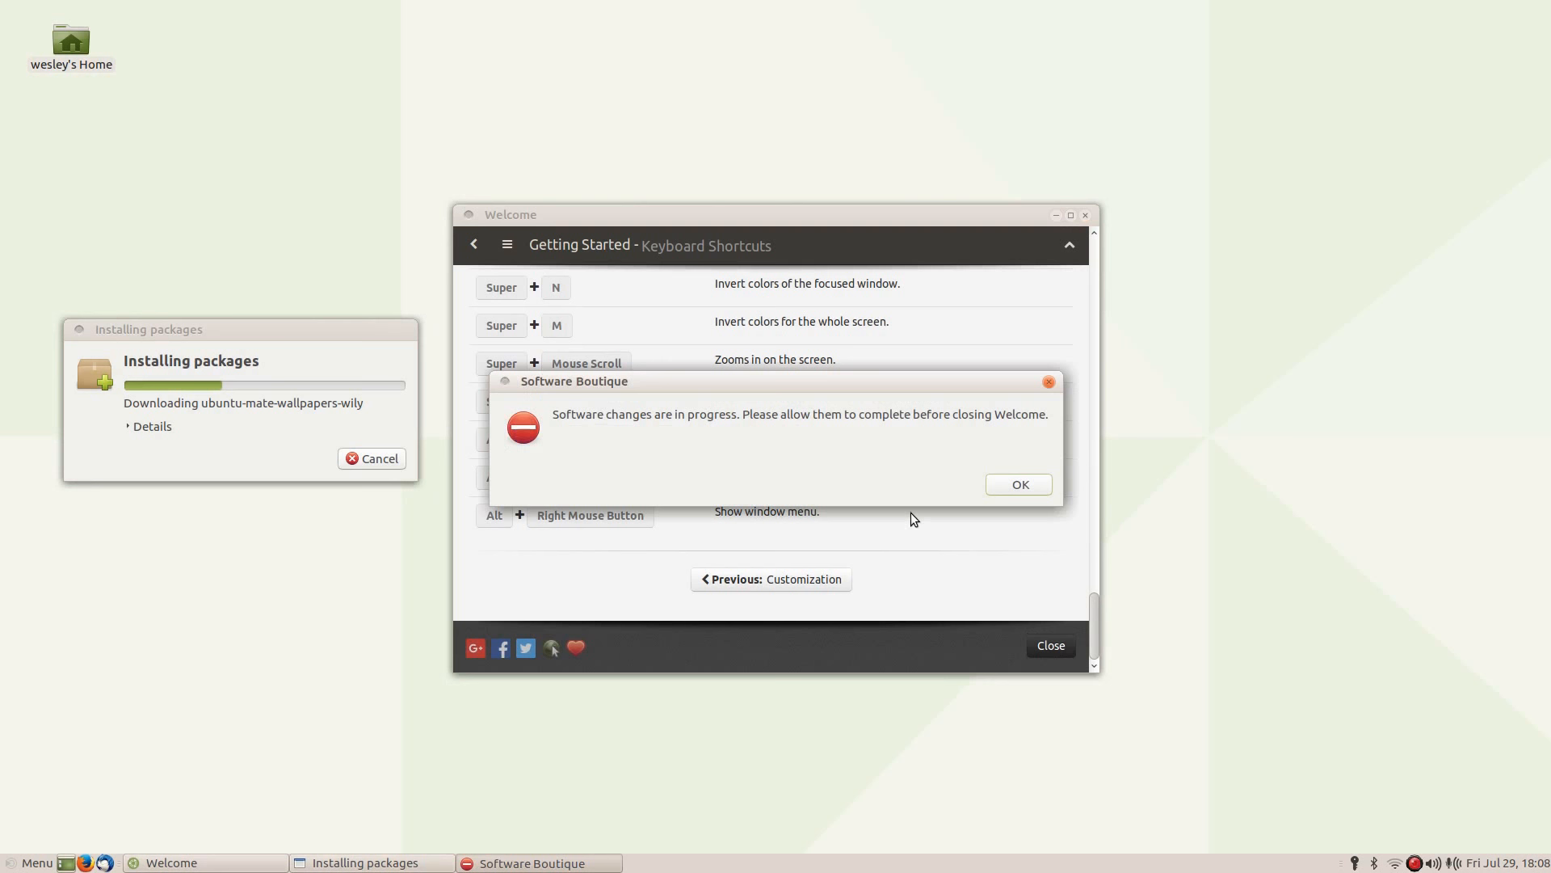
- Move the software-changes warning and the installation progress window apart, dismiss the warning and reposition the Welcome window
drag(626, 381, 197, 548)
drag(184, 336, 1025, 359)
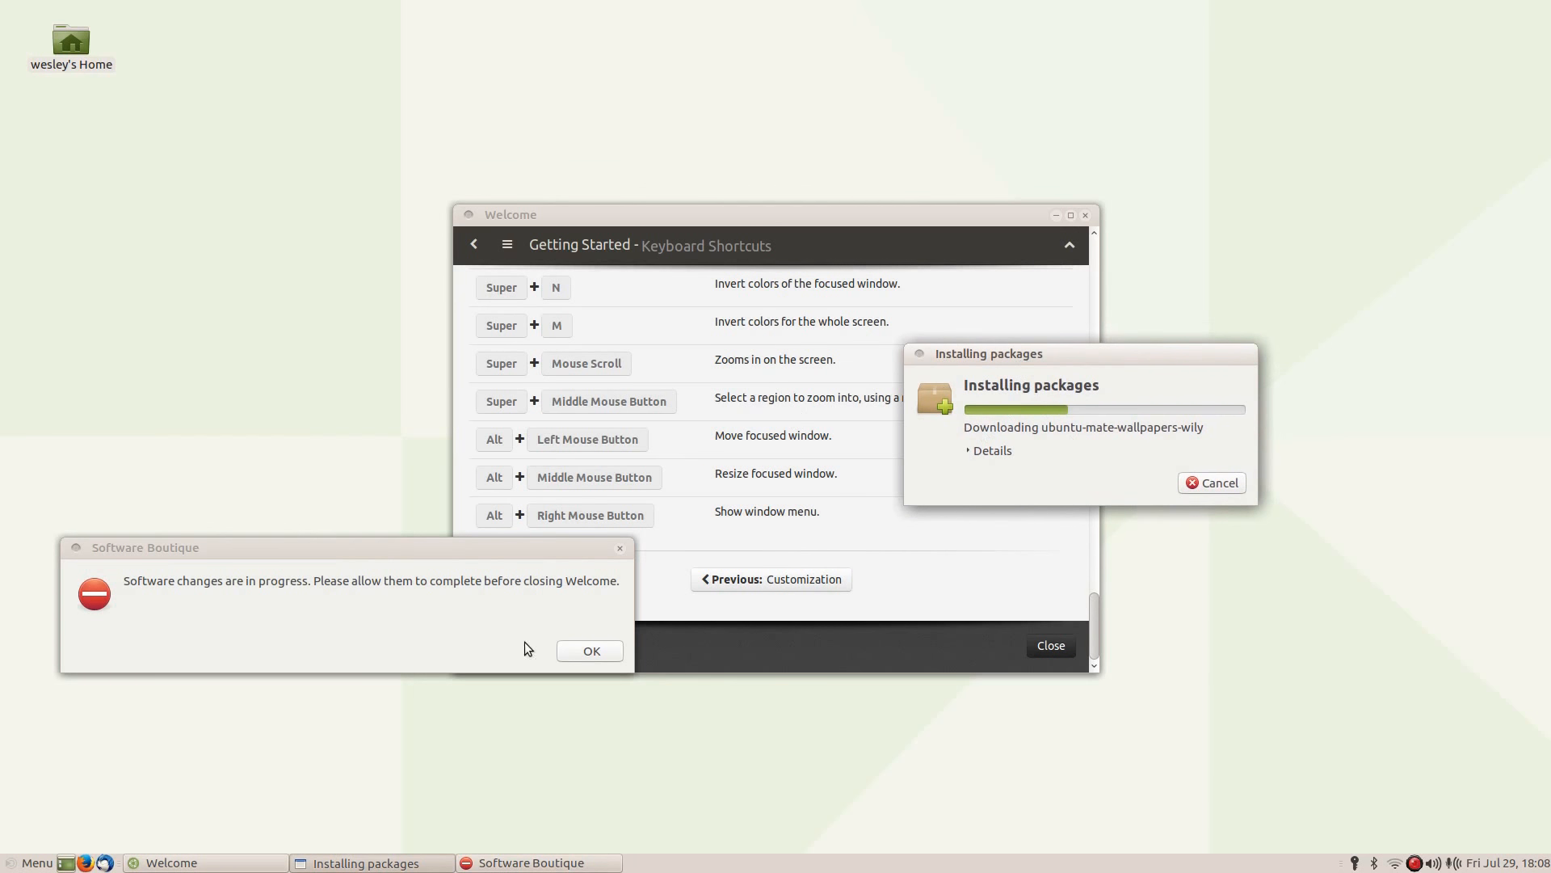
click(453, 558)
drag(445, 550, 406, 501)
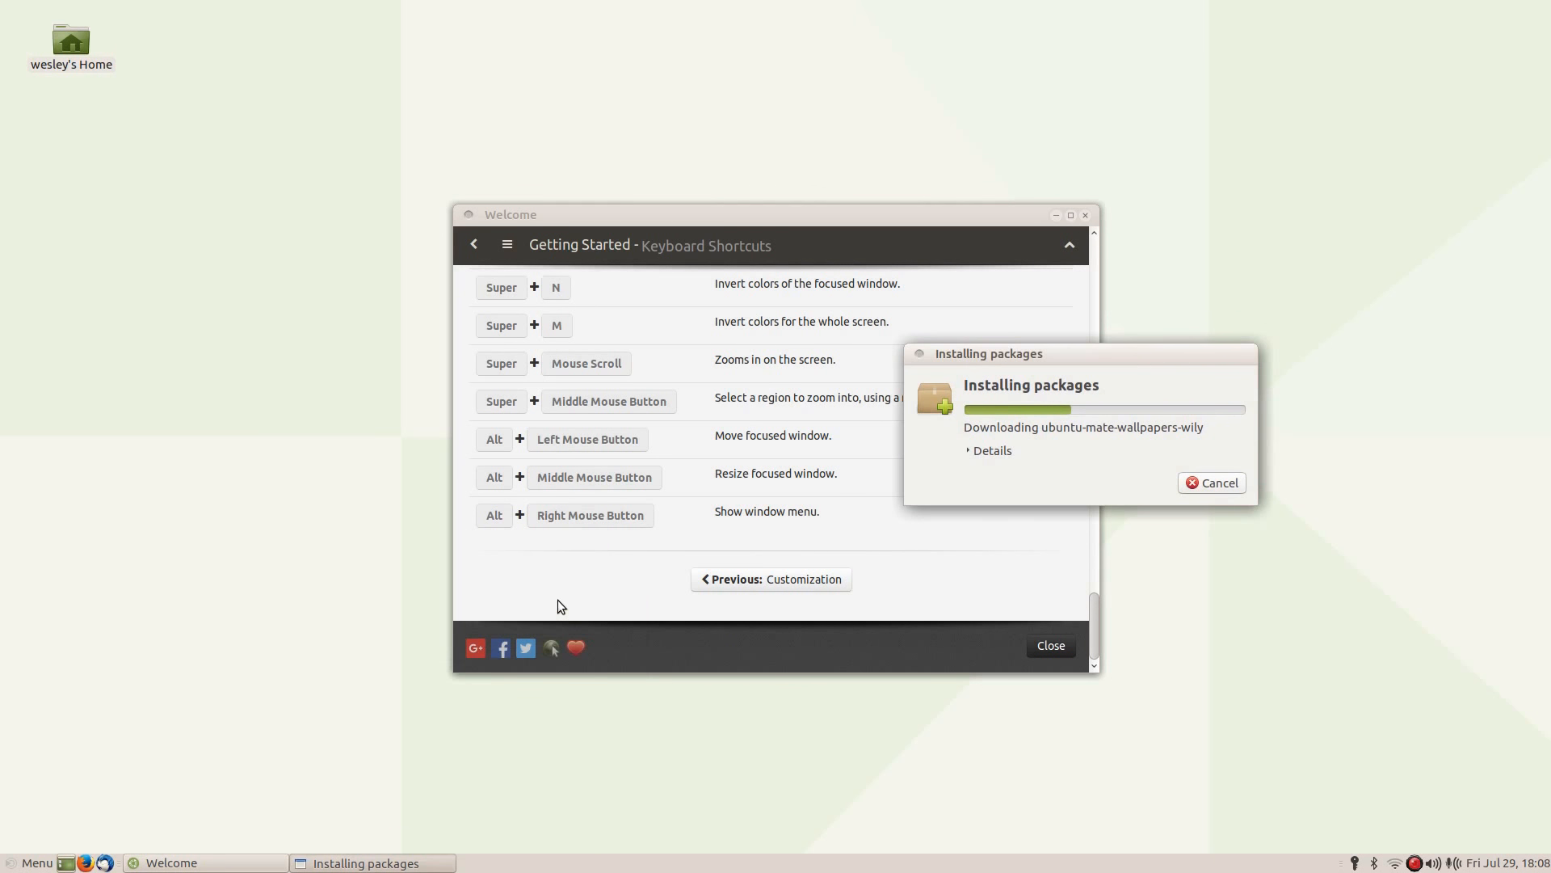
click(552, 603)
drag(673, 222, 618, 188)
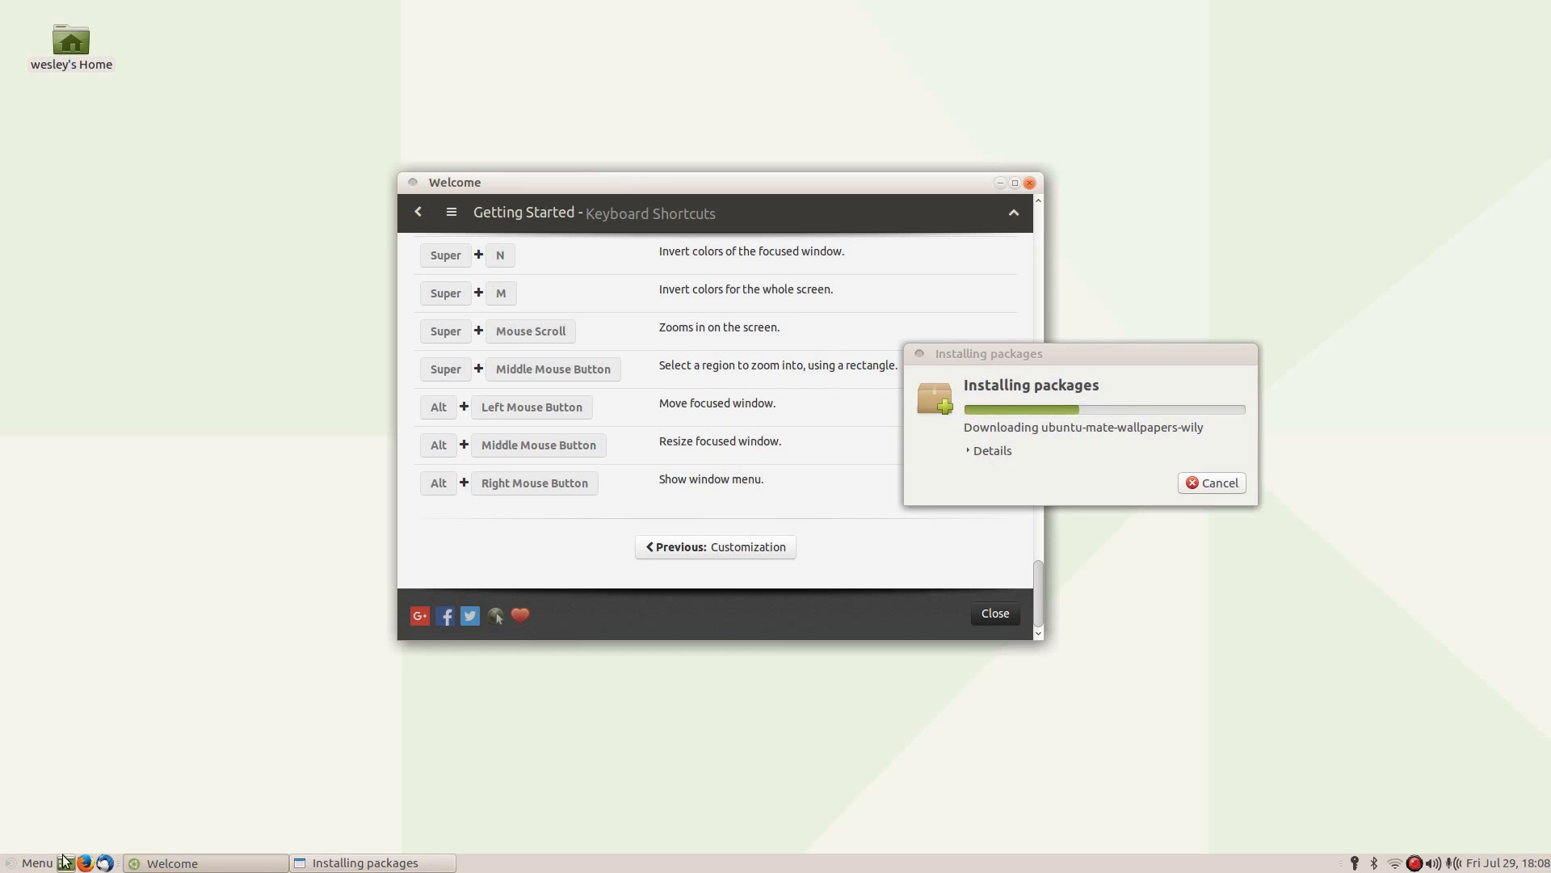
- Remove the Thunderbird launcher from the panel and keep the Firefox launcher, dismissing its options
right_click(541, 863)
click(383, 812)
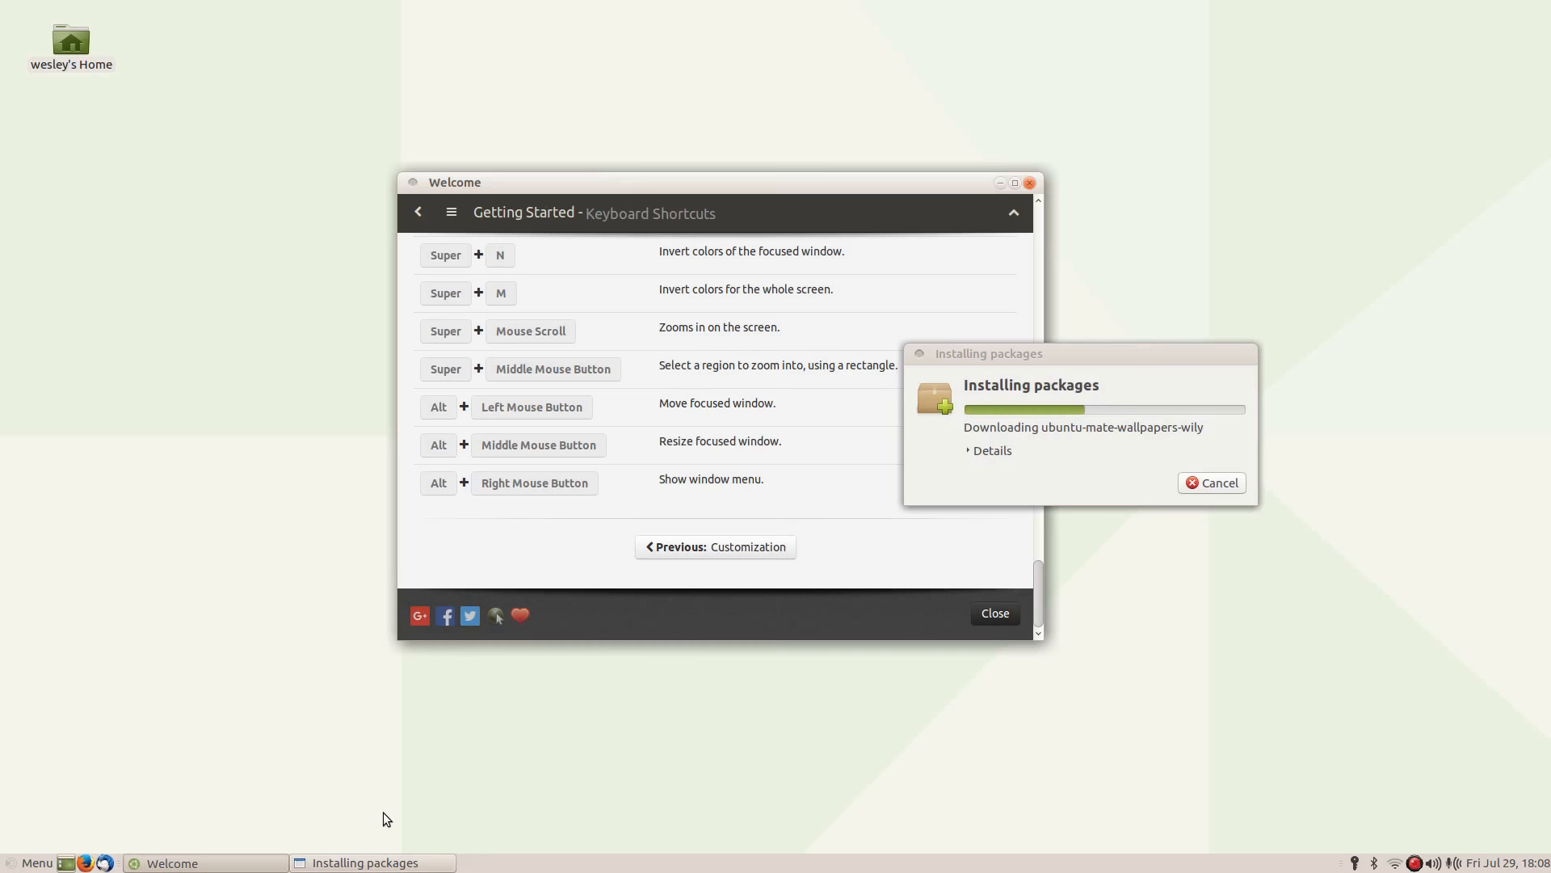
right_click(105, 862)
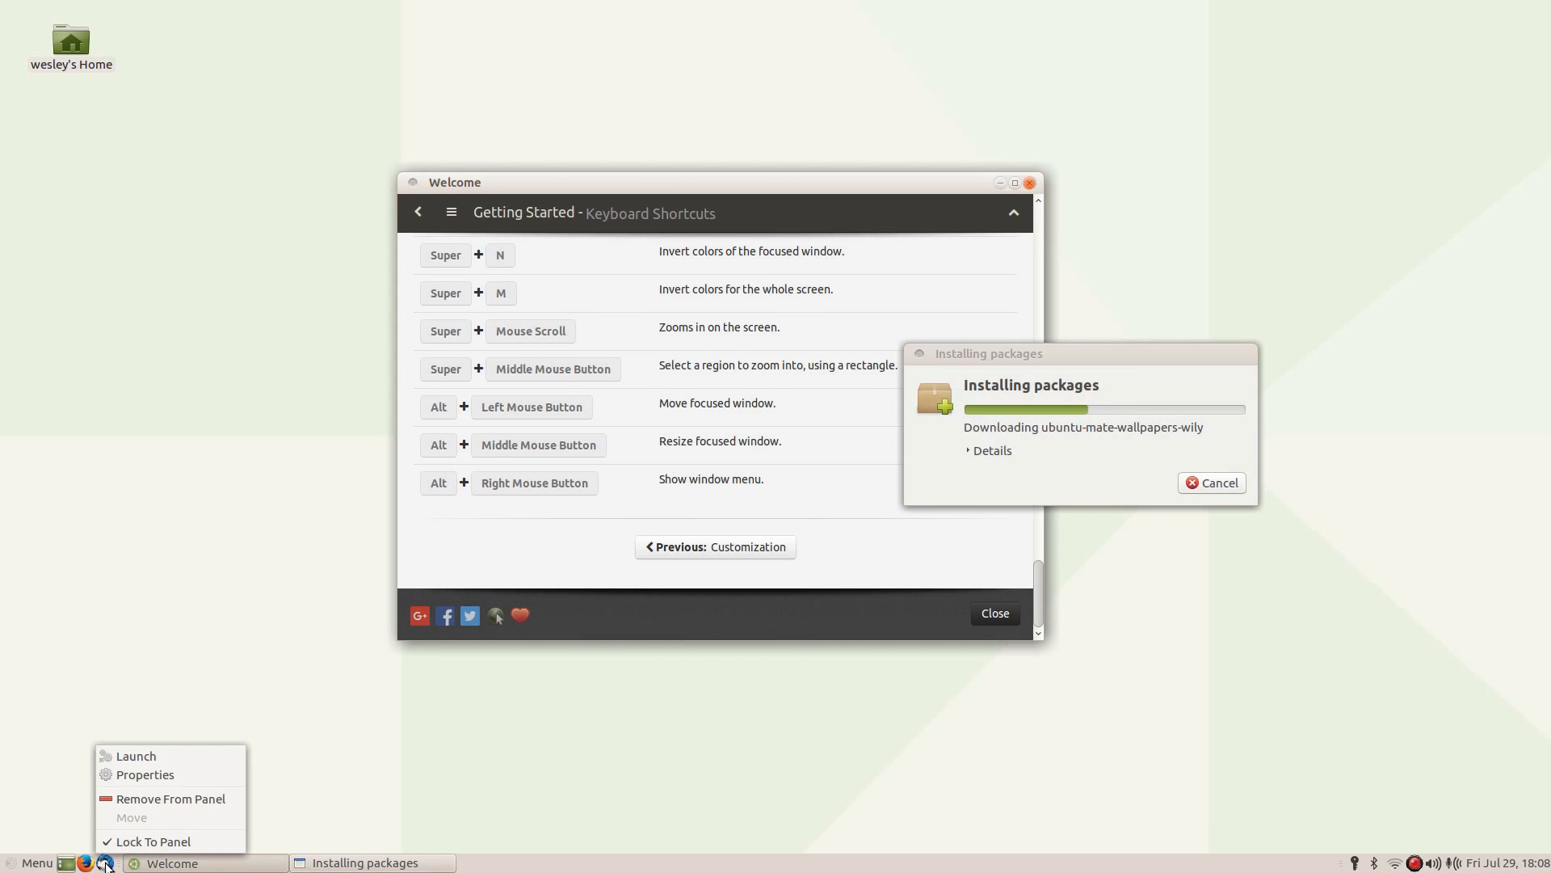
right_click(105, 863)
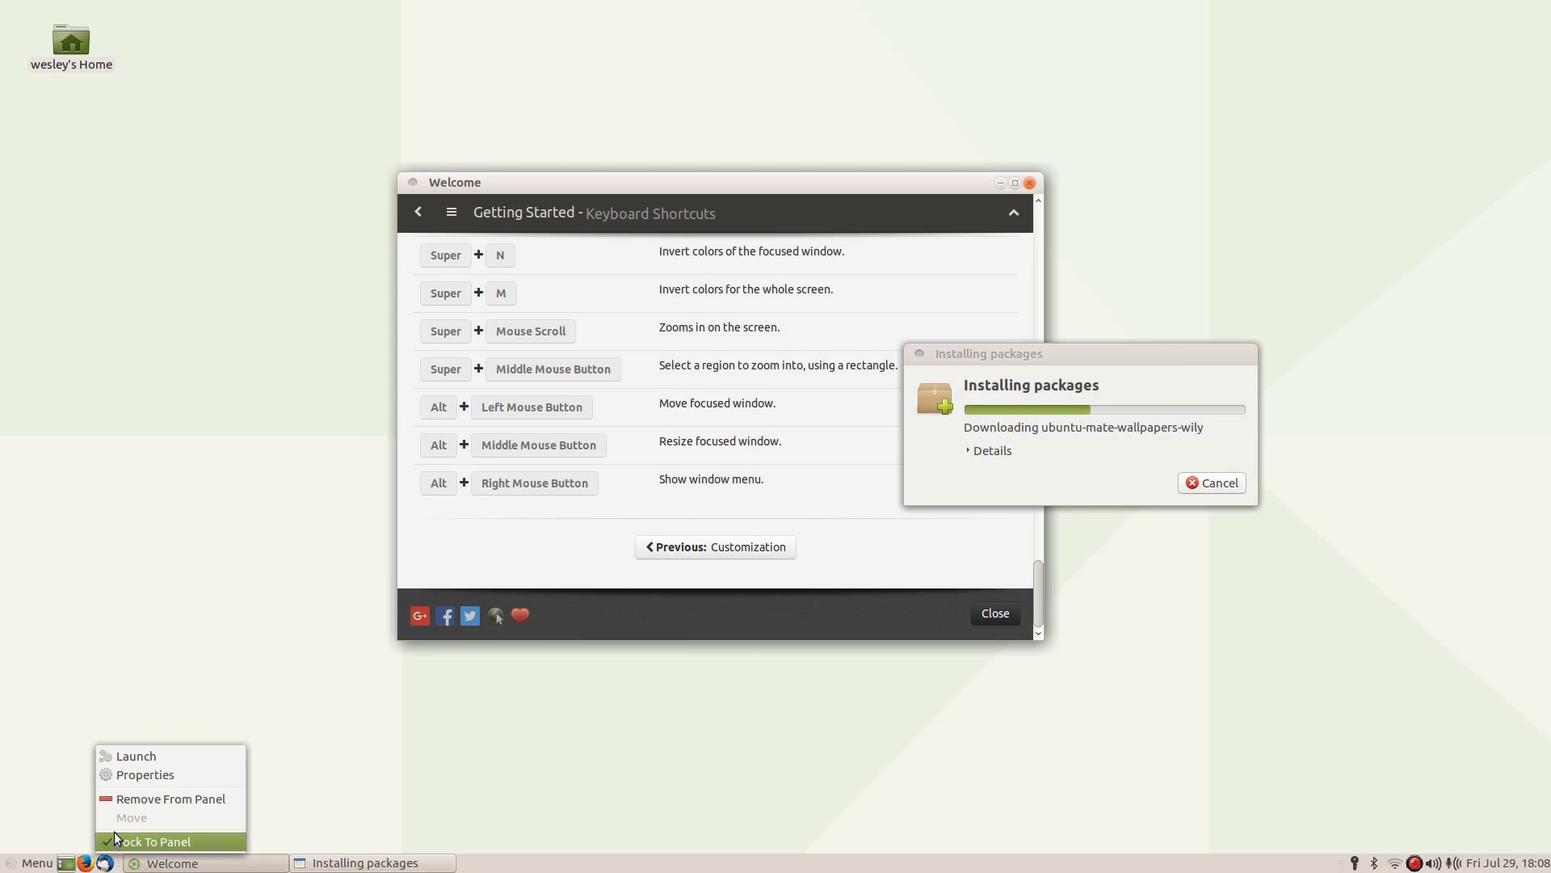
click(136, 799)
right_click(87, 862)
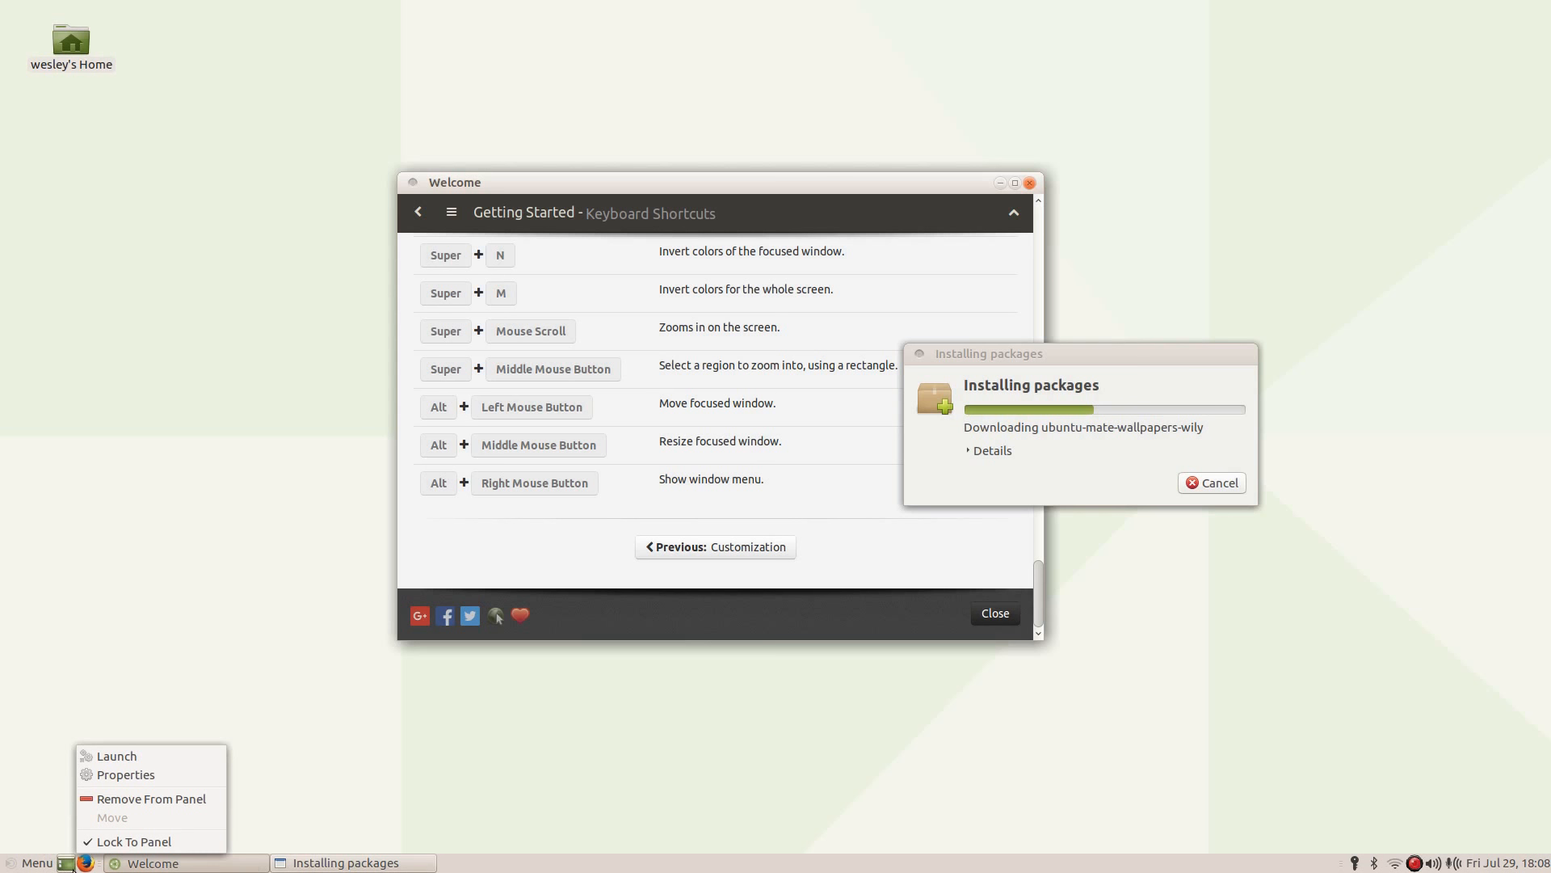
click(352, 767)
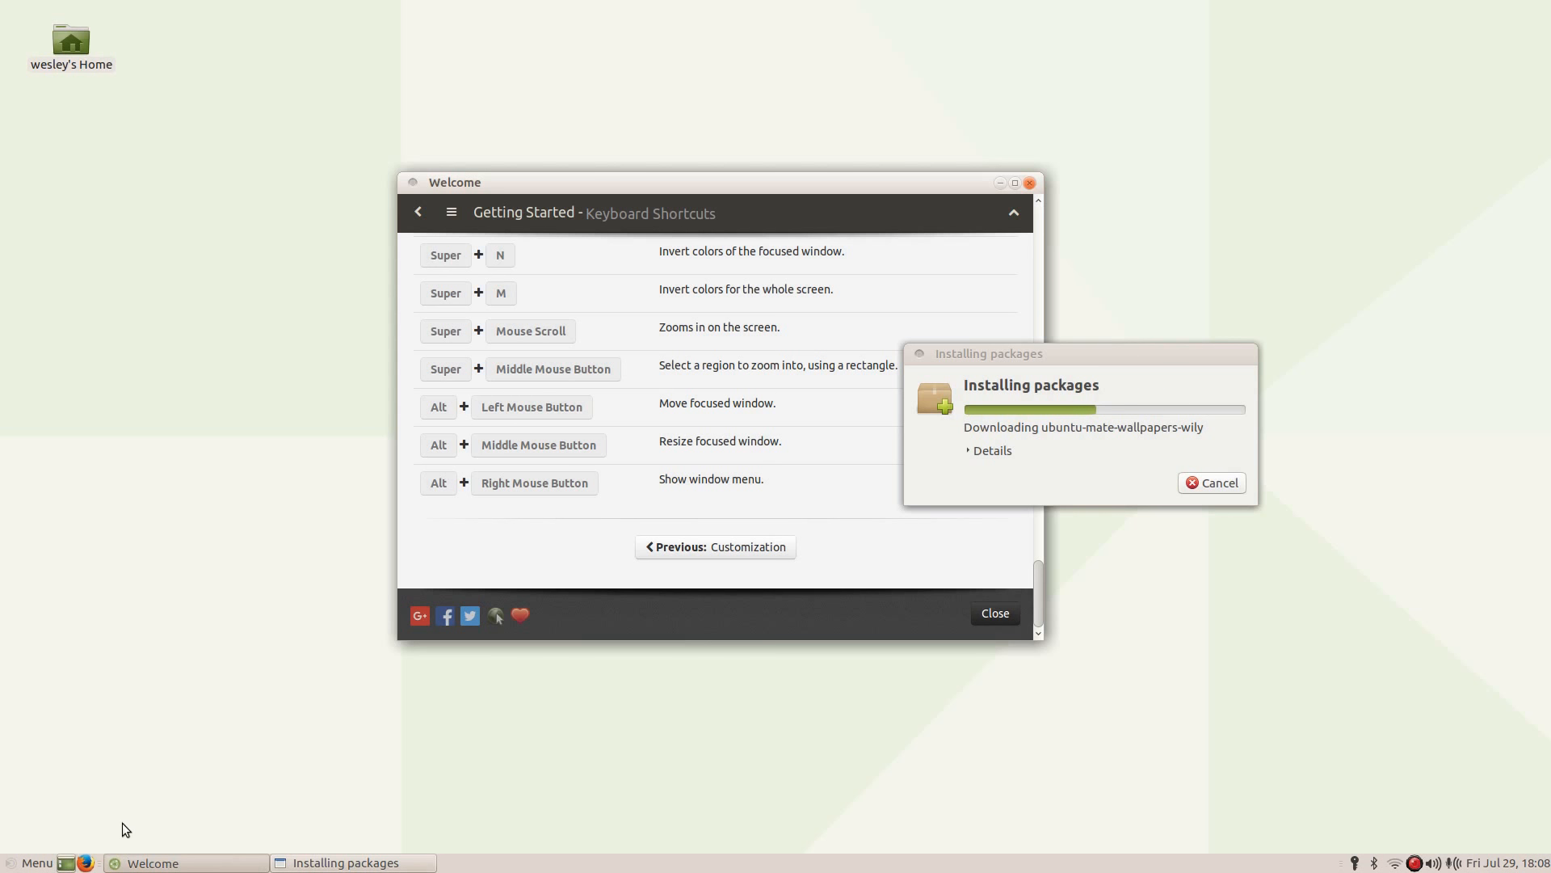
- Demonstrate showing the desktop, restore the hidden windows and move the installation progress window away from Welcome
click(65, 863)
click(65, 863)
click(65, 863)
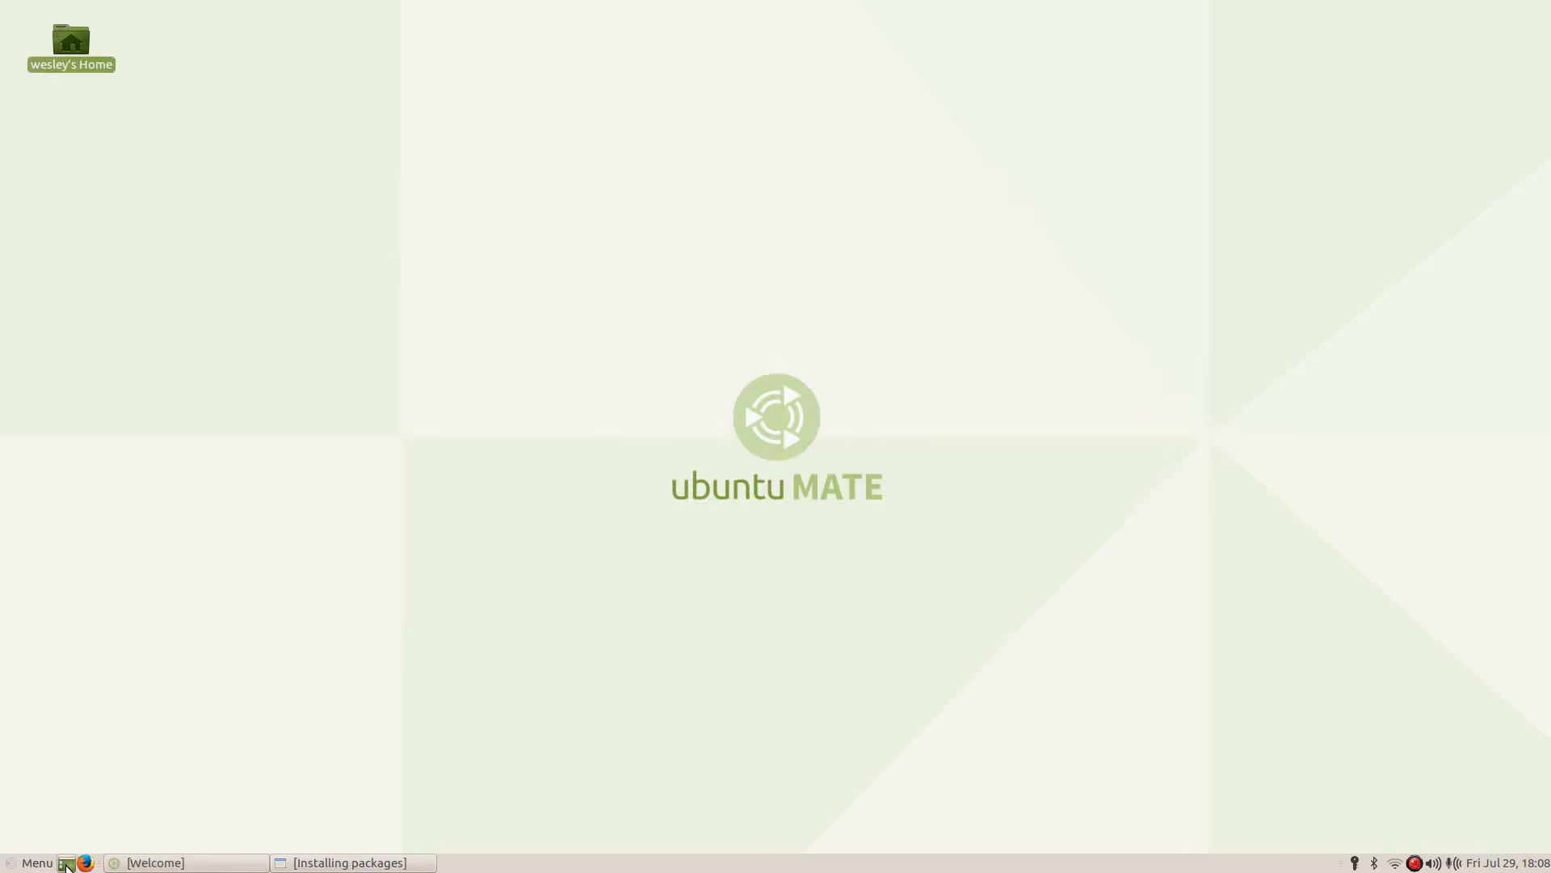
click(65, 863)
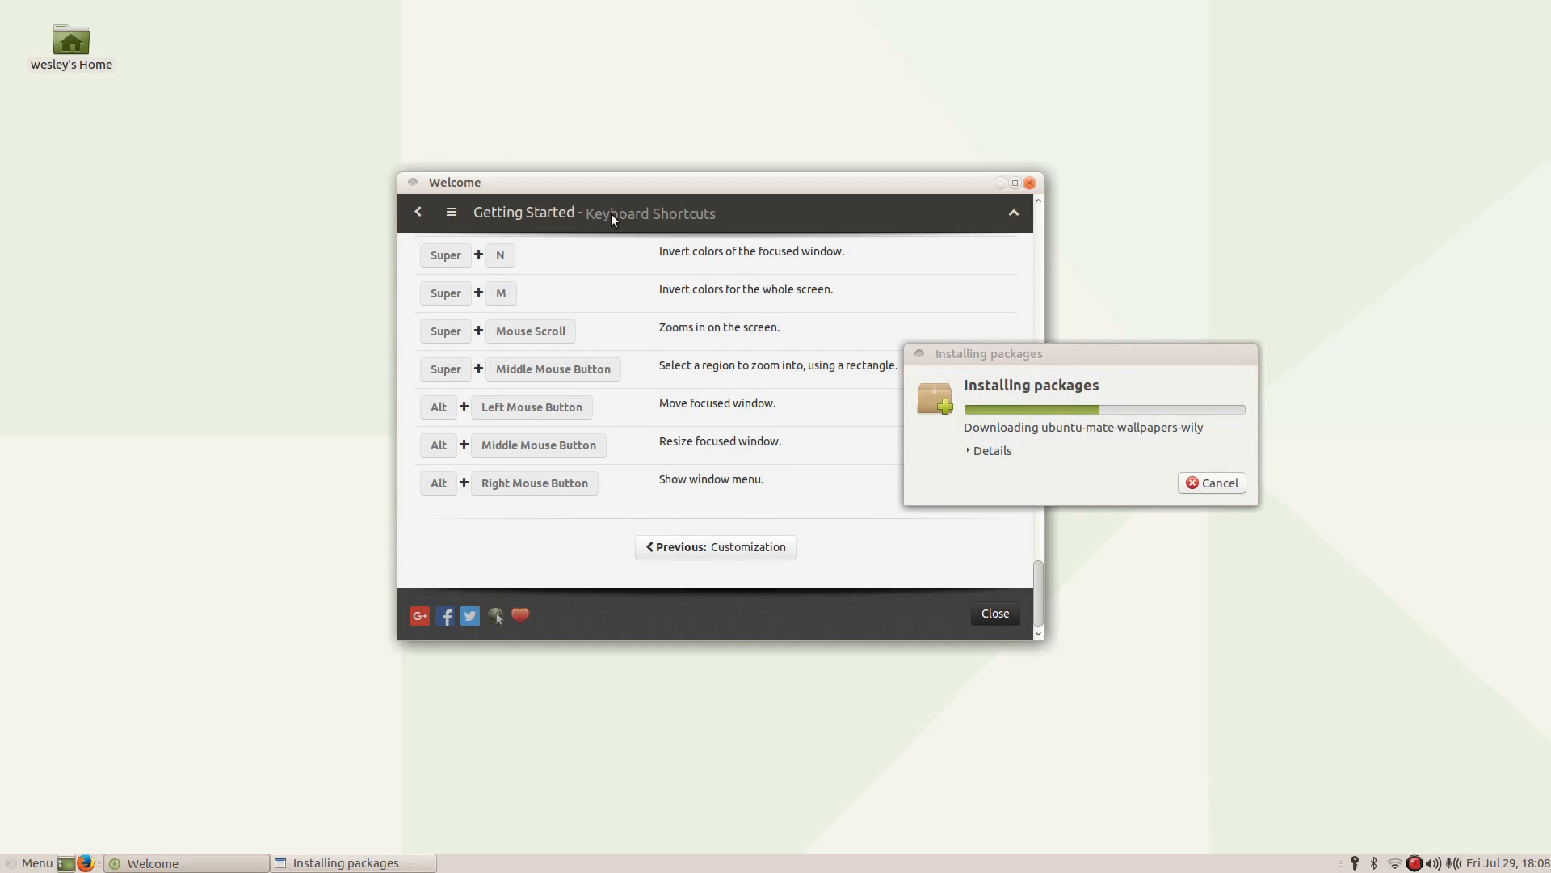
drag(1122, 355, 1300, 216)
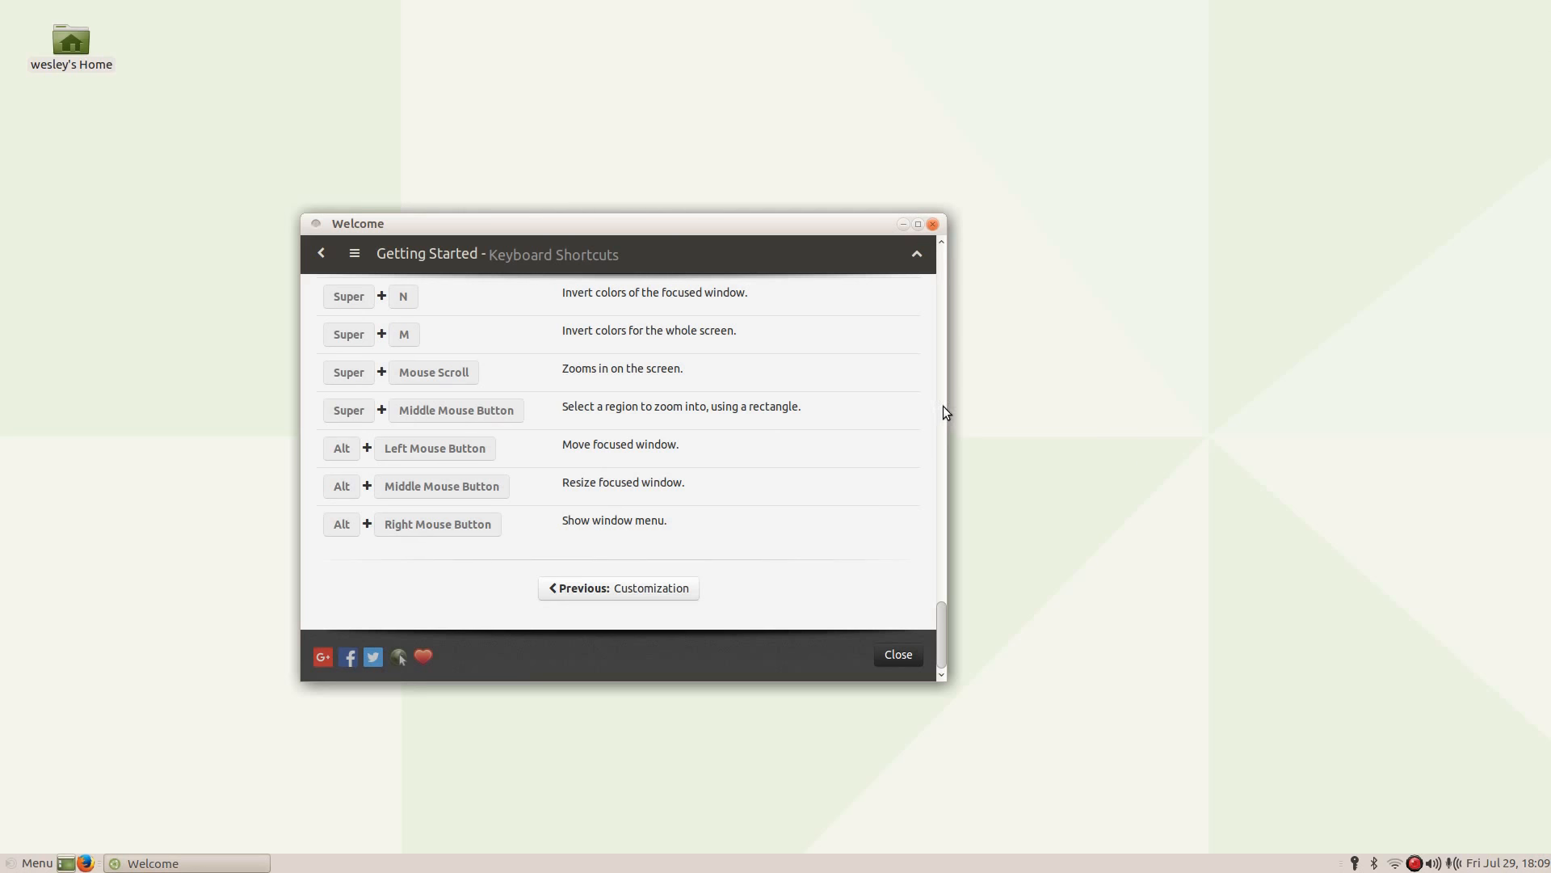
- Close the Welcome window, glance over the application categories and open the Control Center
click(933, 225)
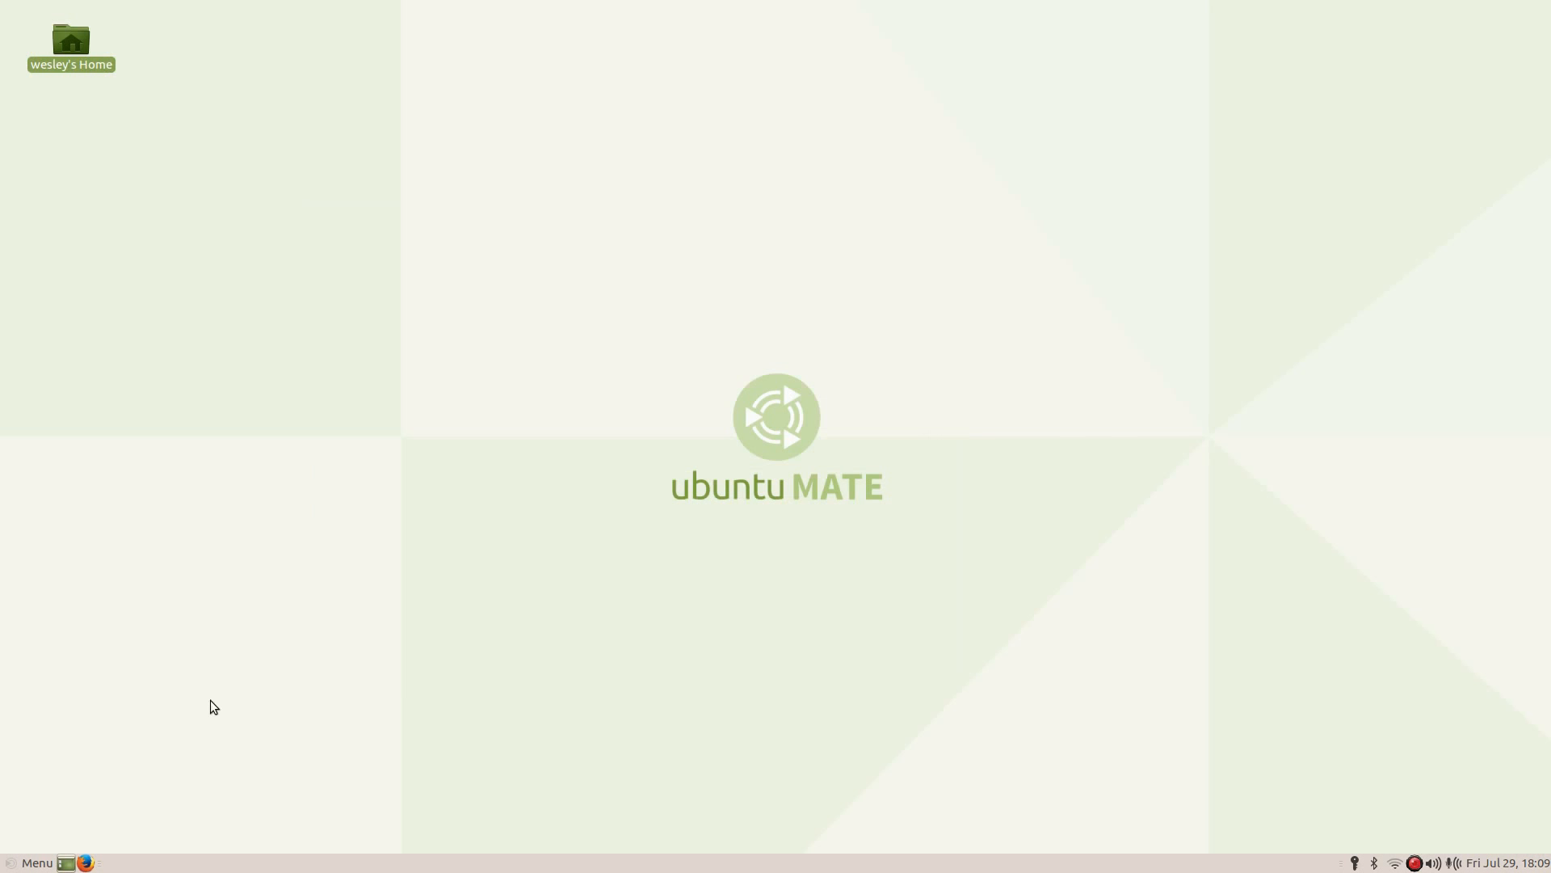
click(21, 863)
mouse_move(288, 796)
click(200, 574)
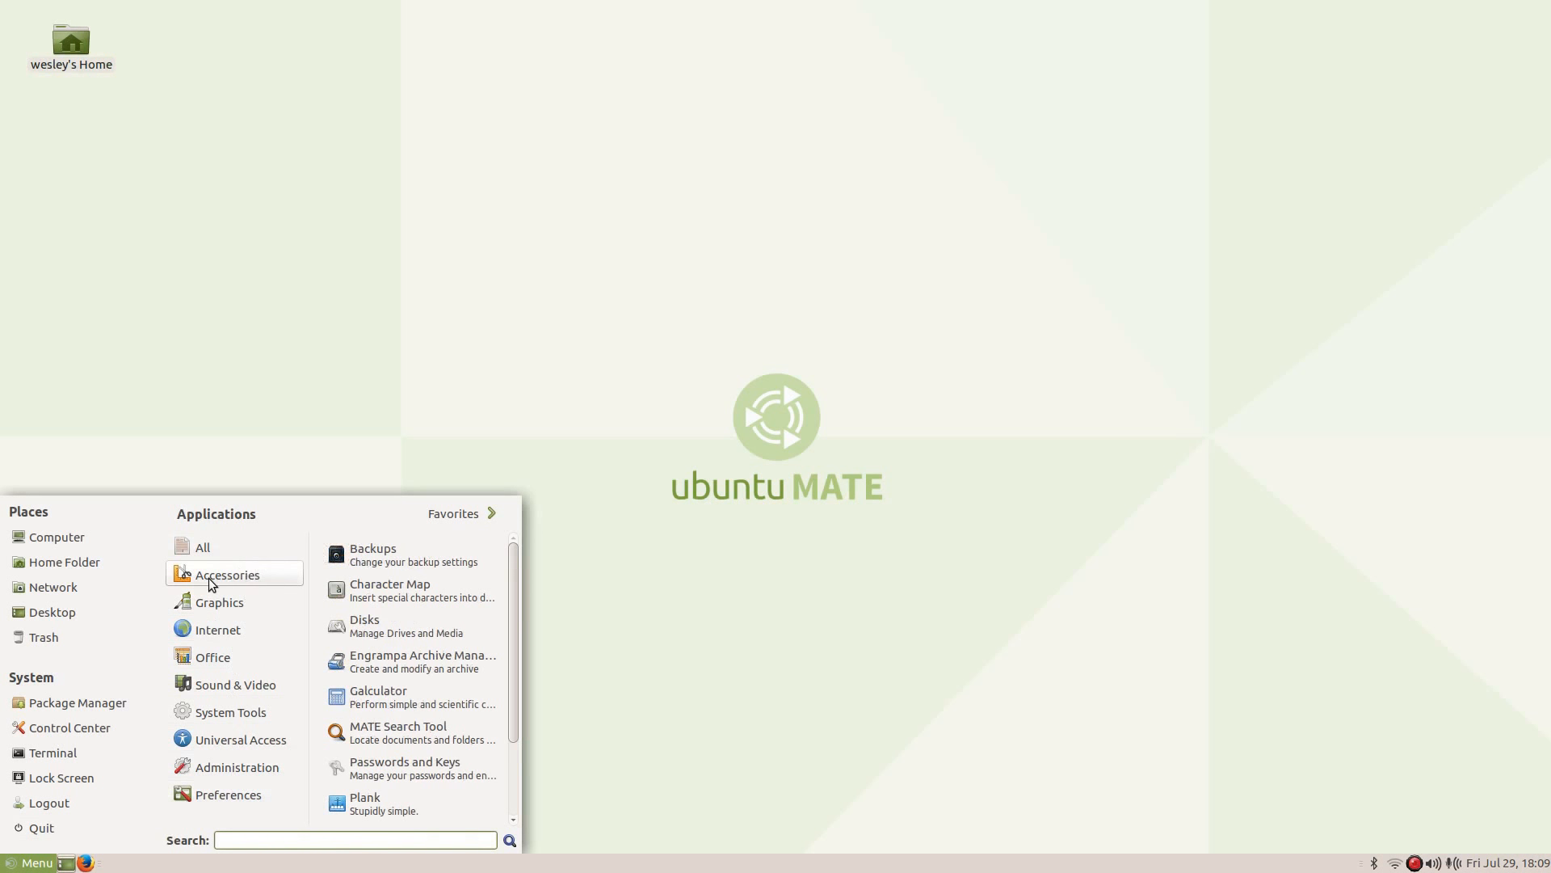
click(48, 727)
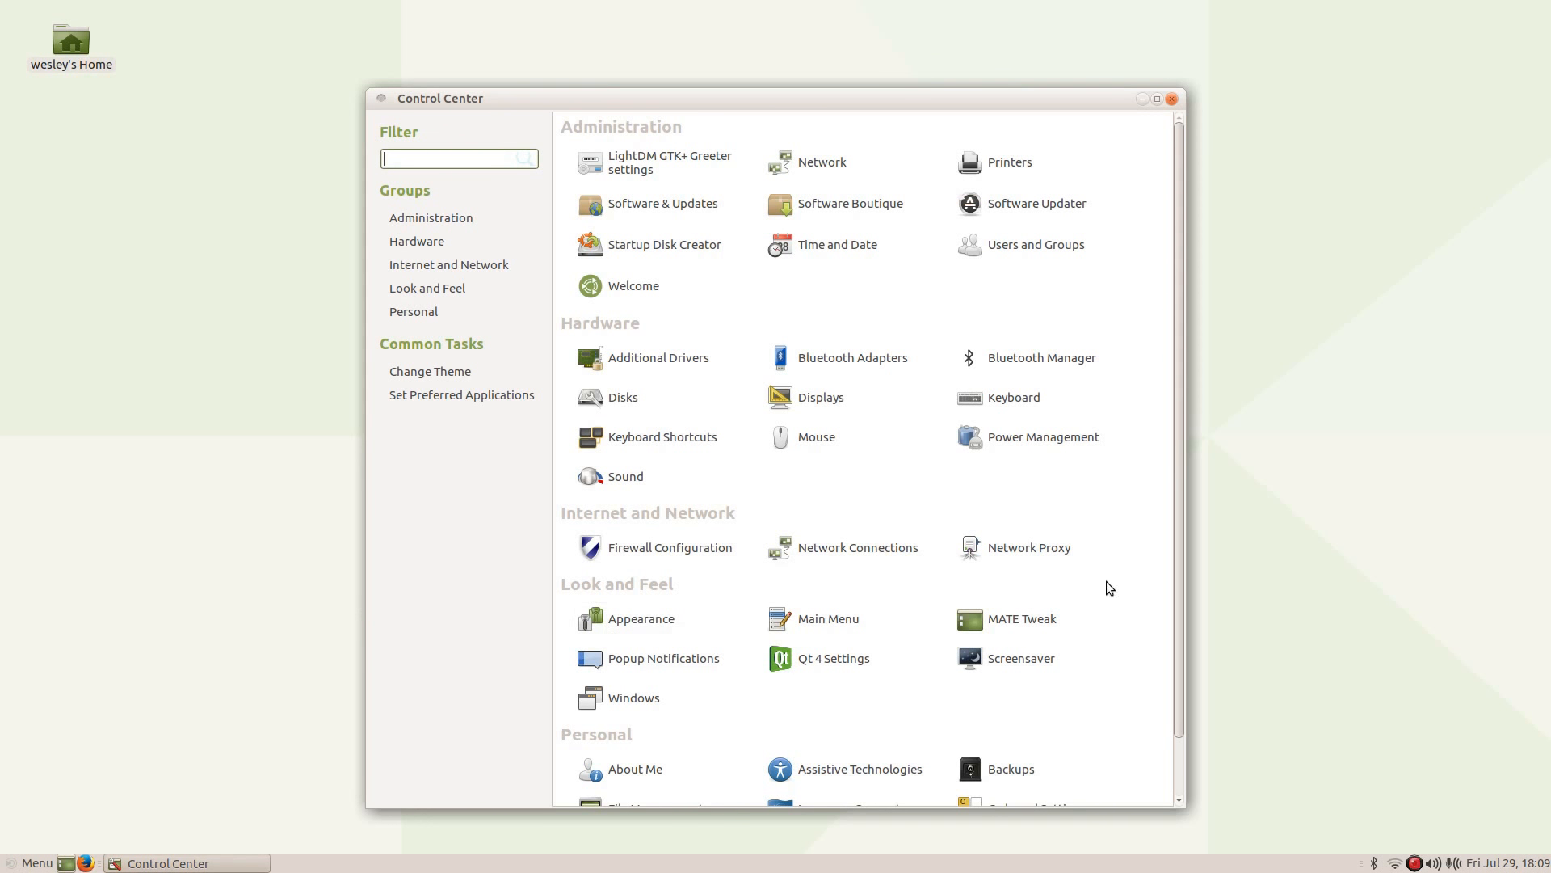
- Check the display sleep options in the Power Management preferences, choose 30 minutes and close the preferences
click(1055, 437)
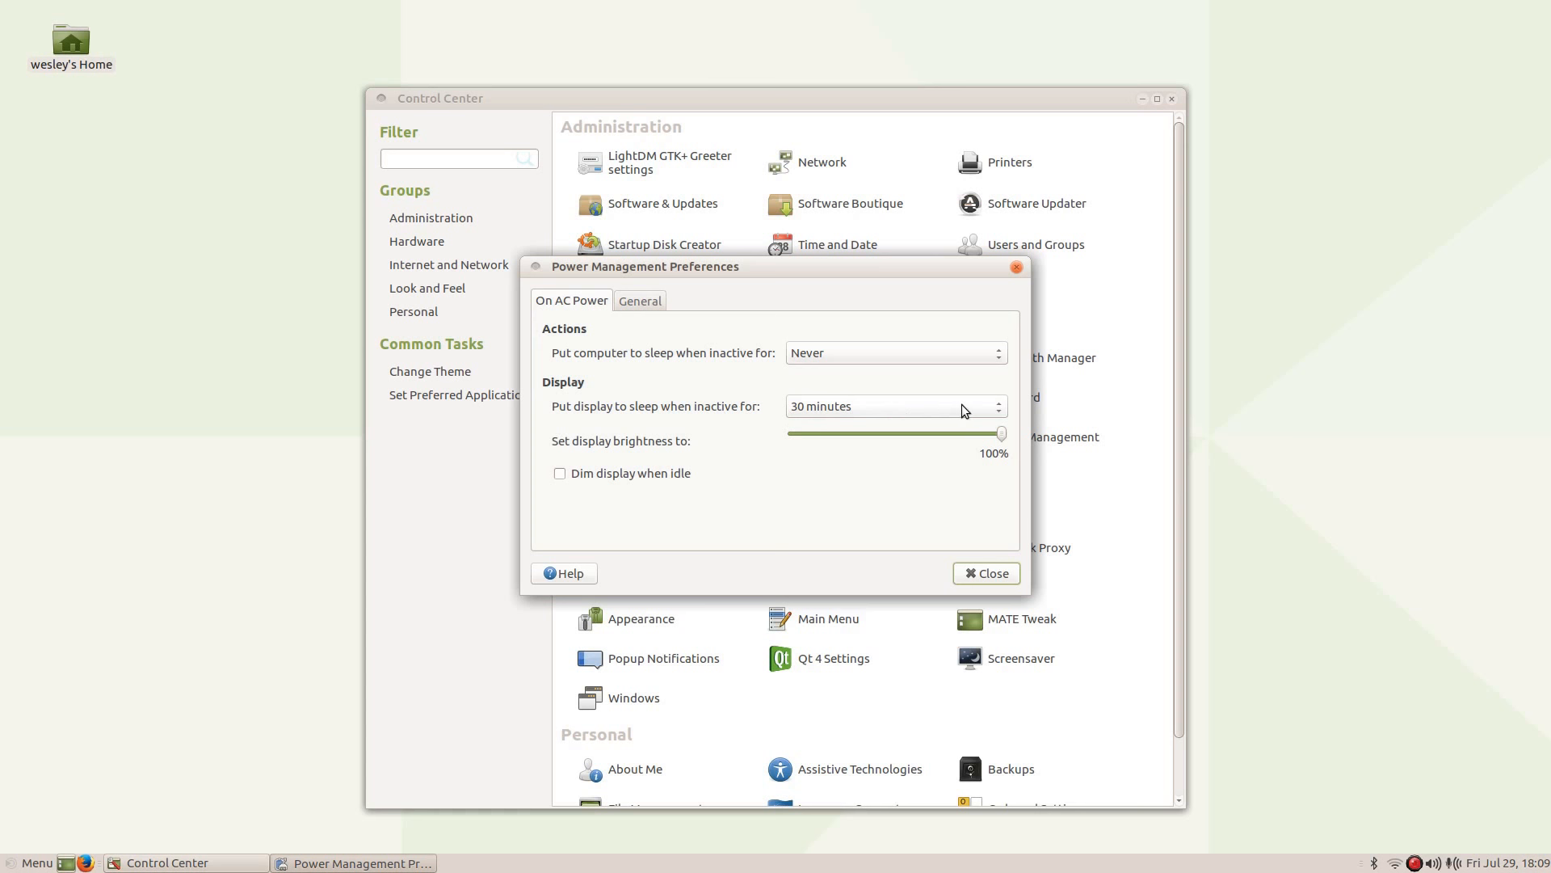
click(846, 407)
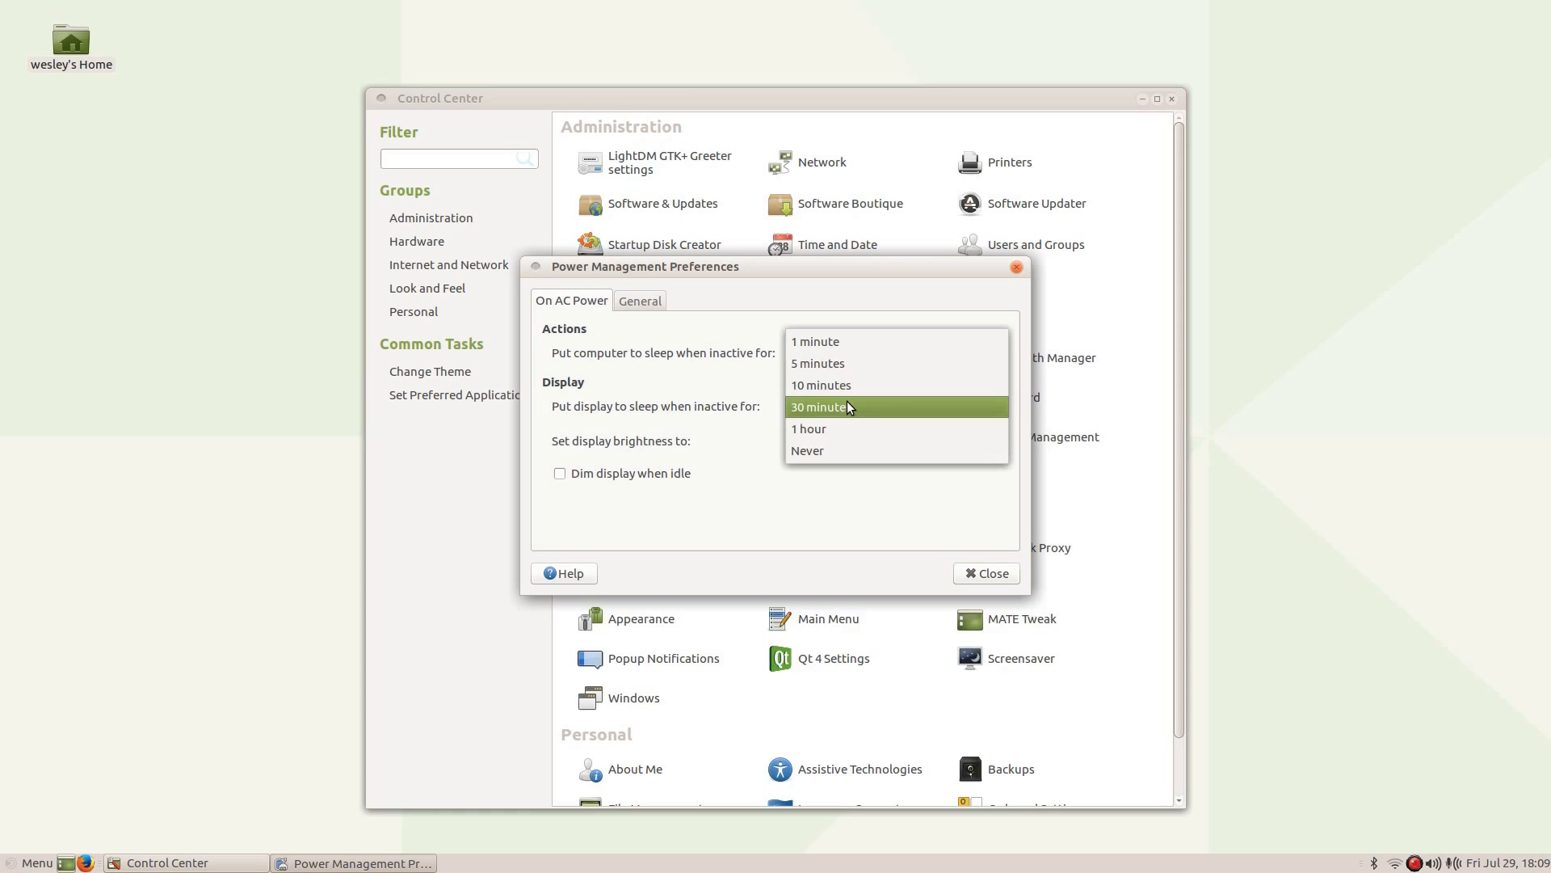
click(847, 404)
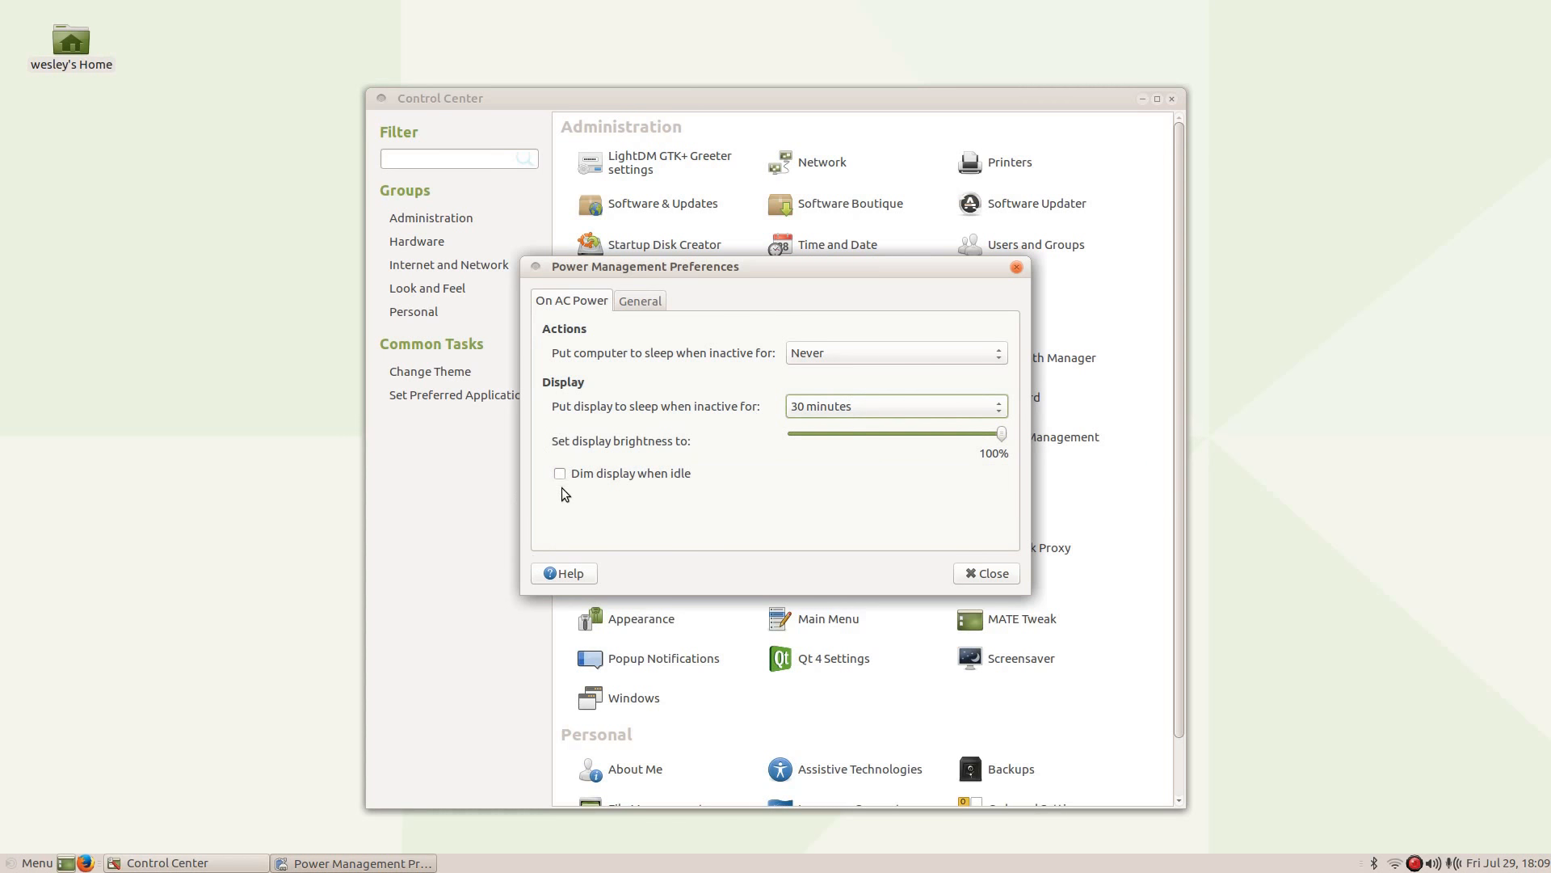
click(980, 573)
- Set the screensaver theme to Cosmos, then close the screensaver preferences and the Control Center
scroll(1053, 690, down, 1)
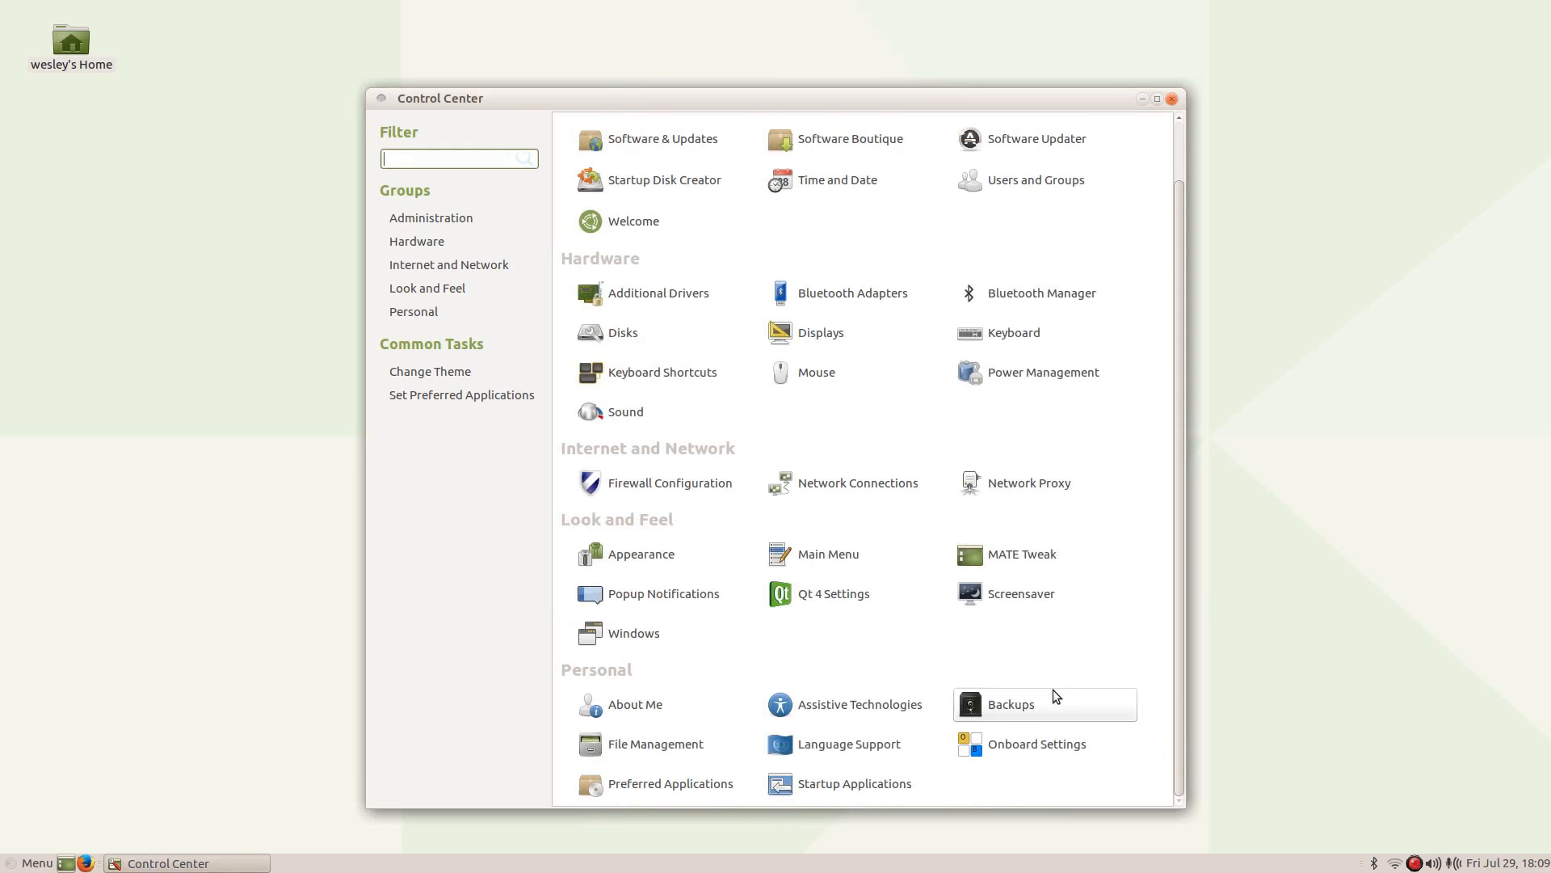
click(1022, 598)
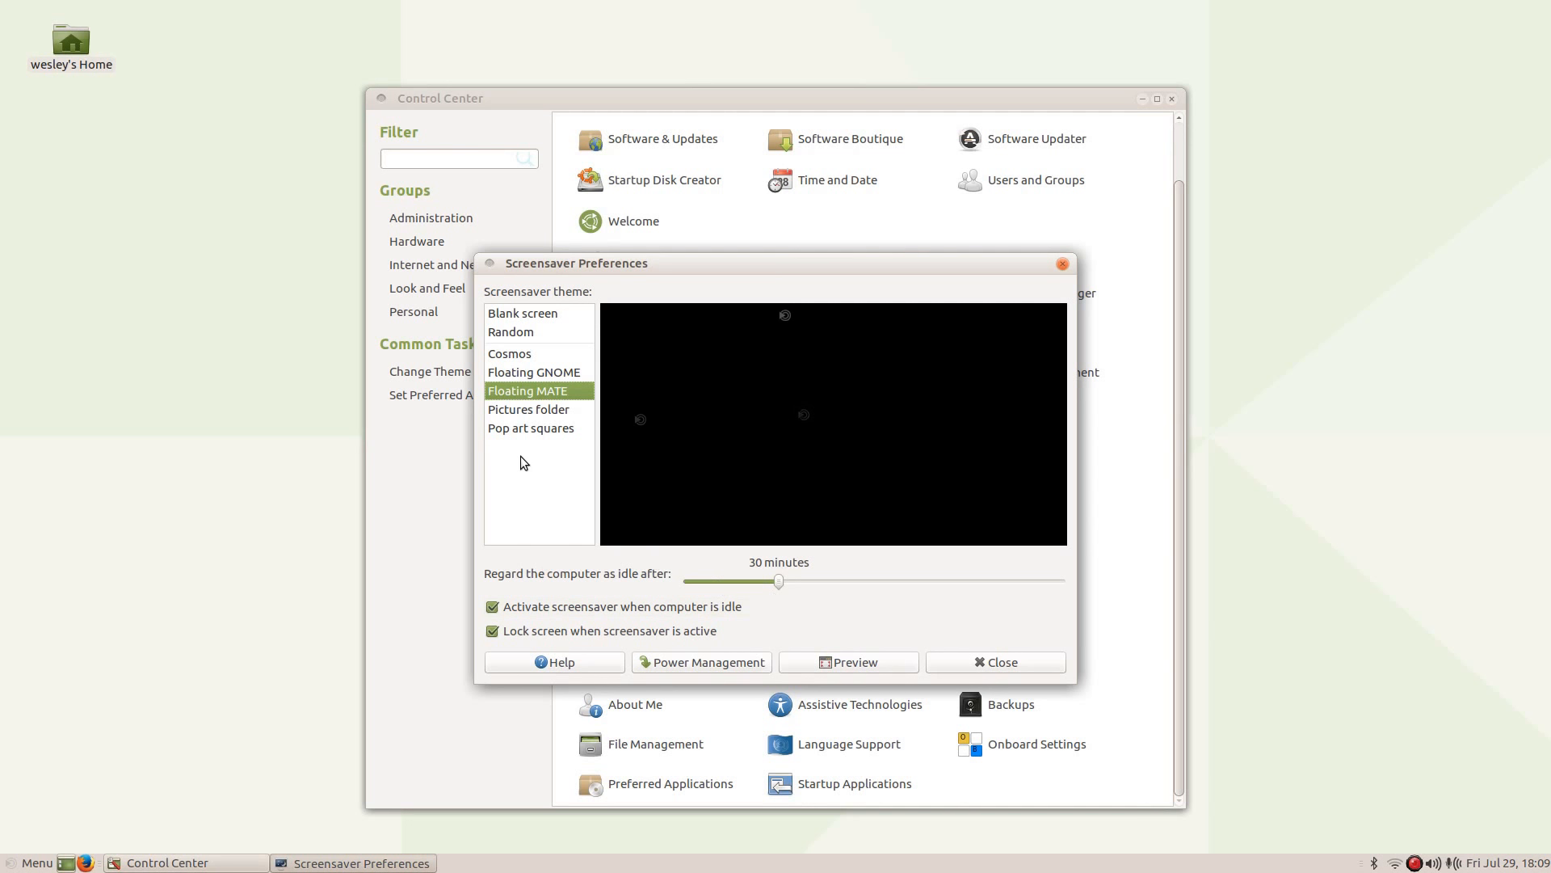
click(527, 352)
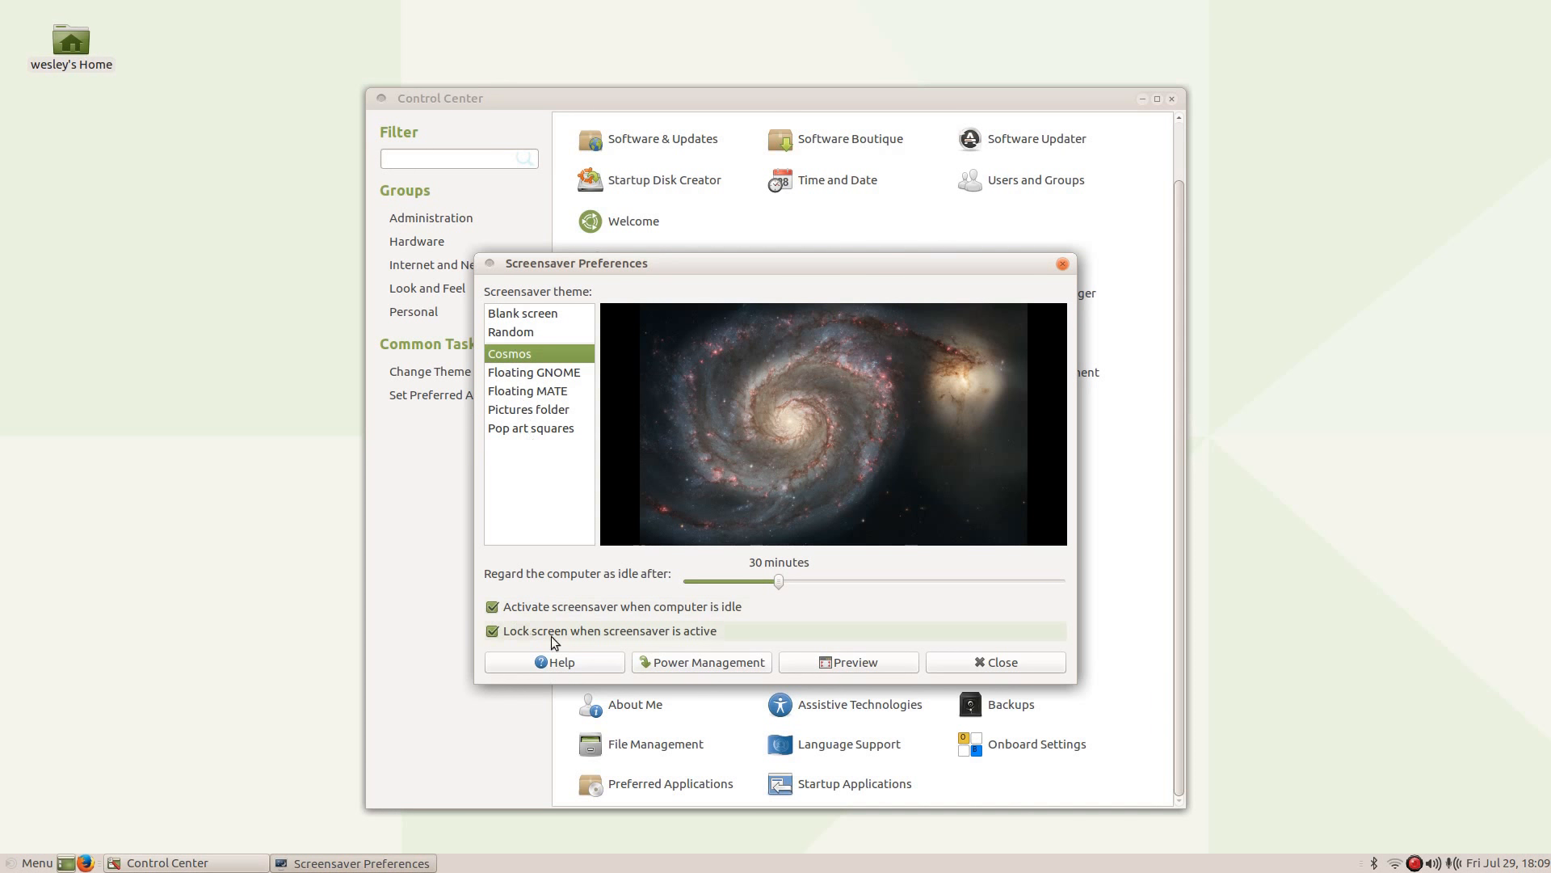
click(983, 660)
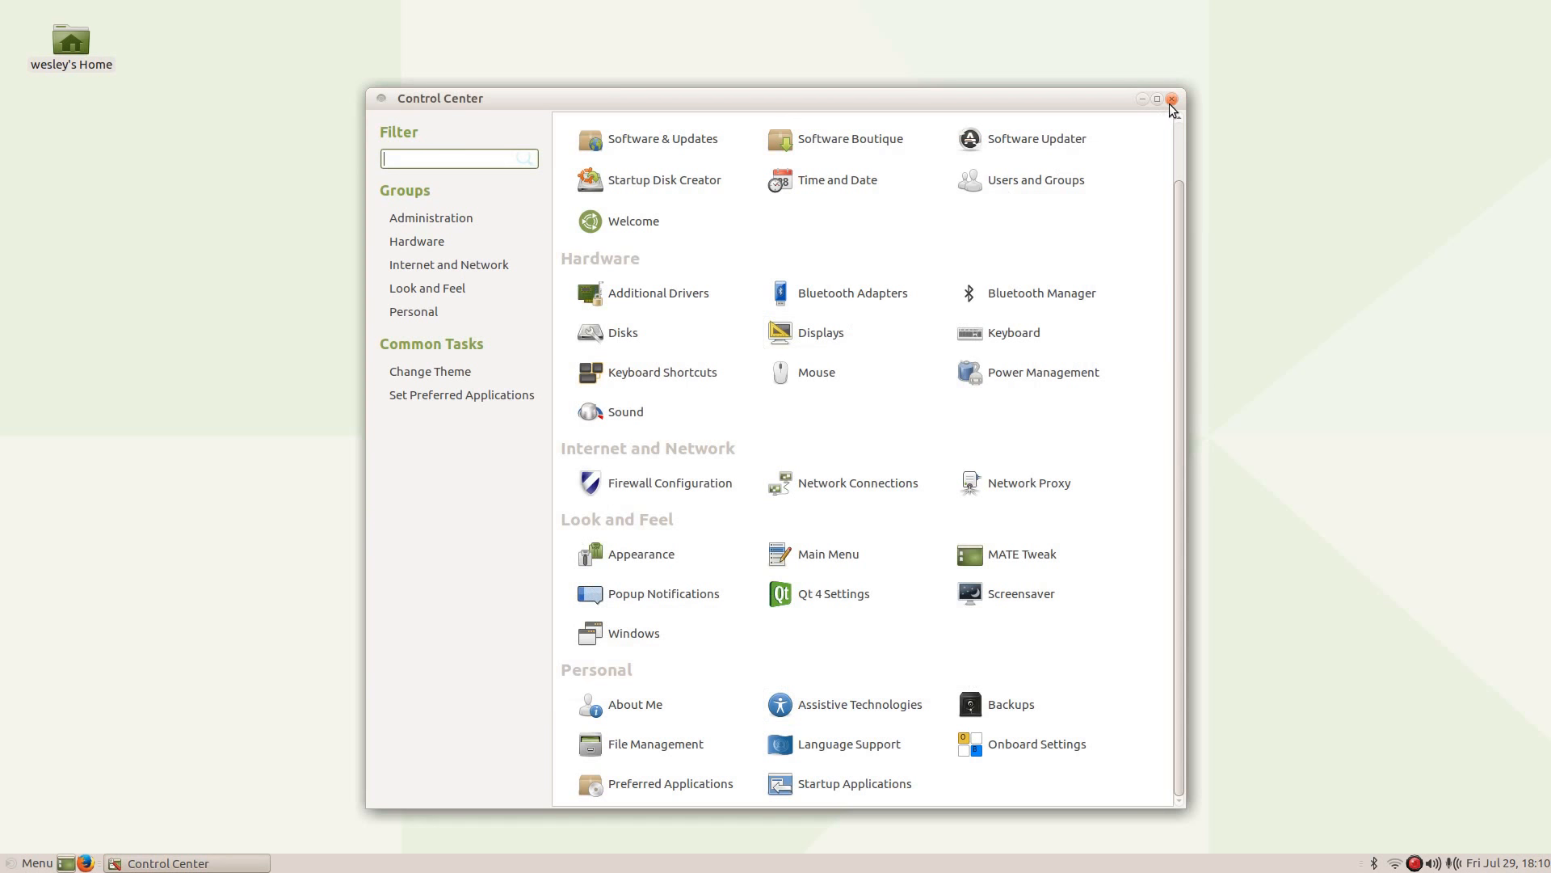
click(1171, 100)
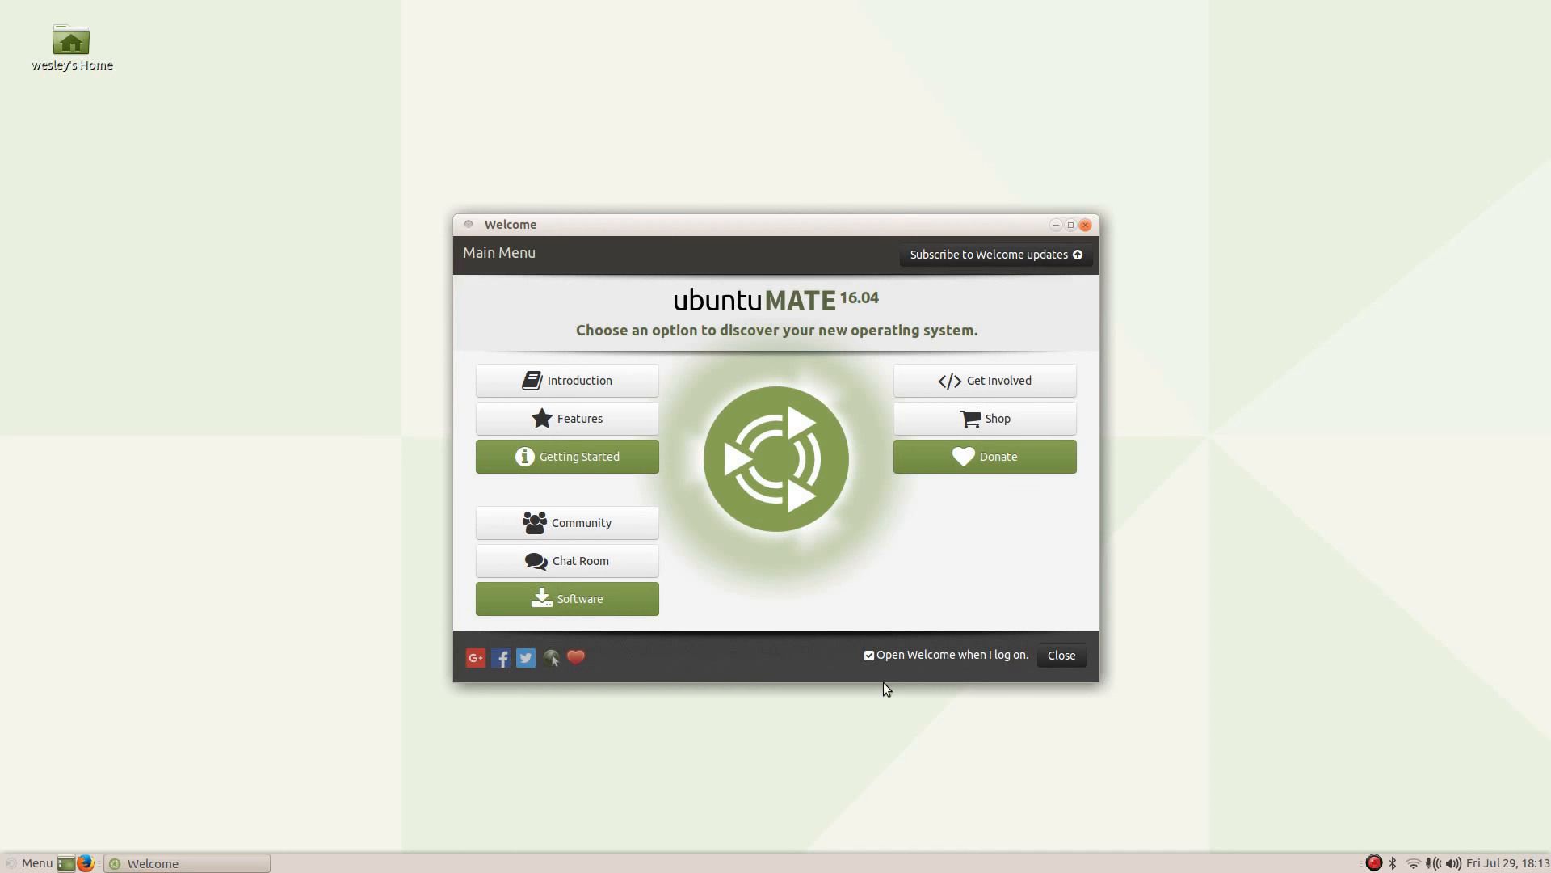
- Disable opening the Welcome application automatically at log on
click(870, 656)
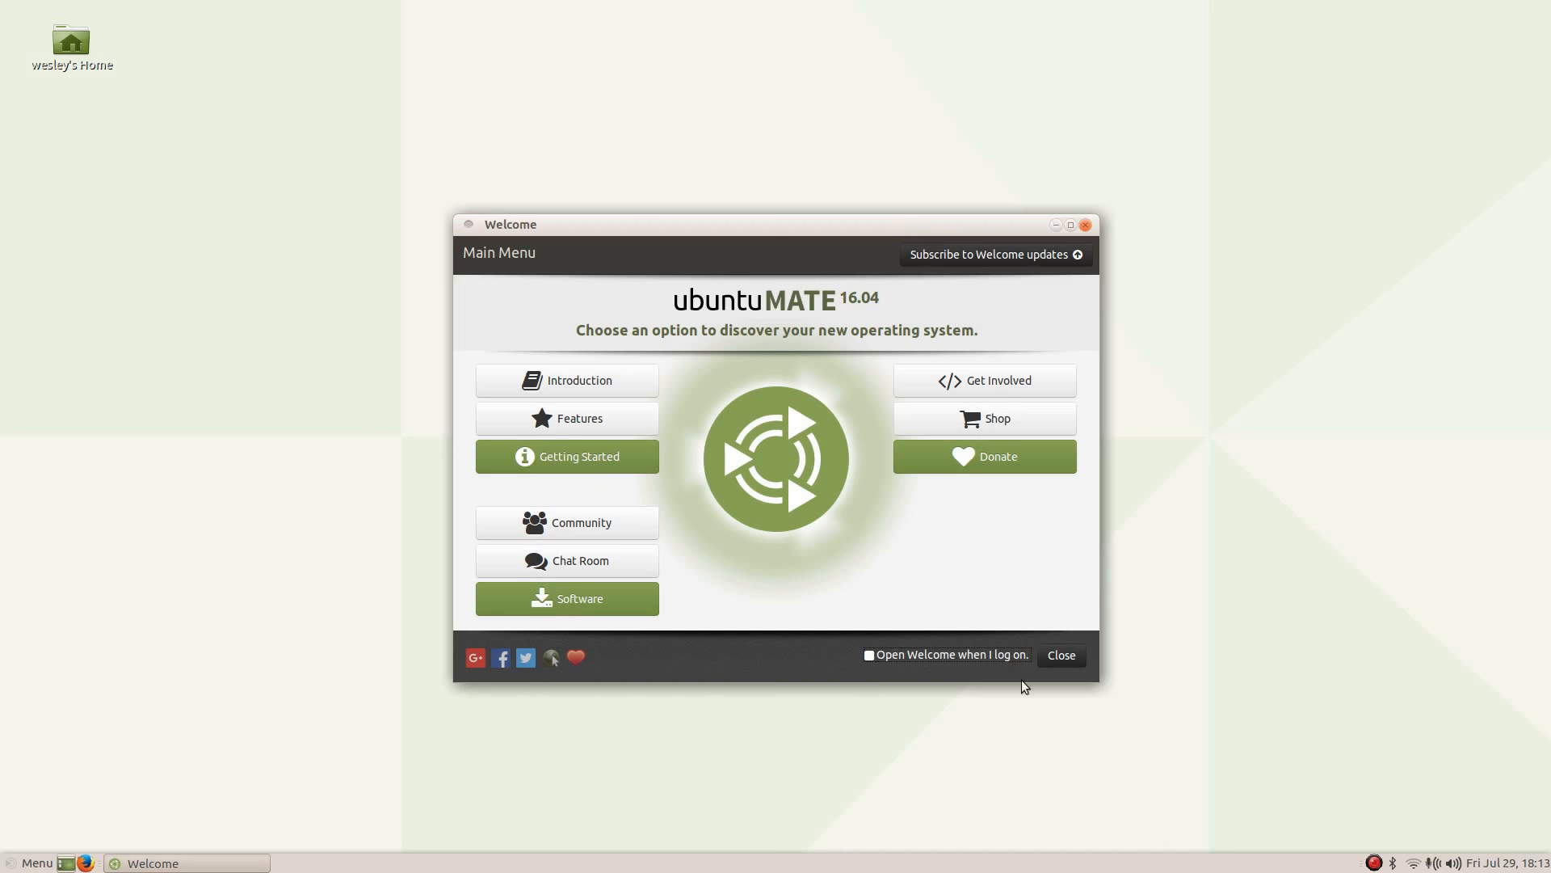